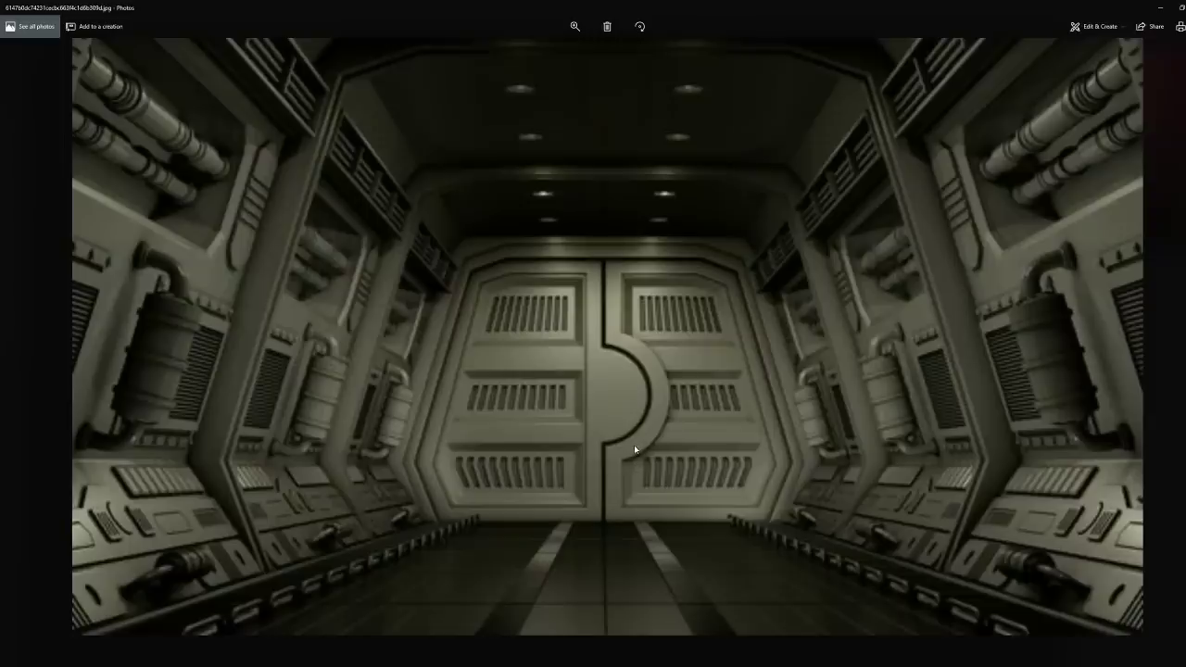
# Step: Examine the reference images of the sci-fi corridor door, white machine, modular wall and floor panels, and cryopod, including their close-up details
pyautogui.scroll(-5, 634, 449)
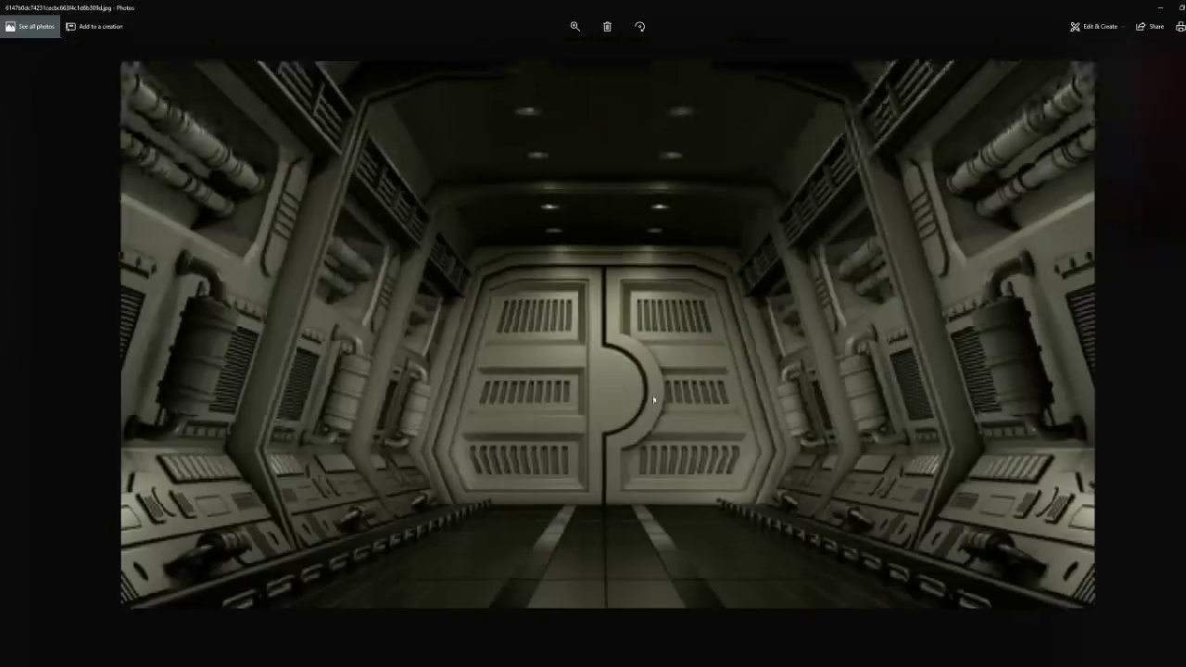
pyautogui.scroll(-1, 769, 390)
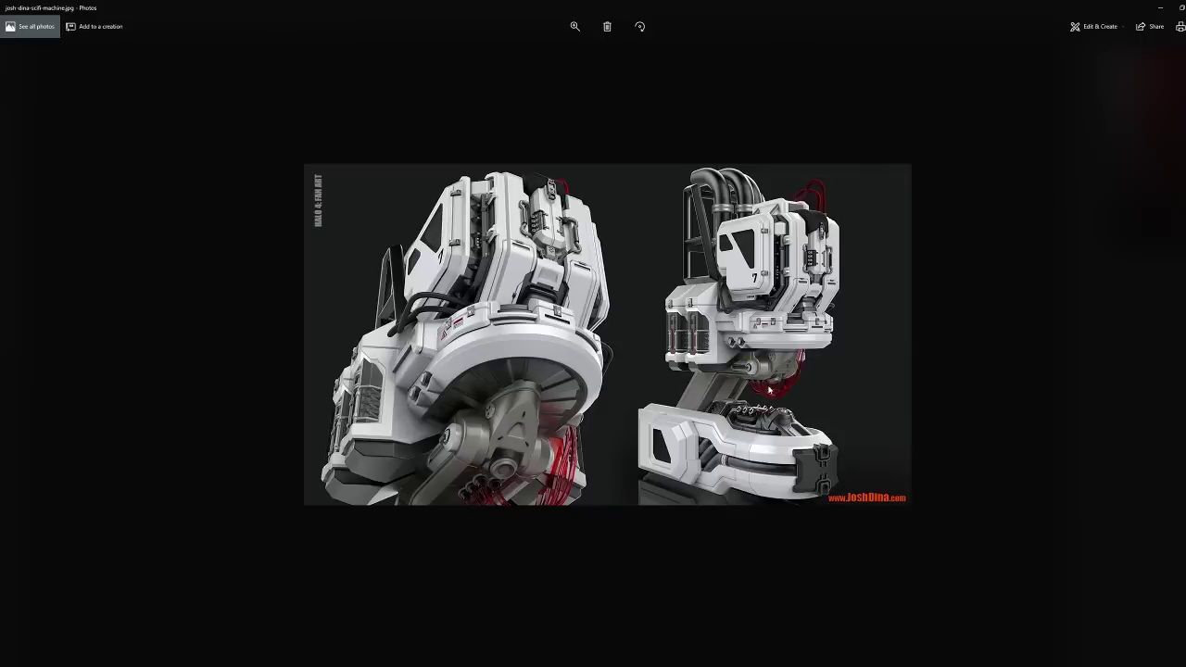
pyautogui.scroll(5, 769, 390)
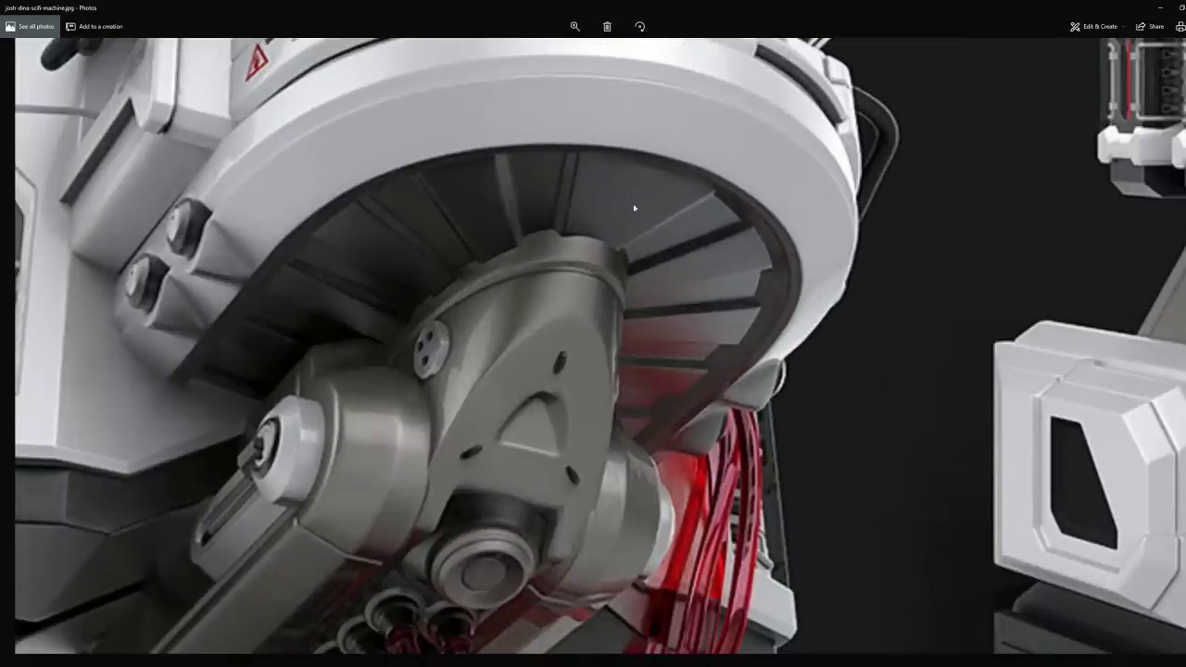
pyautogui.scroll(-5, 667, 395)
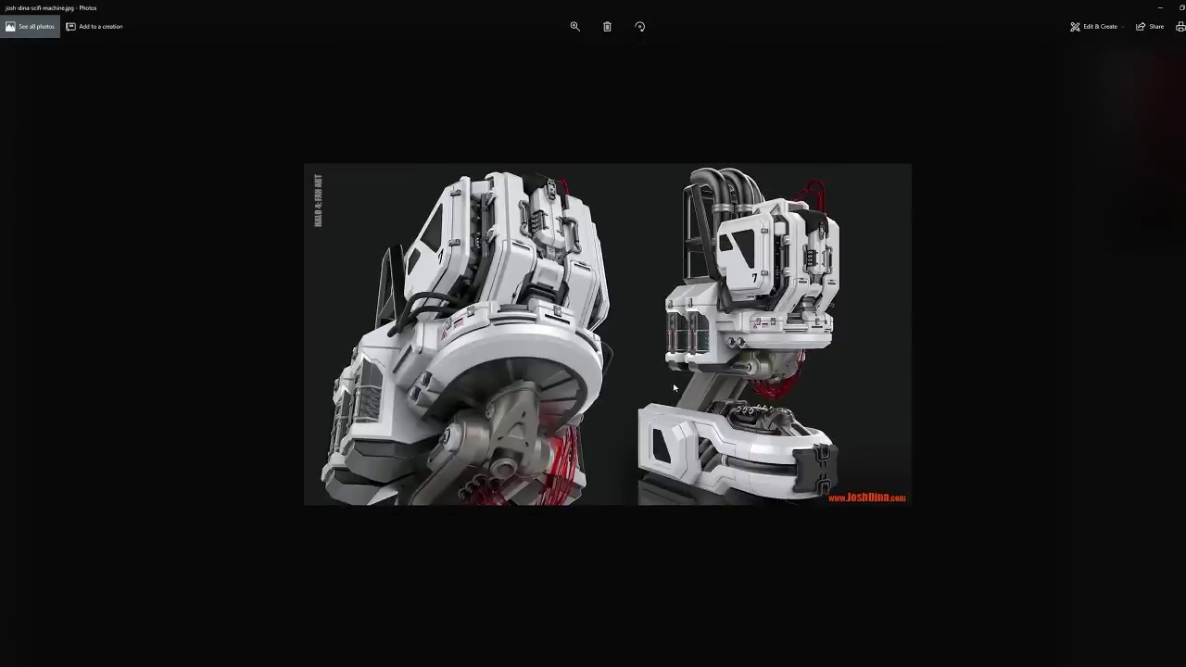
pyautogui.press('Right')
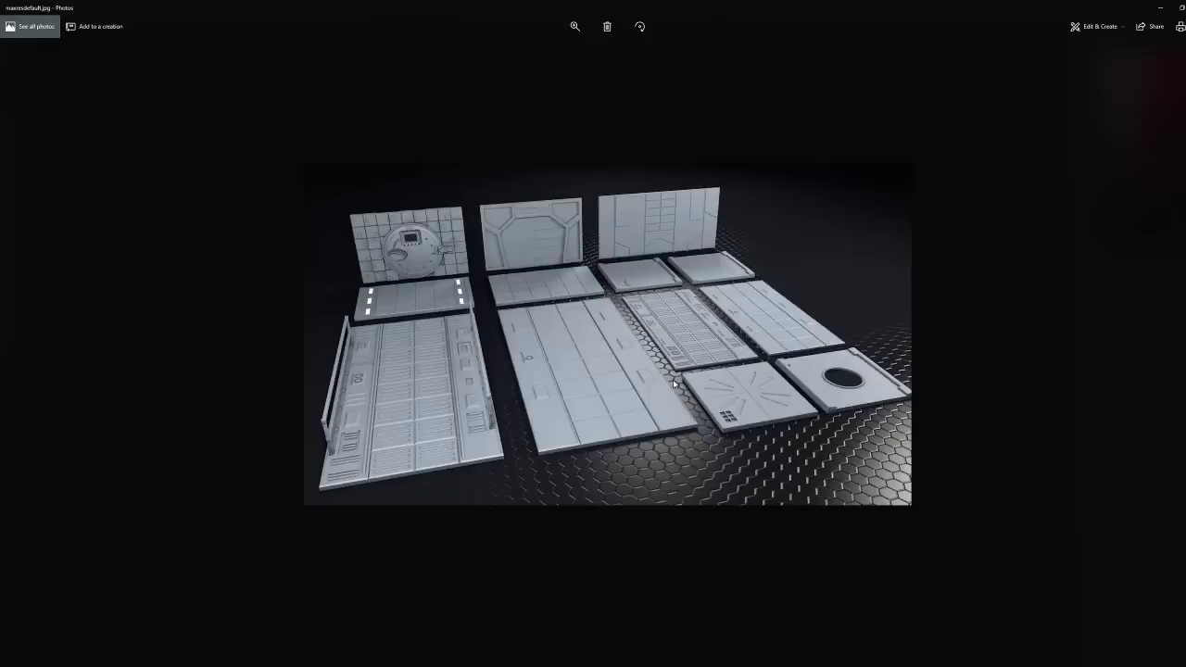
pyautogui.scroll(5, 534, 211)
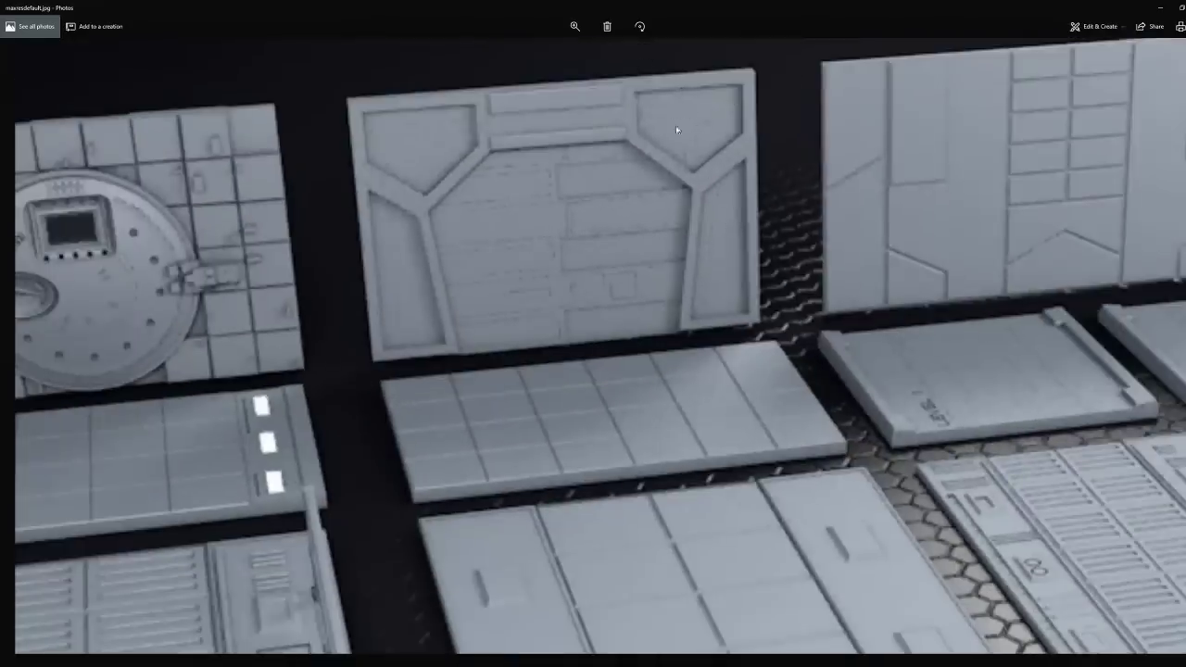
pyautogui.press('Right')
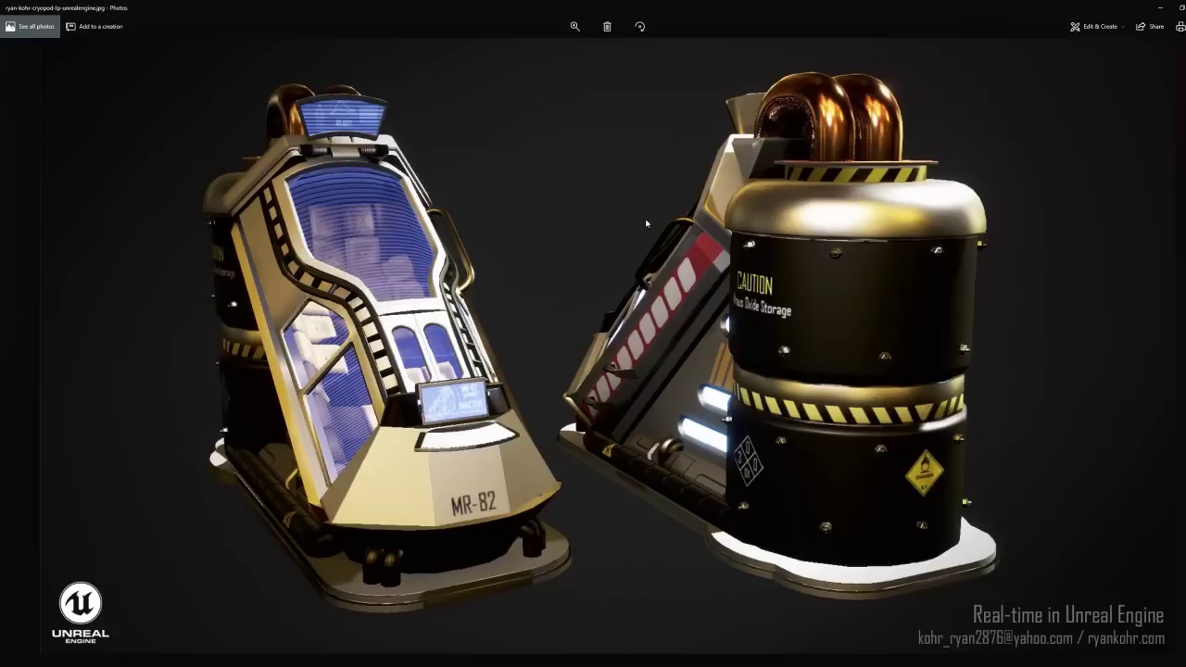
pyautogui.scroll(2, 346, 315)
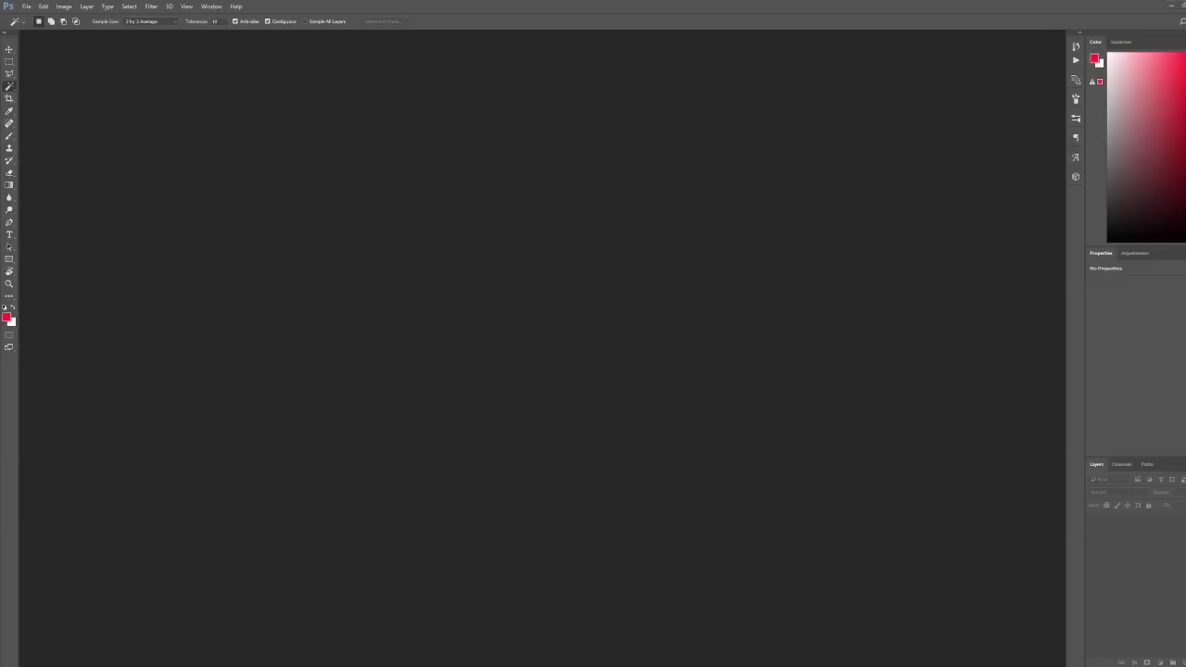
# Step: Bring the grey sci-fi floor panel image from Photos into Photoshop
pyautogui.press('v')
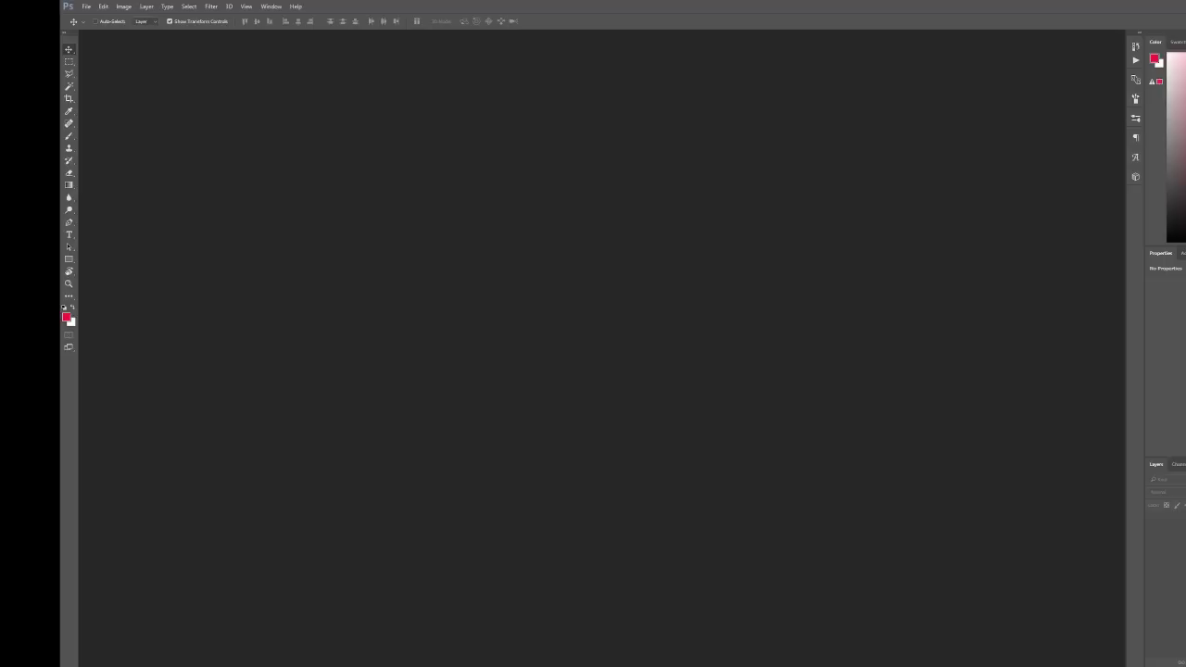
pyautogui.hotkey('alt', 'Tab')
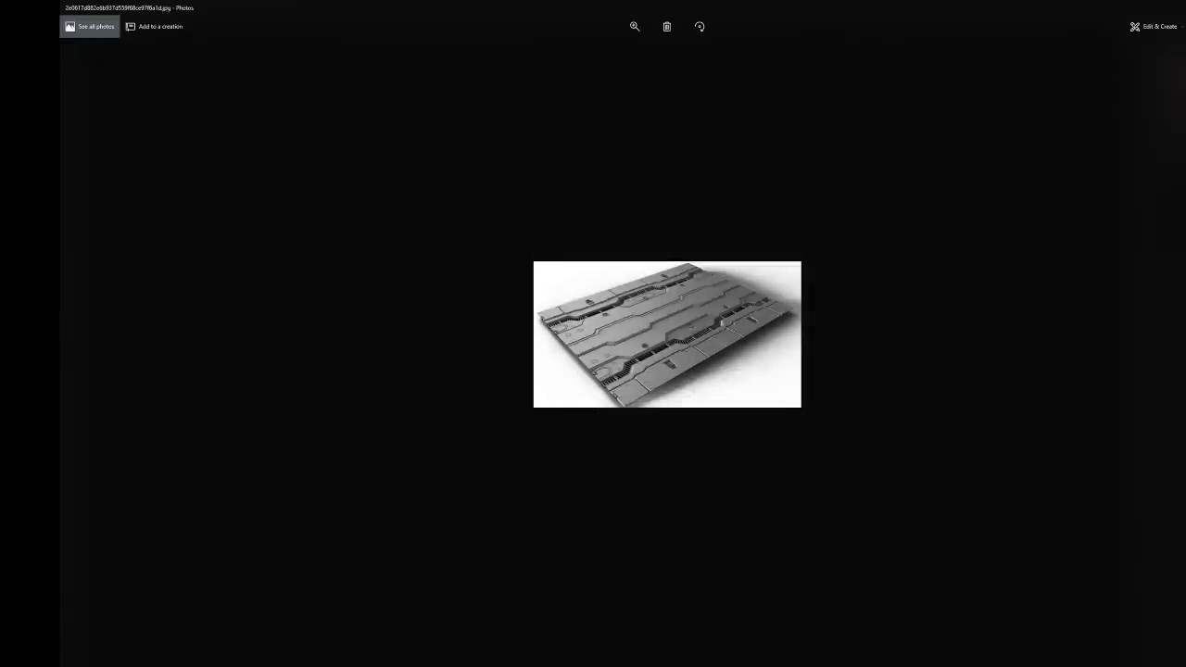
pyautogui.hotkey('alt', 'Tab')
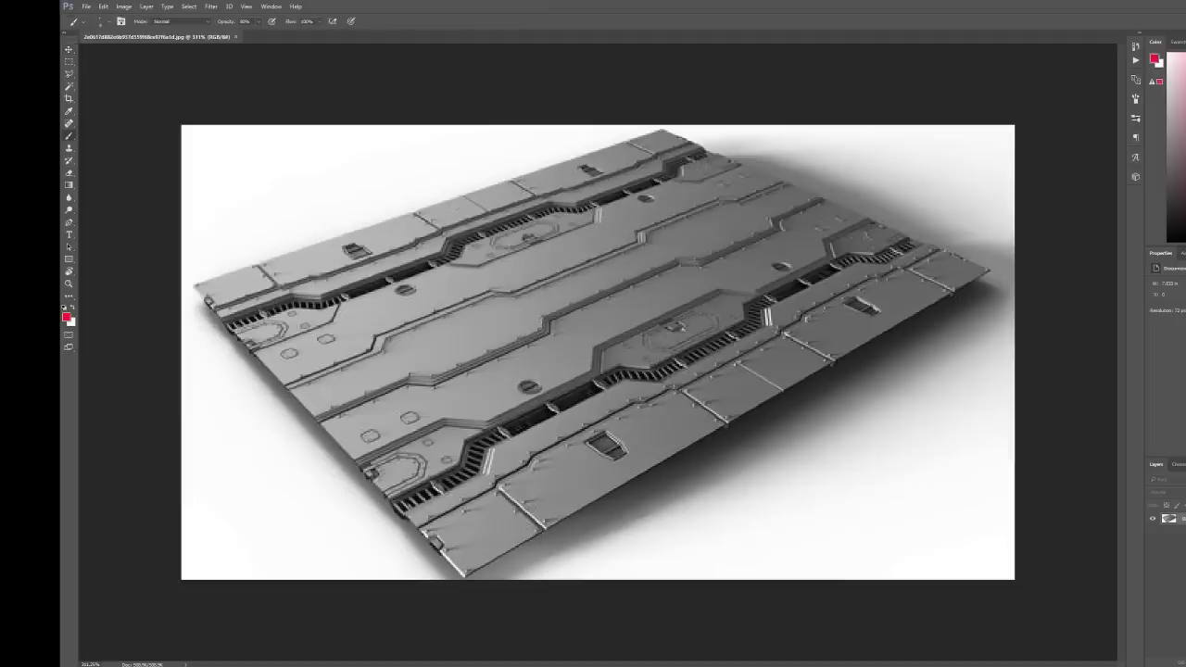
# Step: Paint a red brush line across the width of the floor panel, with short strokes crossing it along the panel's seams
pyautogui.moveTo(447, 198); pyautogui.dragTo(761, 405)
pyautogui.moveTo(732, 366); pyautogui.dragTo(673, 398)
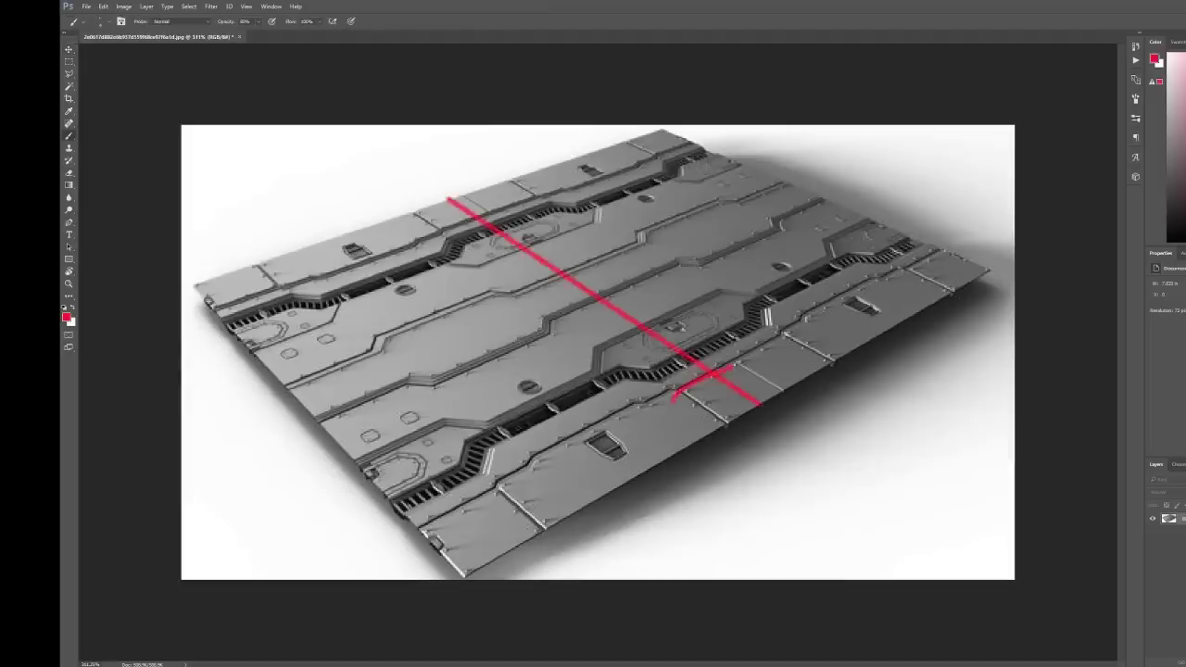
pyautogui.moveTo(691, 341); pyautogui.dragTo(637, 358)
pyautogui.moveTo(656, 318); pyautogui.dragTo(611, 340)
pyautogui.moveTo(607, 294); pyautogui.dragTo(562, 316)
pyautogui.moveTo(577, 268); pyautogui.dragTo(539, 288)
pyautogui.moveTo(539, 237)
pyautogui.mouseDown()
pyautogui.moveTo(471, 249)
pyautogui.moveTo(463, 226)
pyautogui.moveTo(445, 234)
pyautogui.mouseUp()
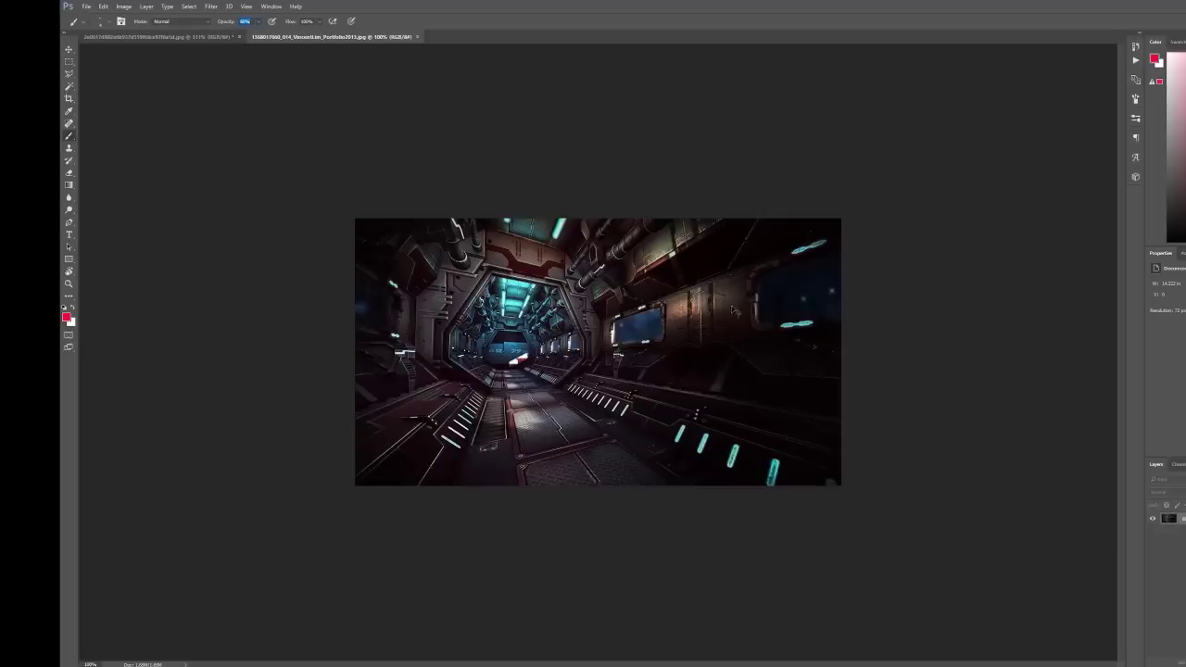
# Step: Fit the dark corridor image to the view and trace the corridor's cross-section in red from the ceiling pipes down to the floor
pyautogui.press('Return')
pyautogui.hotkey('ctrl', '0')
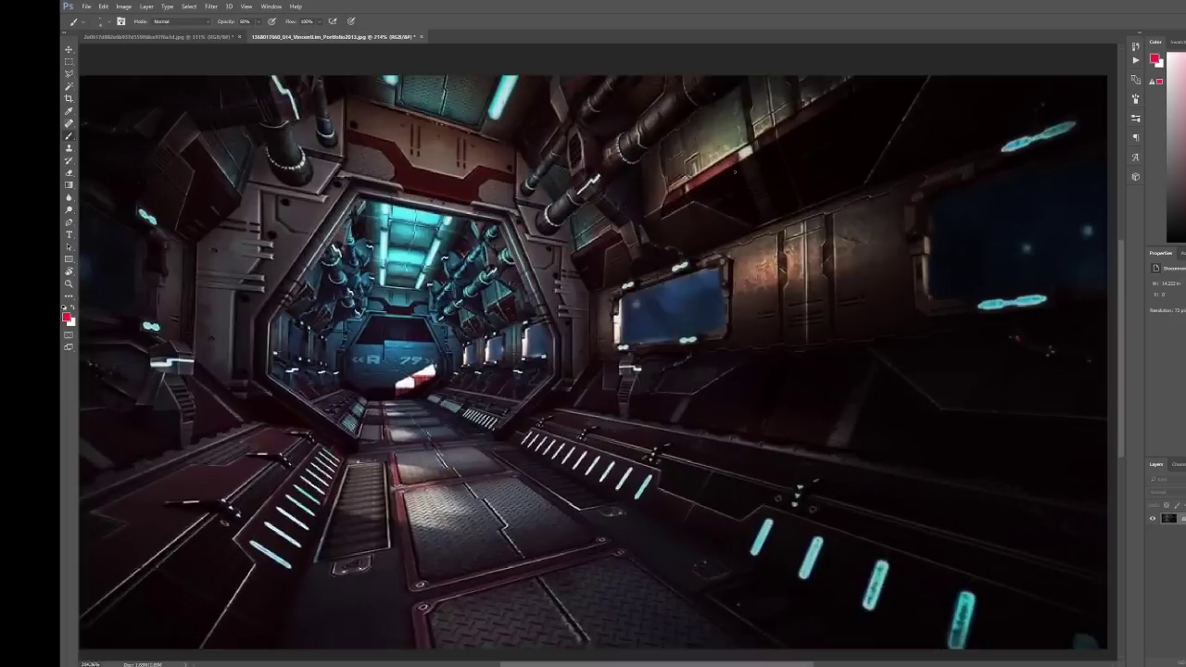
pyautogui.moveTo(714, 93)
pyautogui.mouseDown()
pyautogui.moveTo(724, 153)
pyautogui.moveTo(781, 222)
pyautogui.moveTo(799, 350)
pyautogui.moveTo(755, 441)
pyautogui.moveTo(688, 533)
pyautogui.moveTo(418, 611)
pyautogui.mouseUp()
# Step: Mark the bends of the red corridor profile with short strokes running along the wall, floor and ceiling edges
pyautogui.moveTo(641, 532); pyautogui.dragTo(741, 578)
pyautogui.moveTo(712, 431); pyautogui.dragTo(823, 465)
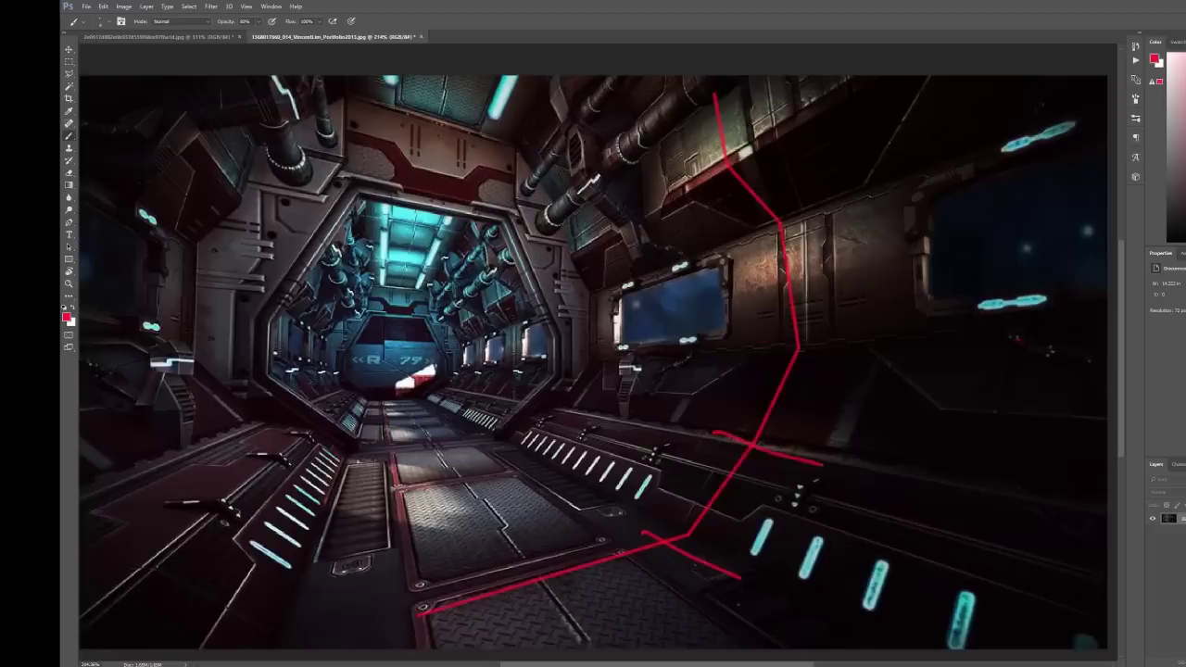
pyautogui.moveTo(743, 341); pyautogui.dragTo(882, 332)
pyautogui.moveTo(746, 205); pyautogui.dragTo(853, 190)
pyautogui.moveTo(704, 167); pyautogui.dragTo(774, 137)
pyautogui.moveTo(661, 119); pyautogui.dragTo(732, 76)
pyautogui.moveTo(547, 86); pyautogui.dragTo(556, 78)
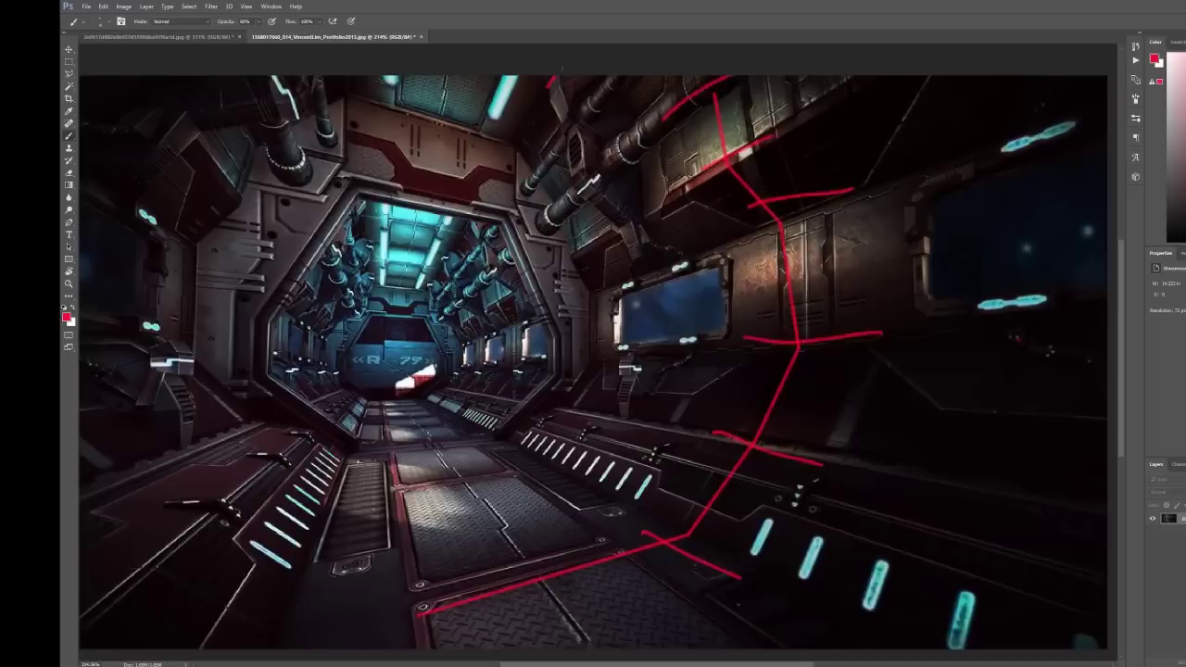
pyautogui.moveTo(683, 76); pyautogui.dragTo(715, 95)
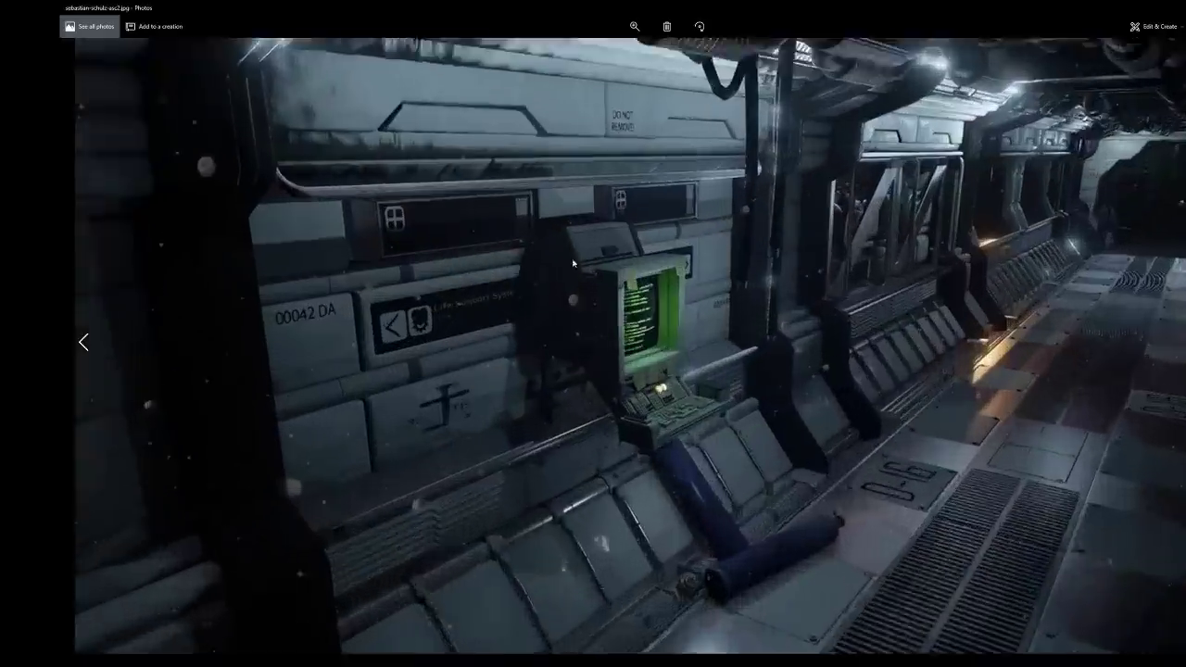
# Step: Examine the wall panels, computer terminal and slanted lower panels of the dark corridor reference up close in Photos
pyautogui.scroll(3, 555, 396)
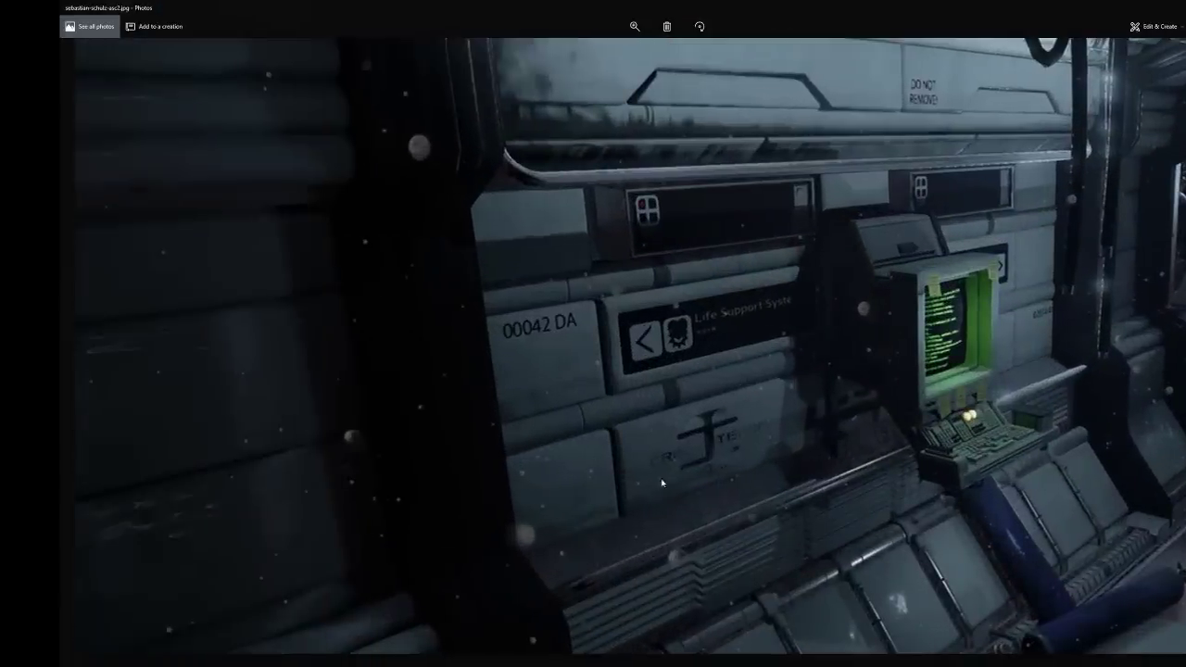
pyautogui.moveTo(837, 545); pyautogui.dragTo(802, 485)
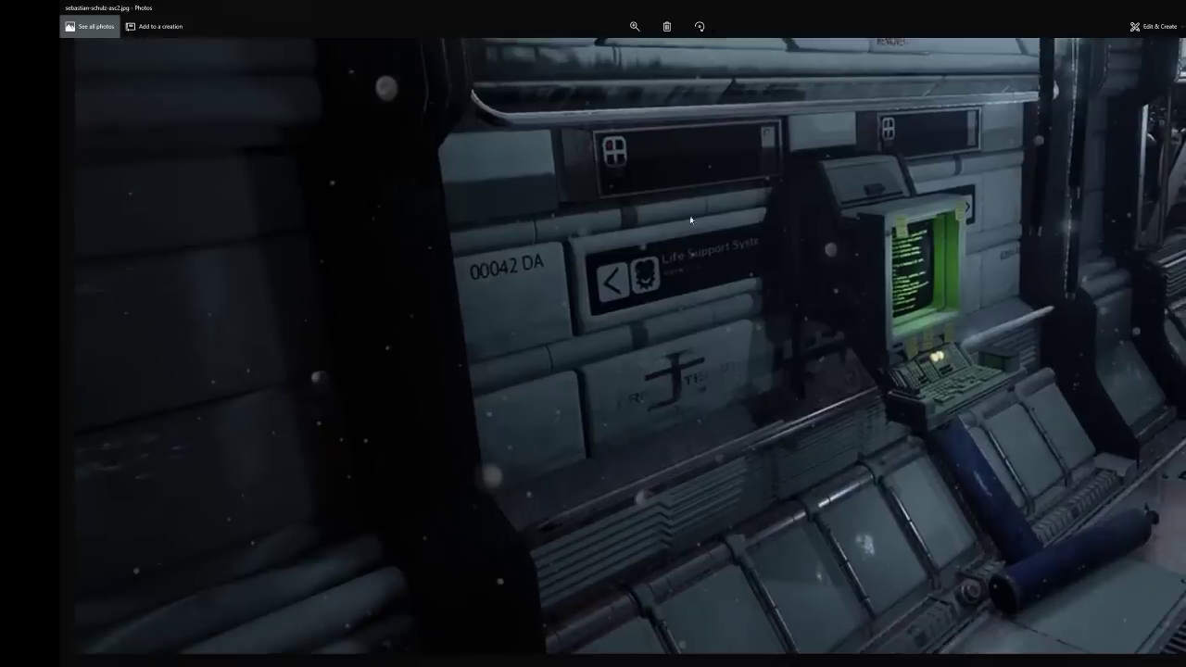
pyautogui.moveTo(693, 226); pyautogui.dragTo(689, 269)
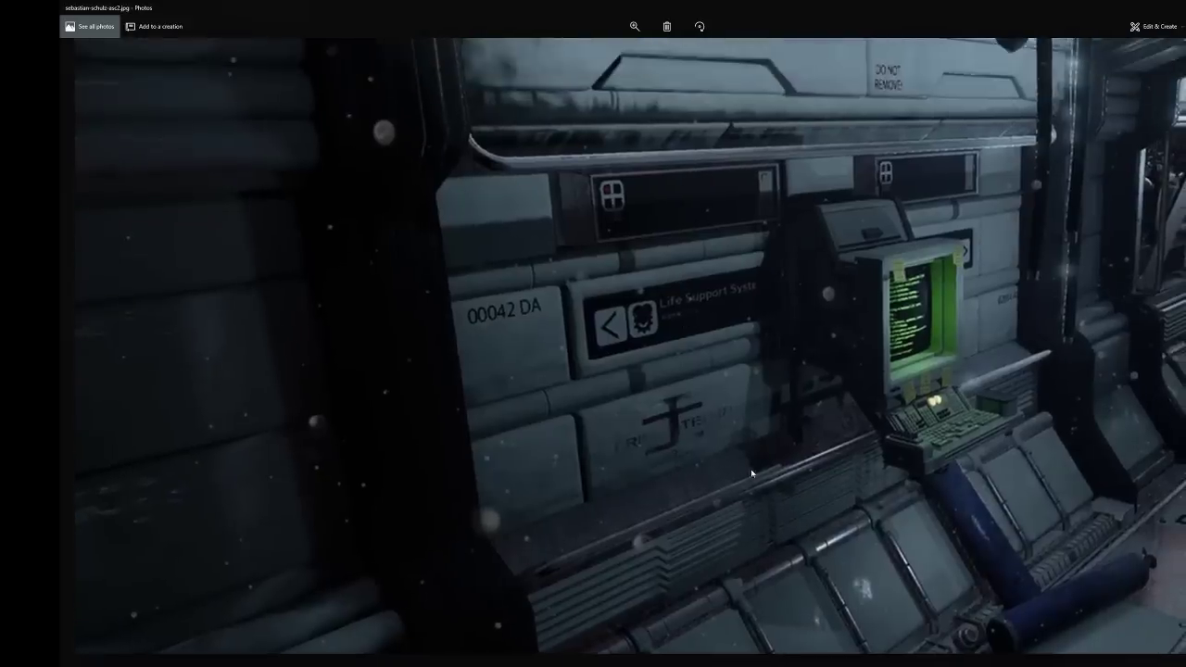
pyautogui.moveTo(609, 600); pyautogui.dragTo(538, 503)
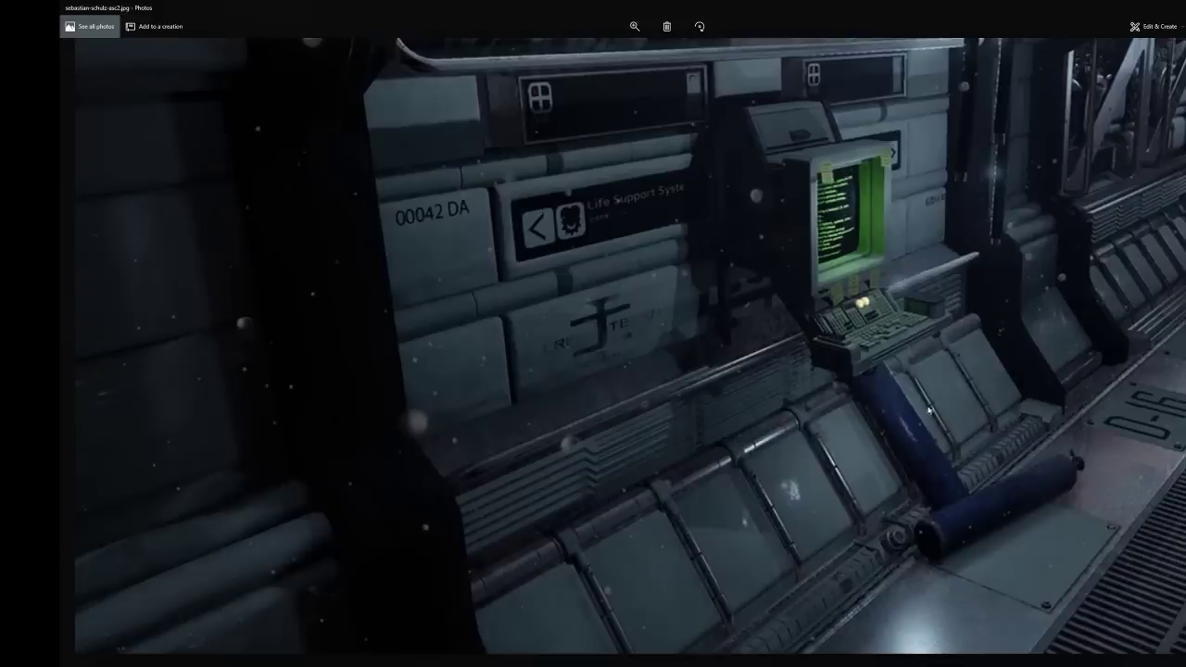
pyautogui.moveTo(926, 296); pyautogui.dragTo(855, 461)
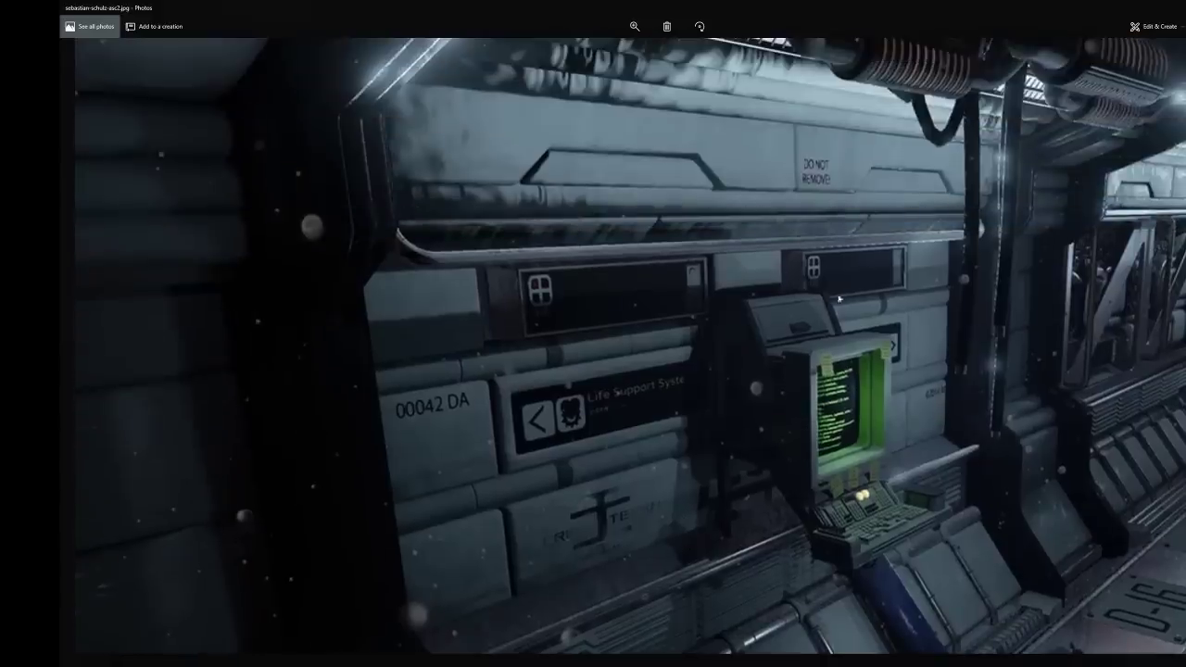
pyautogui.hscroll(3, 649, 380)
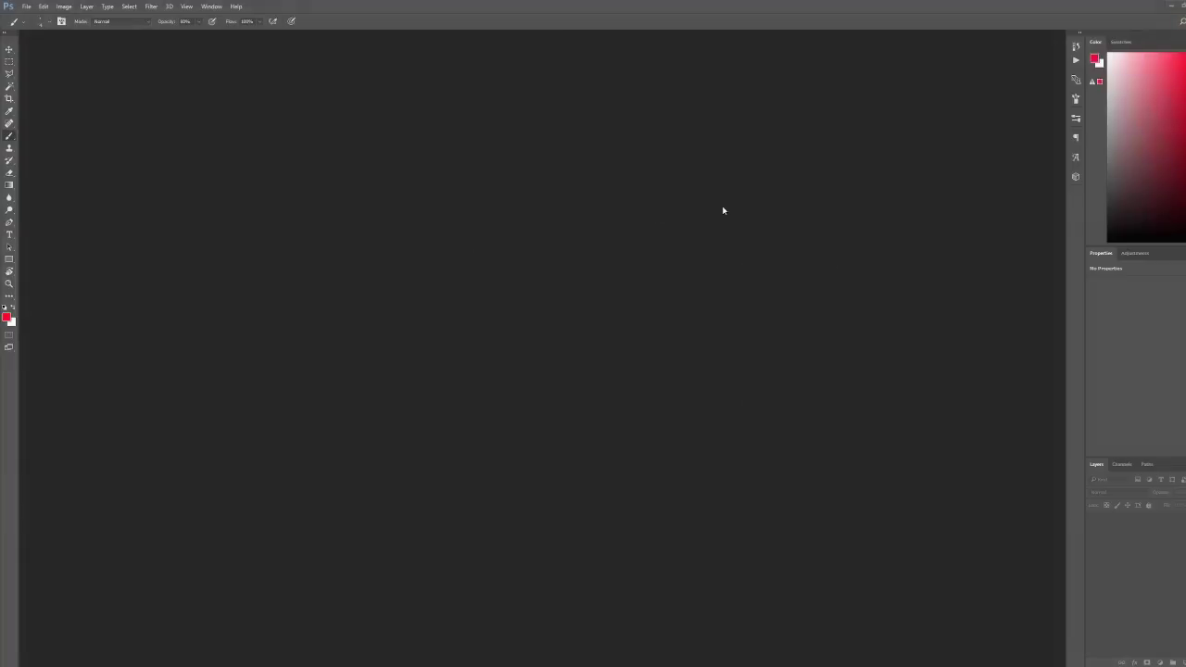
# Step: Fit the floor panel image to the view in Photoshop and paint red brush lines lengthwise along its lower grated groove
pyautogui.hotkey('ctrl', '0')
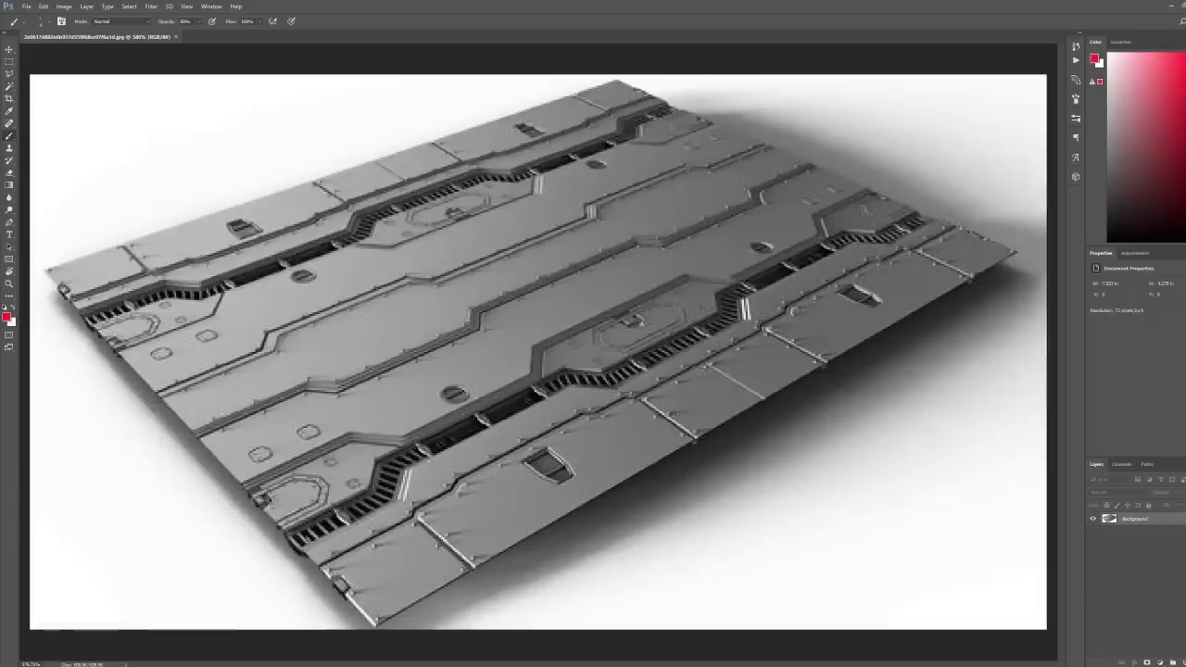
pyautogui.click(263, 510)
pyautogui.keyDown('shift'); pyautogui.click(894, 197); pyautogui.keyUp('shift')
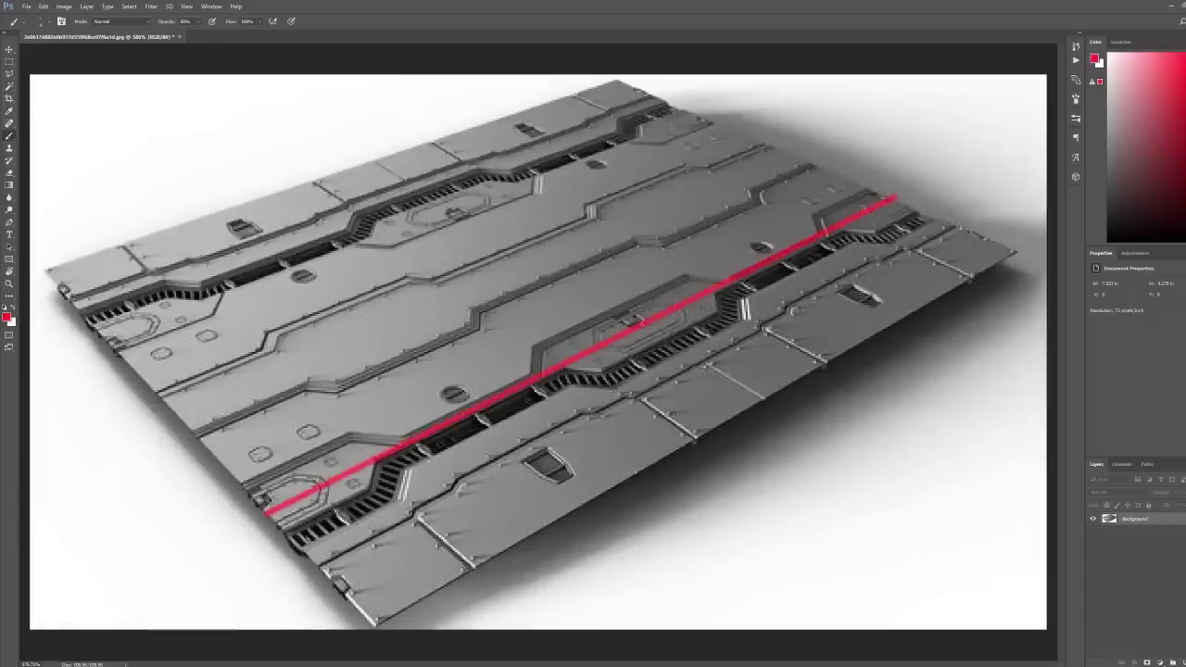
pyautogui.moveTo(282, 528)
pyautogui.mouseDown()
pyautogui.moveTo(371, 482)
pyautogui.moveTo(379, 458)
pyautogui.moveTo(719, 313)
pyautogui.moveTo(765, 270)
pyautogui.mouseUp()
pyautogui.moveTo(838, 232); pyautogui.dragTo(917, 214)
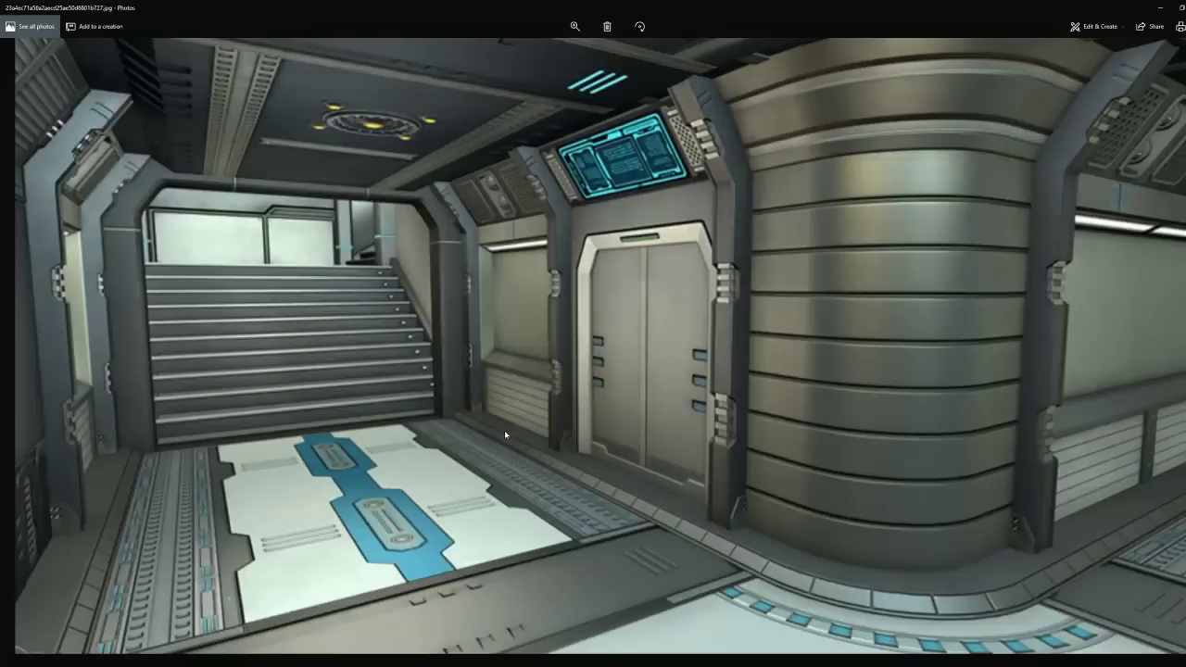
# Step: Browse the staircase room, floor tile and space hall references in Photos to compare their floor and wall shapes
pyautogui.scroll(-3, 505, 435)
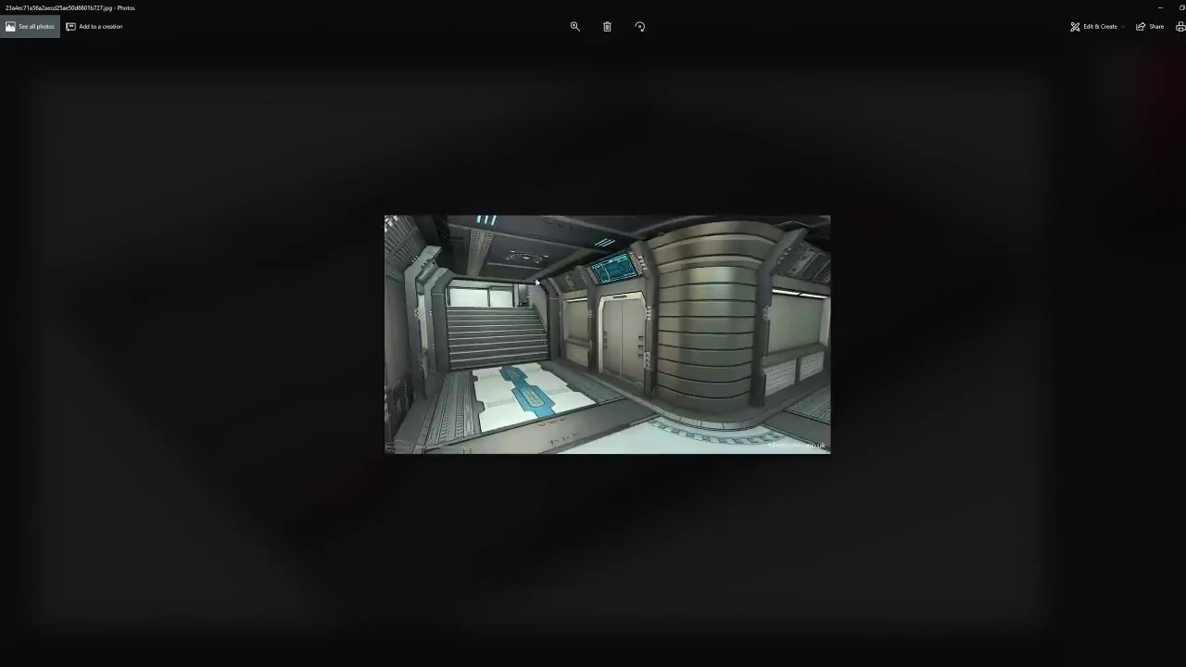
pyautogui.scroll(-1, 535, 281)
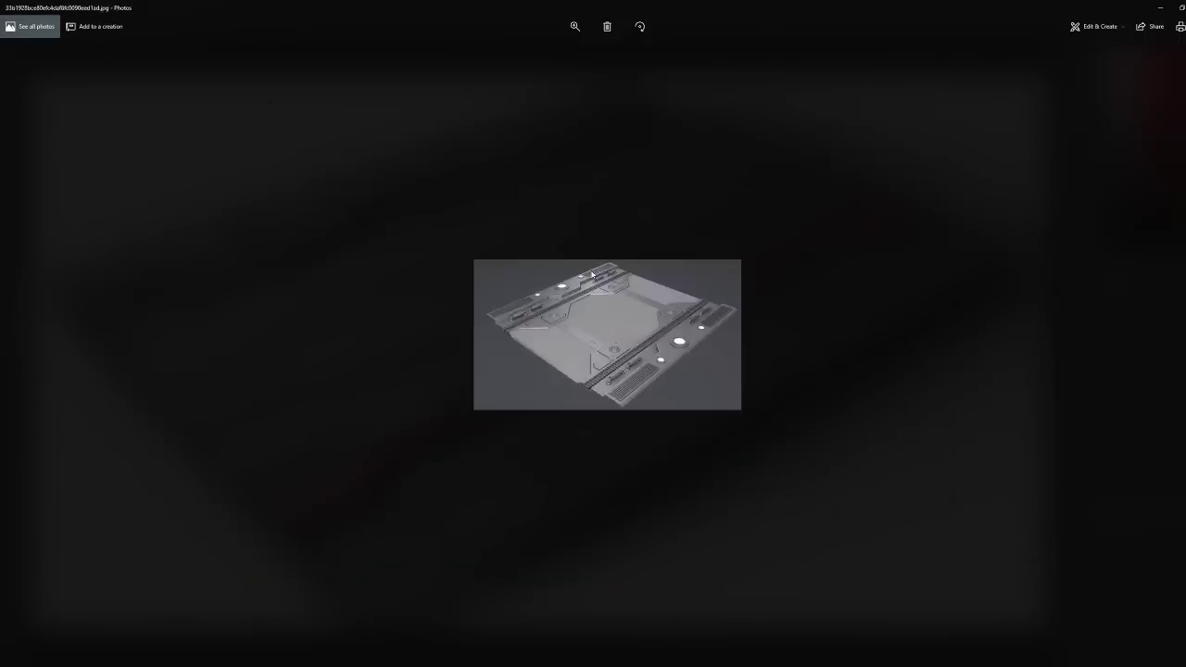
pyautogui.scroll(-1, 818, 332)
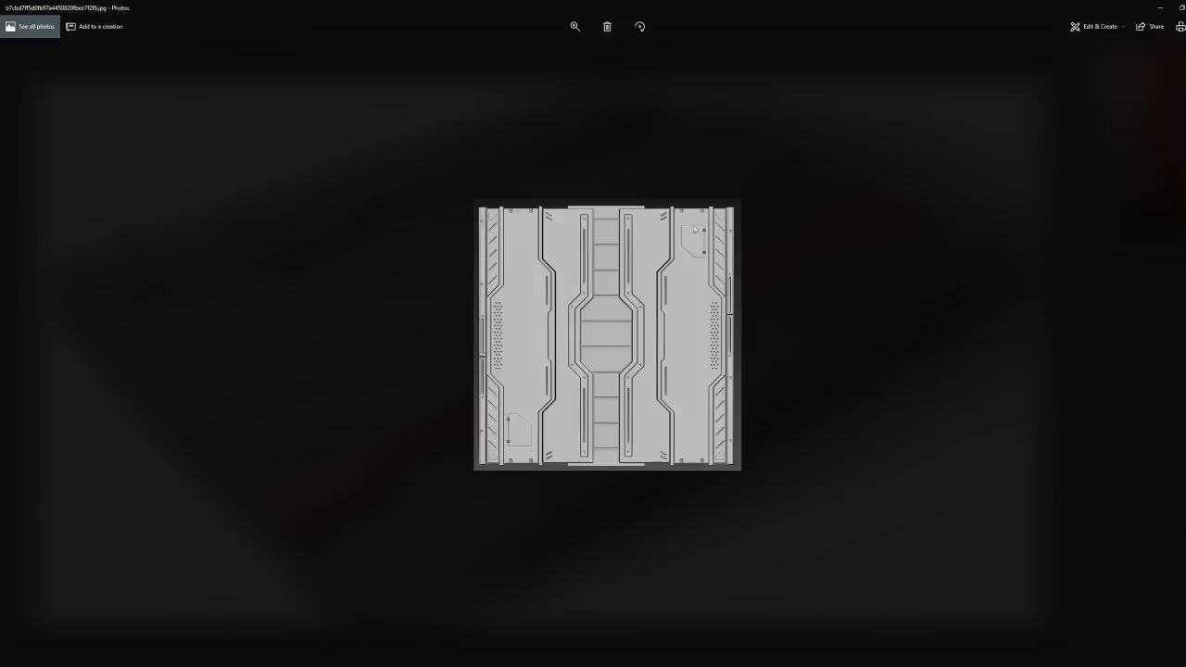
pyautogui.scroll(-1, 797, 297)
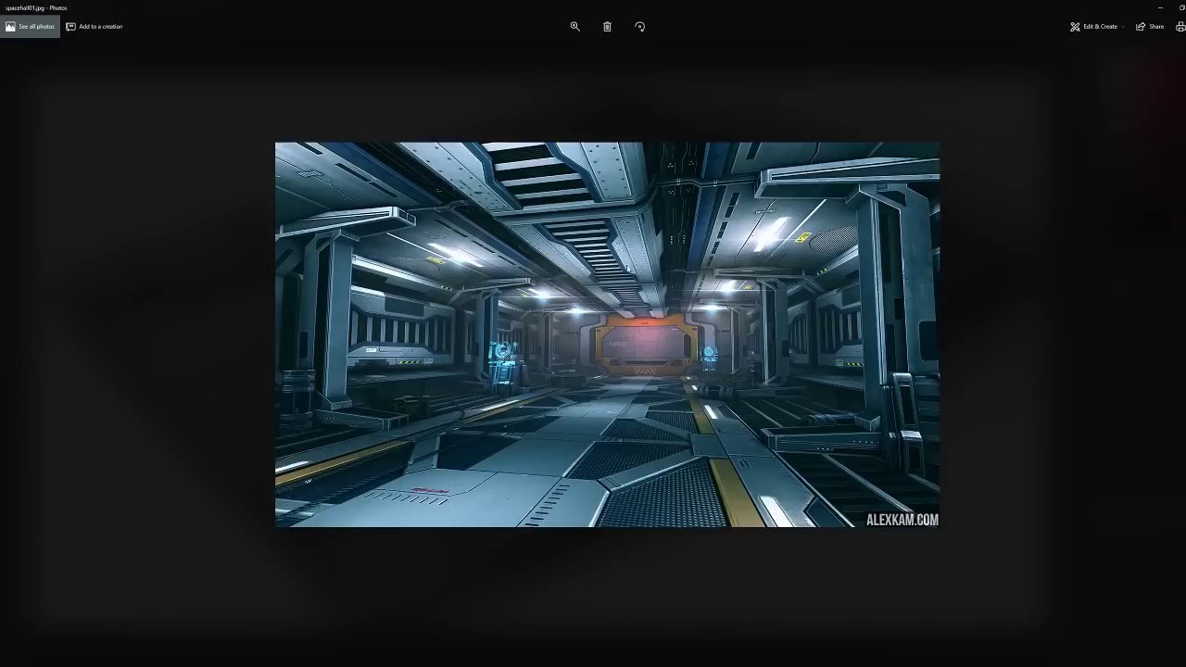
pyautogui.press('Right')
pyautogui.press('Right')
pyautogui.press('Right')
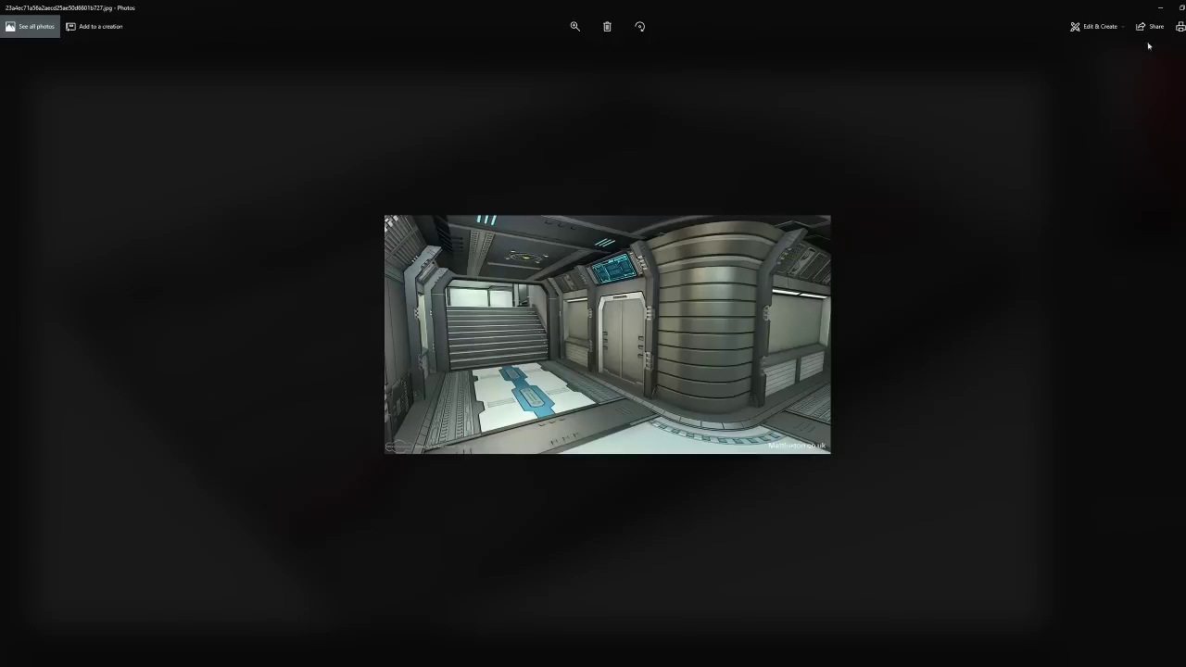
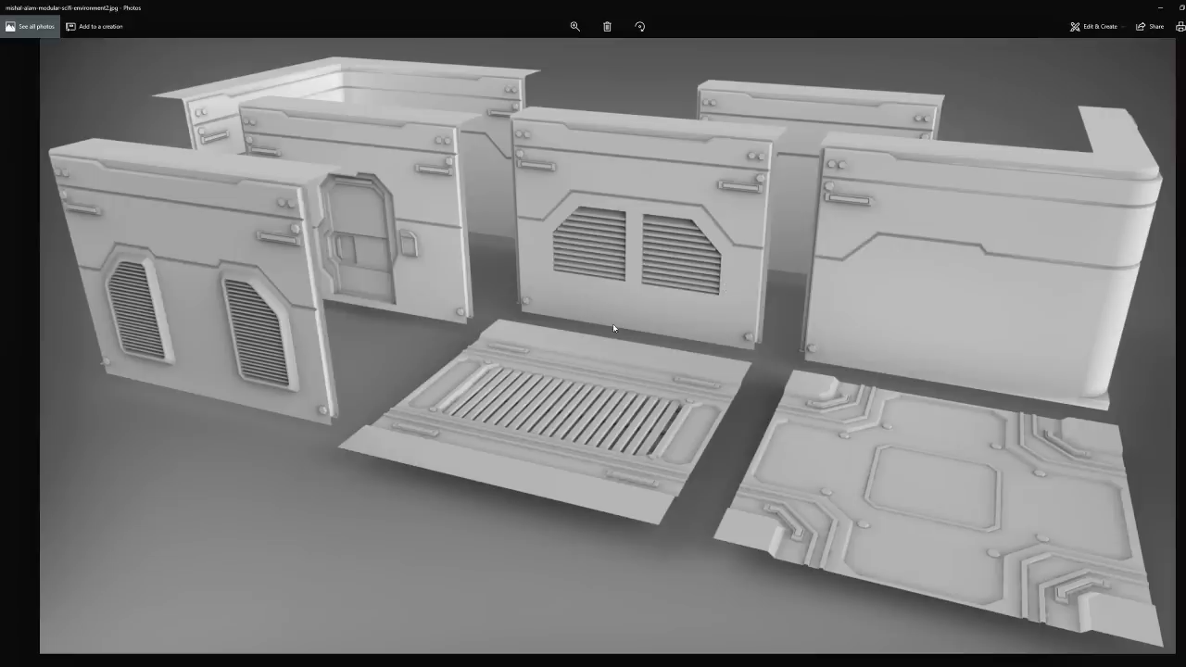
# Step: Compare the grey modular wall and floor set with the yellow drone and corridor door references, returning to the modular set
pyautogui.press('Right')
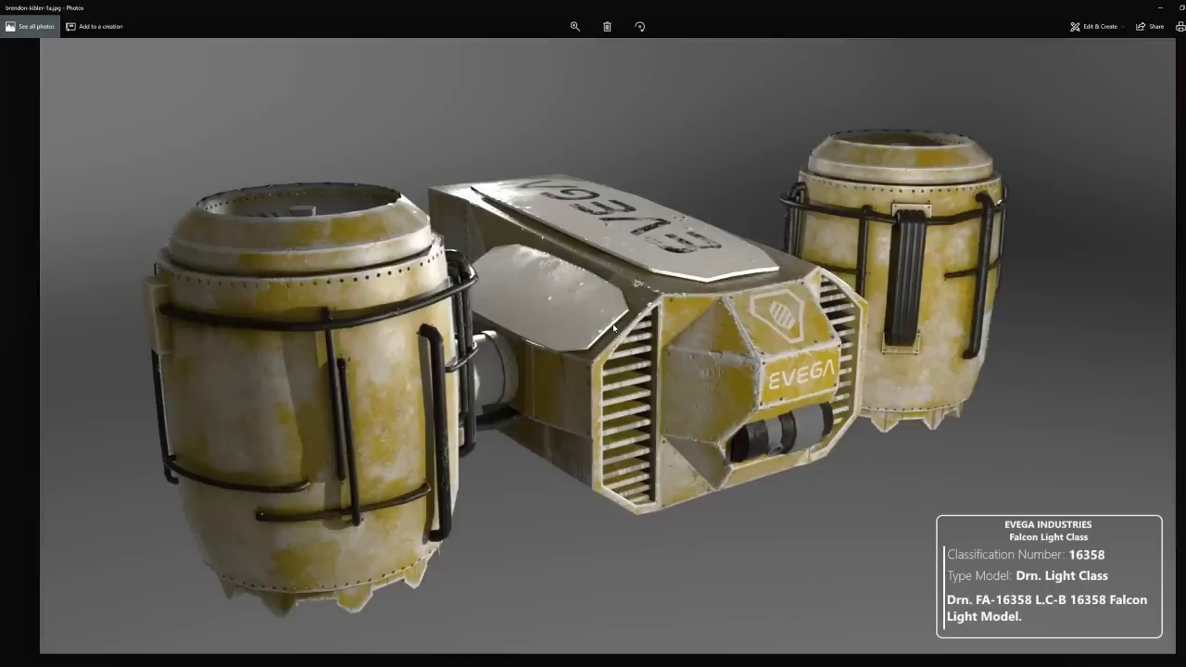
pyautogui.press('Right')
pyautogui.press('Right')
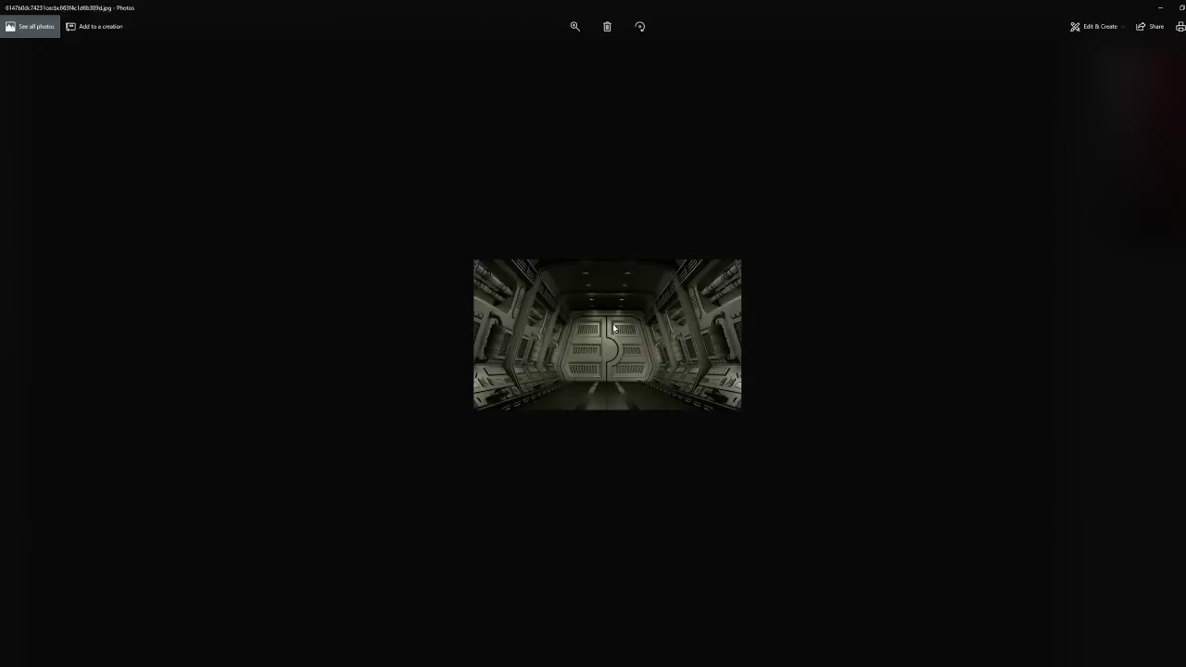
pyautogui.press('Left')
pyautogui.press('Left')
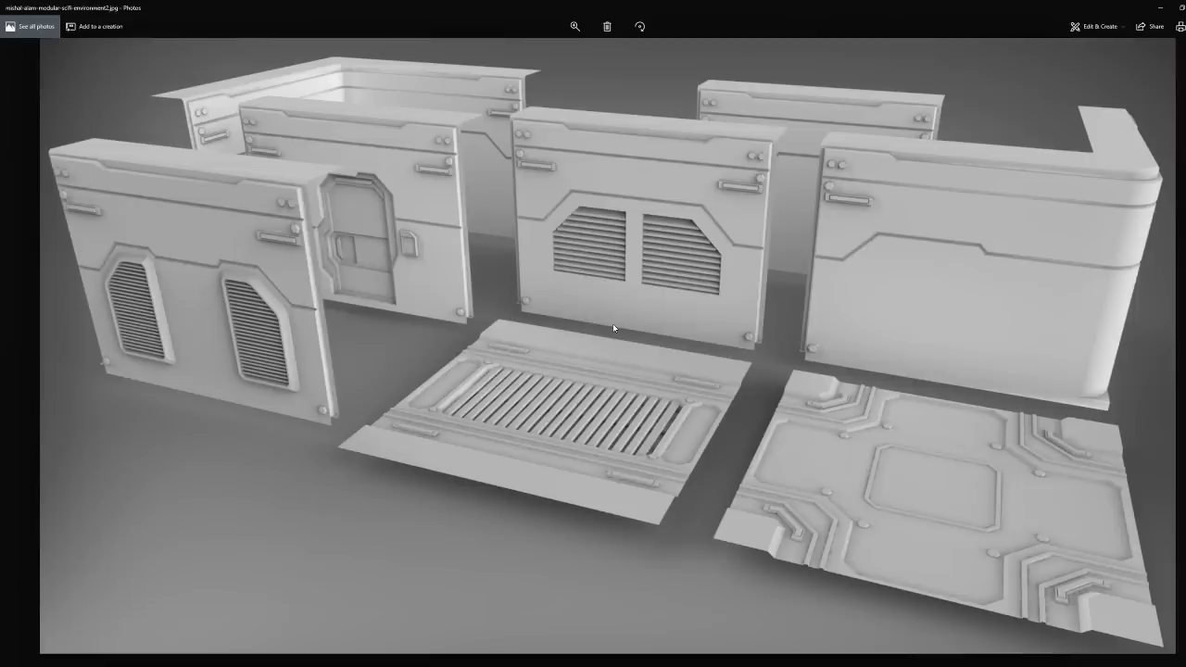
# Step: Compare the grey modular wall and floor set with the yellow drone and armoured robot references
pyautogui.press('Left')
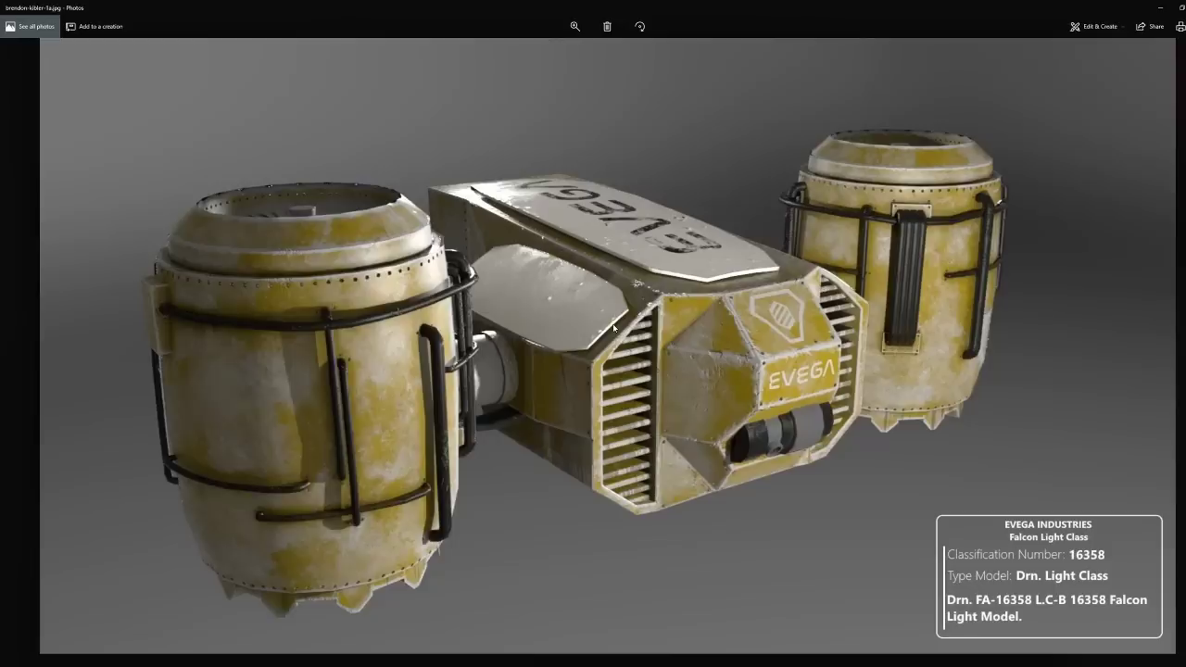
pyautogui.press('Left')
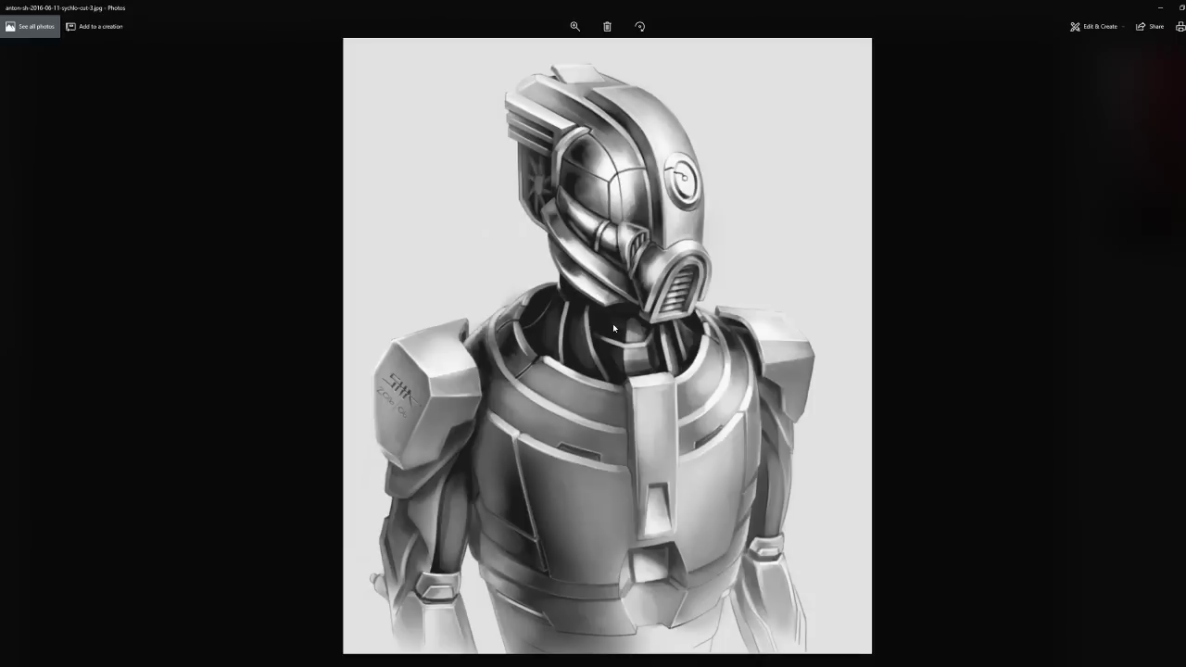
pyautogui.press('Right')
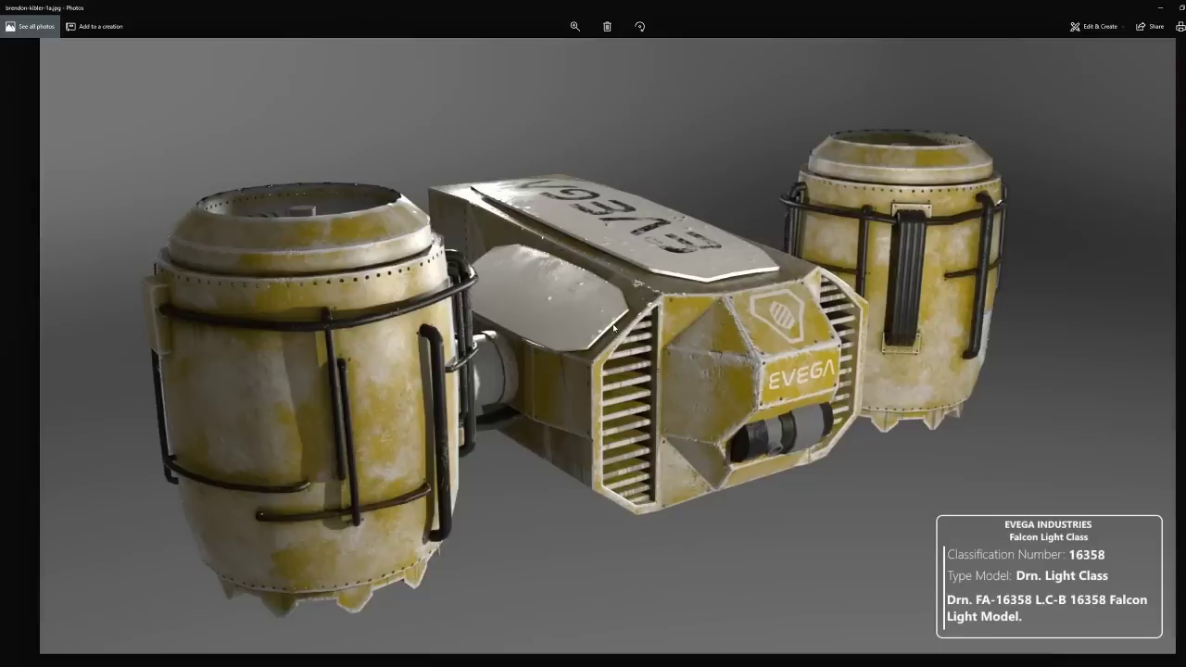
pyautogui.press('Right')
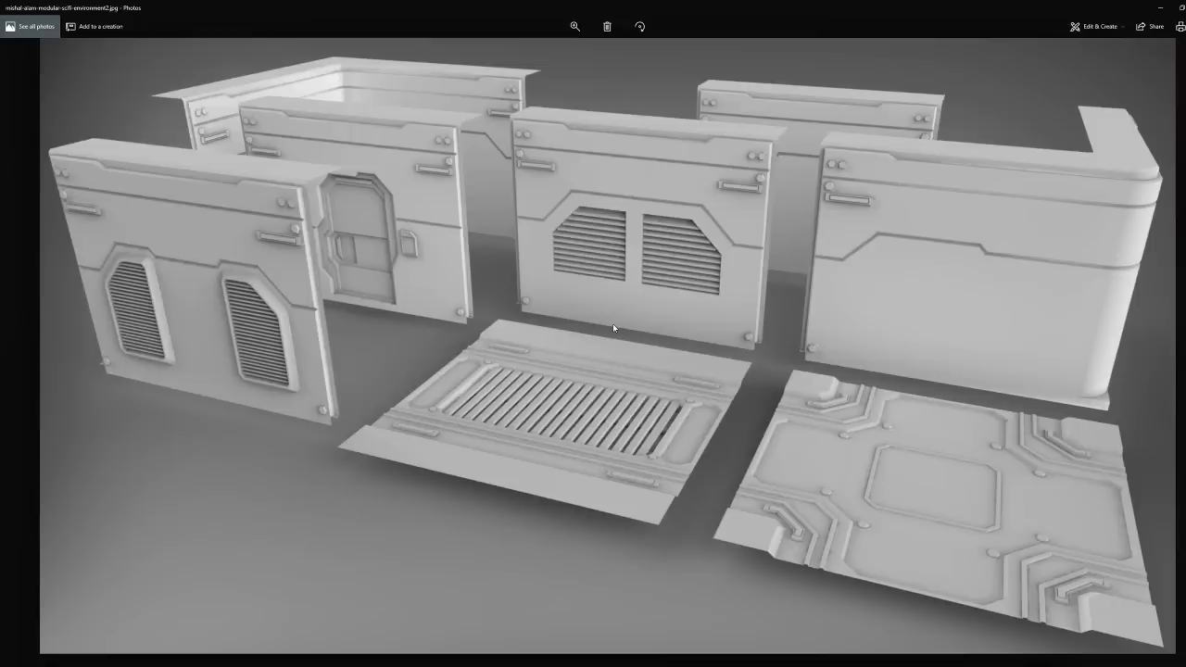
pyautogui.press('Right')
pyautogui.press('Right')
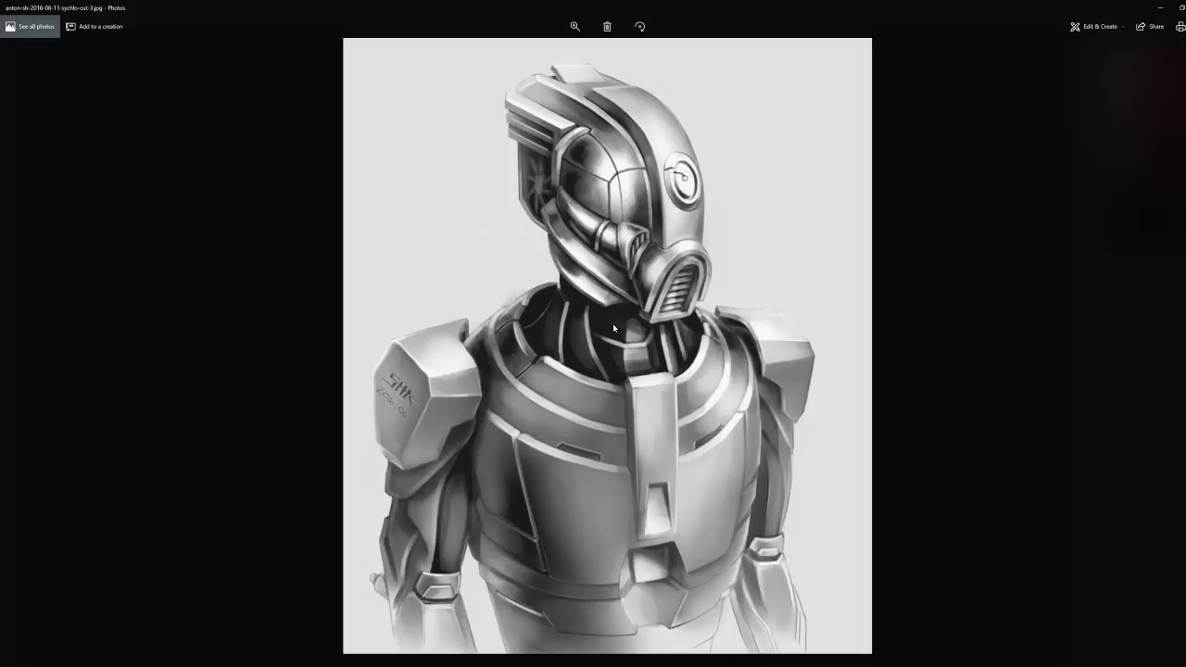
pyautogui.press('Right')
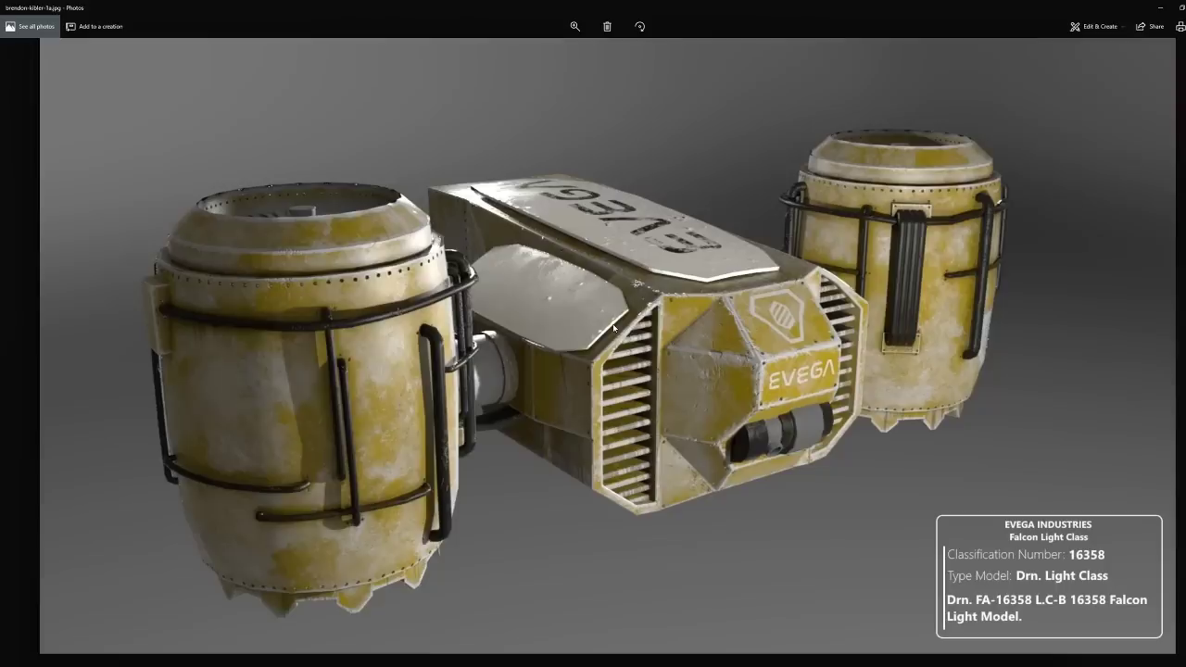
pyautogui.press('Right')
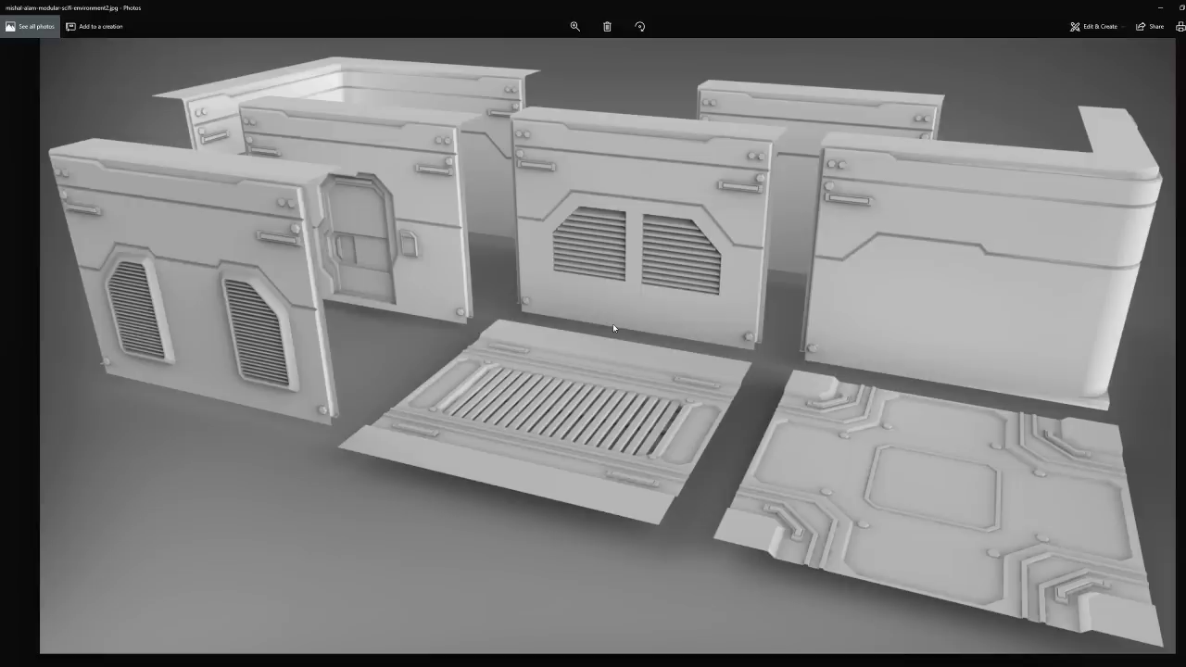
pyautogui.press('Right')
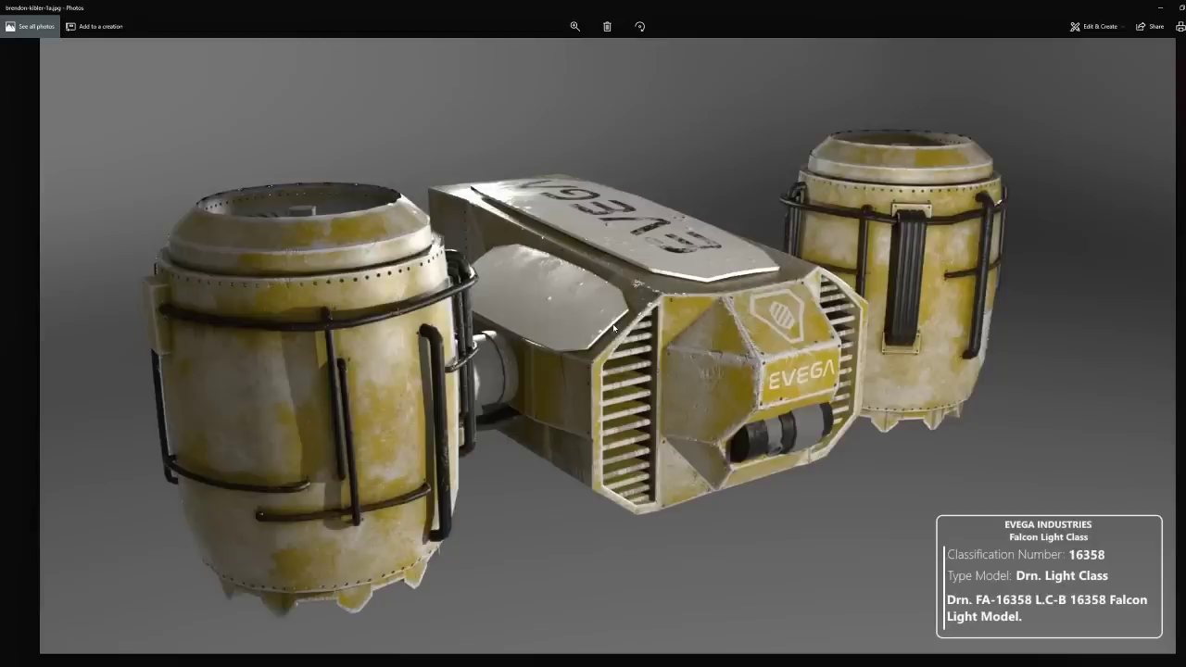
pyautogui.press('Right')
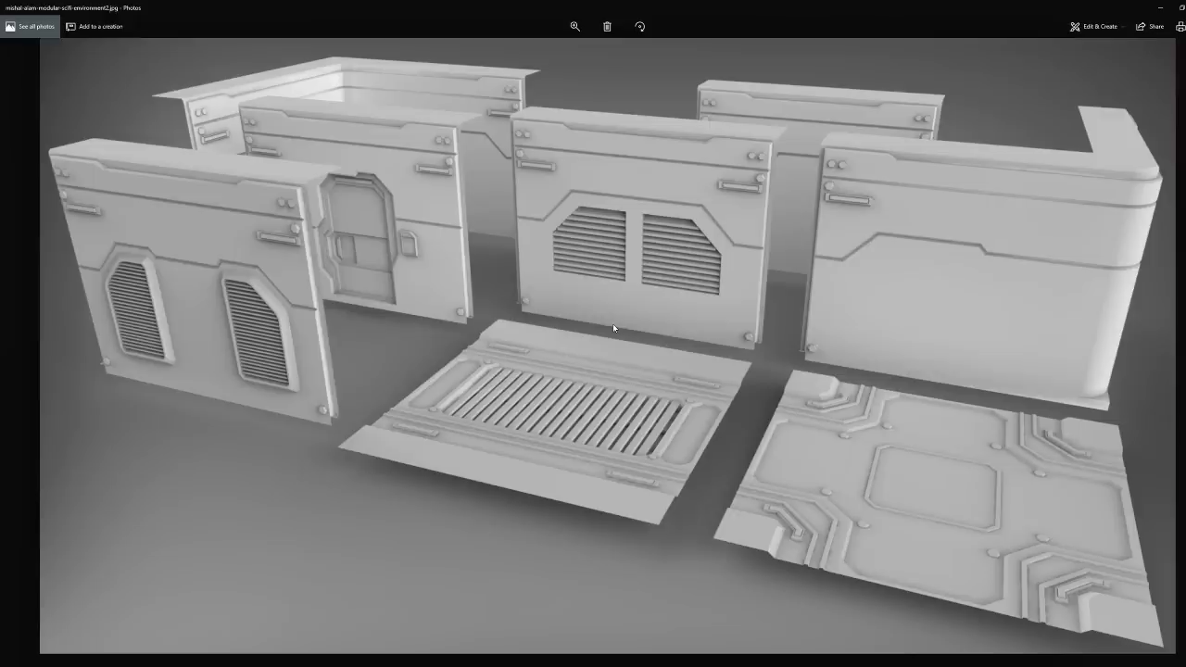
pyautogui.press('Left')
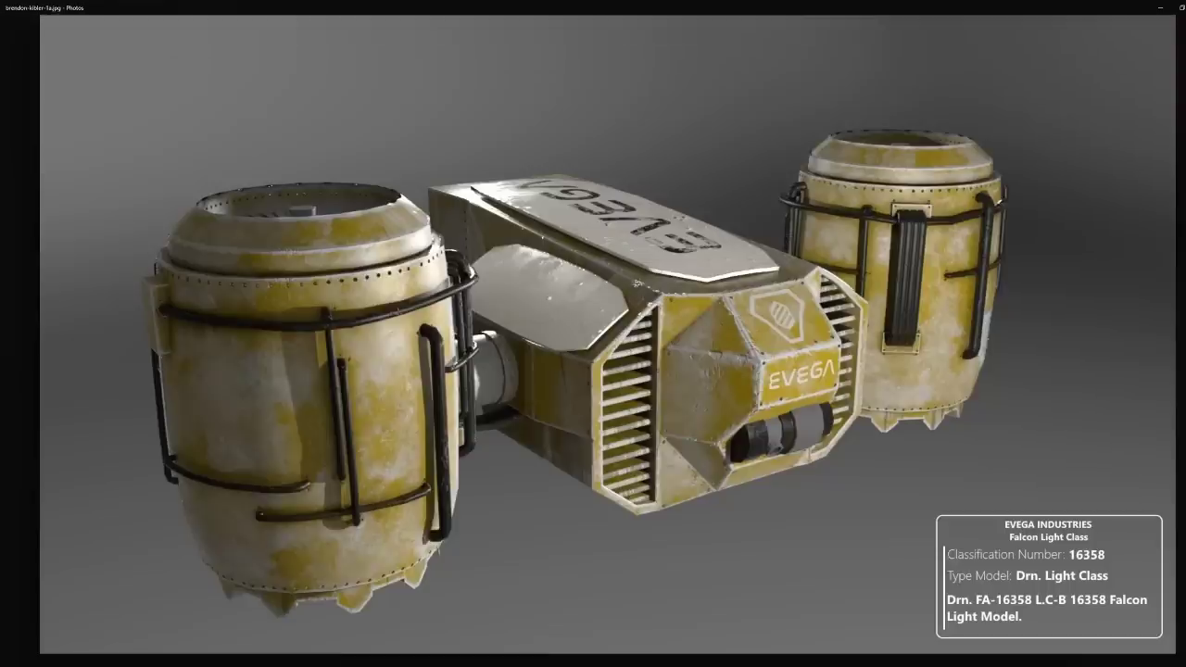
pyautogui.press('Left')
pyautogui.press('Right')
pyautogui.press('Right')
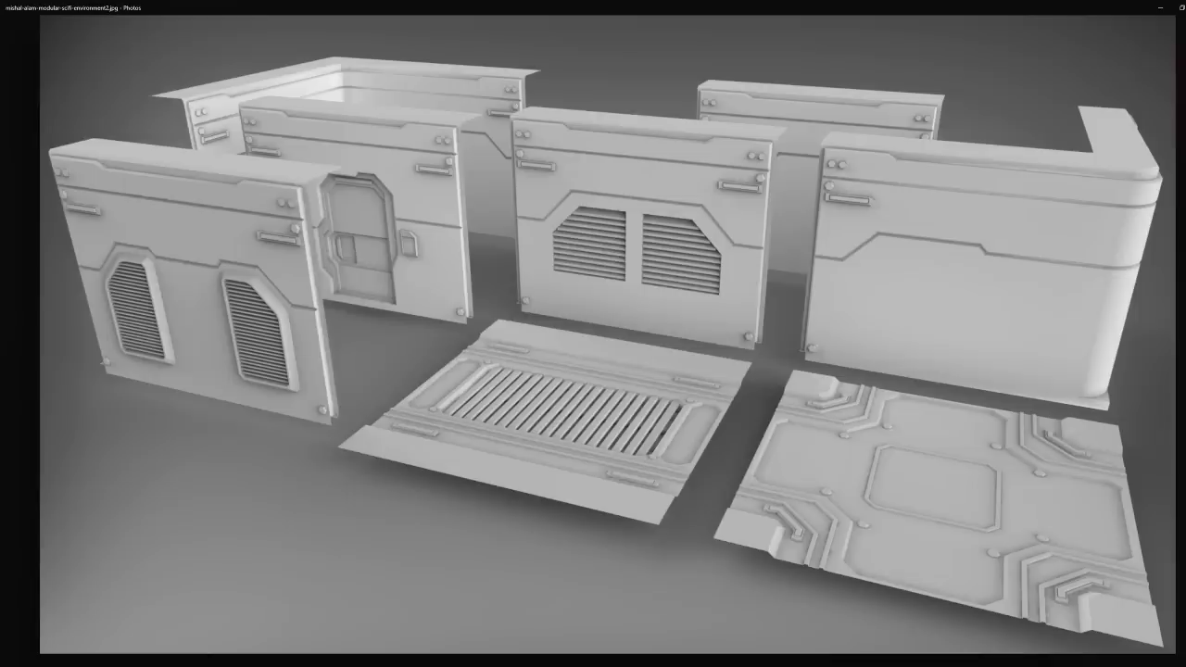
# Step: Switch to the blue spaceship corridor reference and compare its wall pipes with the two orange pipe and bracket renders
pyautogui.hotkey('alt', 'Tab')
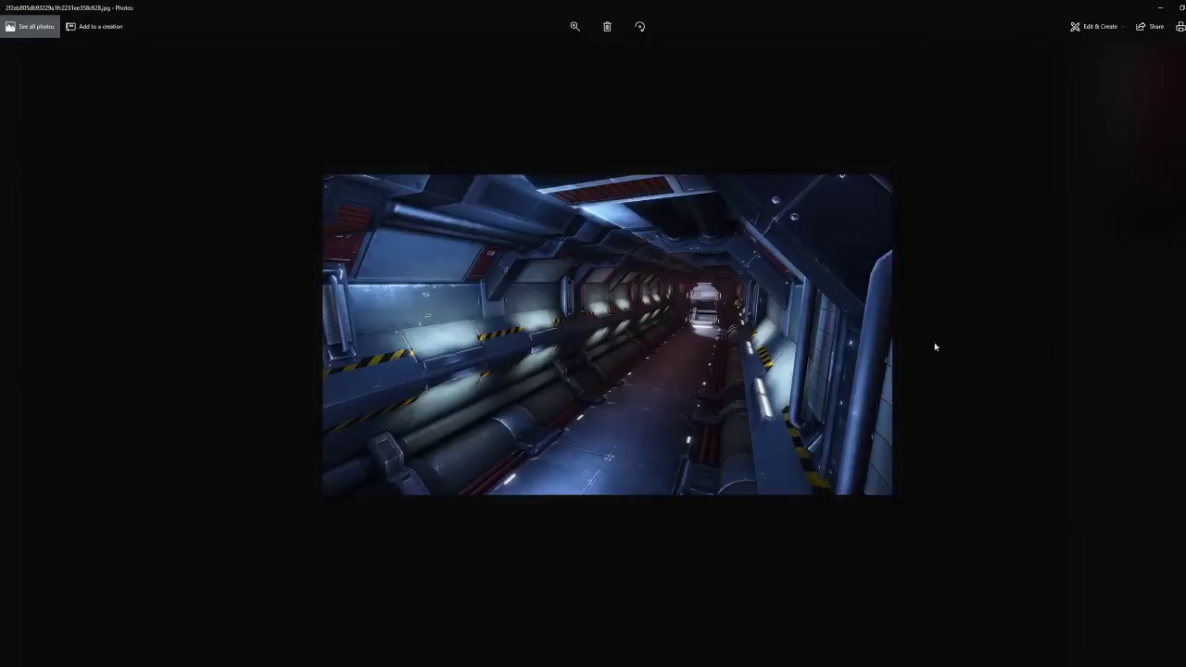
pyautogui.press('Right')
pyautogui.press('Right')
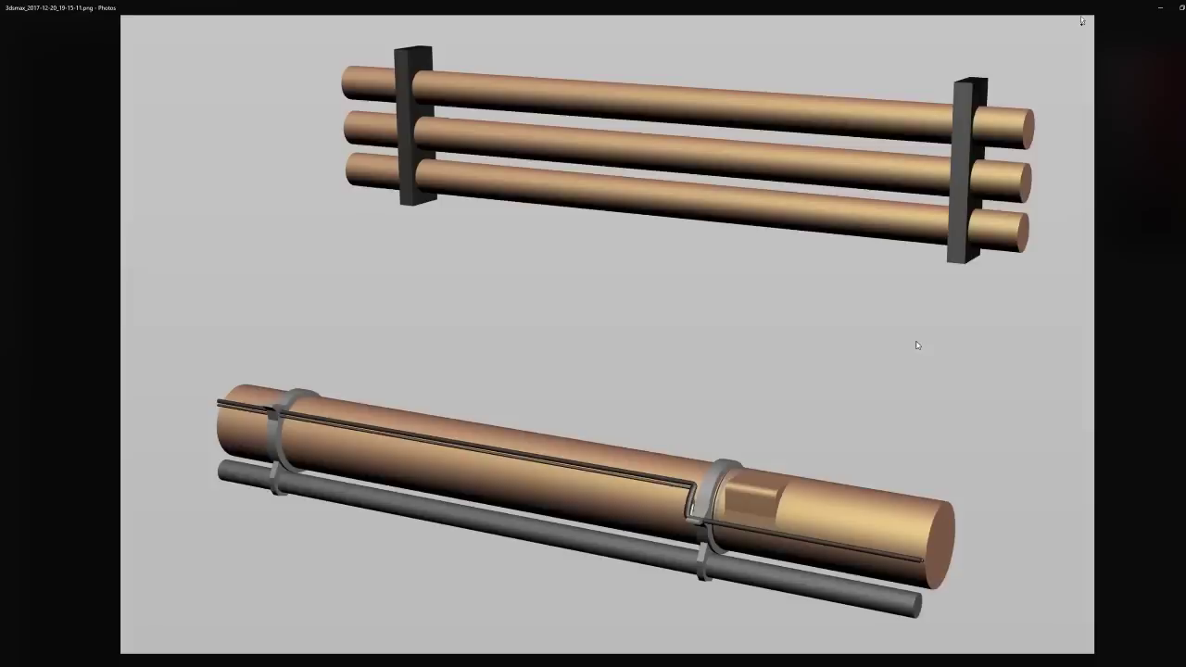
pyautogui.press('Right')
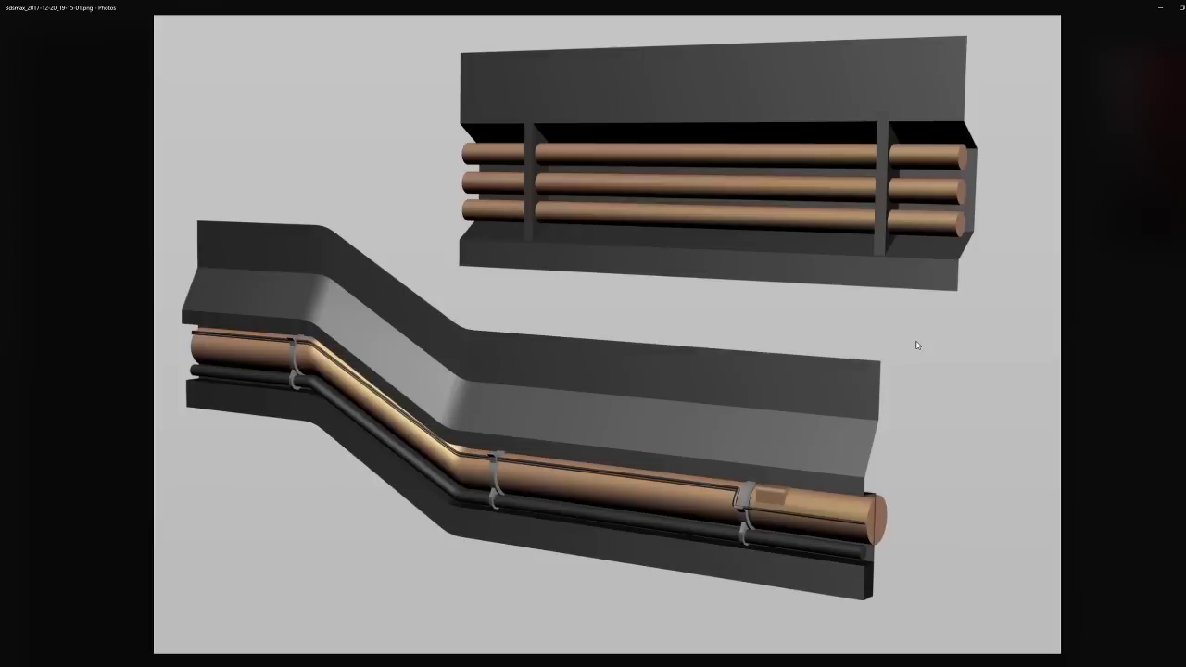
pyautogui.press('Right')
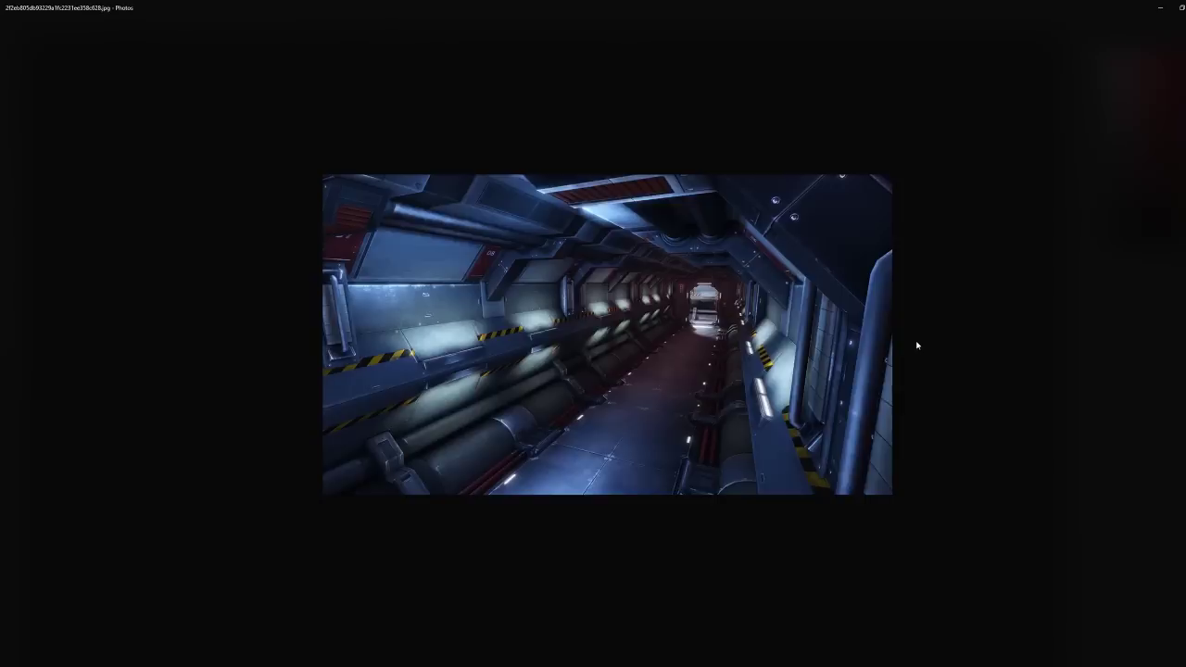
pyautogui.press('Right')
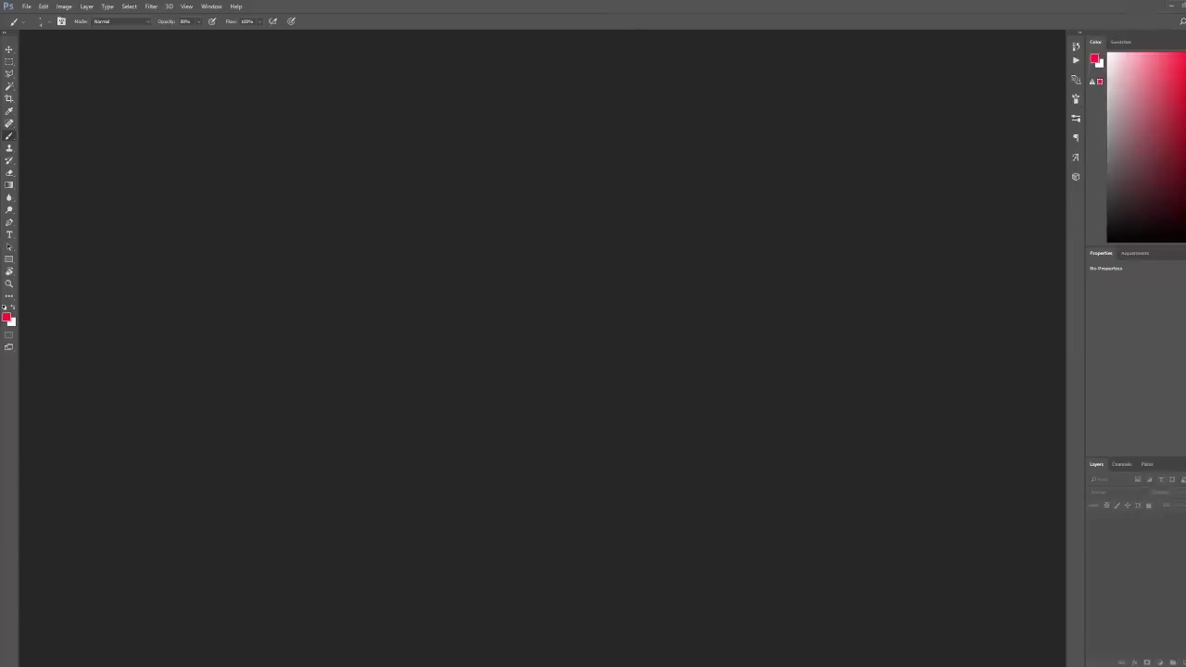
# Step: Create a blank document in Photoshop and paint a long thin red rectangle low on the canvas with an eye symbol beside it
pyautogui.click(27, 6)
pyautogui.click(209, 48)
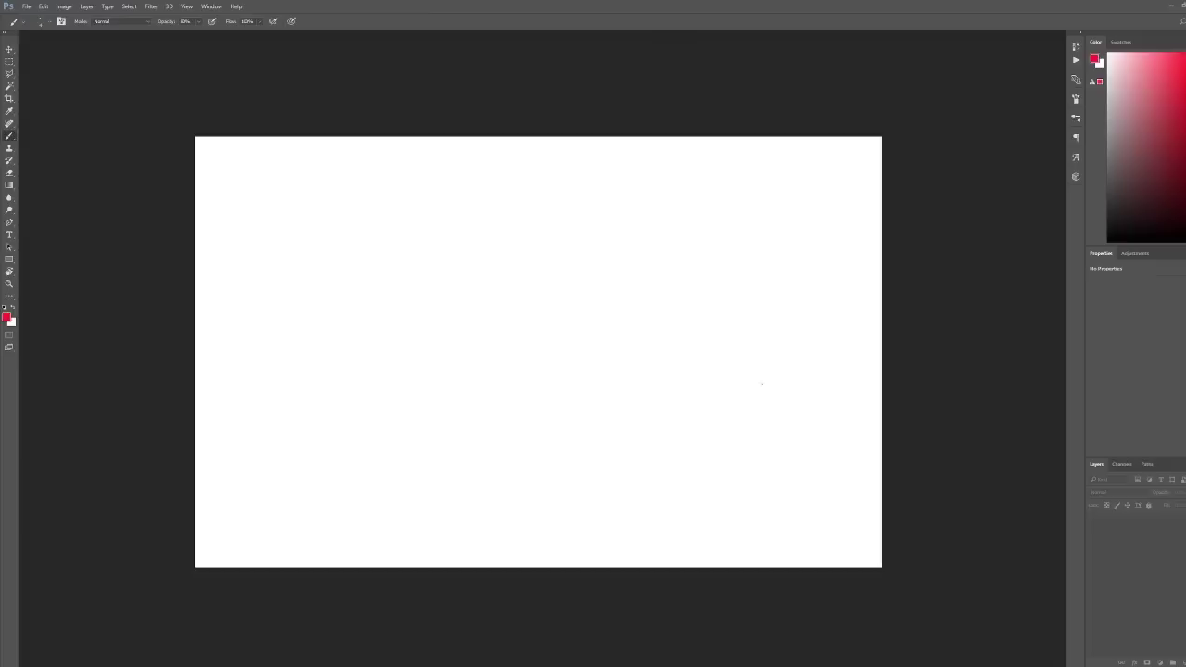
pyautogui.moveTo(331, 369); pyautogui.dragTo(343, 372)
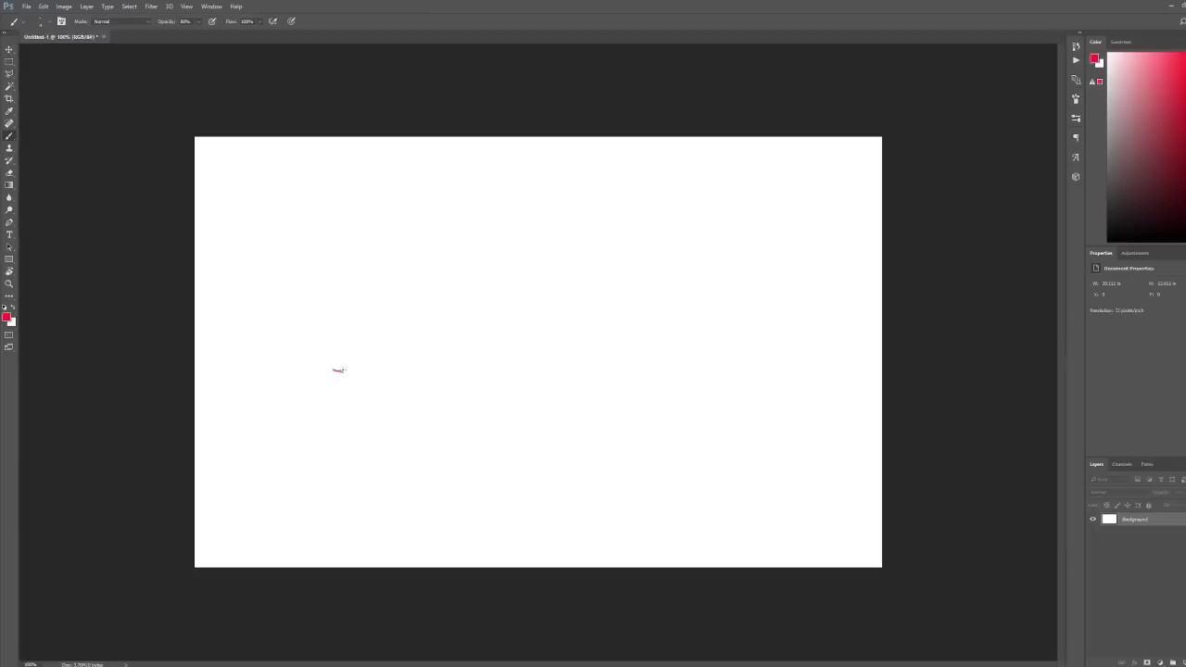
pyautogui.moveTo(241, 473); pyautogui.dragTo(393, 473)
pyautogui.keyDown('shift'); pyautogui.click(731, 473); pyautogui.keyUp('shift')
pyautogui.moveTo(732, 485)
pyautogui.mouseDown()
pyautogui.moveTo(733, 497)
pyautogui.moveTo(196, 501)
pyautogui.moveTo(240, 505)
pyautogui.mouseUp()
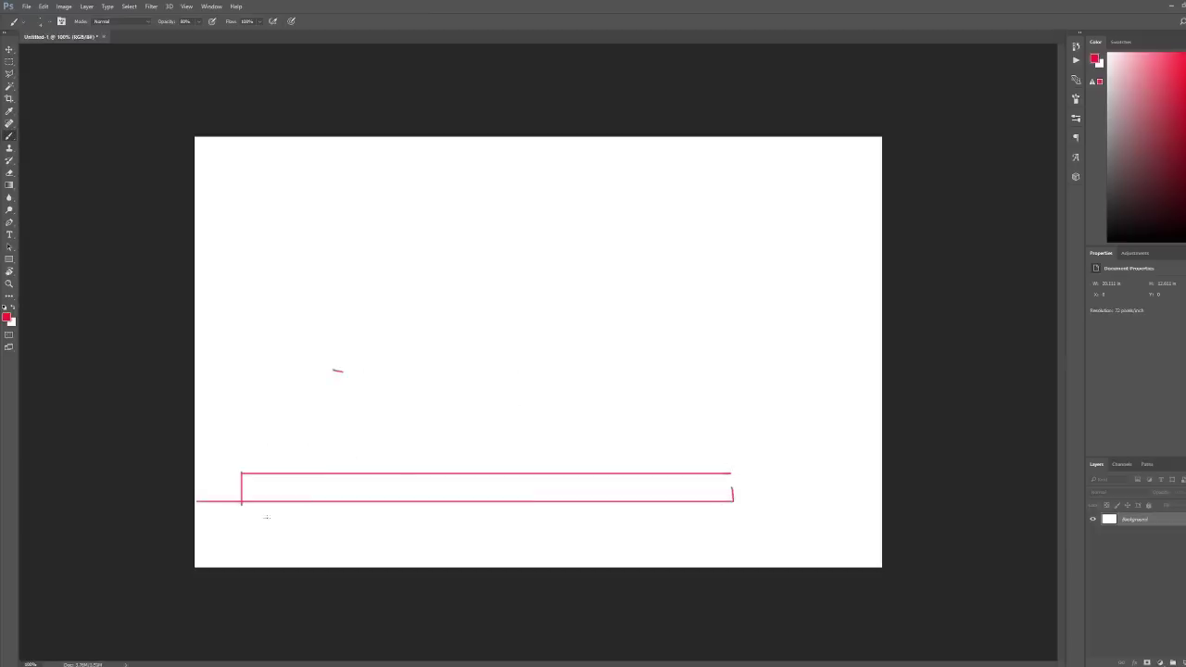
pyautogui.moveTo(764, 474); pyautogui.dragTo(761, 499)
pyautogui.moveTo(762, 475)
pyautogui.mouseDown()
pyautogui.moveTo(753, 488)
pyautogui.moveTo(786, 501)
pyautogui.mouseUp()
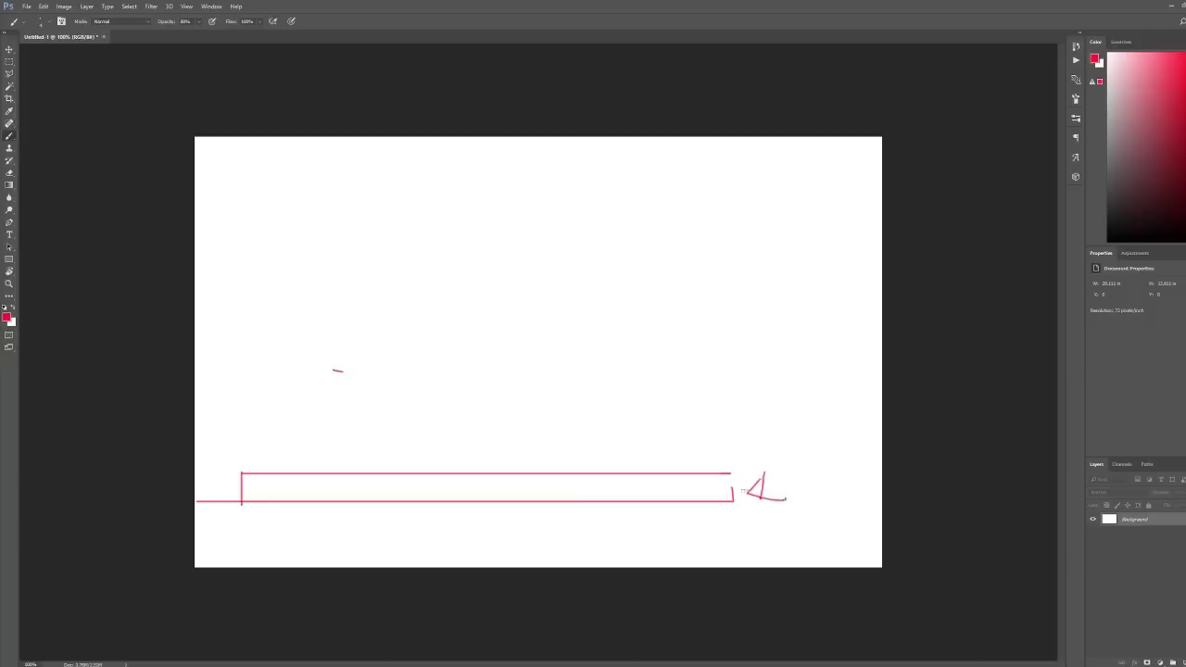
# Step: Paint two parallel red horizontal lines across the middle of the canvas with three diagonal lines sloping down from their right half
pyautogui.moveTo(347, 286)
pyautogui.mouseDown()
pyautogui.moveTo(670, 268)
pyautogui.moveTo(696, 285)
pyautogui.mouseUp()
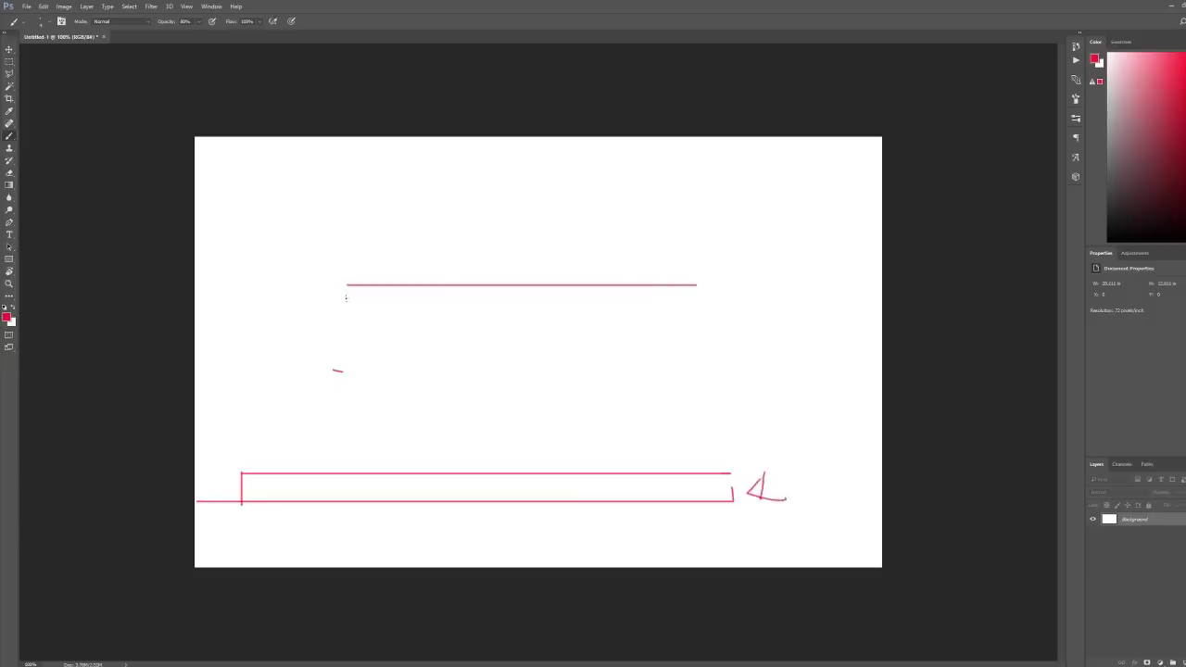
pyautogui.moveTo(346, 298)
pyautogui.mouseDown()
pyautogui.moveTo(661, 300)
pyautogui.moveTo(734, 355)
pyautogui.mouseUp()
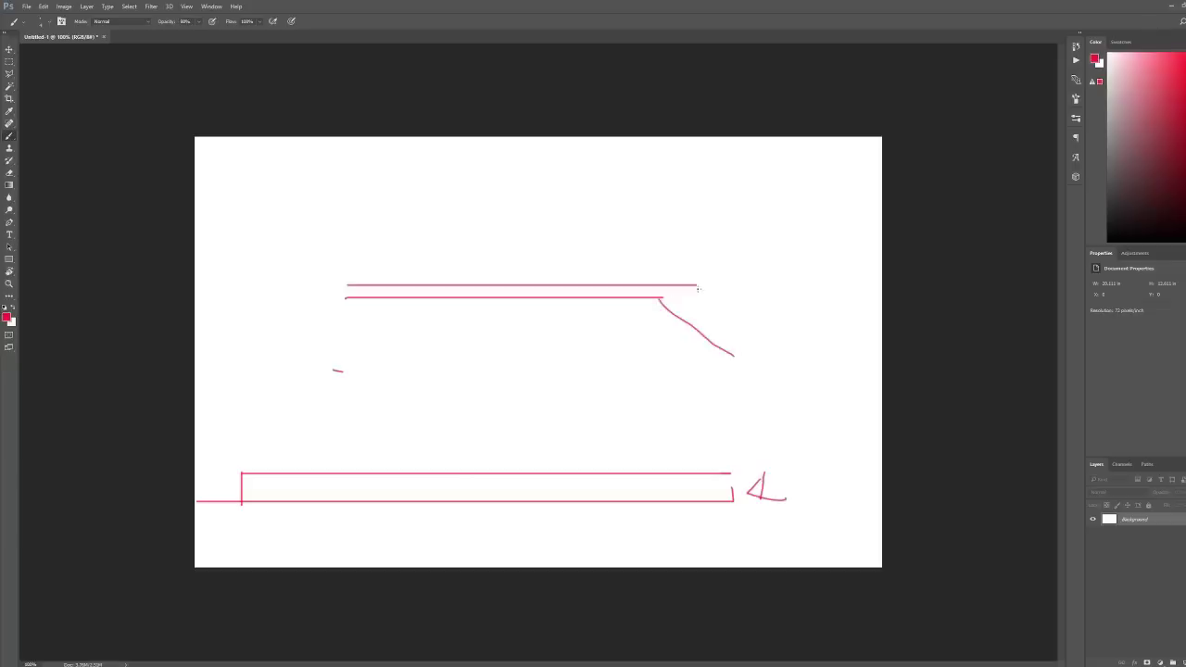
pyautogui.click(696, 285)
pyautogui.keyDown('shift'); pyautogui.click(801, 344); pyautogui.keyUp('shift')
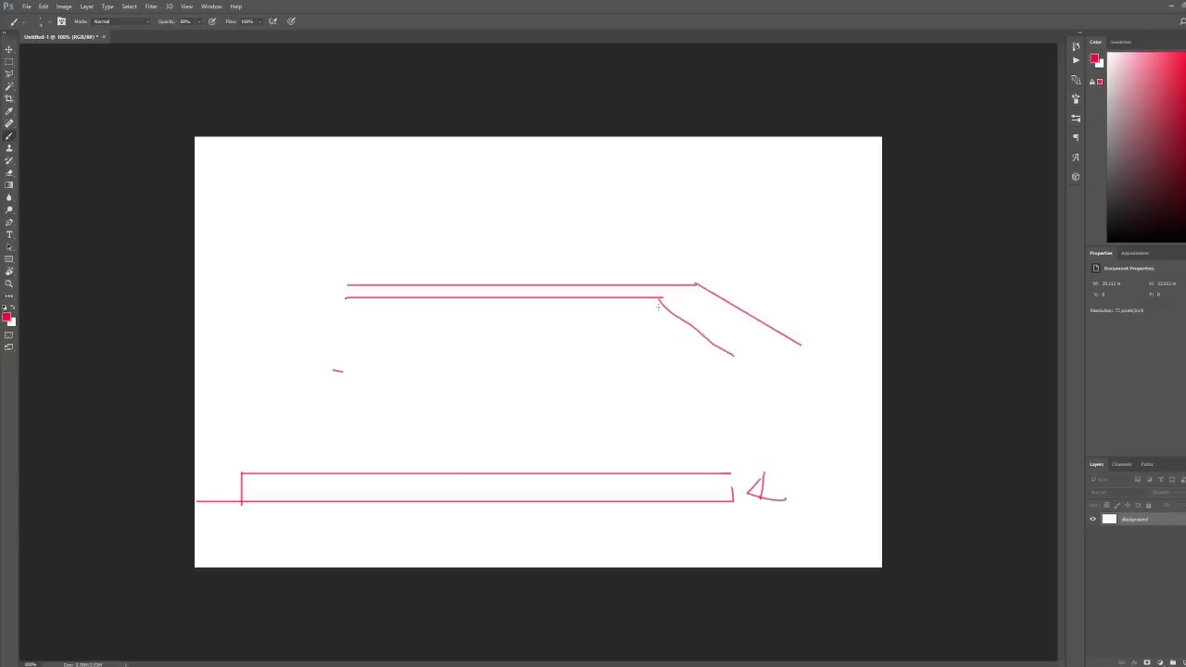
pyautogui.click(670, 356)
pyautogui.keyDown('shift'); pyautogui.click(586, 297); pyautogui.keyUp('shift')
# Step: Paint a double red line branching diagonally up from the middle pair and running horizontally to the canvas's right edge
pyautogui.moveTo(499, 285)
pyautogui.mouseDown()
pyautogui.moveTo(592, 234)
pyautogui.moveTo(868, 255)
pyautogui.mouseUp()
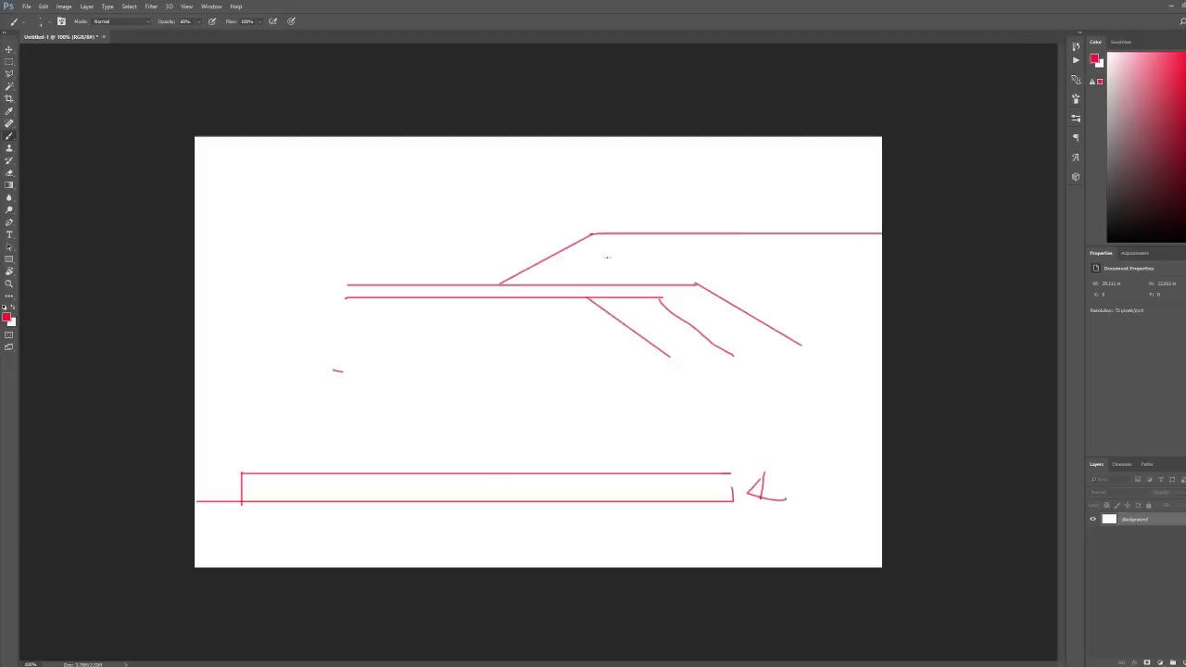
pyautogui.keyDown('shift'); pyautogui.click(598, 248); pyautogui.keyUp('shift')
pyautogui.moveTo(598, 248); pyautogui.dragTo(882, 248)
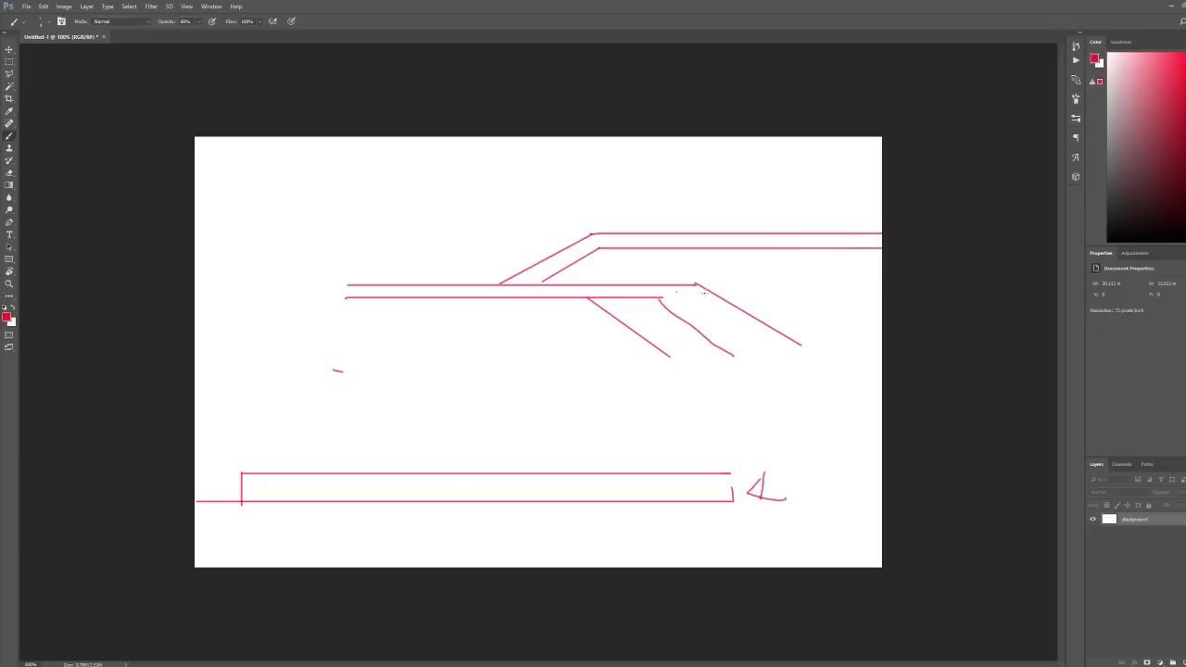
pyautogui.moveTo(693, 290); pyautogui.dragTo(676, 292)
# Step: Switch to Photos and check the three-view spaceship interior reference for similar branching panel shapes
pyautogui.hotkey('alt', 'Tab')
pyautogui.press('Right')
pyautogui.press('Right')
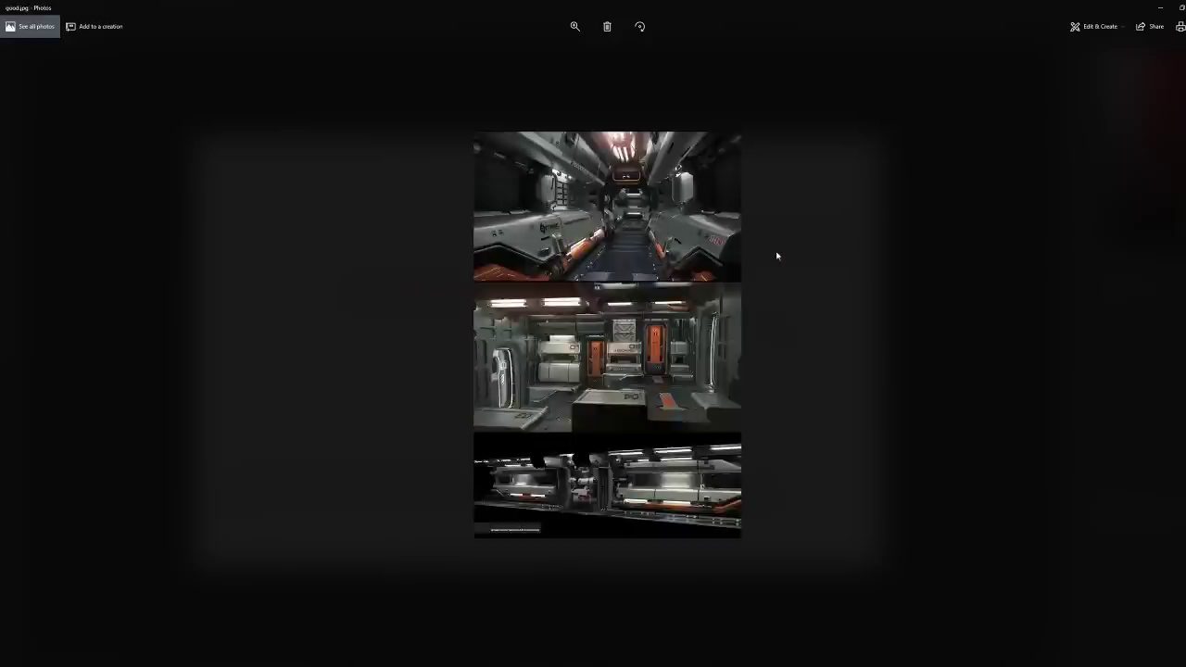
pyautogui.press('Right')
# Step: Return to the Photoshop sketch and paint further red lines across the upper part of the canvas
pyautogui.hotkey('alt', 'Tab')
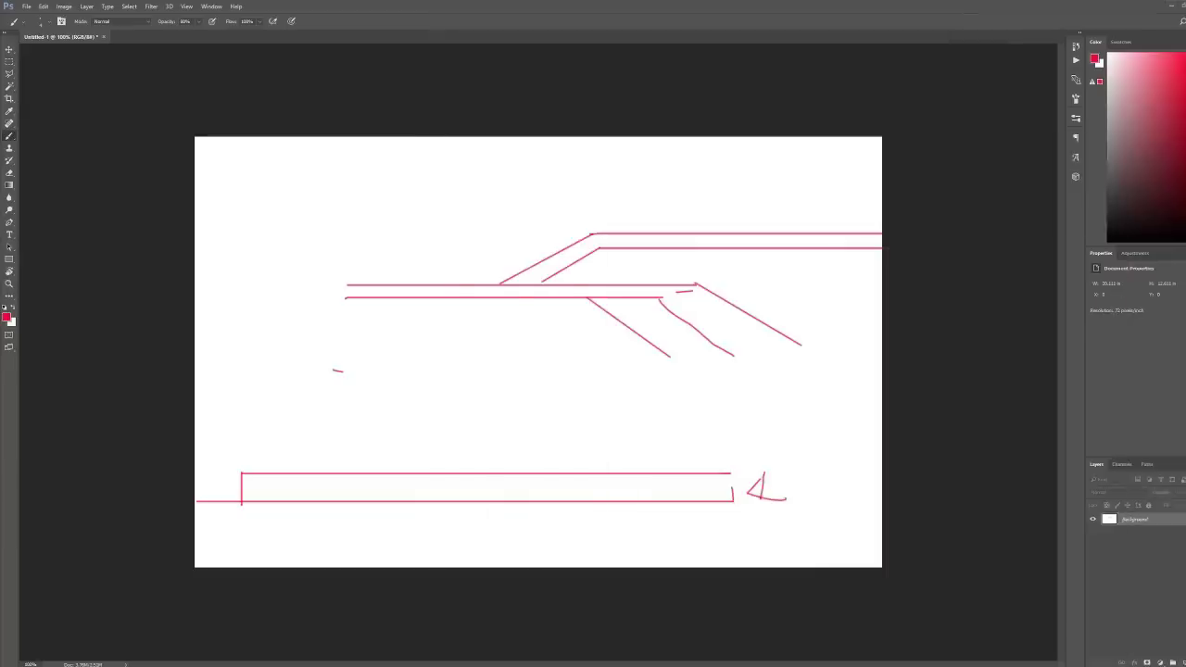
pyautogui.moveTo(312, 199); pyautogui.dragTo(822, 202)
pyautogui.moveTo(656, 174)
pyautogui.mouseDown()
pyautogui.moveTo(630, 187)
pyautogui.moveTo(396, 169)
pyautogui.moveTo(249, 223)
pyautogui.moveTo(451, 186)
pyautogui.moveTo(660, 174)
pyautogui.moveTo(869, 219)
pyautogui.mouseUp()
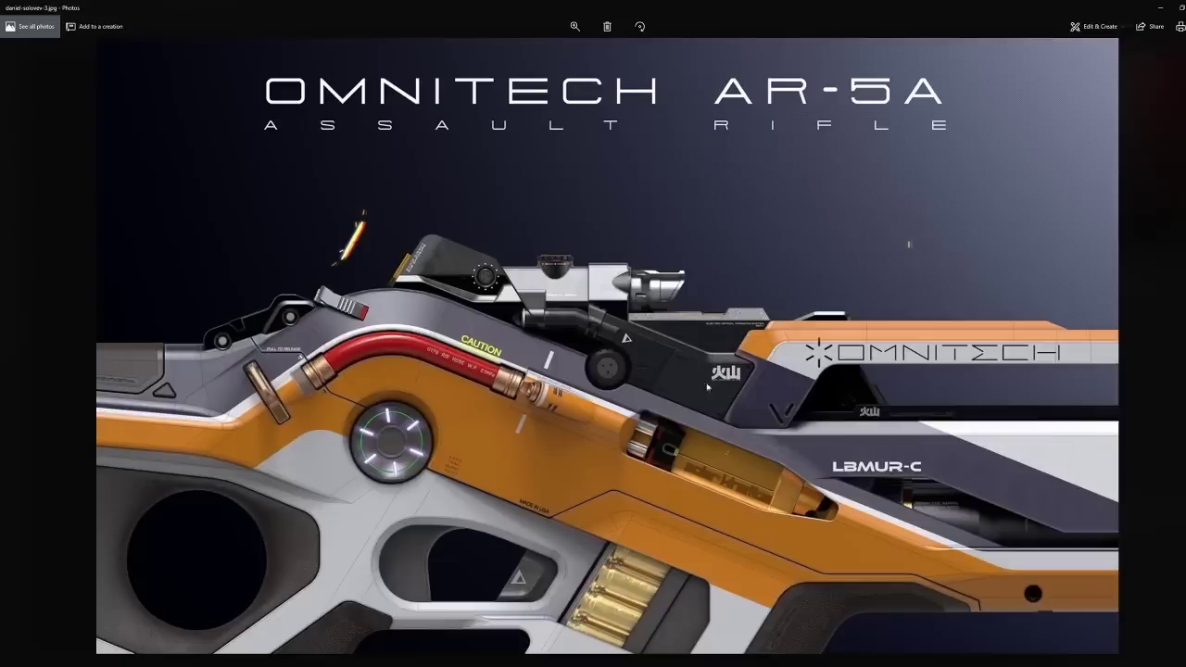
# Step: Examine the red hose and surrounding panel lines of the Omnitech AR-5A rifle reference up close in Photos
pyautogui.scroll(3, 351, 382)
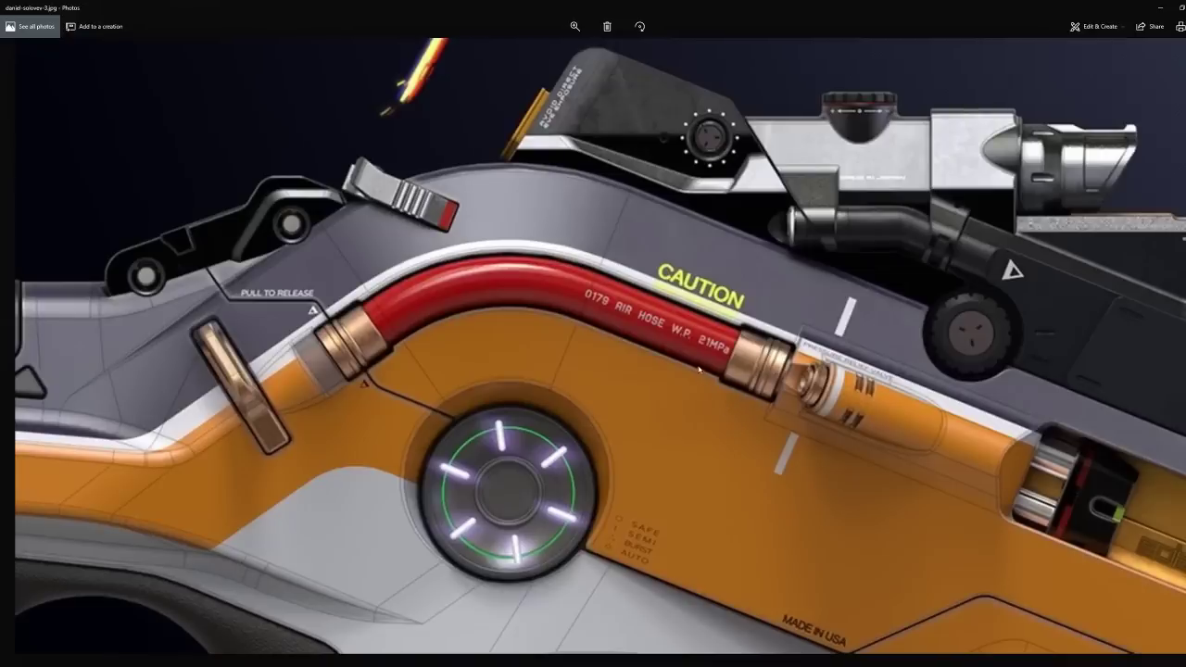
pyautogui.scroll(-2, 698, 369)
pyautogui.scroll(-1, 690, 371)
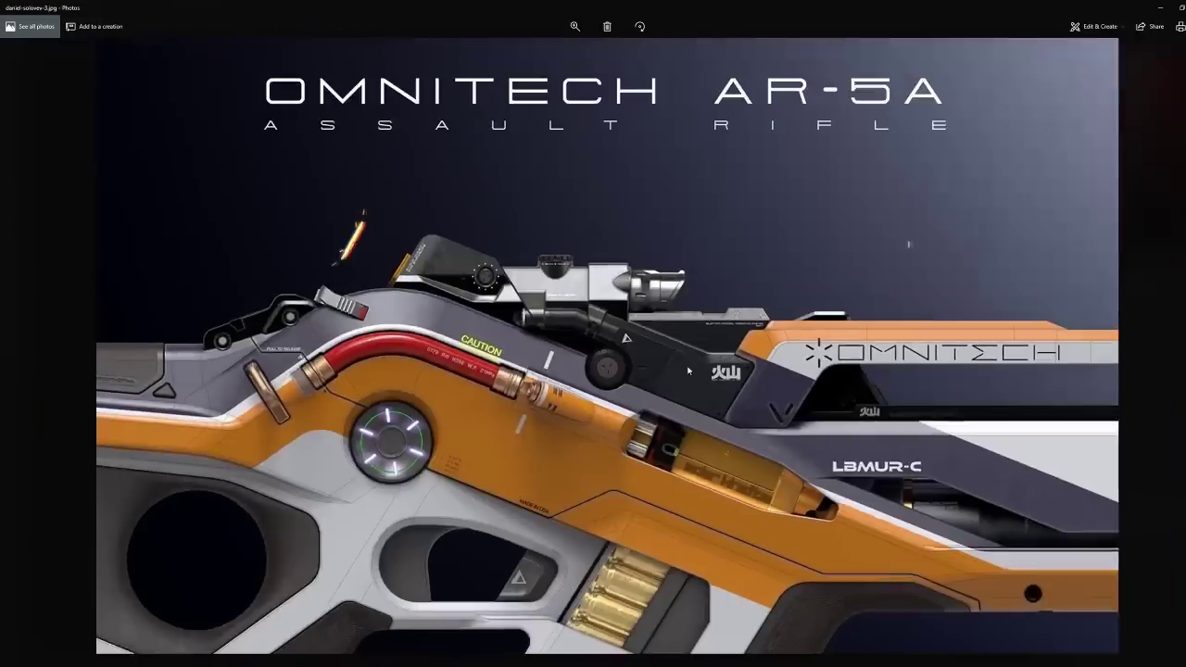
# Step: Examine the recessed ceiling pipes reference and the three-view spaceship interior reference up close
pyautogui.press('Right')
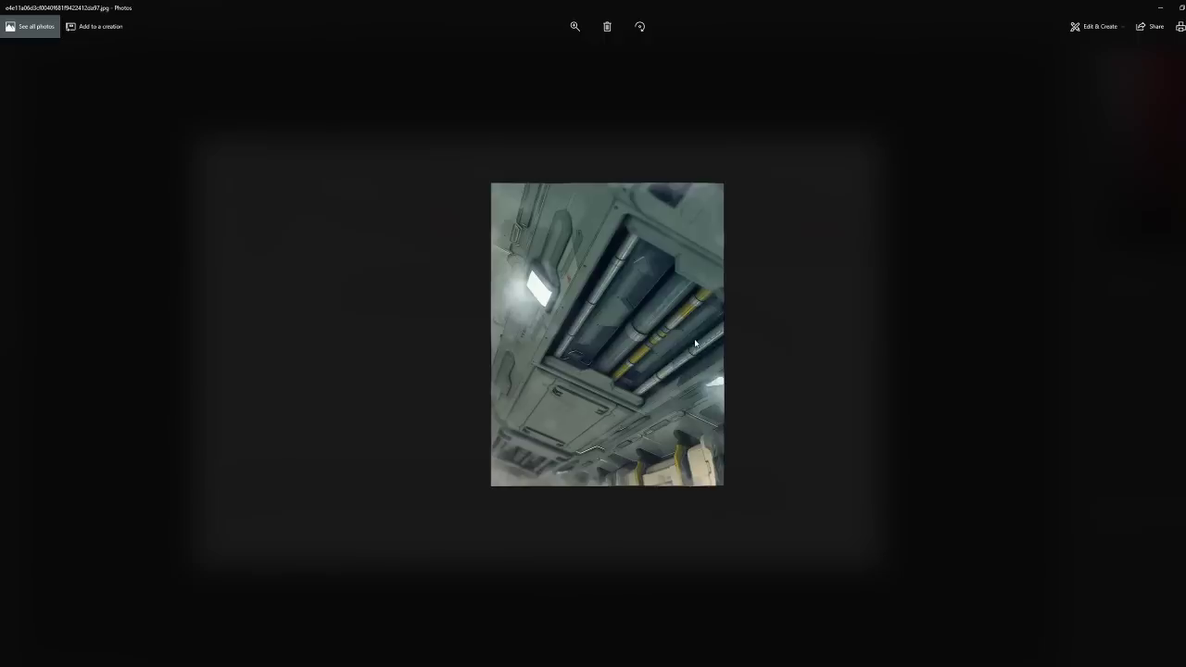
pyautogui.scroll(3, 695, 344)
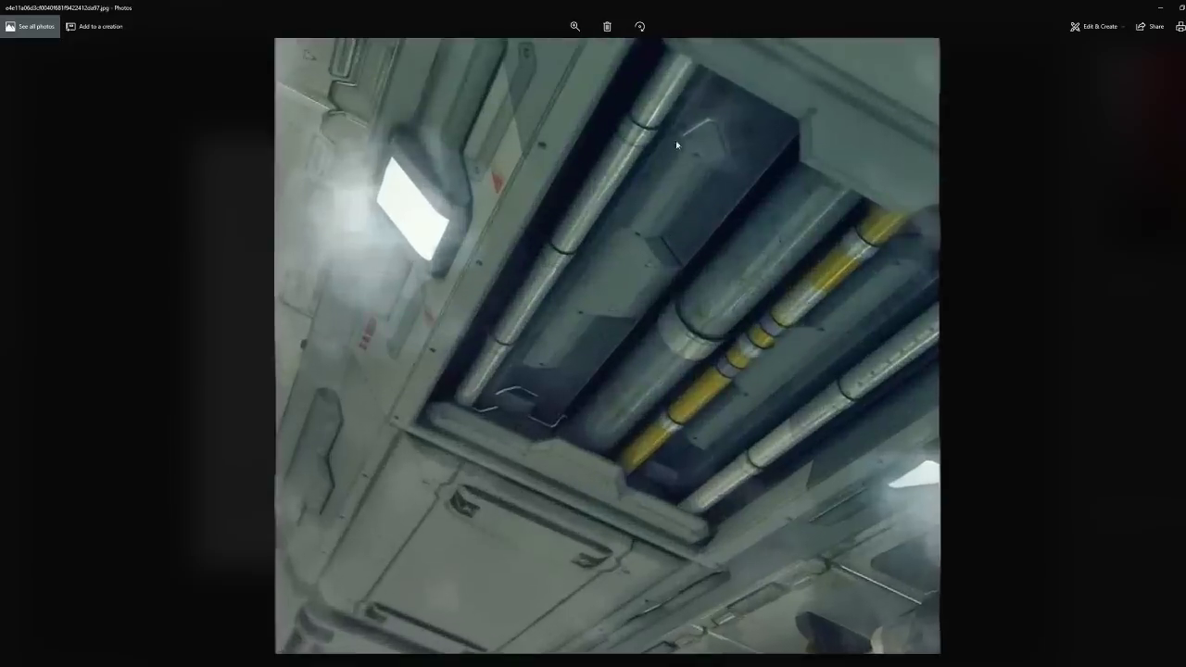
pyautogui.scroll(-3, 548, 434)
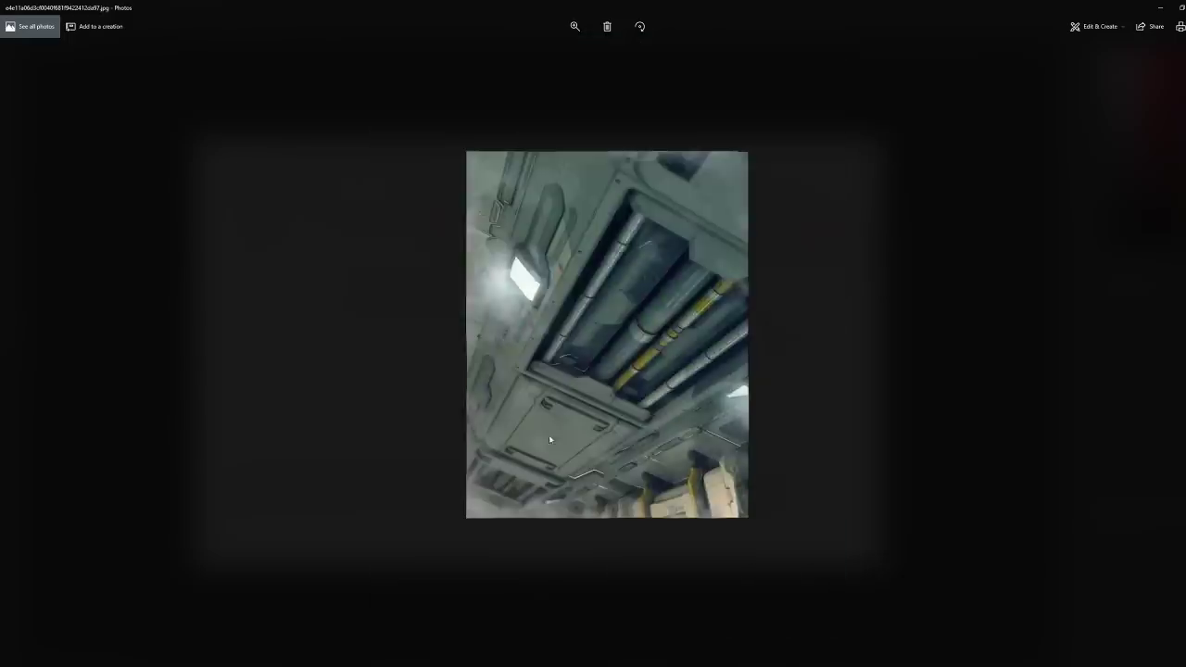
pyautogui.press('Right')
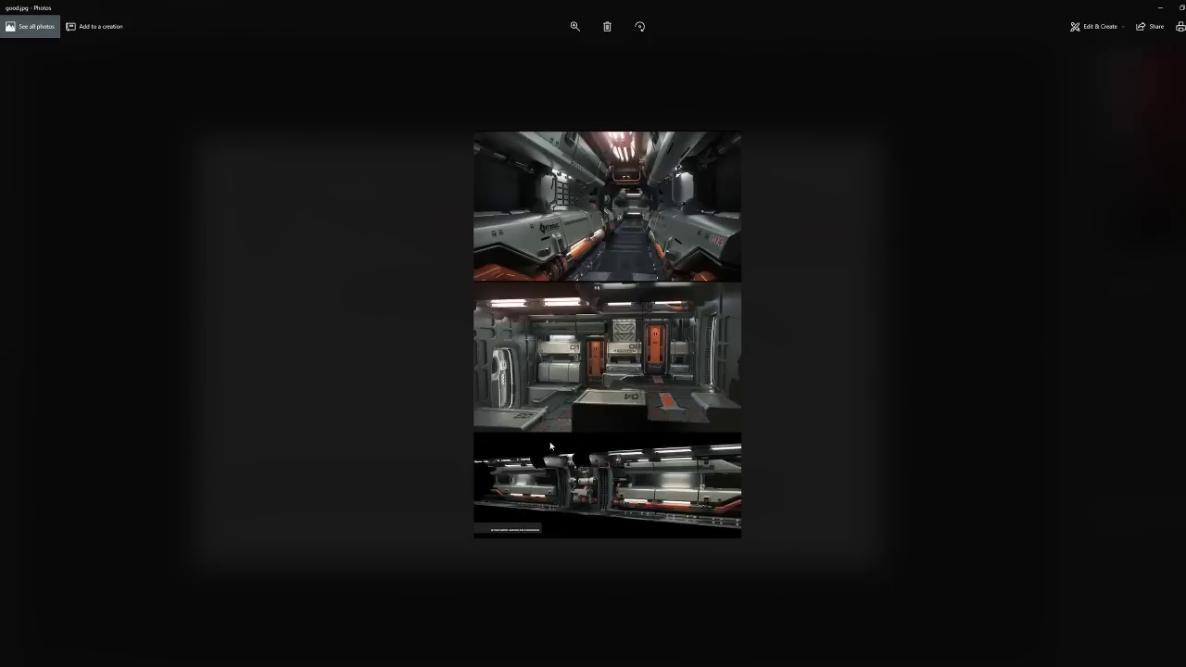
pyautogui.scroll(3, 610, 356)
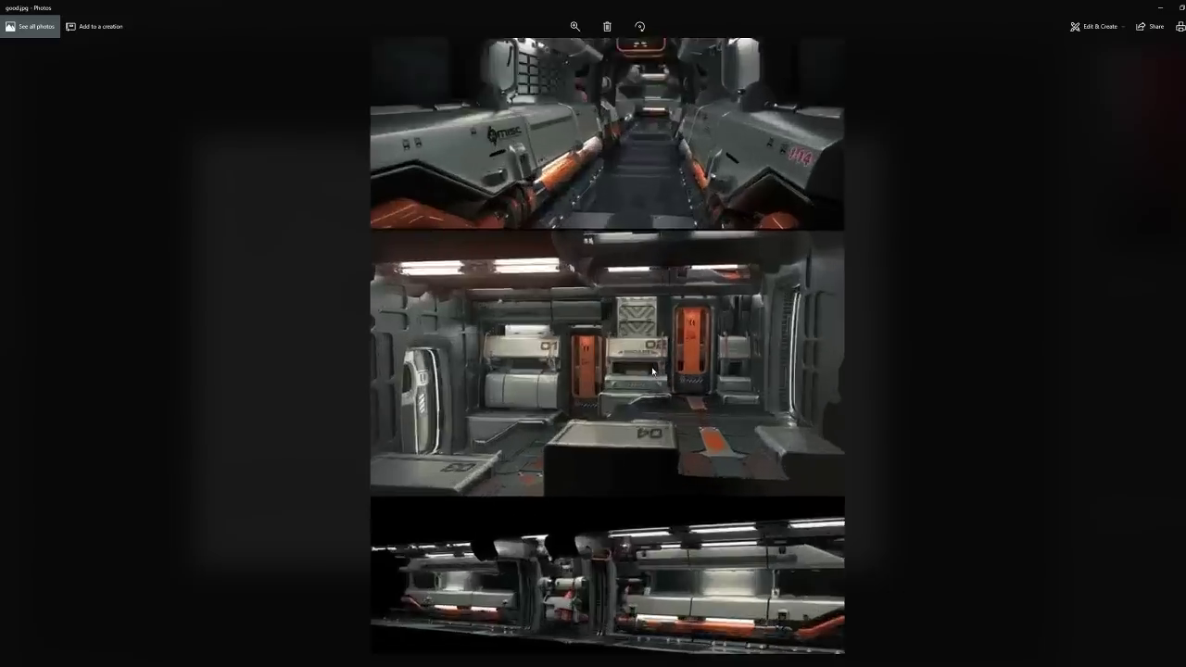
# Step: Examine the corridor and room views of the three-view spaceship interior reference up close
pyautogui.moveTo(664, 195); pyautogui.dragTo(648, 463)
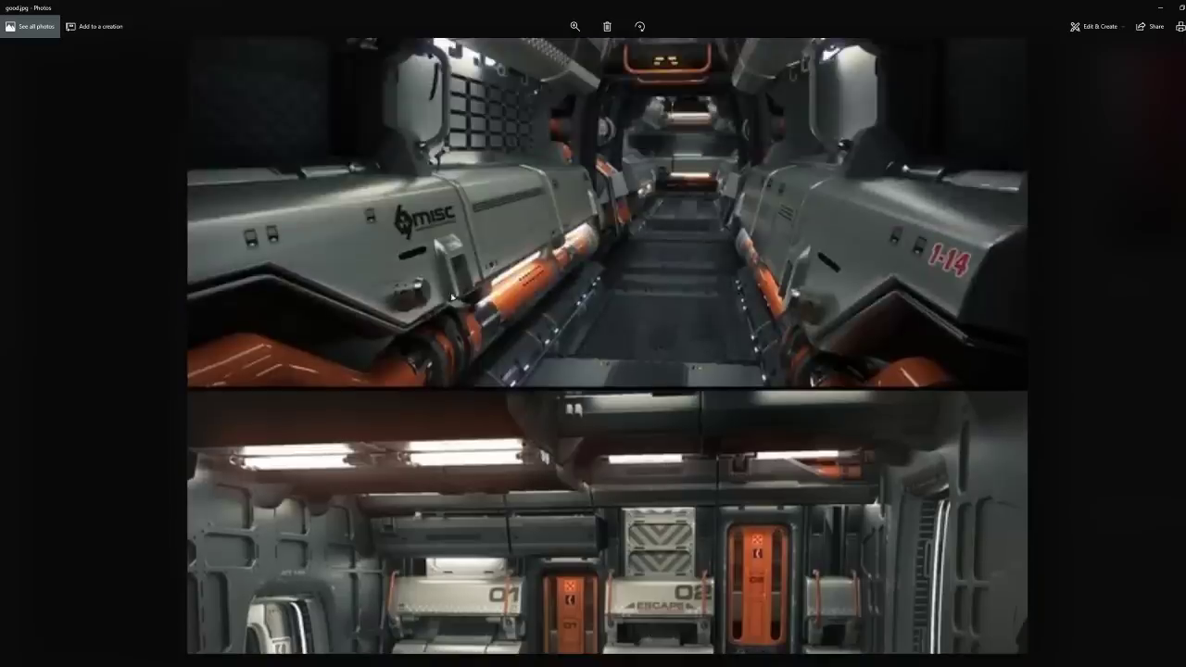
pyautogui.scroll(2, 635, 410)
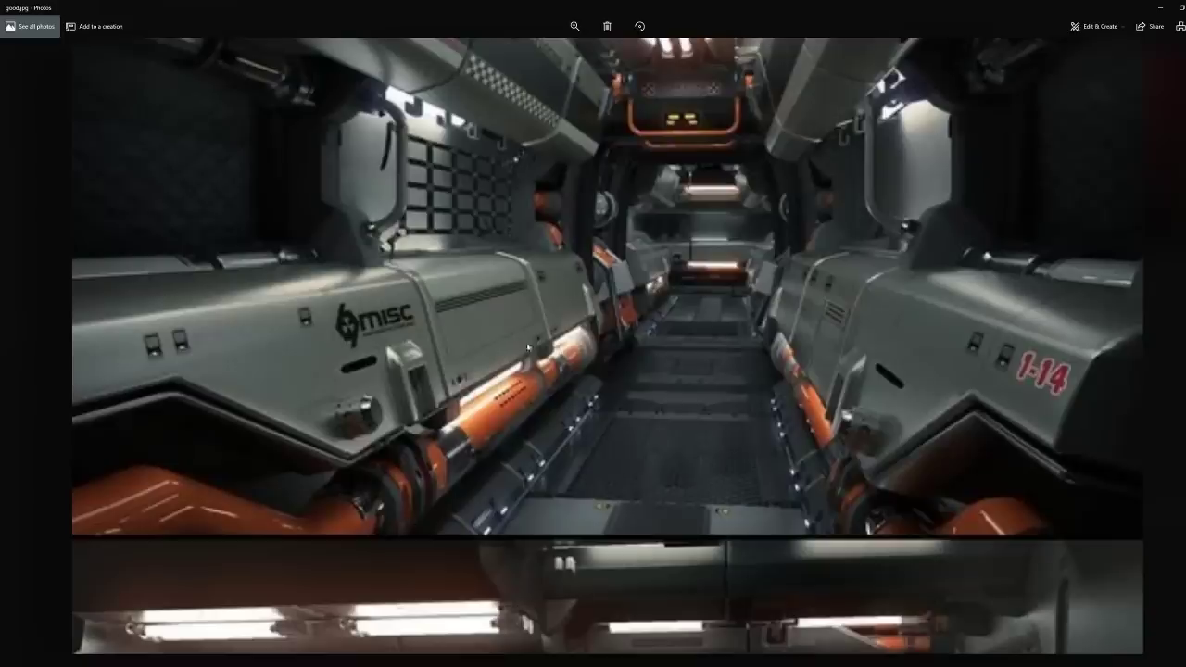
pyautogui.doubleClick(642, 371)
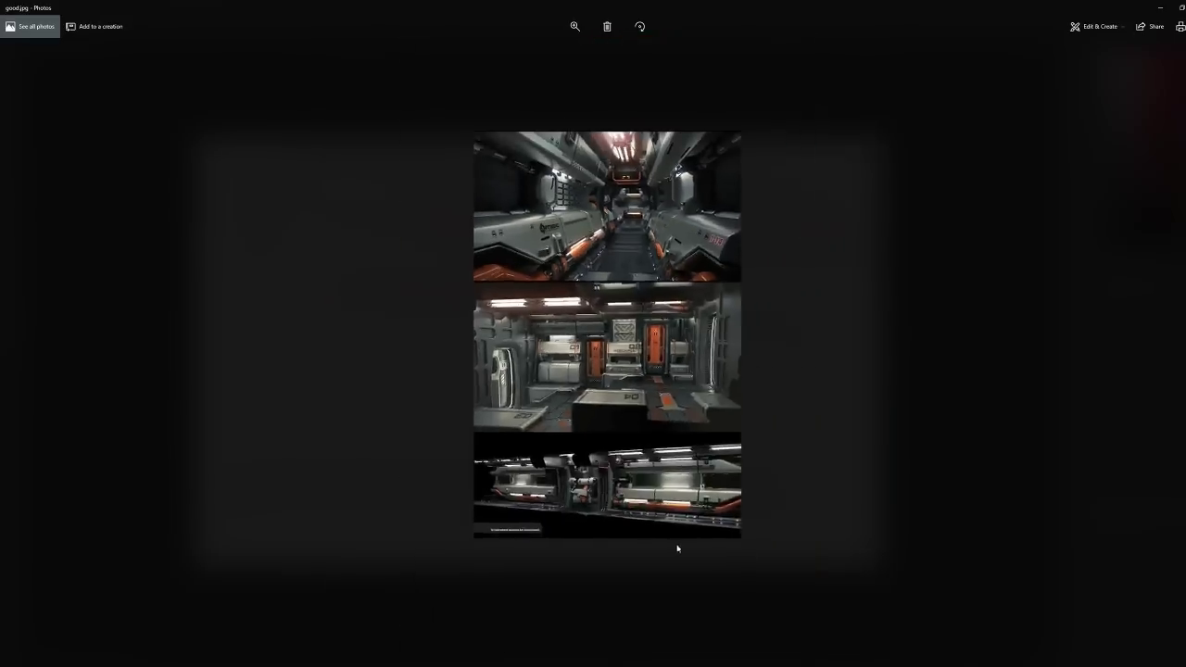
pyautogui.scroll(3, 704, 551)
pyautogui.scroll(-4, 709, 554)
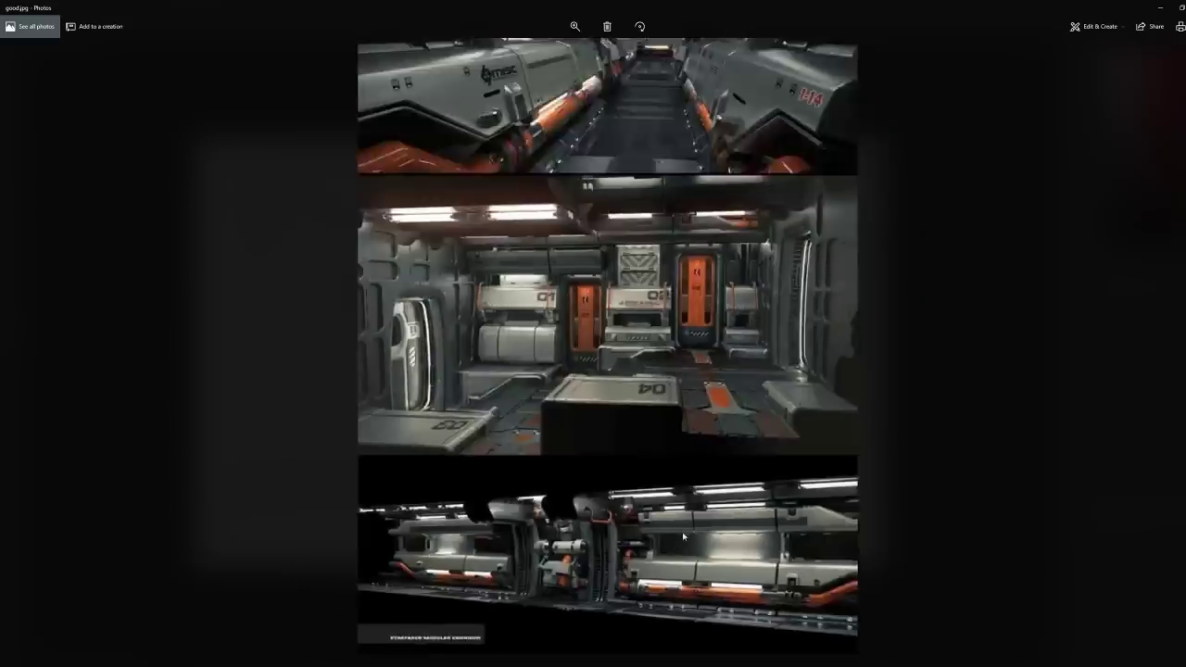
# Step: Browse forward through the cable reference photos to the bundled wires beside the rusty scaffold
pyautogui.press('Right')
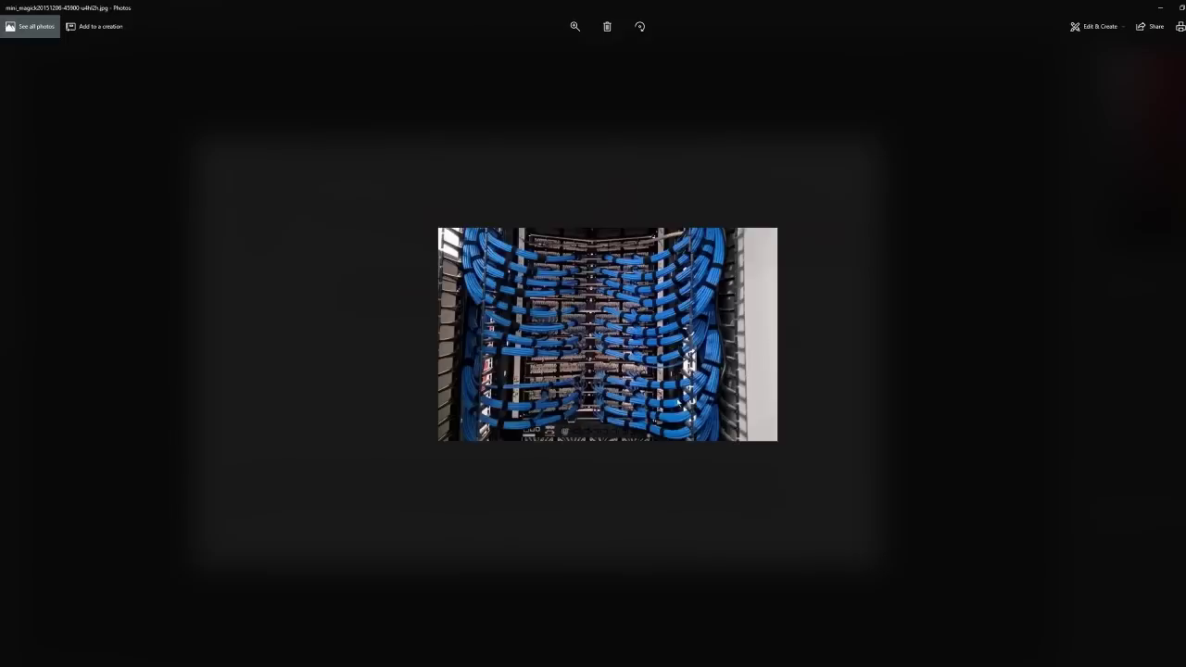
pyautogui.press('Right')
pyautogui.press('Right')
pyautogui.press('Right')
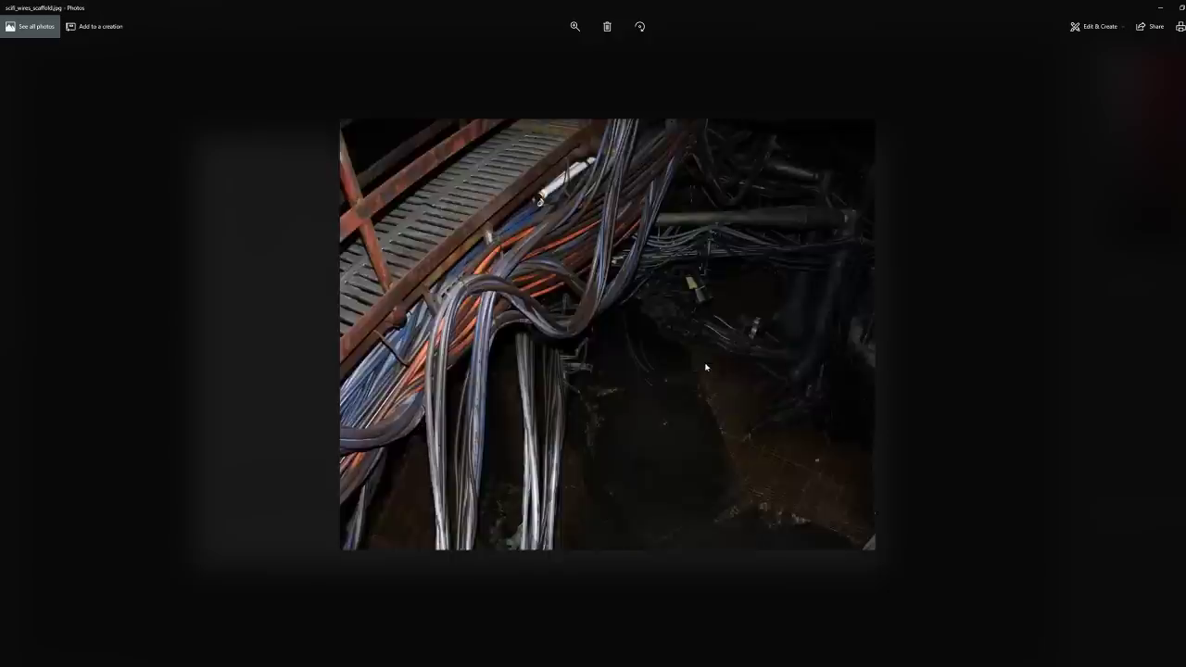
# Step: Go back past the Omnitech AR-5A rifle to the render of plain copper pipes with brackets and clamps
pyautogui.press('Left')
pyautogui.press('Left')
pyautogui.press('Left')
pyautogui.press('Left')
pyautogui.press('Left')
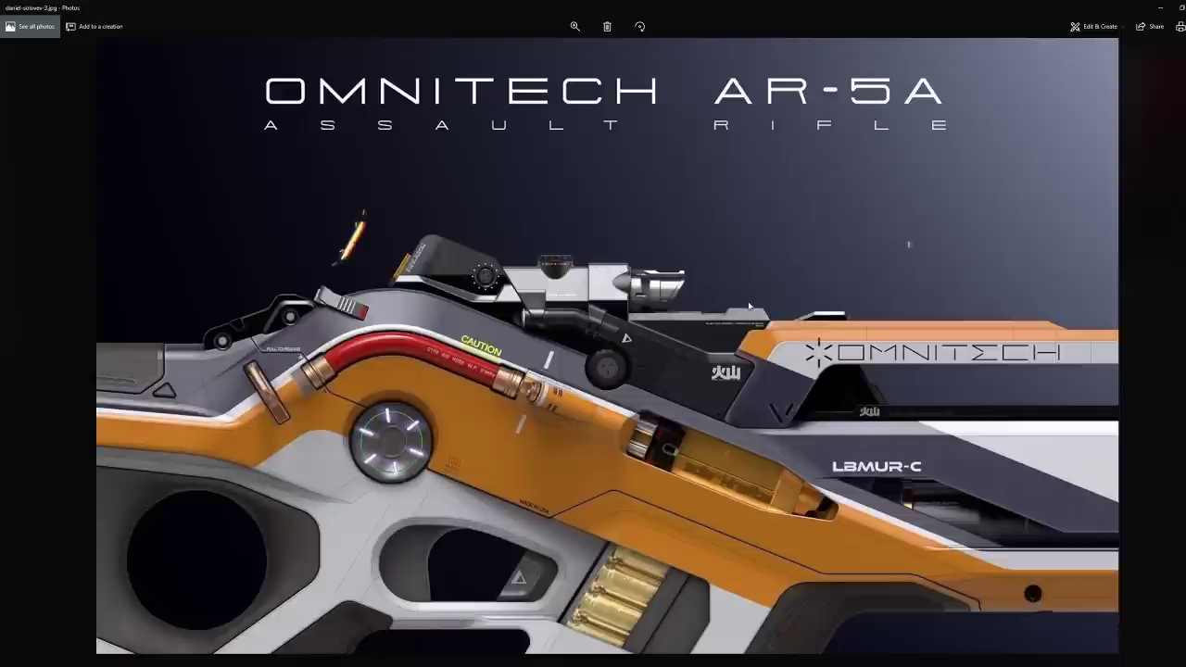
pyautogui.press('Left')
pyautogui.press('Left')
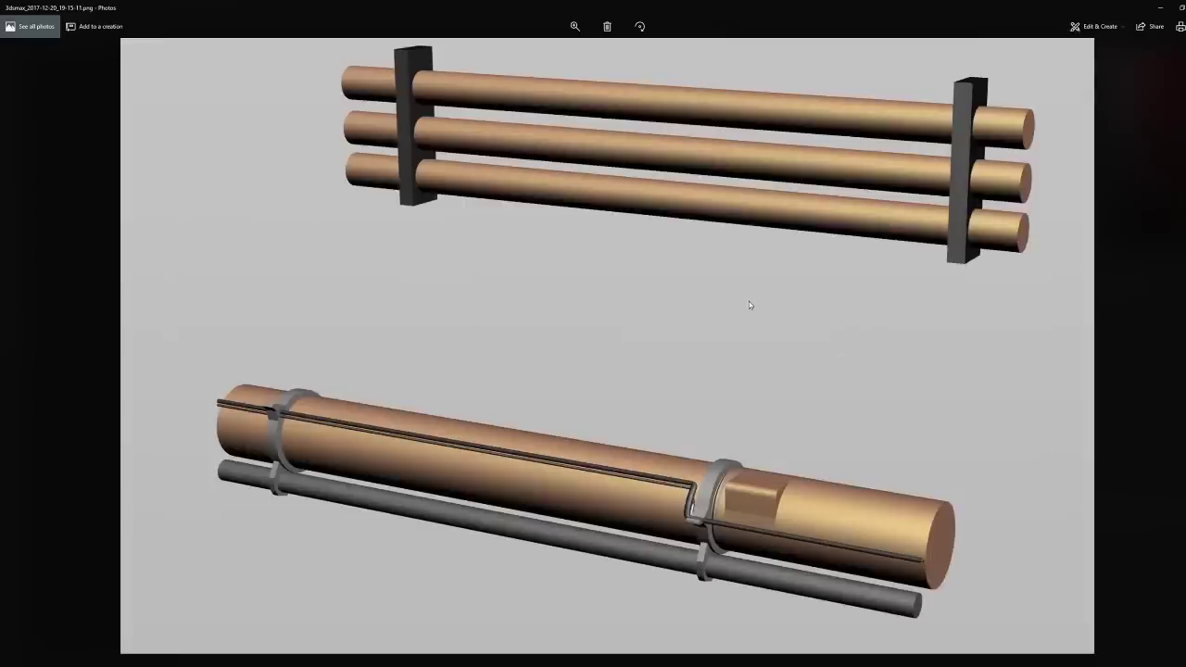
pyautogui.scroll(-1, 846, 320)
# Step: Inspect the render of three copper pipes recessed in a dark housing, from close-up to the full piece
pyautogui.press('Right')
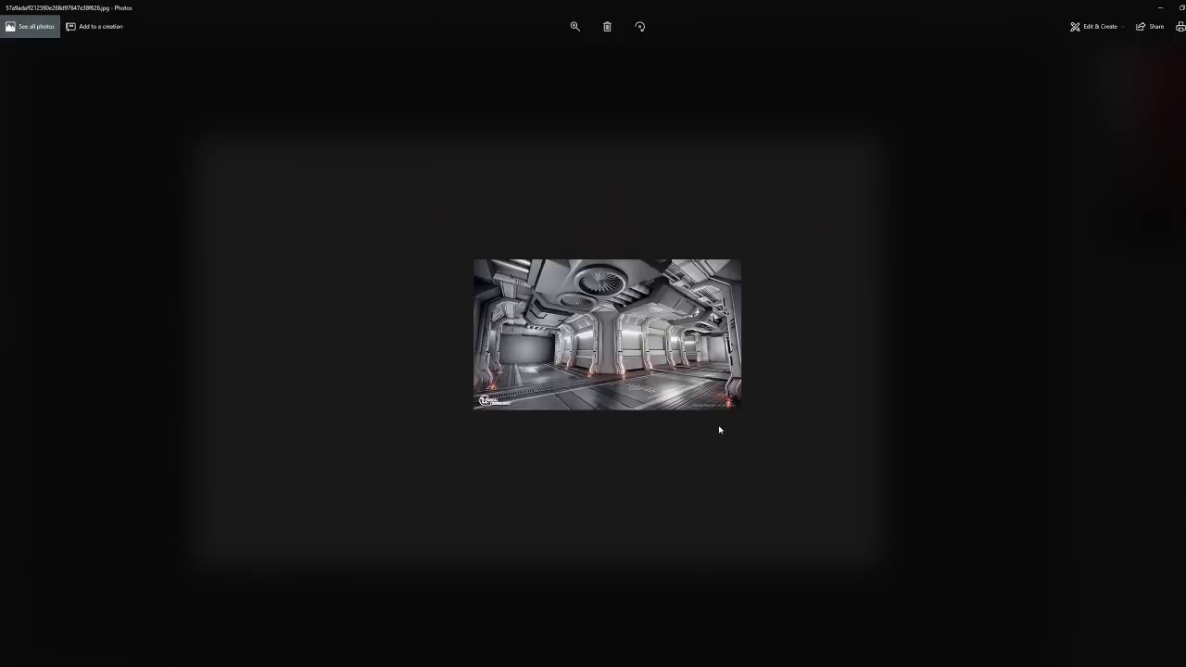
pyautogui.press('Left')
pyautogui.scroll(5, 945, 186)
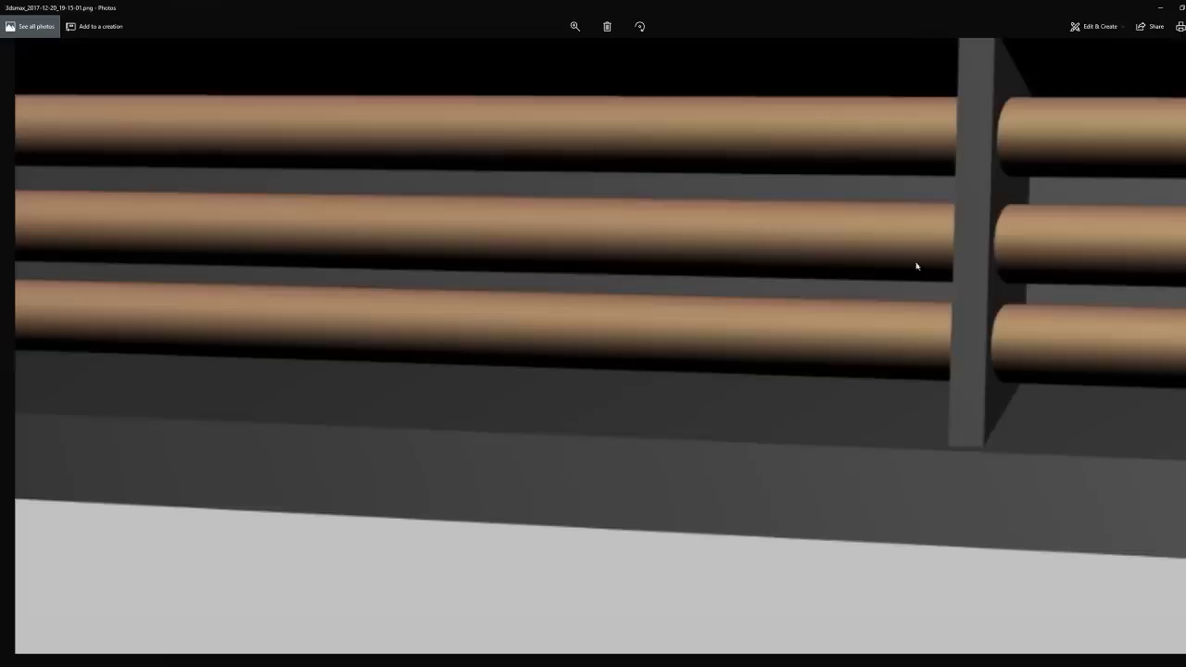
pyautogui.scroll(-2, 926, 250)
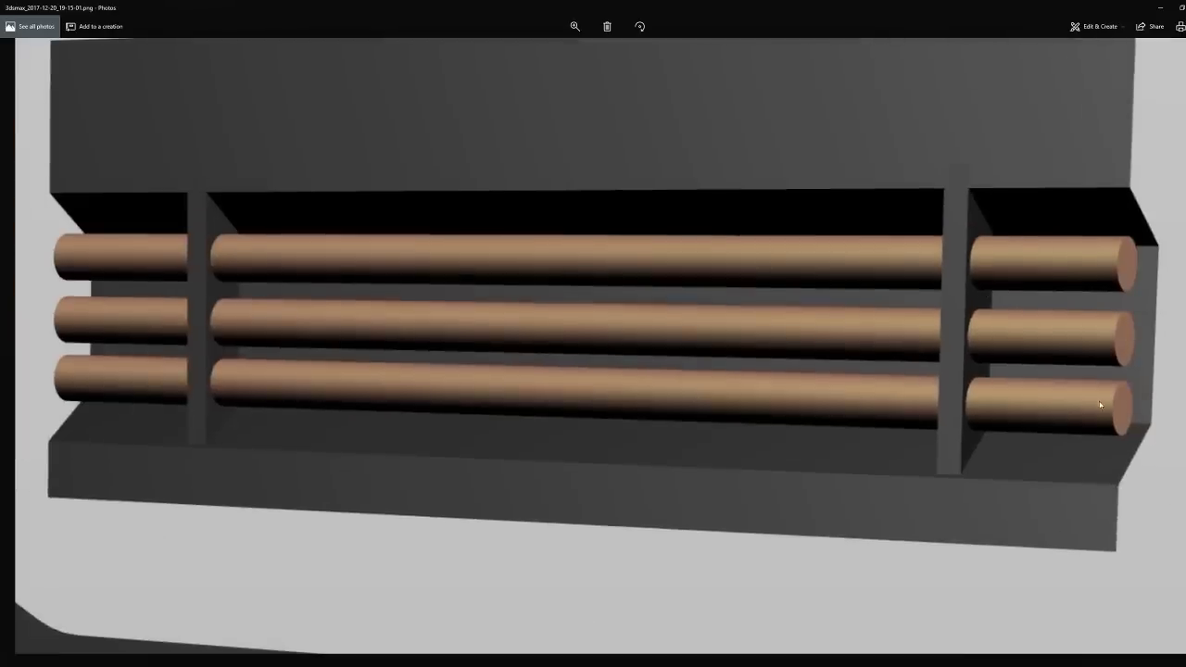
pyautogui.scroll(-2, 1102, 408)
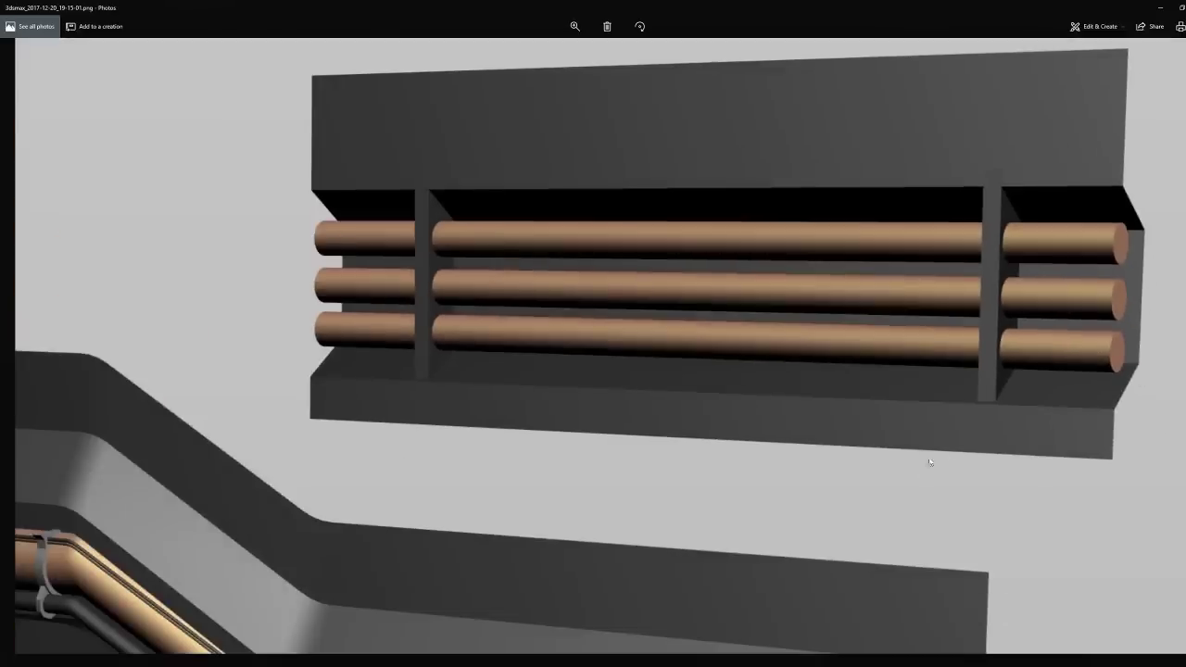
pyautogui.scroll(-2, 927, 454)
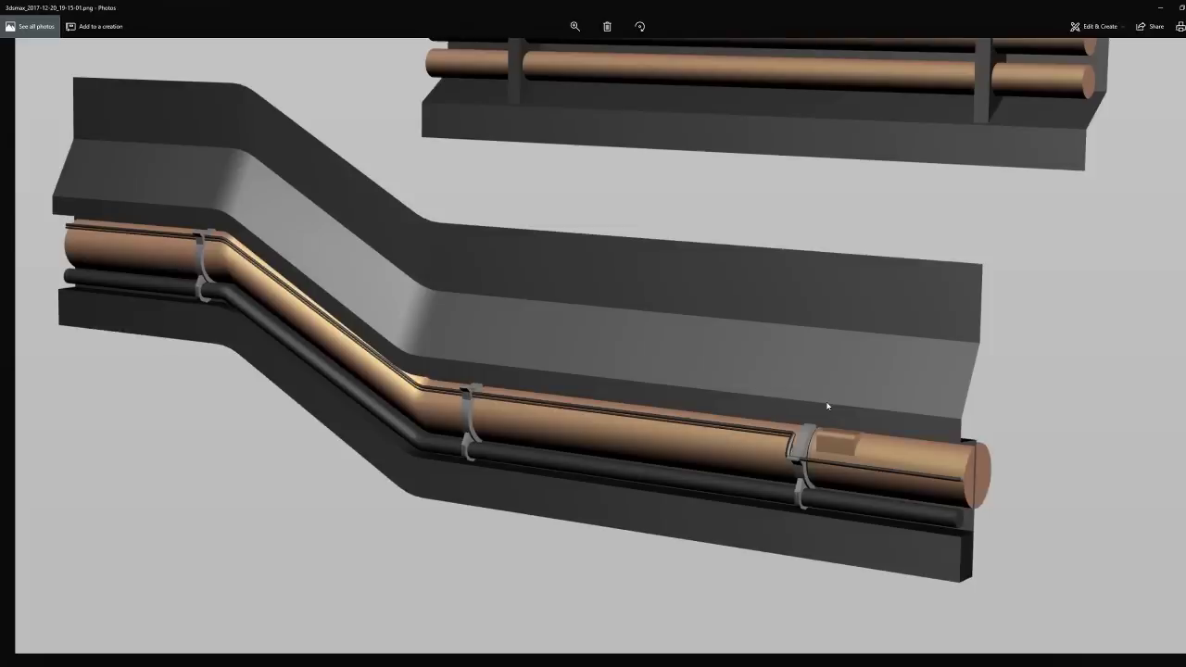
# Step: Compare the bent clamped-pipe housing with the straight three-pipe housing in the same render
pyautogui.press('Right')
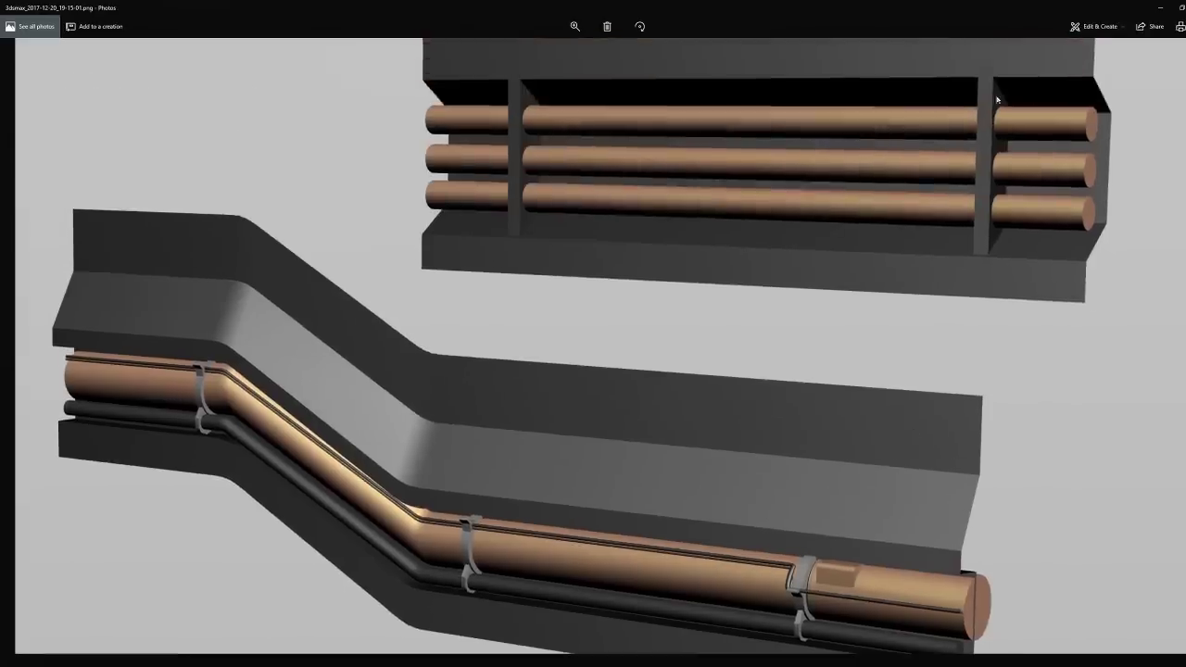
pyautogui.press('Left')
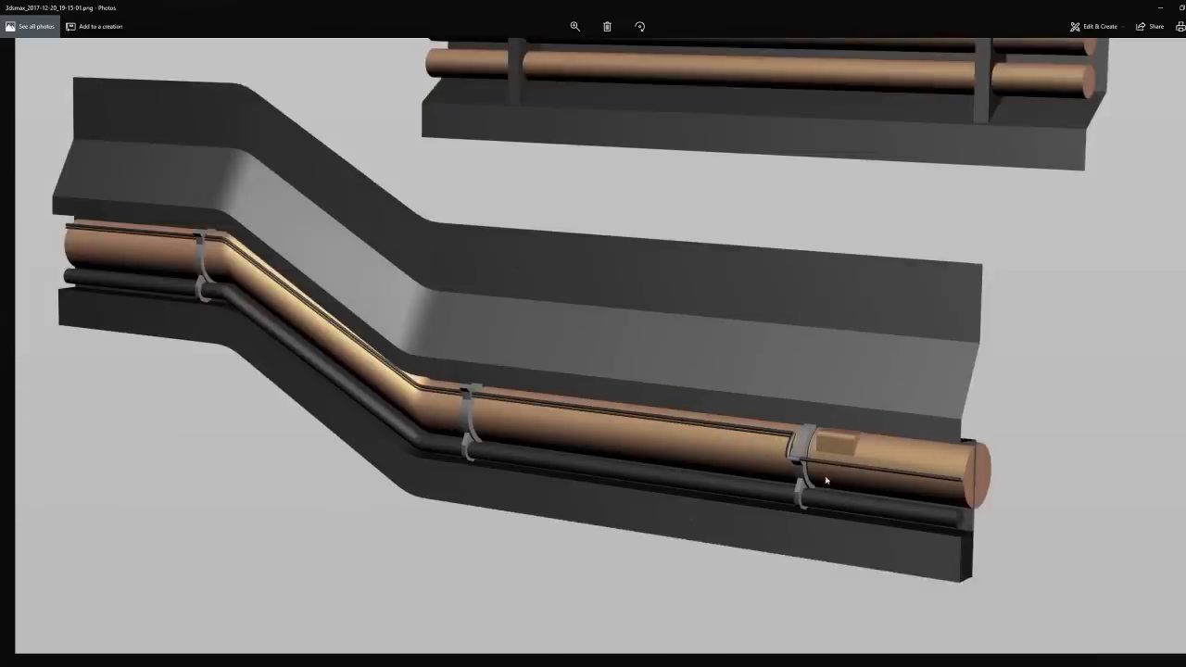
pyautogui.press('Right')
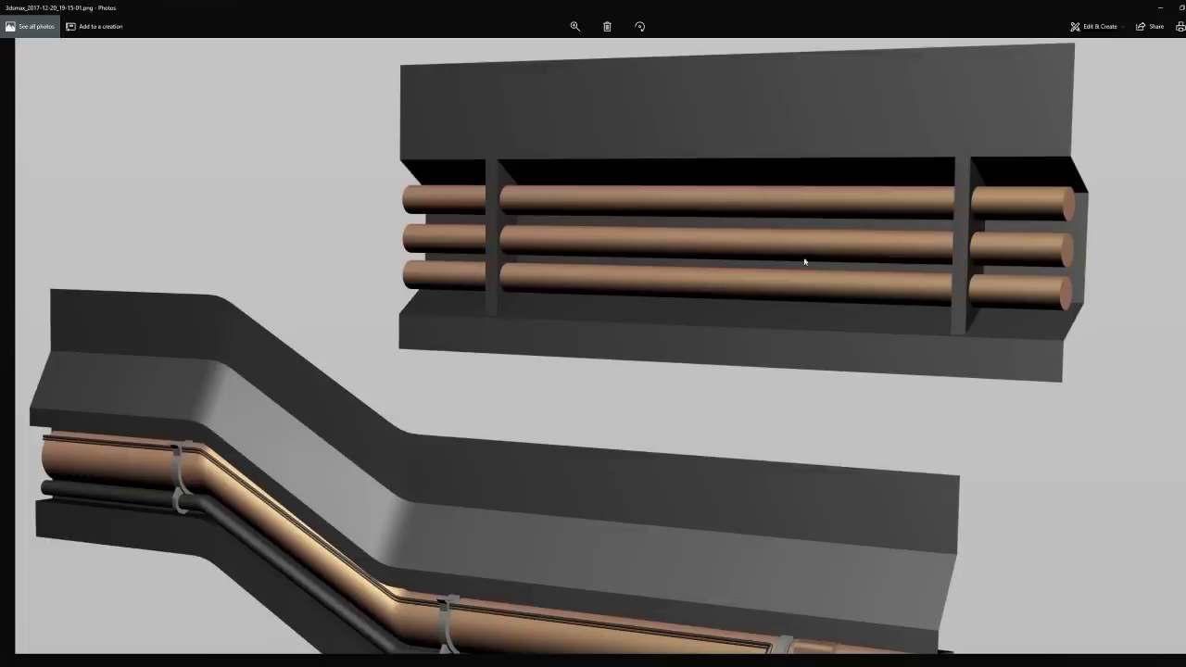
pyautogui.scroll(-2, 808, 263)
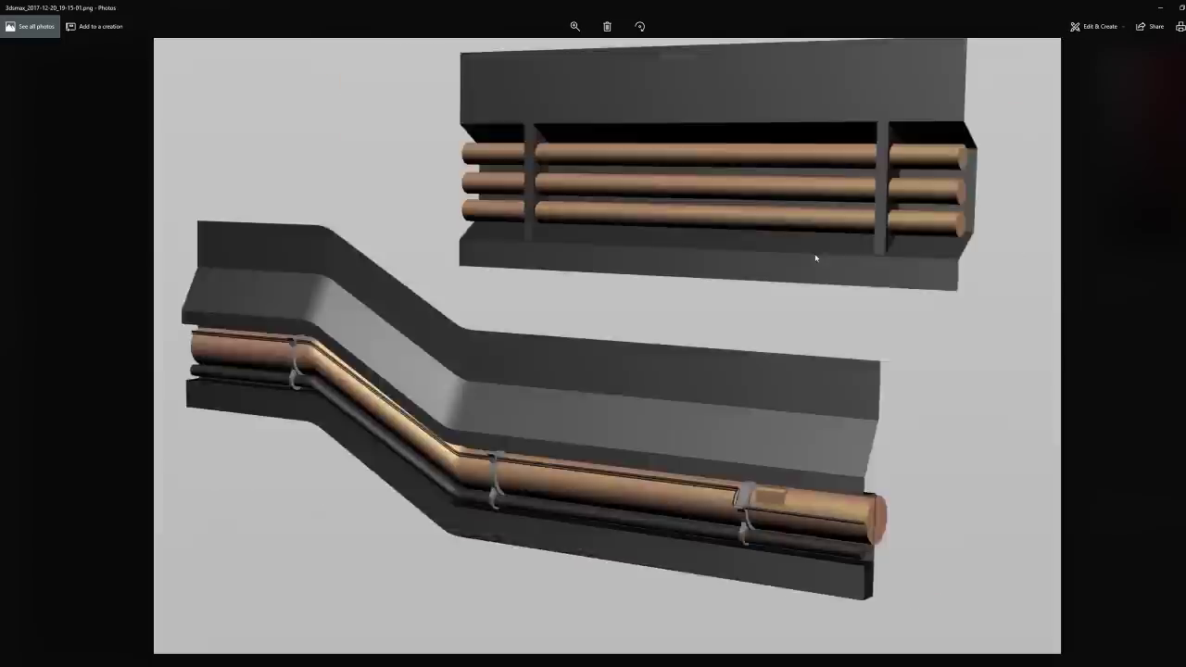
# Step: Examine the wall pipes and their brackets in the blue sci-fi corridor reference
pyautogui.press('Right')
pyautogui.scroll(3, 806, 265)
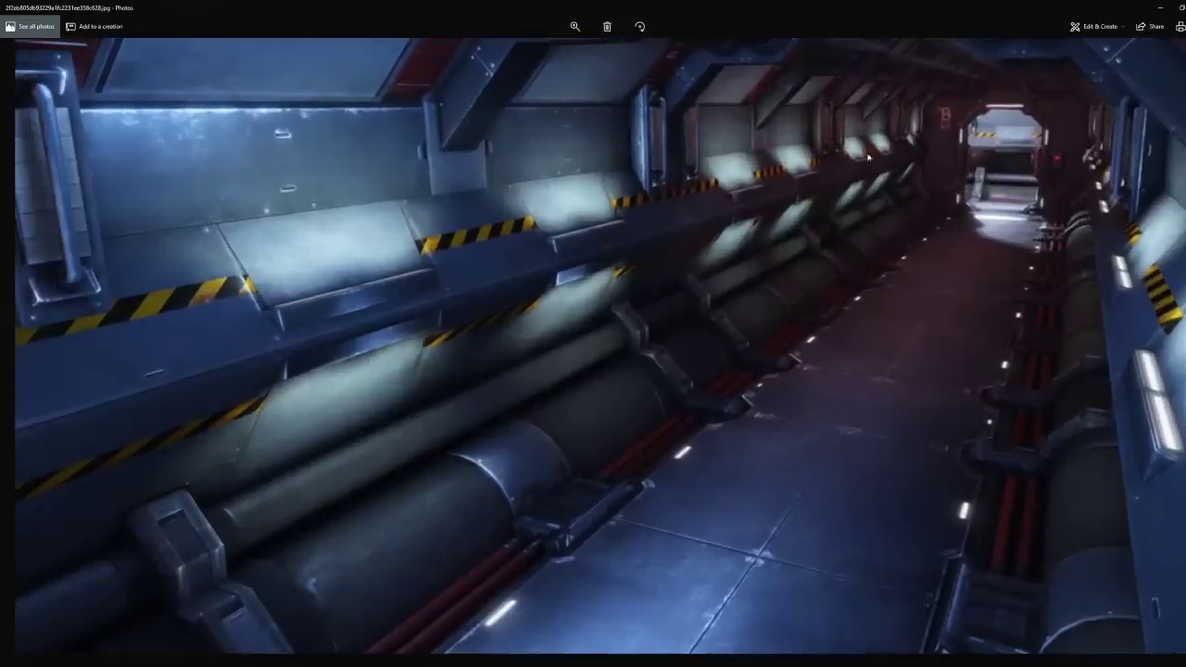
pyautogui.scroll(-3, 710, 355)
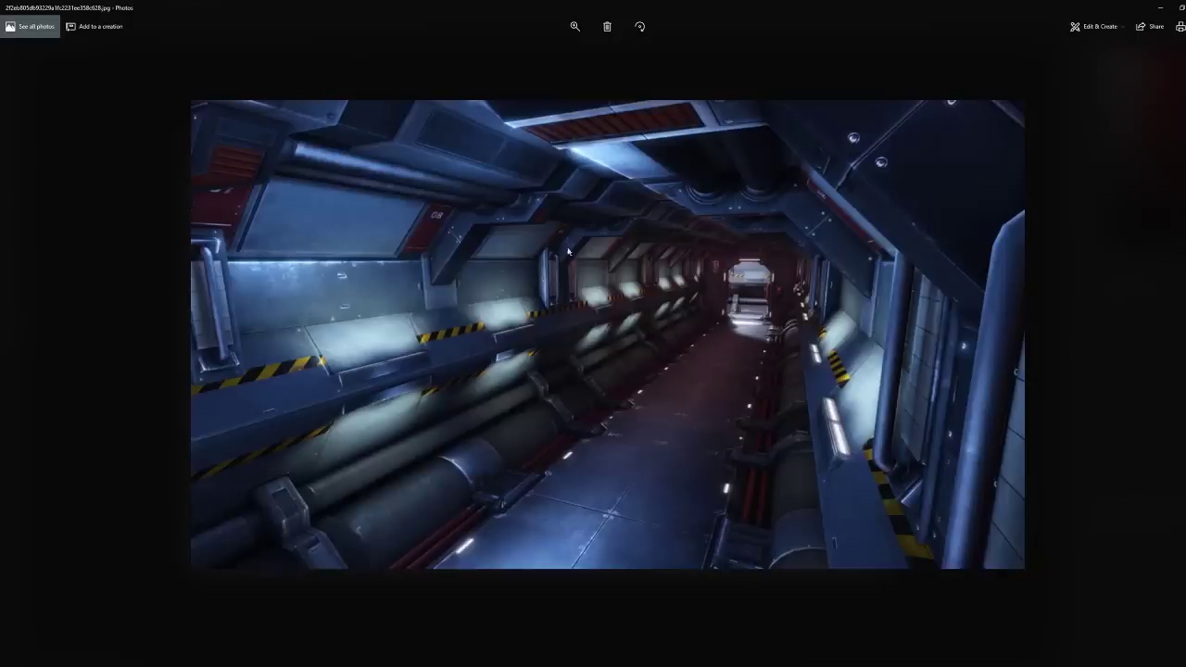
pyautogui.scroll(-1, 568, 250)
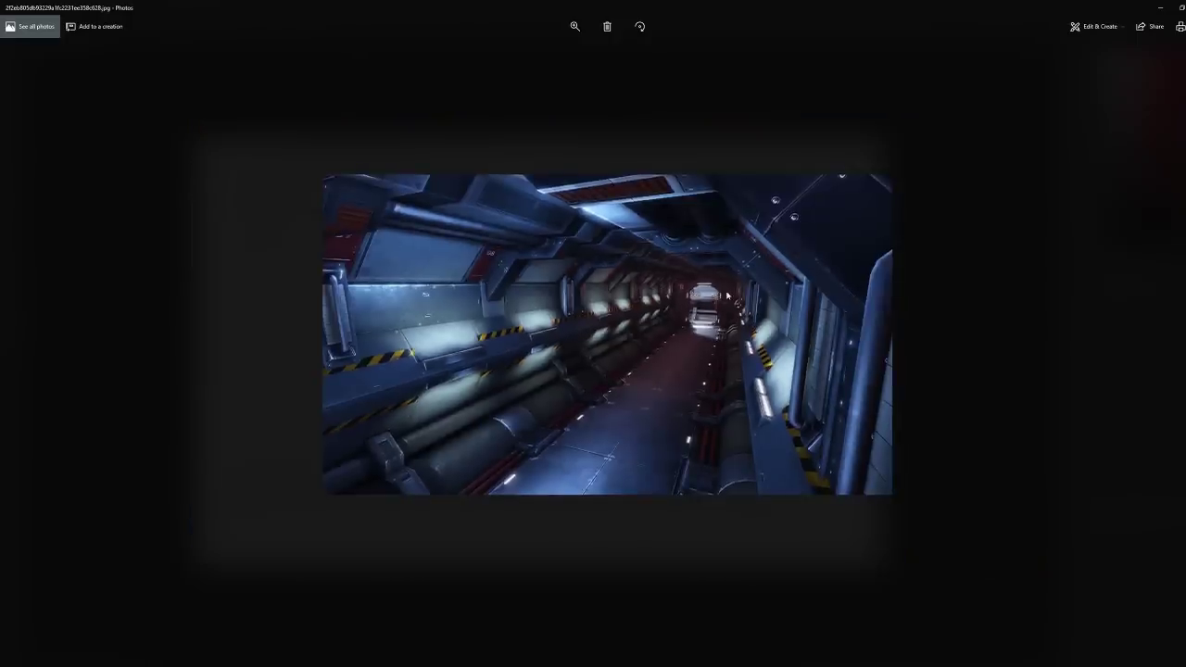
# Step: Find the orange robotic-arm reference and examine the door frame and surrounding pipes up close
pyautogui.press('Right')
pyautogui.press('Right')
pyautogui.press('Right')
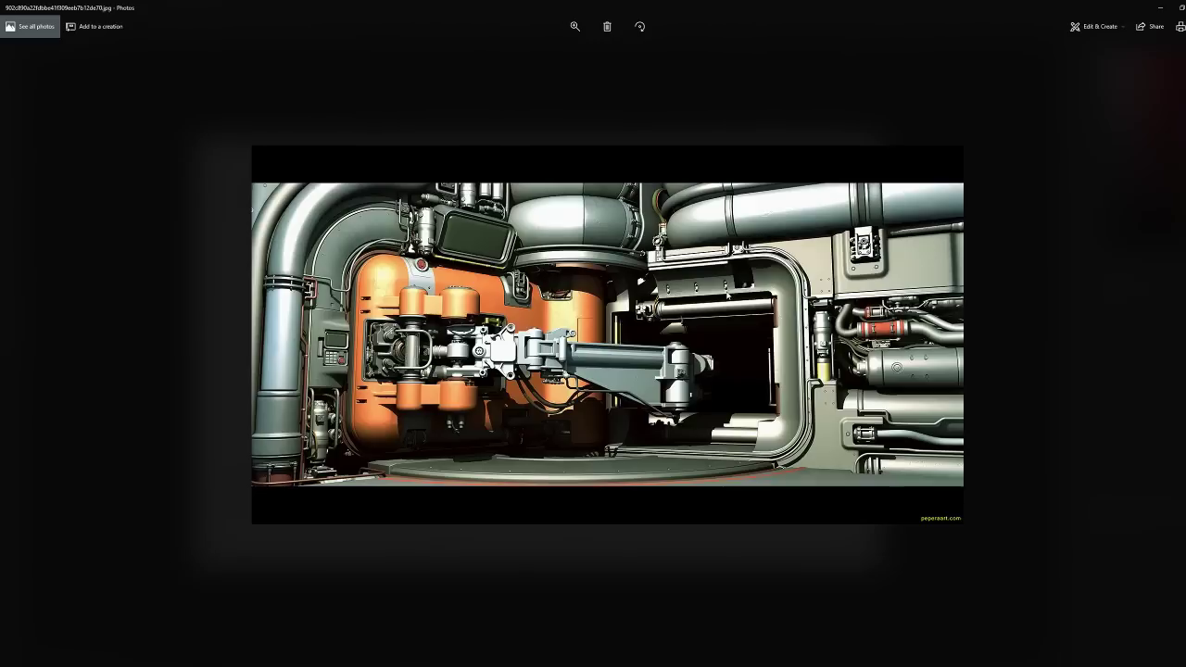
pyautogui.scroll(5, 1125, 380)
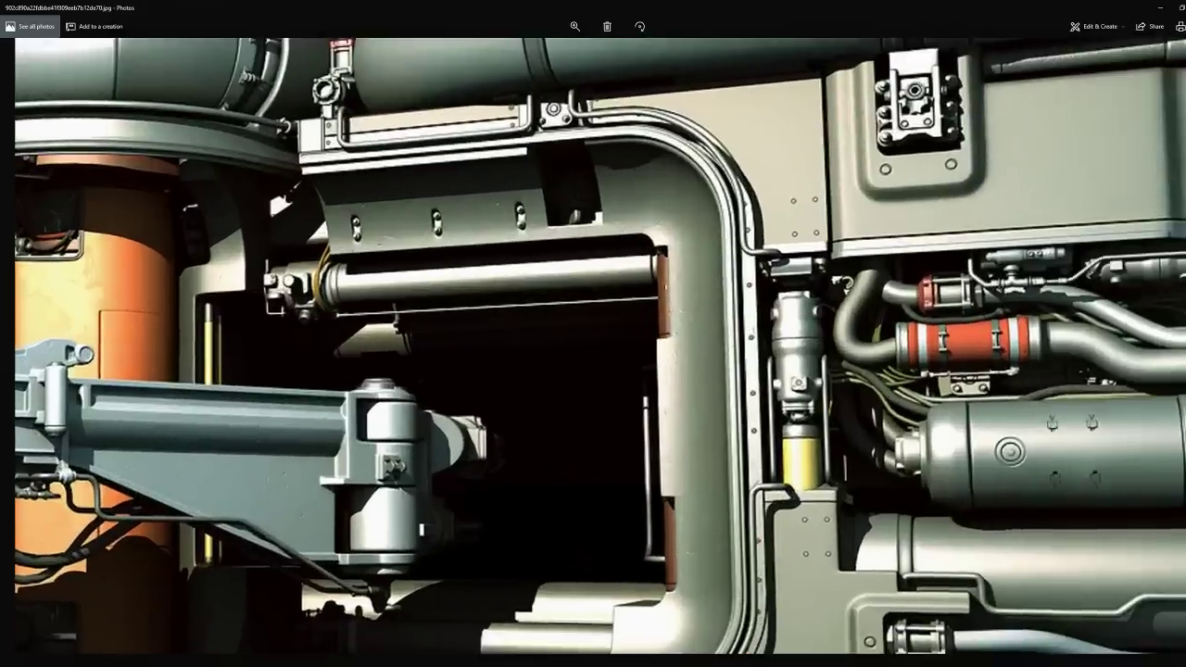
pyautogui.scroll(-5, 1125, 380)
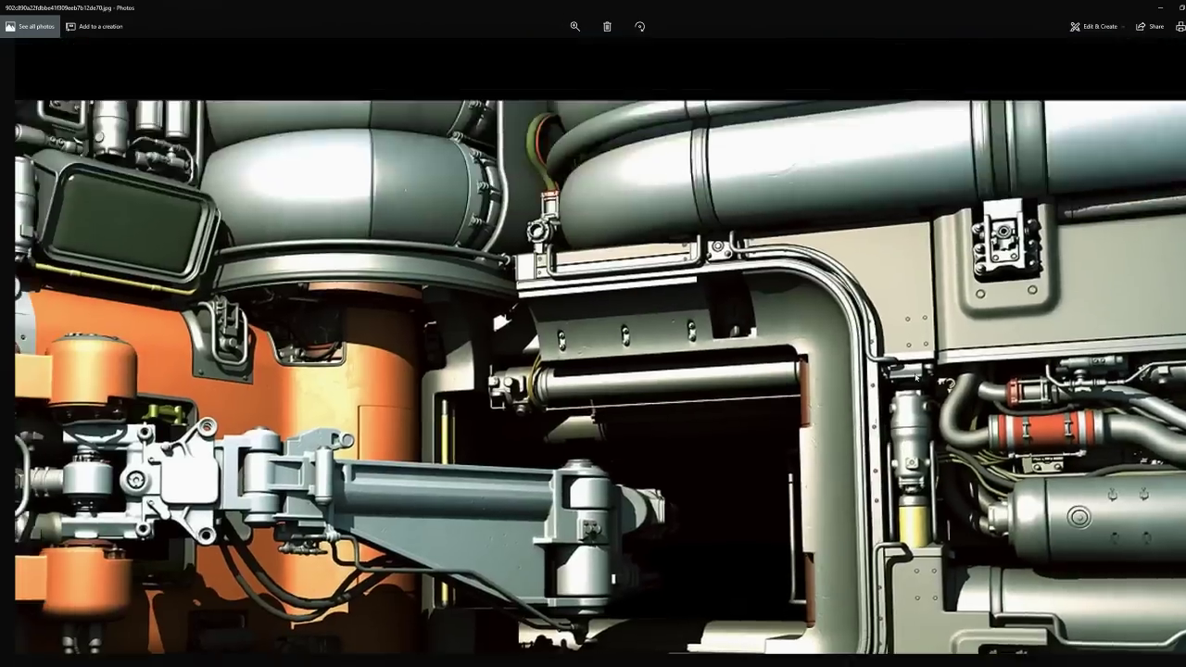
pyautogui.press('Up')
pyautogui.press('Up')
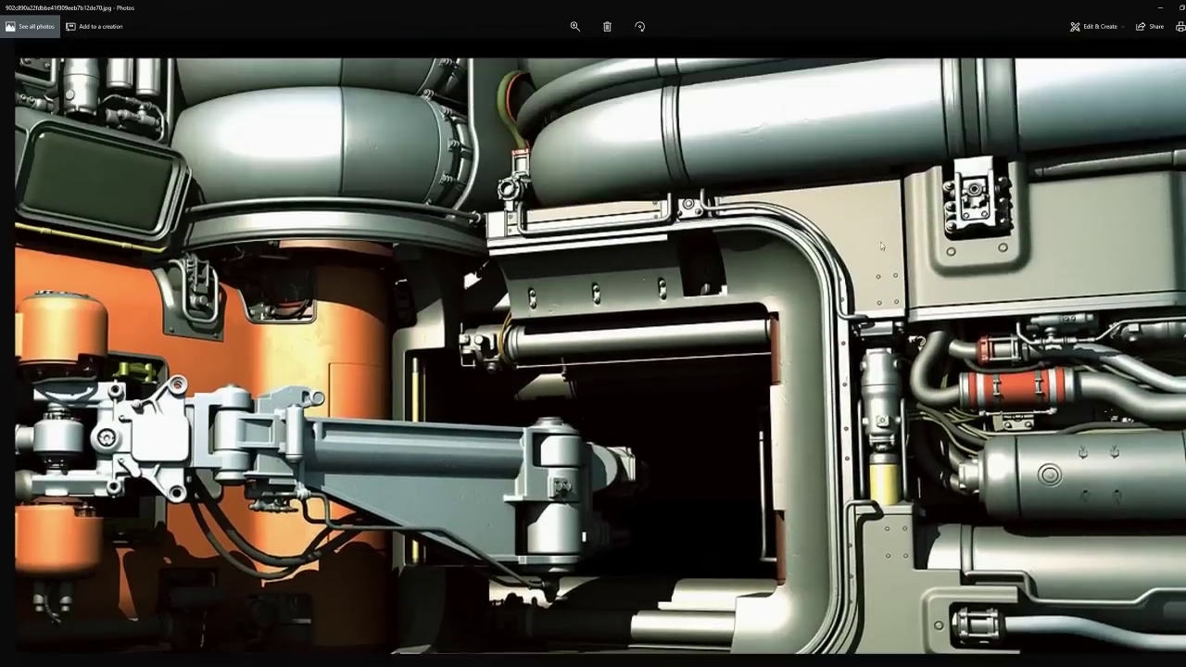
# Step: Study the large curved pipes above the orange machine and the smaller pipes beside the door frame
pyautogui.press('Left')
pyautogui.press('Left')
pyautogui.press('Left')
pyautogui.press('Down')
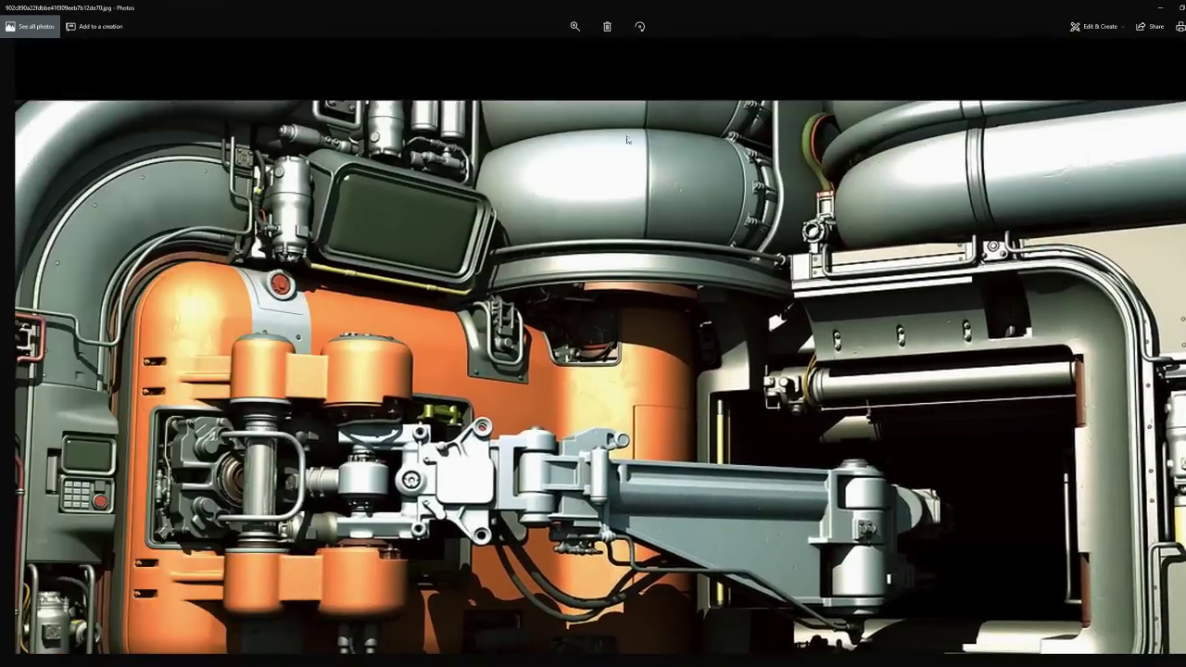
pyautogui.press('Right')
pyautogui.press('Right')
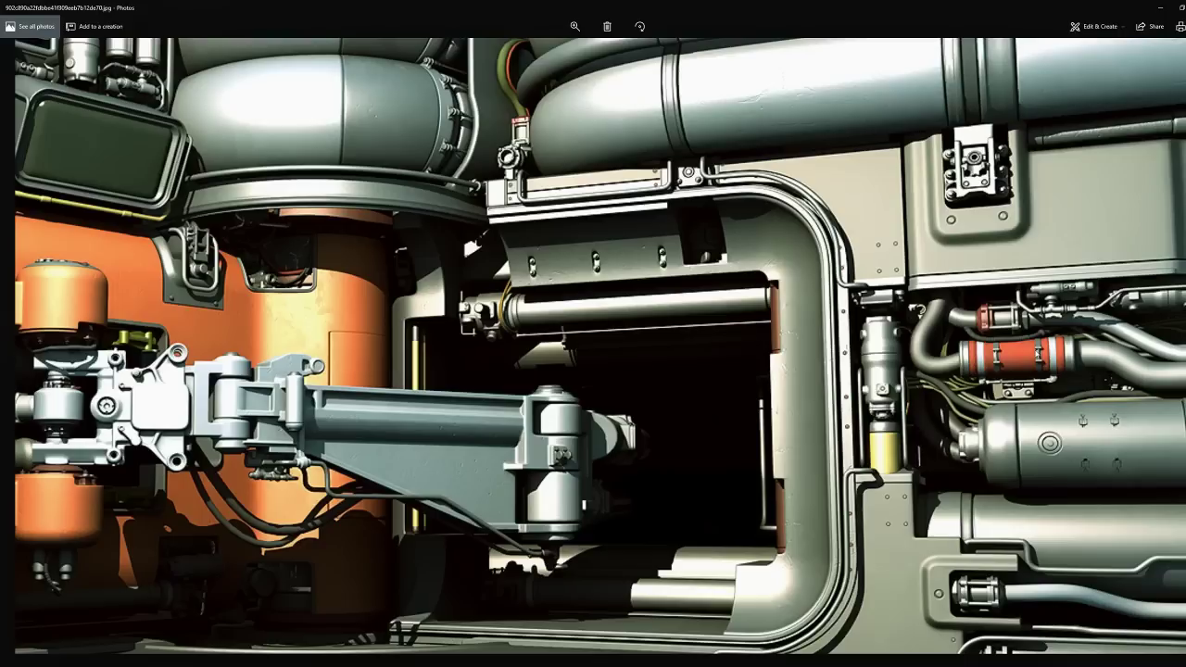
pyautogui.scroll(-3, 1003, 376)
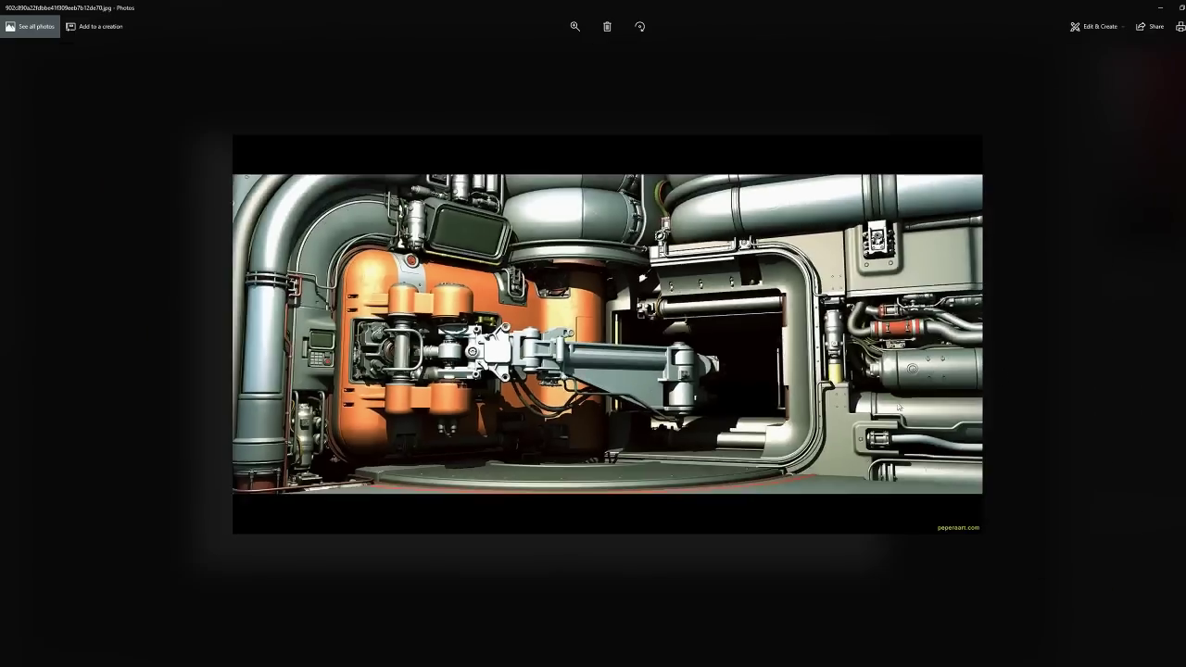
# Step: Examine the robotic arm's joints and hanging cables up close, ending on the full reference image
pyautogui.scroll(4, 639, 428)
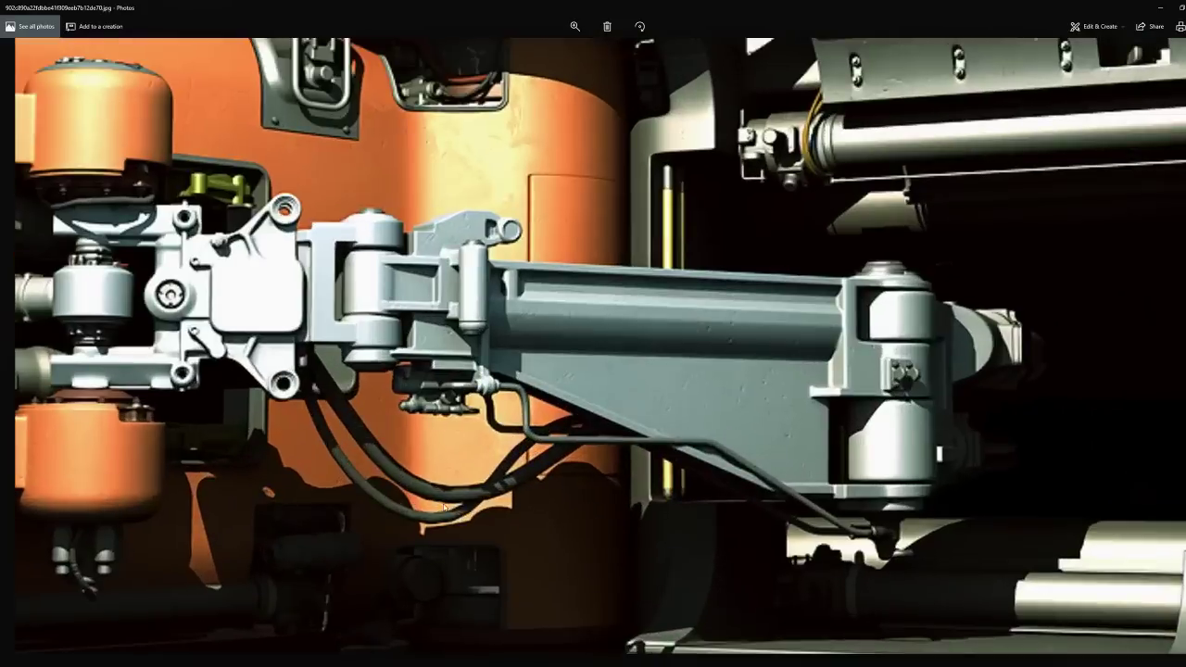
pyautogui.press('Left')
pyautogui.press('Left')
pyautogui.press('Left')
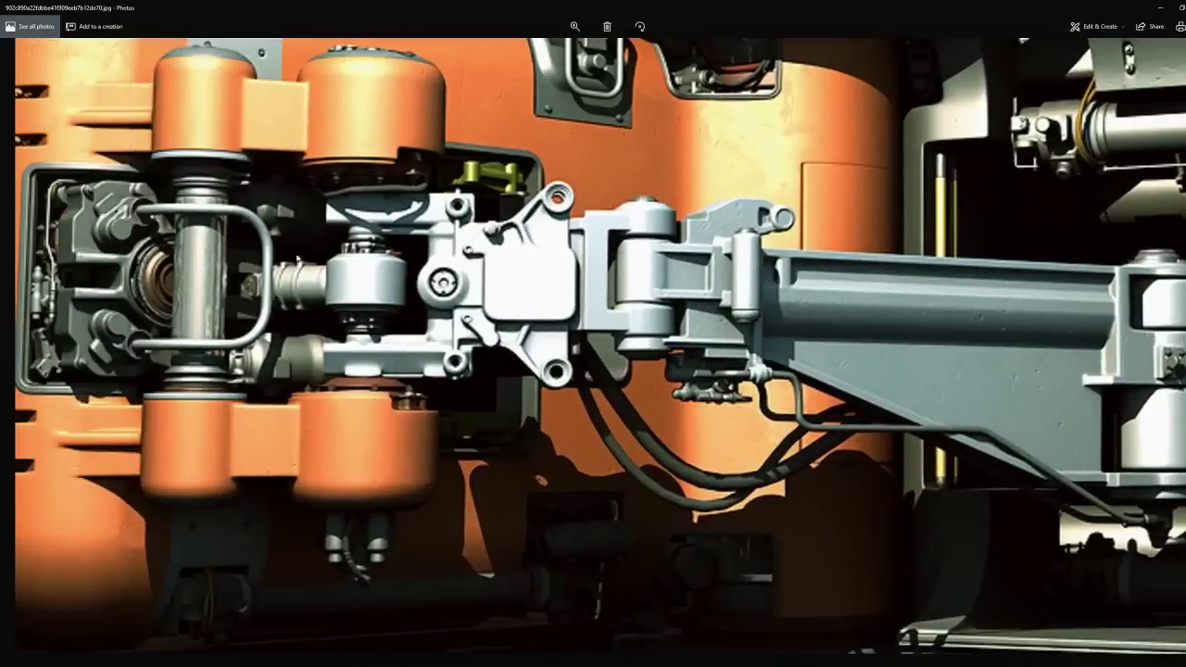
pyautogui.scroll(-4, 382, 280)
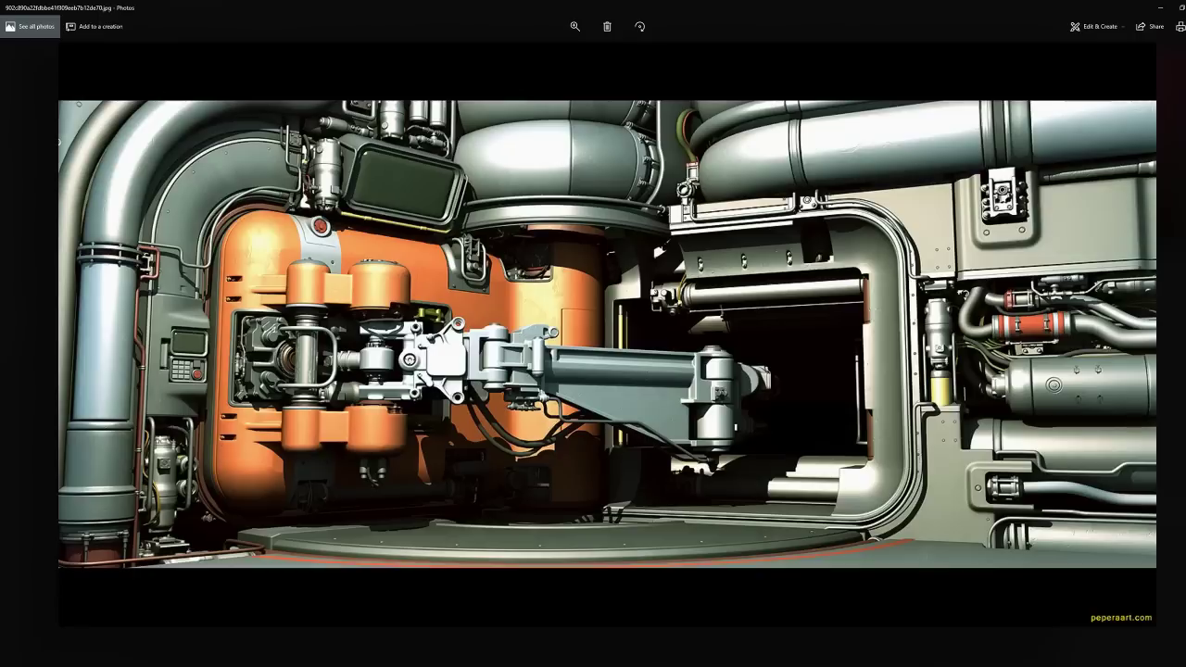
pyautogui.scroll(-2, 1098, 403)
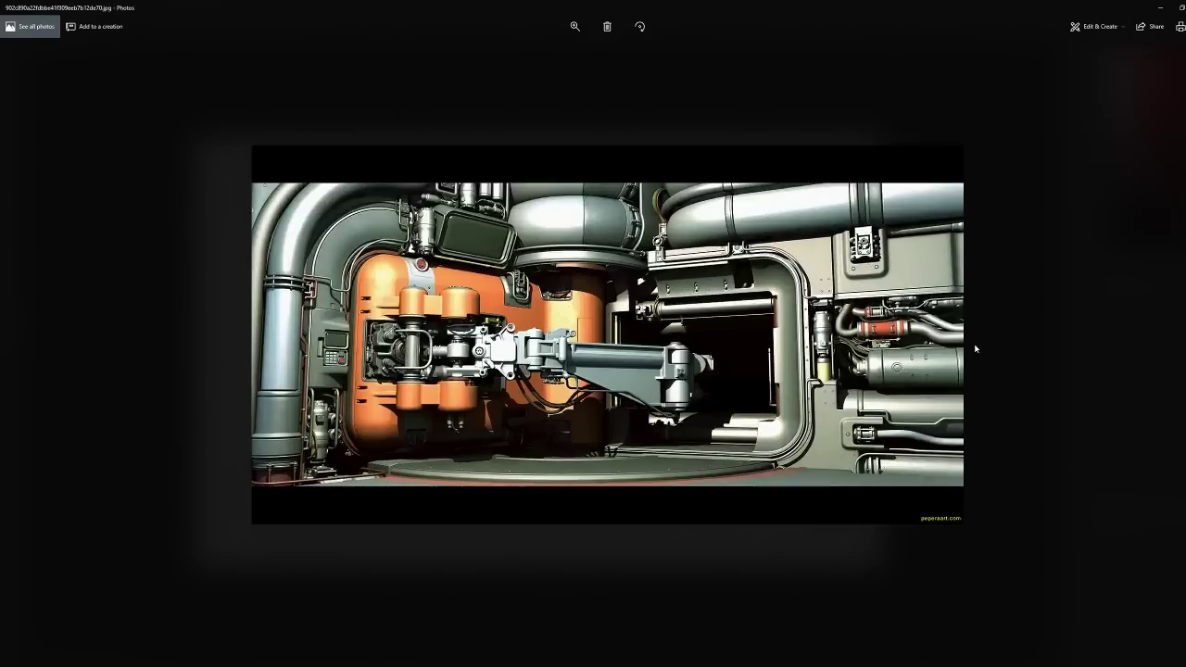
# Step: Examine the FDI wires concept sheet of bundled cables, clamps and connectors
pyautogui.press('Right')
pyautogui.scroll(3, 853, 269)
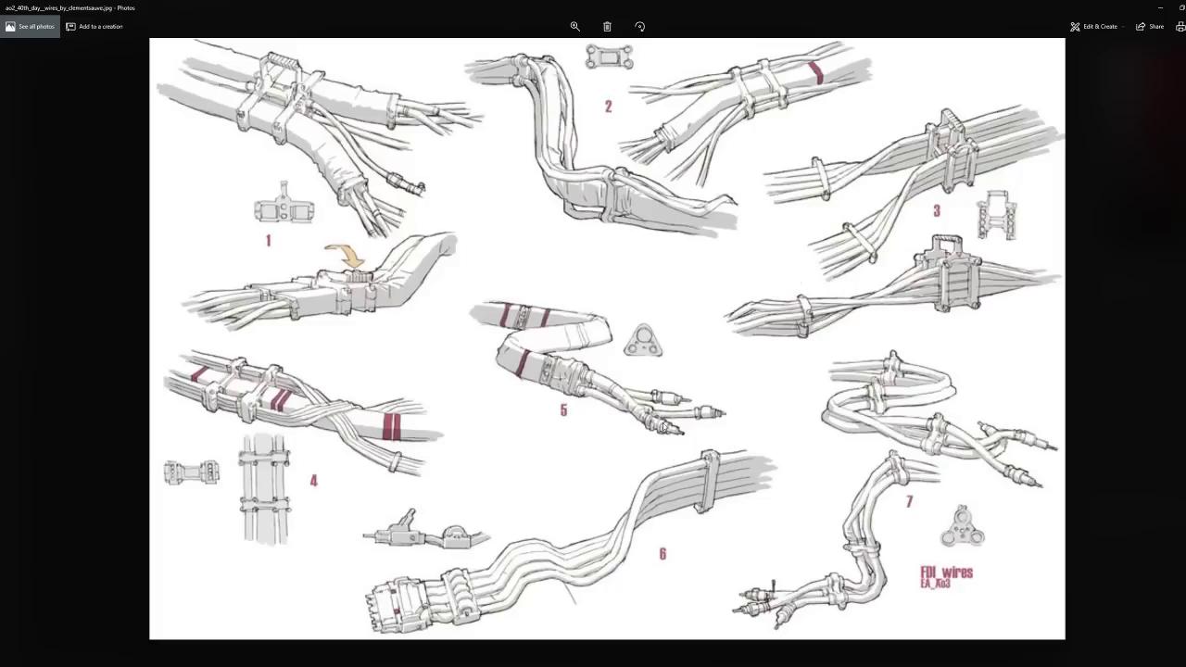
pyautogui.scroll(-3, 741, 362)
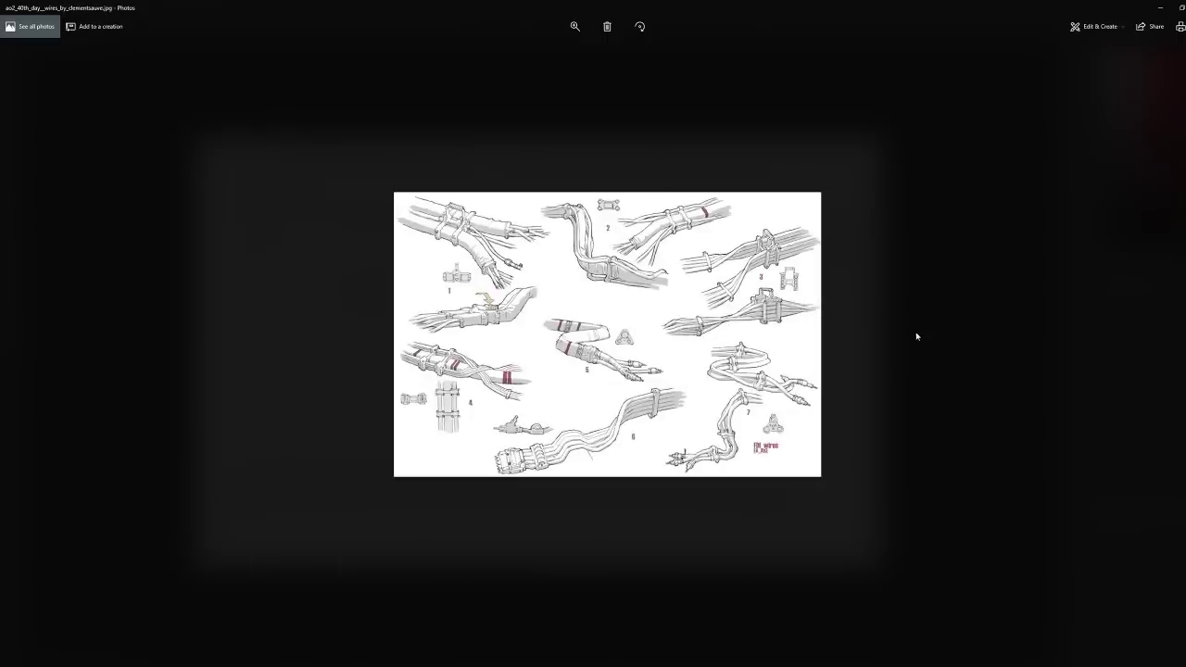
# Step: Browse past the Omnitech AR-5A rifle to the photo of blue and green network cables
pyautogui.press('Right')
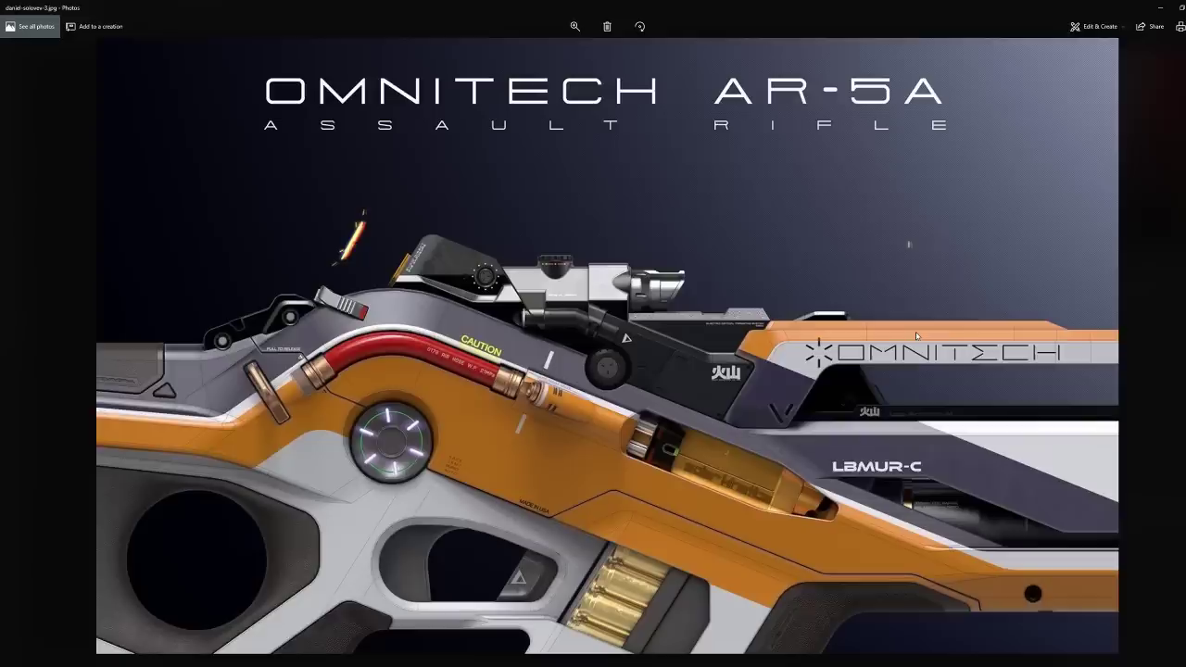
pyautogui.press('Right')
pyautogui.press('Right')
pyautogui.press('Right')
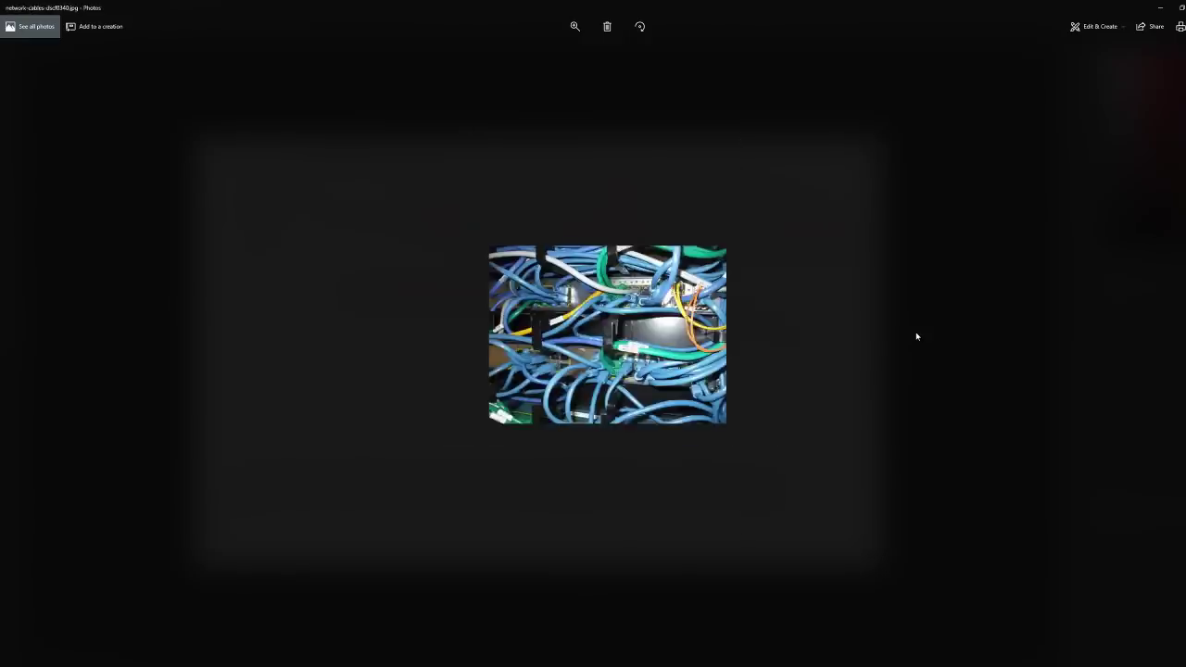
# Step: Browse from the network cable photos past the towering teal-lit machinery to the photo of wires beside a scaffold
pyautogui.press('Right')
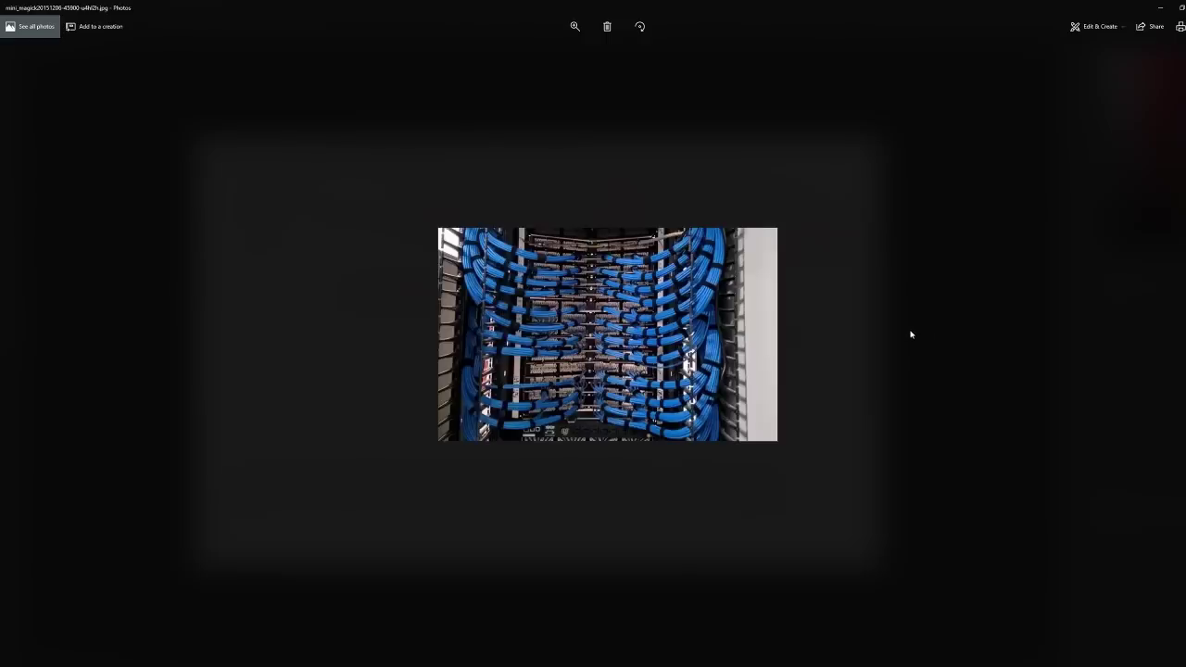
pyautogui.press('Right')
pyautogui.press('Right')
pyautogui.press('Right')
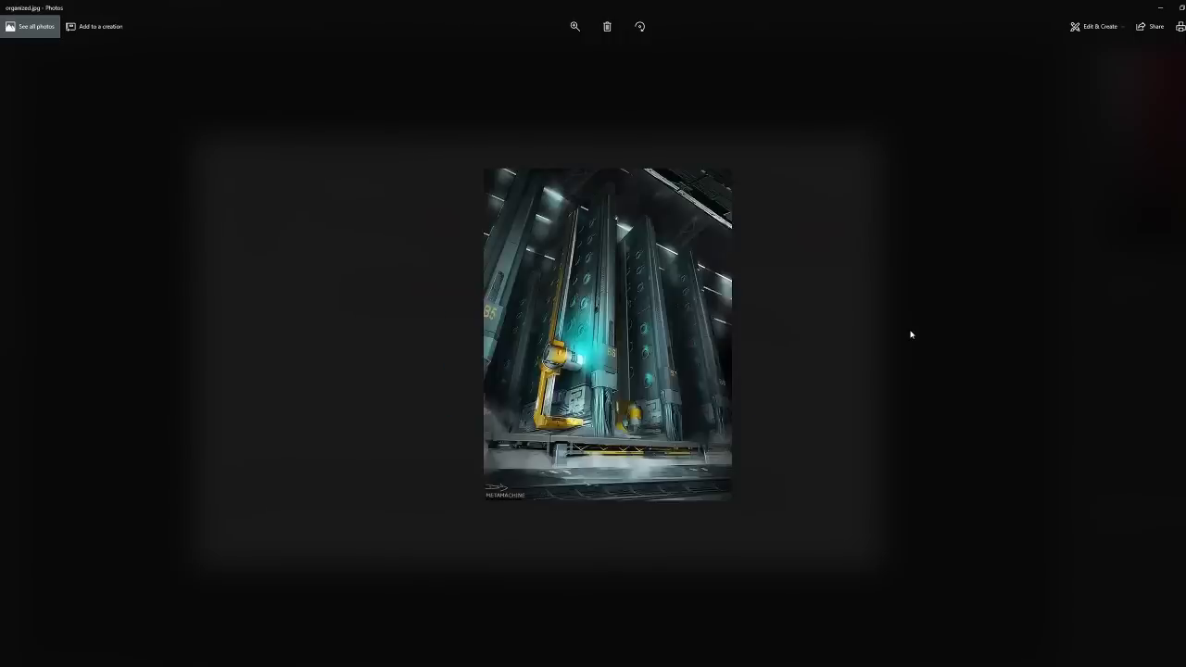
pyautogui.press('Right')
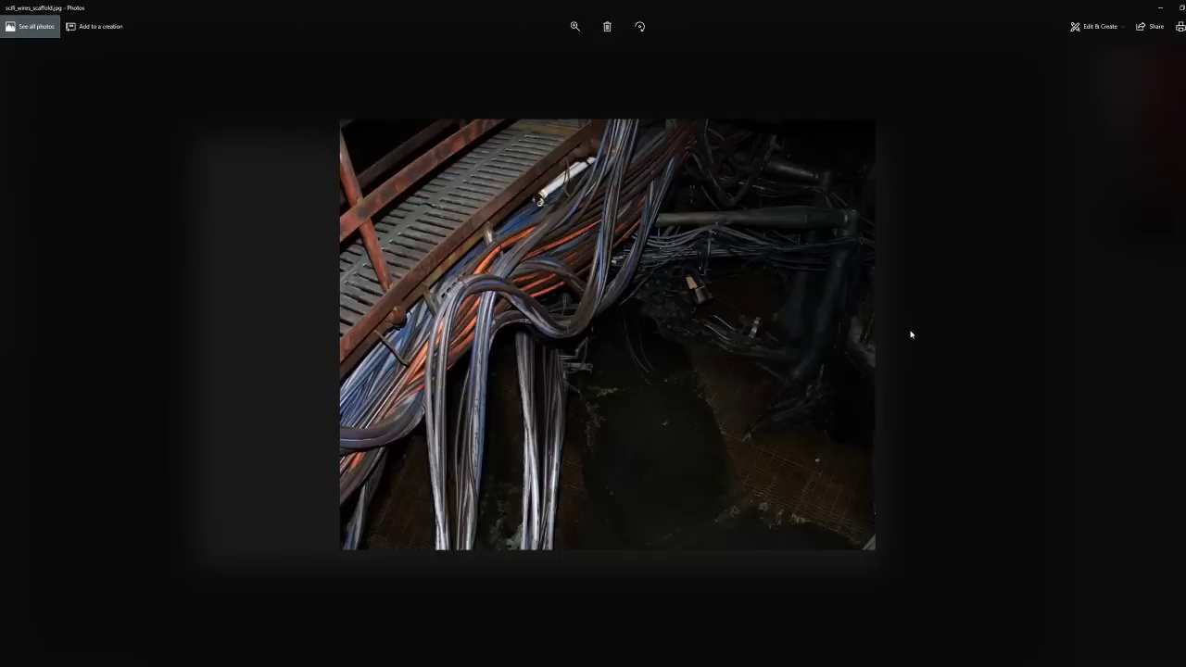
# Step: Examine the hanging cable bundles along the scaffold walkway up close and continue to the server rack photo
pyautogui.scroll(3, 910, 335)
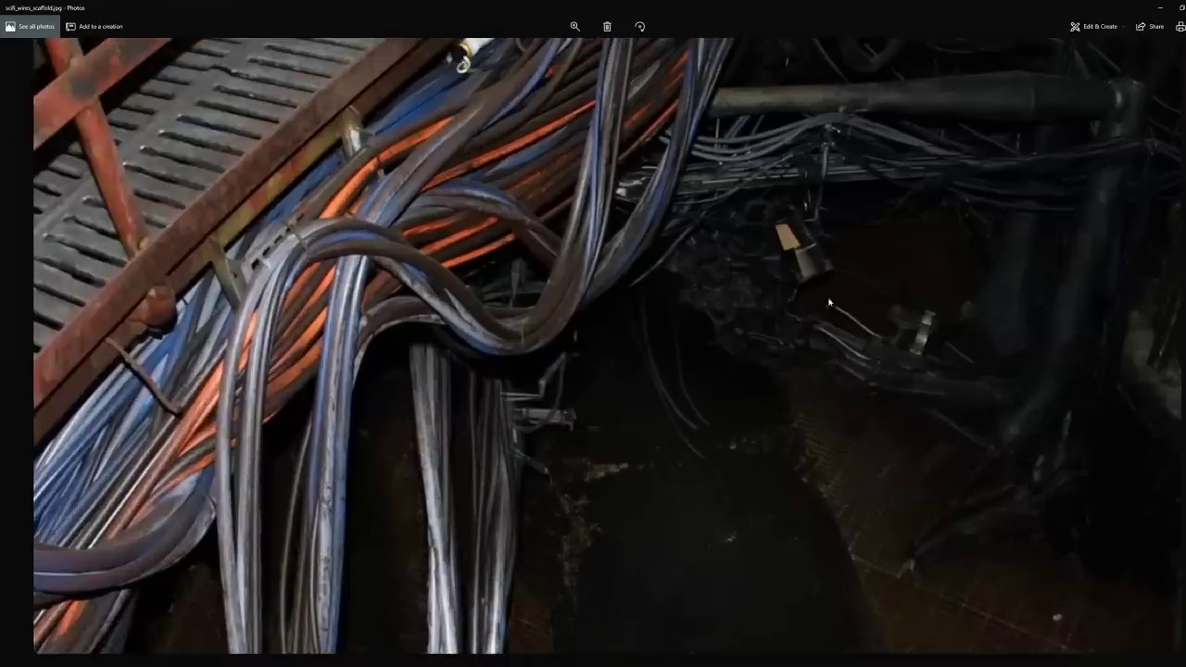
pyautogui.scroll(-1, 845, 390)
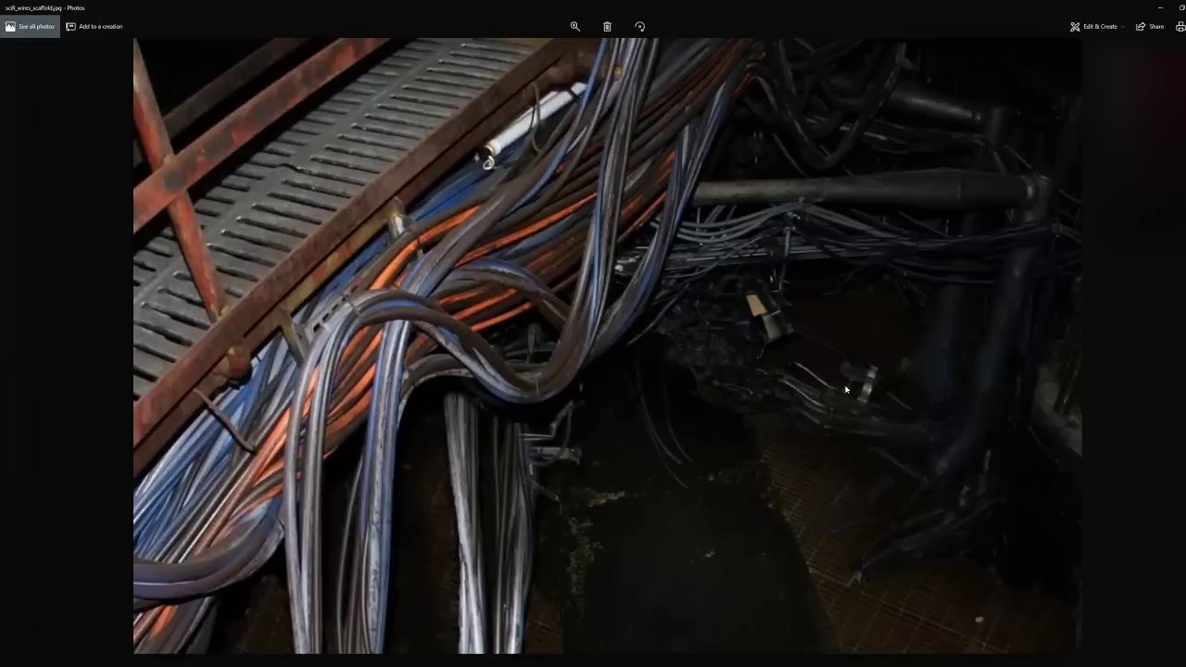
pyautogui.scroll(-3, 845, 390)
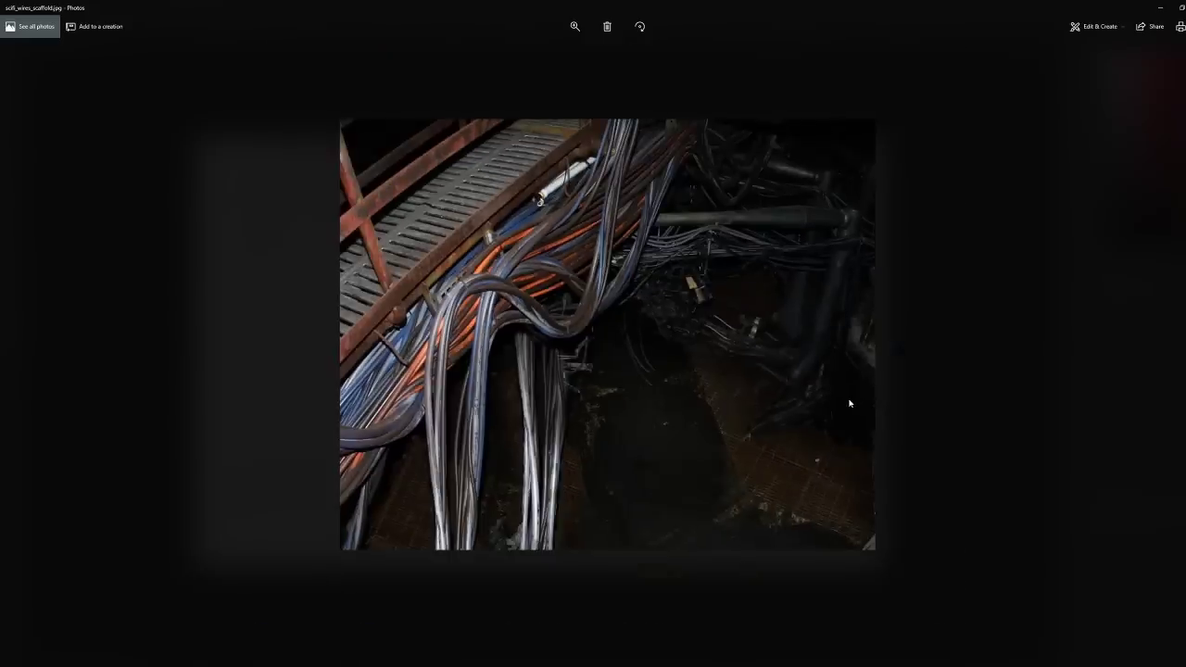
pyautogui.scroll(-1, 851, 396)
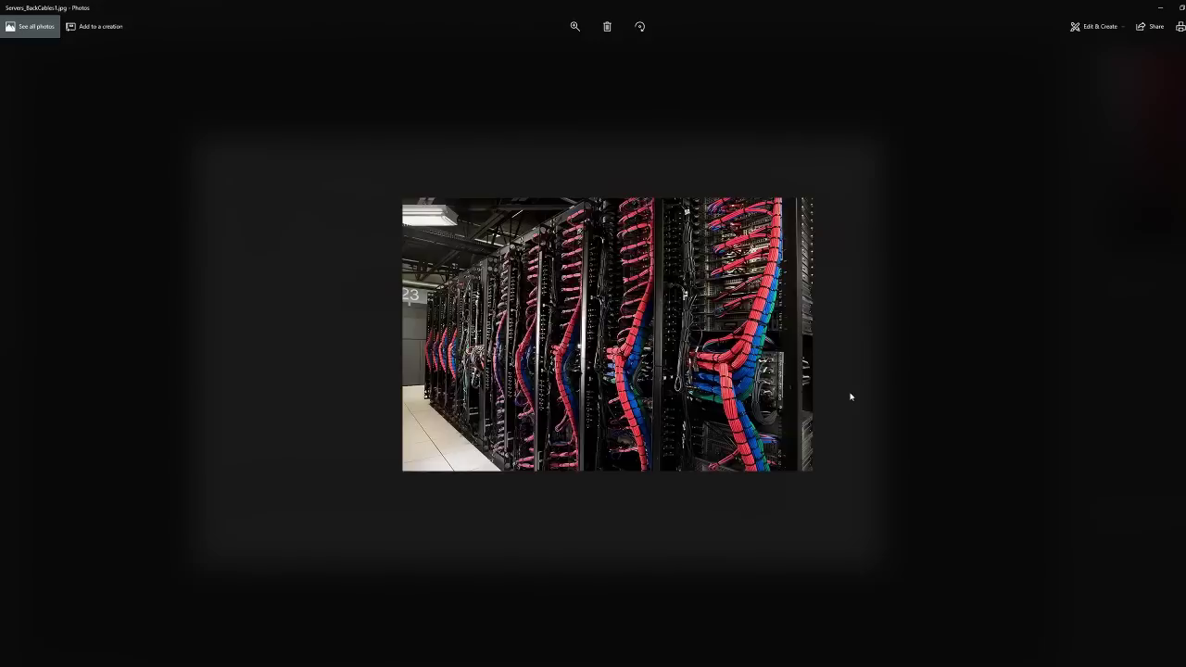
# Step: Study the red and blue cable bundles on the server racks and leave the photo
pyautogui.scroll(1, 850, 397)
pyautogui.scroll(-1, 850, 397)
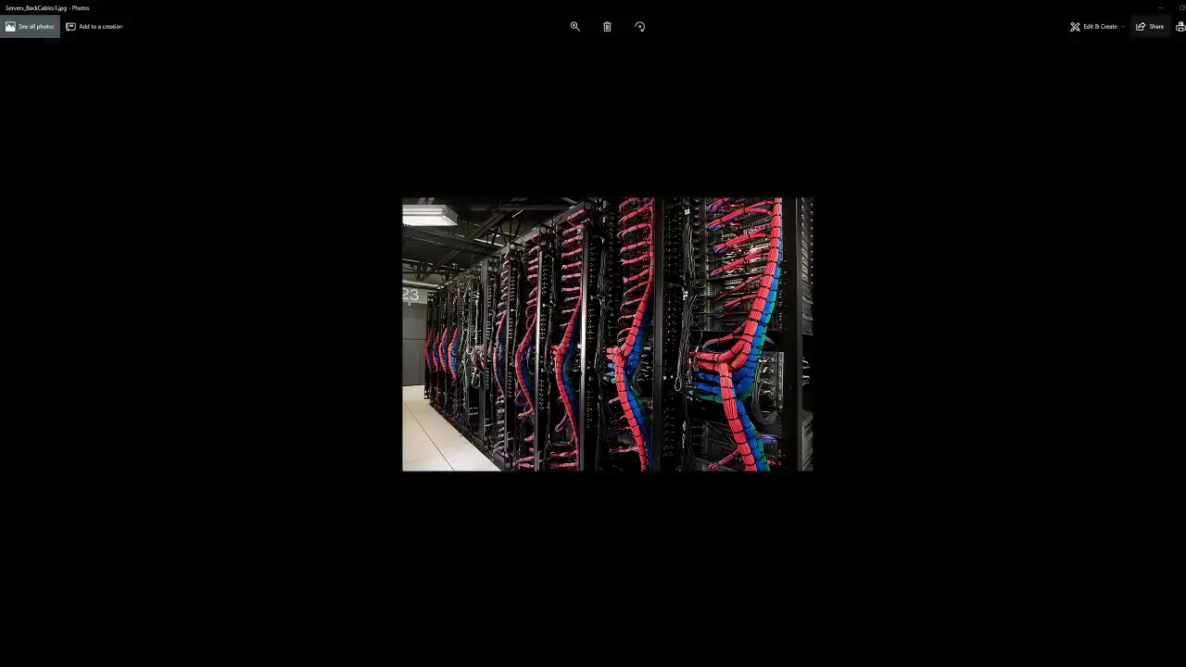
pyautogui.click(1183, 7)
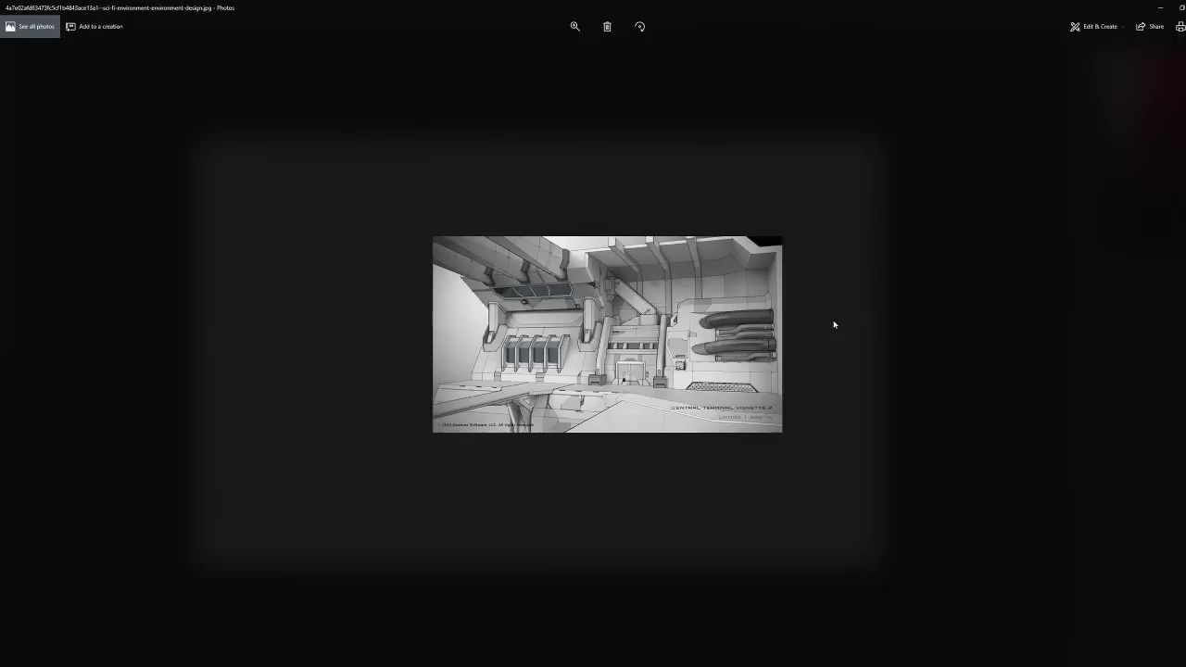
# Step: Flip between the neighbouring environment references, ending on the Central Terminal Vignette 2 concept
pyautogui.press('Right')
pyautogui.press('Right')
pyautogui.press('Left')
pyautogui.press('Left')
pyautogui.press('Right')
pyautogui.press('Right')
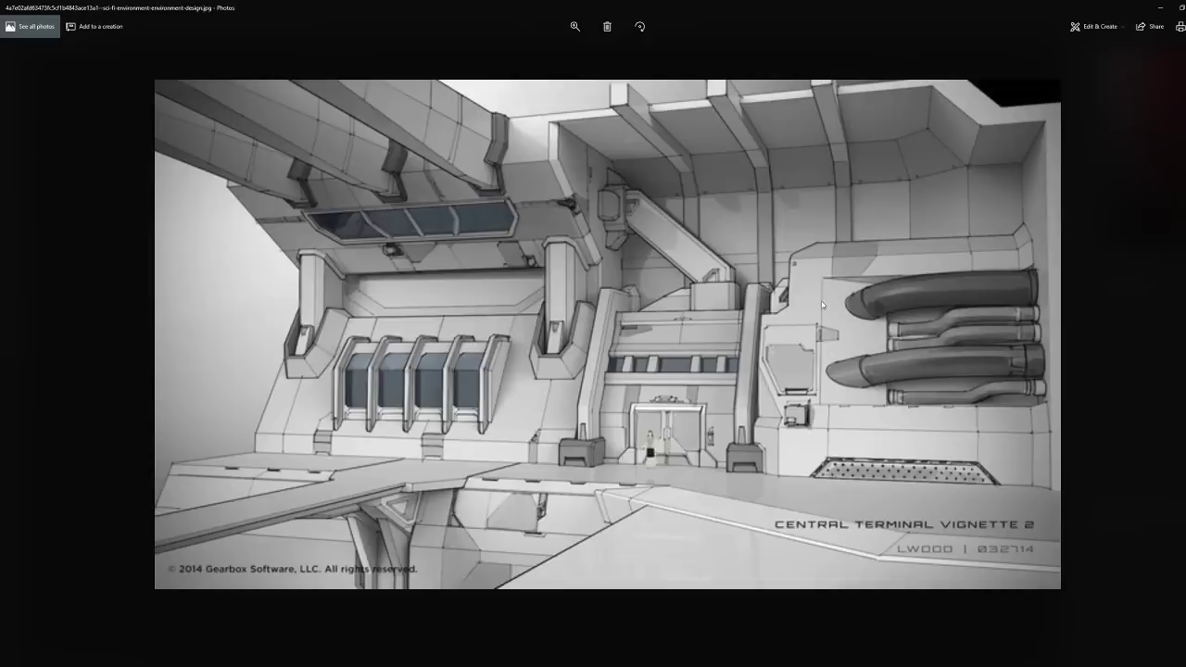
# Step: Browse past the red Thon building, the sci-fi gun, the door panel and the corridor to the dark sci-fi crate
pyautogui.press('Right')
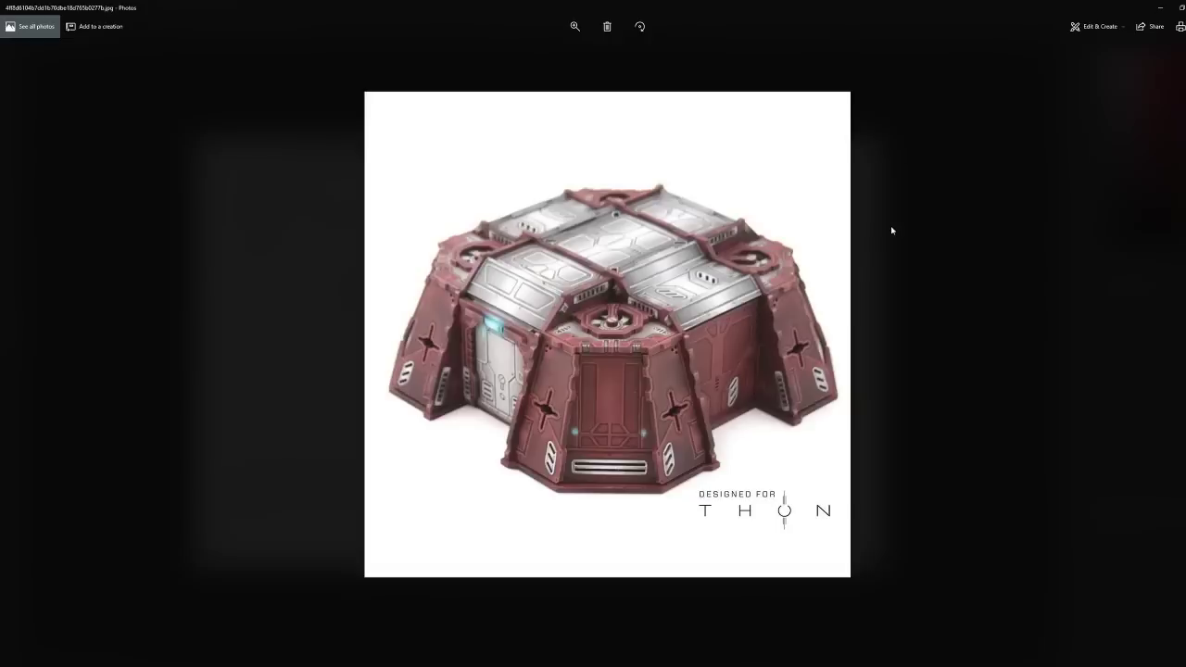
pyautogui.press('Right')
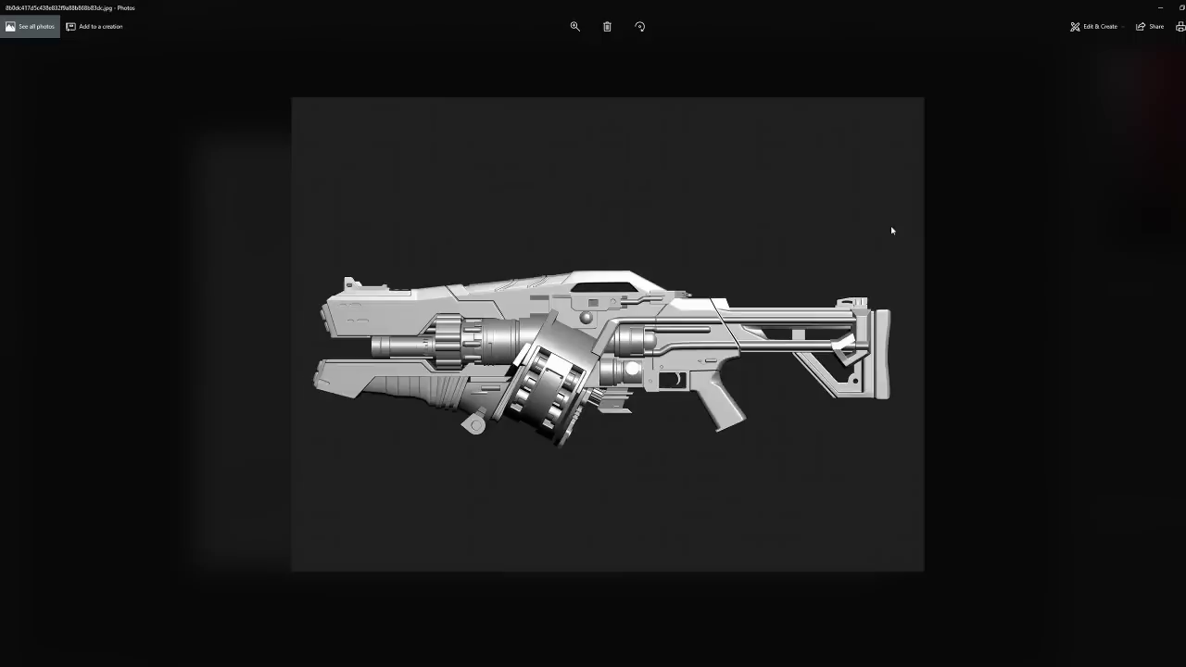
pyautogui.press('Right')
pyautogui.press('Right')
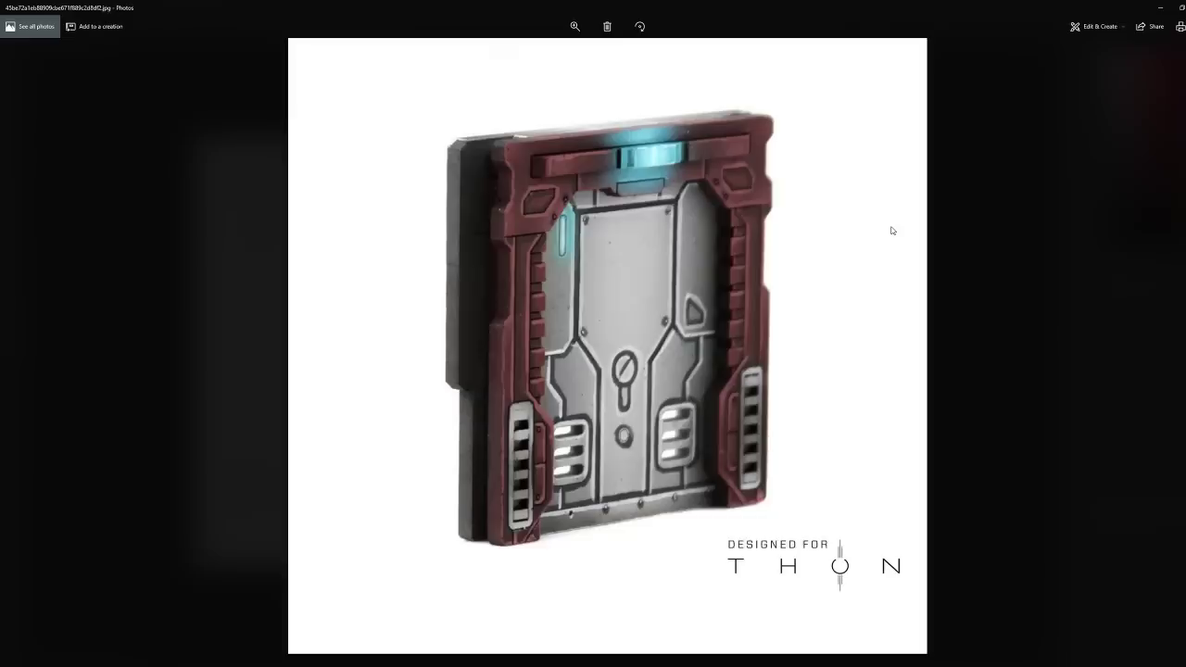
pyautogui.press('Right')
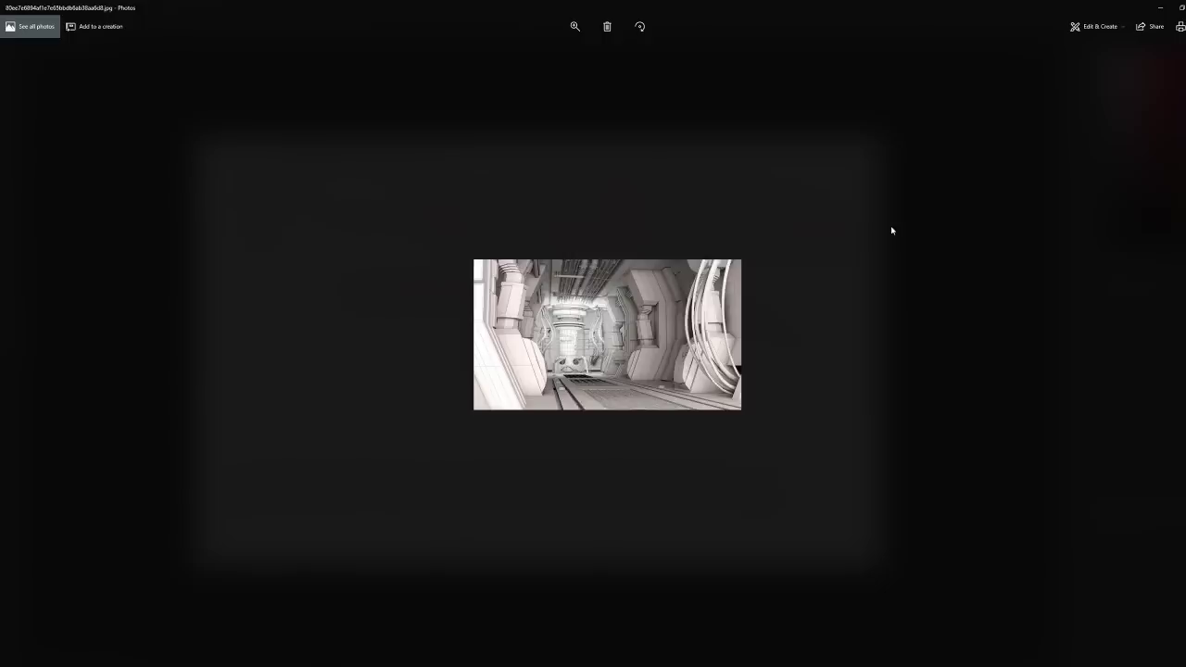
pyautogui.press('Right')
pyautogui.press('Right')
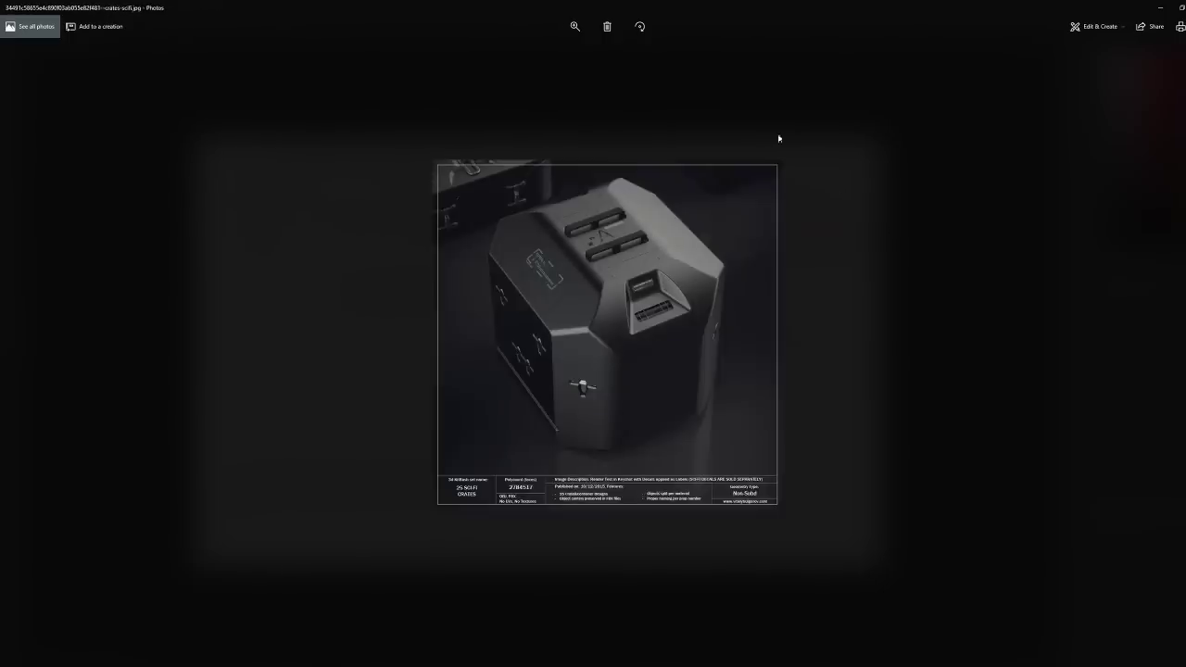
# Step: Examine the dark crate's chamfered body, handles and recessed details up close, and move on to the Amnio Tank transit case
pyautogui.scroll(2, 841, 228)
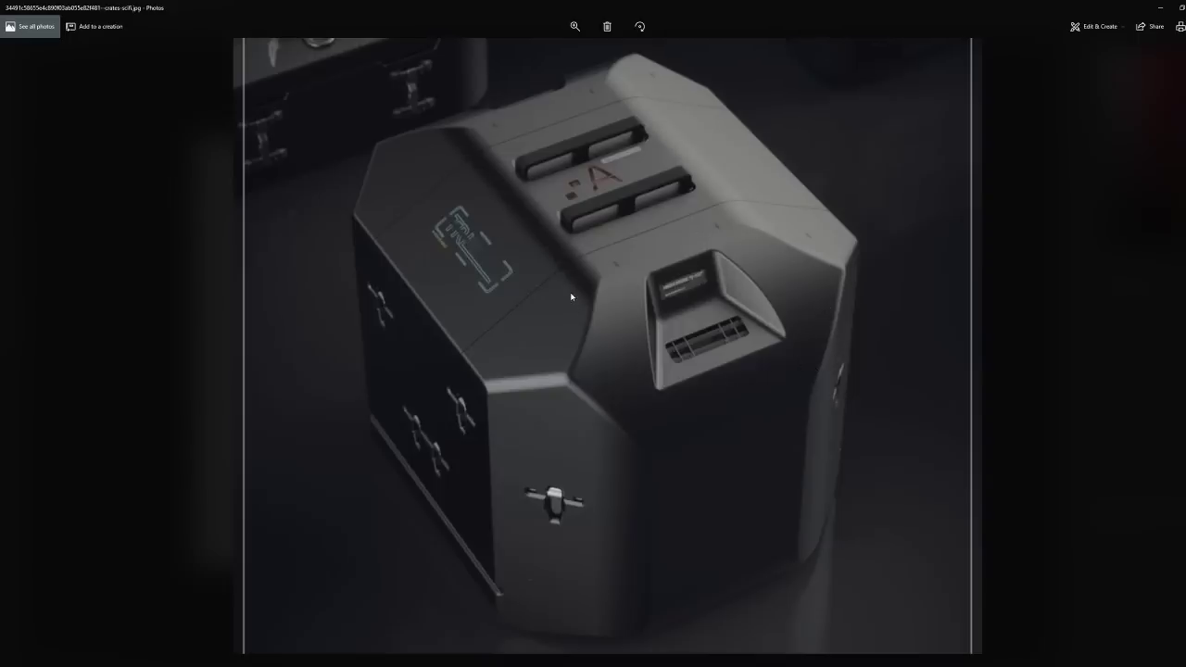
pyautogui.scroll(-2, 570, 297)
pyautogui.scroll(-3, 745, 318)
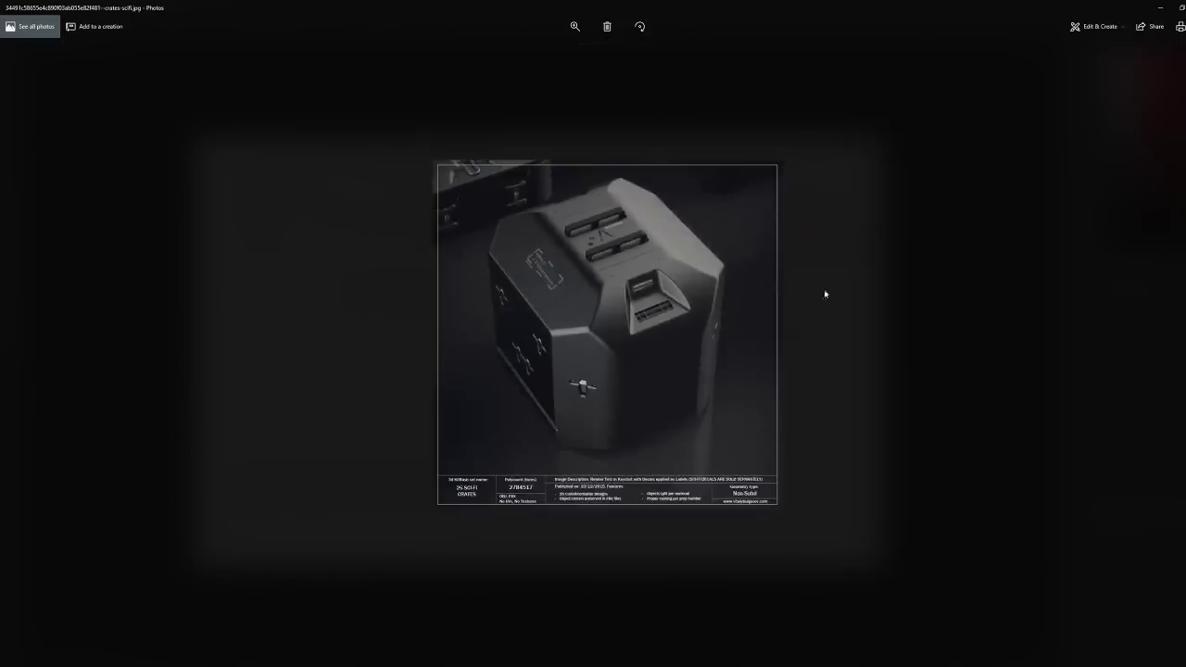
pyautogui.press('Right')
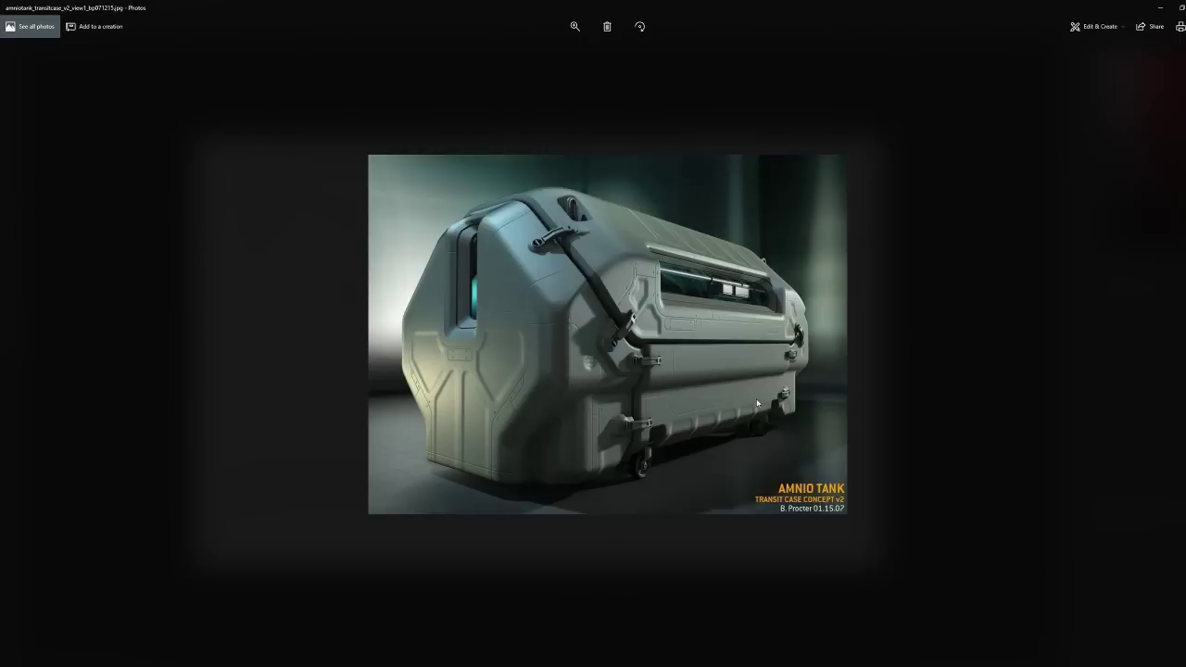
# Step: Go back past the spaceship sheet to the white and yellow mech and study its upper body up close
pyautogui.press('Right')
pyautogui.press('Left')
pyautogui.press('Left')
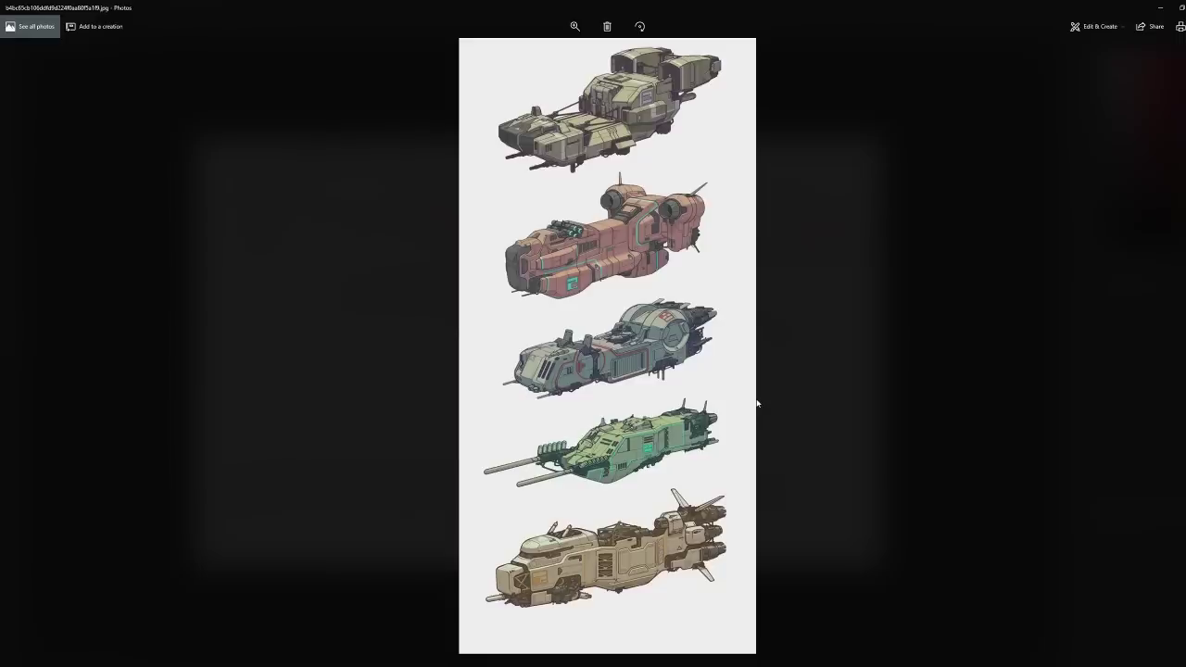
pyautogui.press('Left')
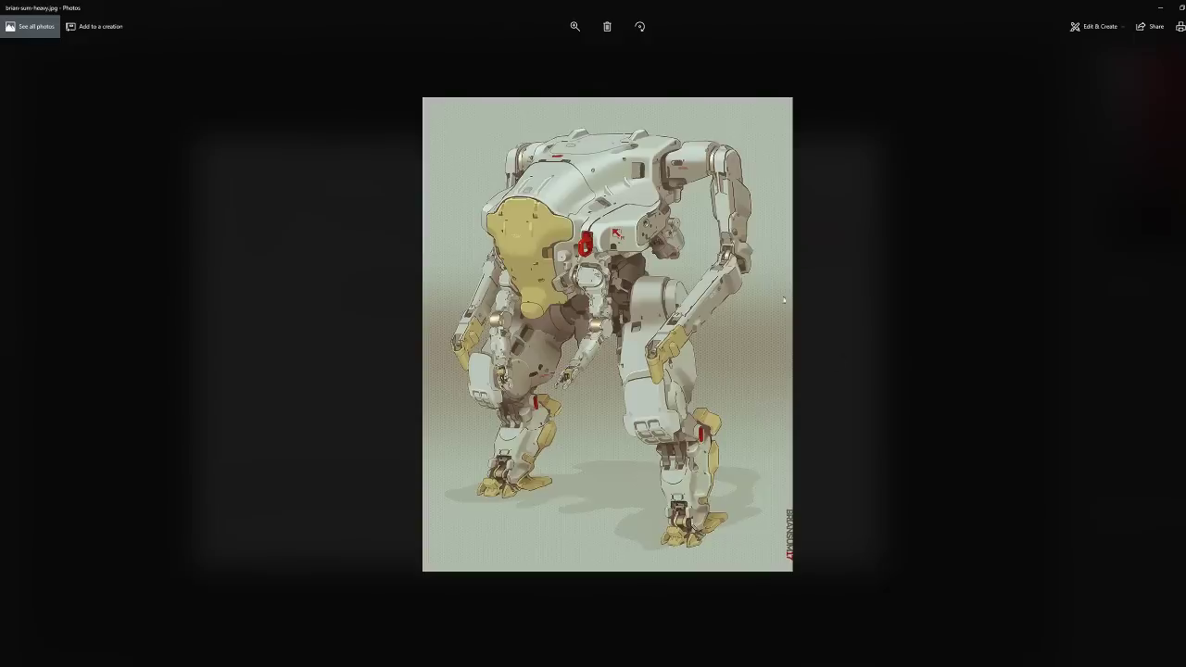
pyautogui.scroll(3, 748, 246)
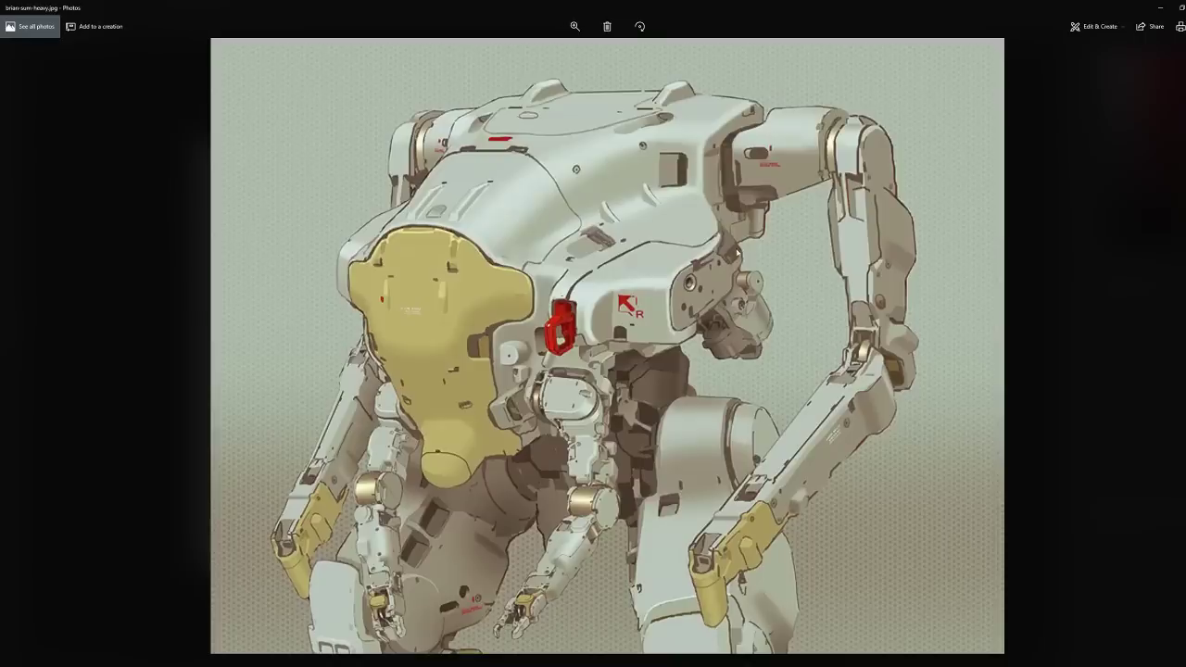
pyautogui.scroll(-2, 756, 260)
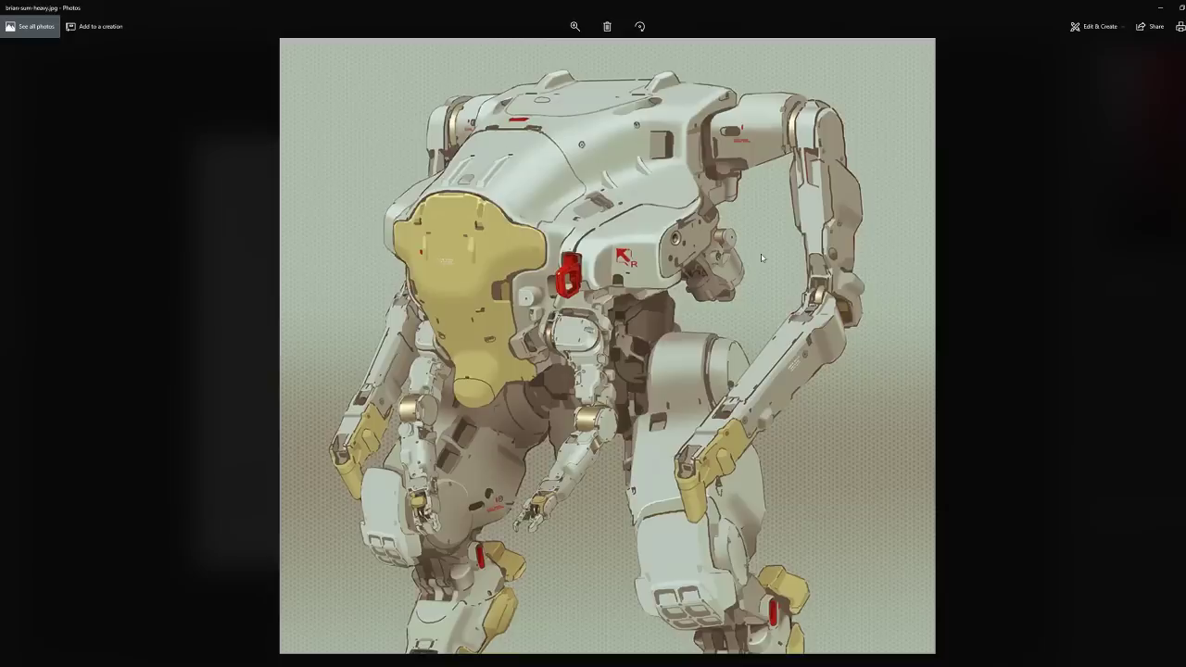
# Step: Browse forward past the yellow crate and back past the mech to the dark sci-fi crate for comparison
pyautogui.press('Right')
pyautogui.press('Right')
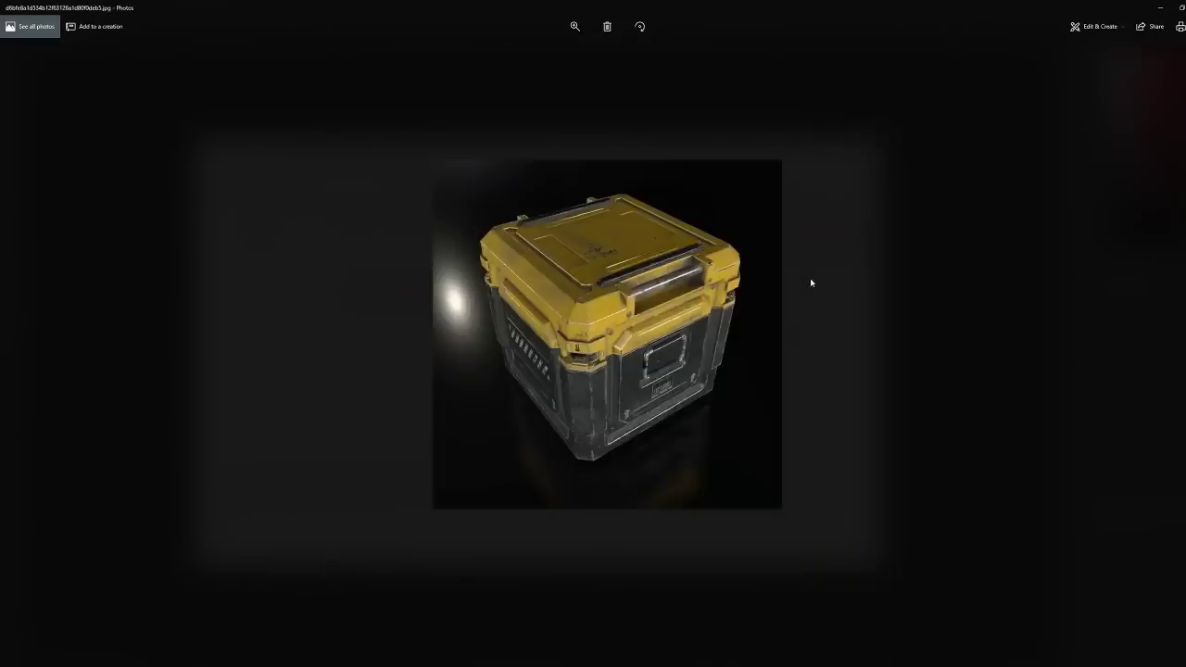
pyautogui.press('Right')
pyautogui.press('Left')
pyautogui.press('Left')
pyautogui.press('Left')
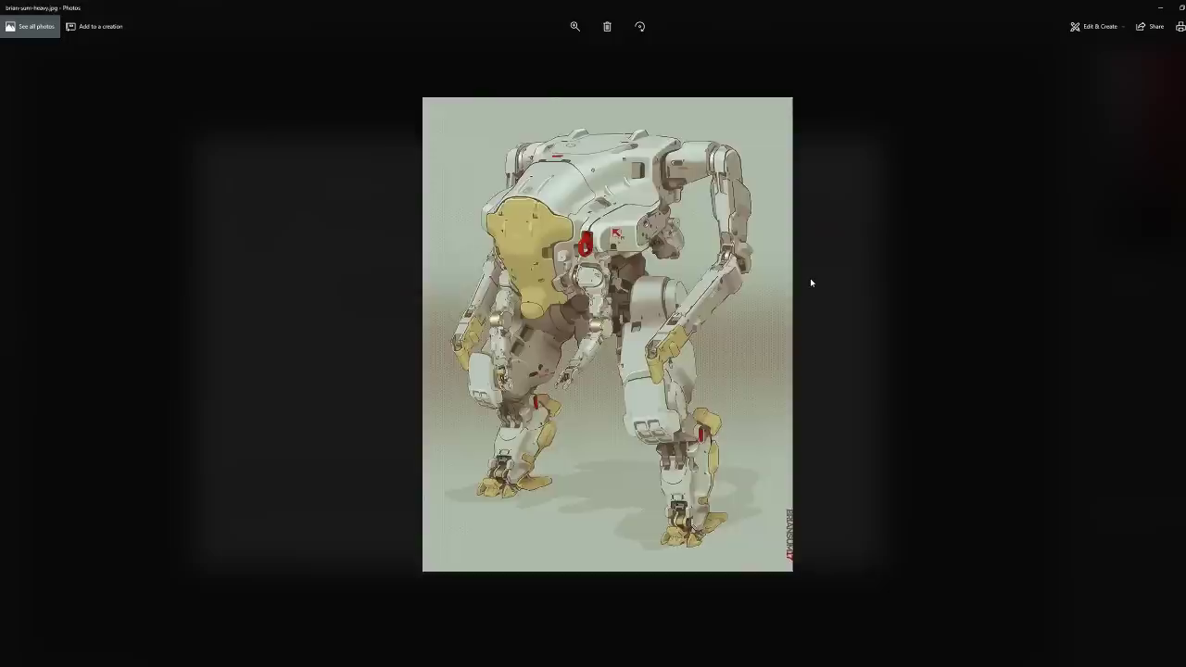
pyautogui.press('Left')
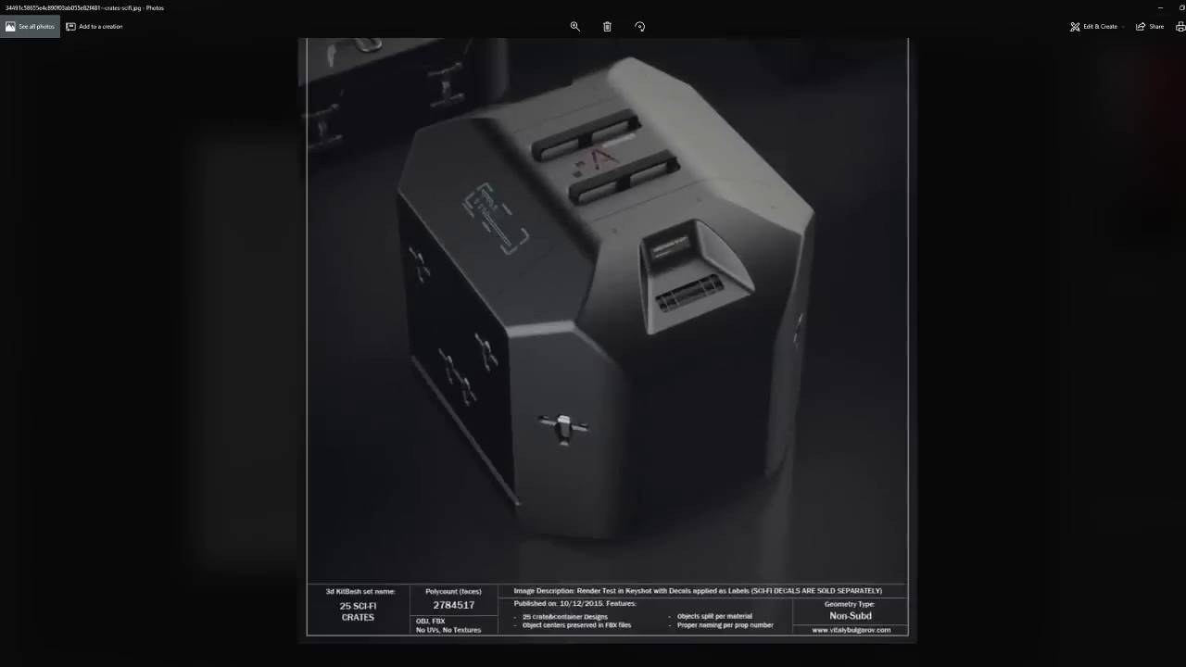
# Step: Switch to Photoshop and close the untitled document with the red sketches
pyautogui.click(1159, 7)
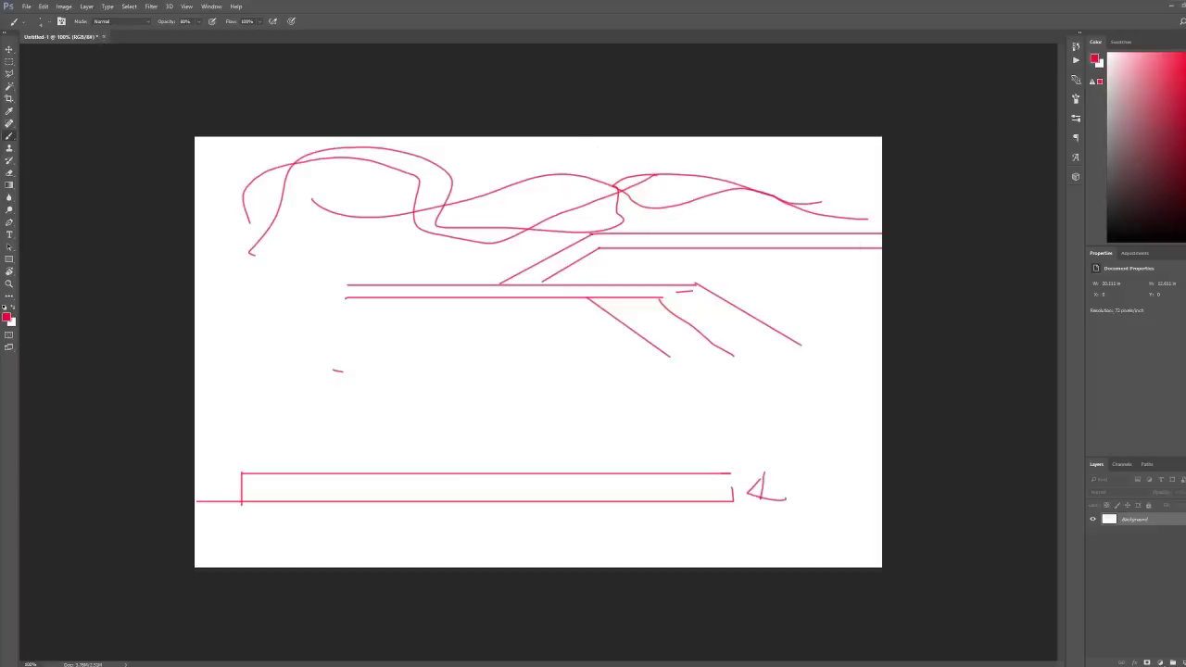
pyautogui.hotkey('ctrl', 'w')
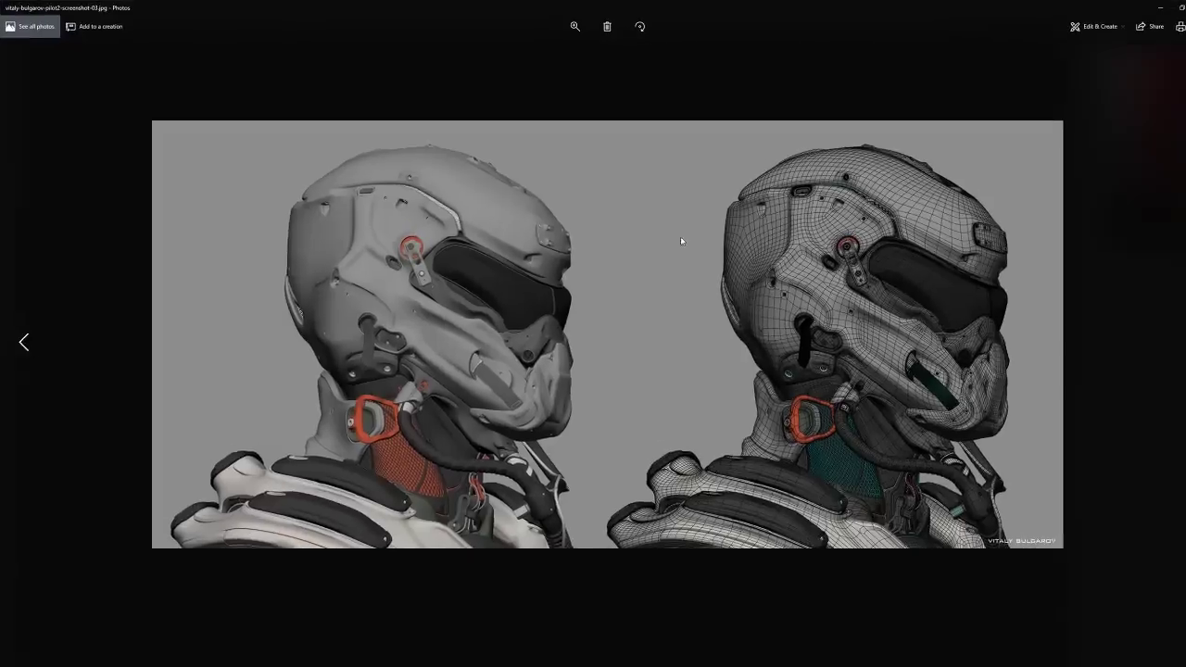
# Step: Examine the hover bike's rounded body, checkered panels, front arms and exposed piping up close and as a whole
pyautogui.scroll(3, 1035, 284)
pyautogui.moveTo(1035, 285); pyautogui.dragTo(988, 290)
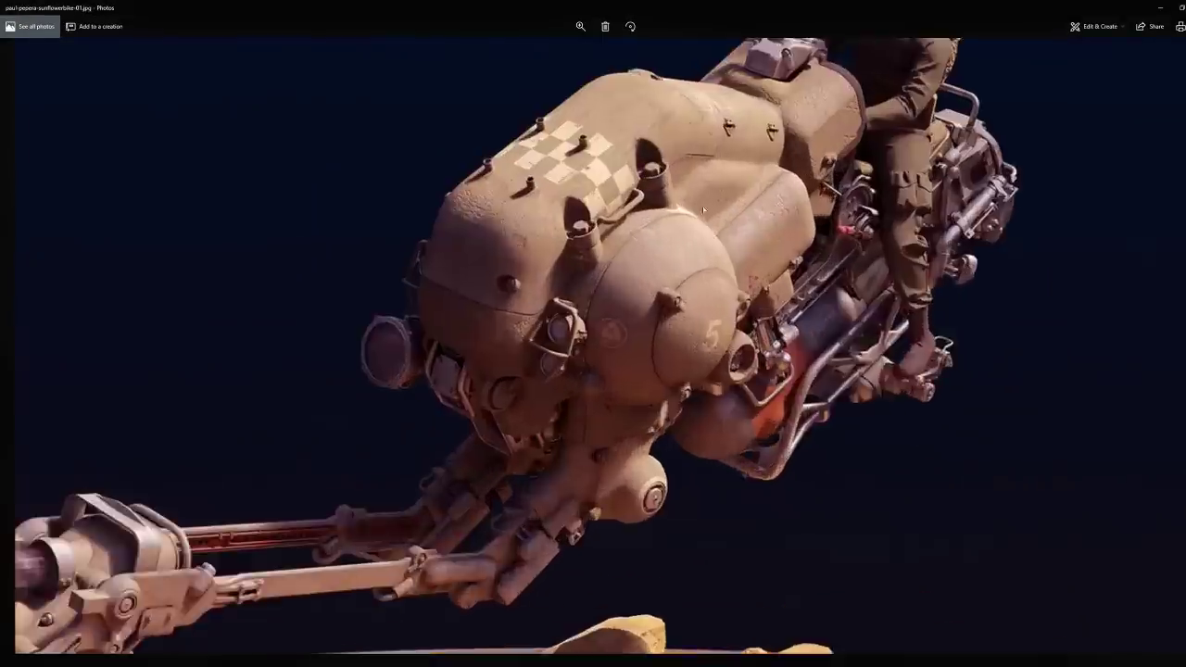
pyautogui.scroll(-3, 702, 205)
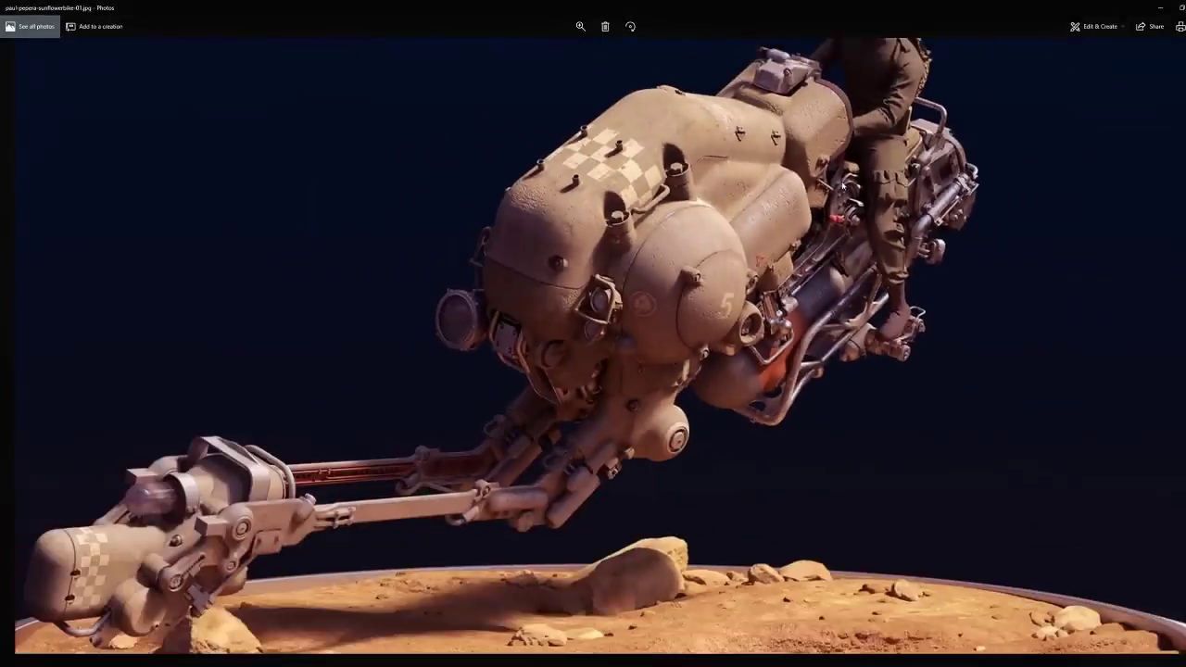
pyautogui.scroll(3, 769, 291)
pyautogui.scroll(2, 769, 292)
pyautogui.scroll(-4, 797, 325)
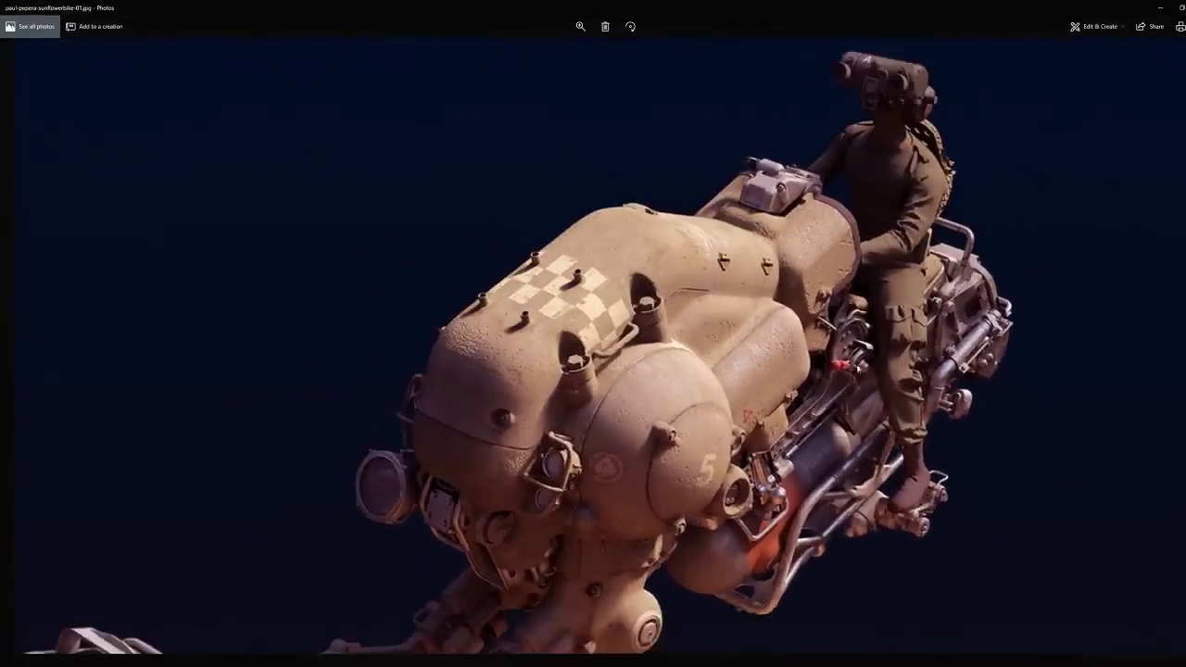
pyautogui.scroll(-3, 811, 347)
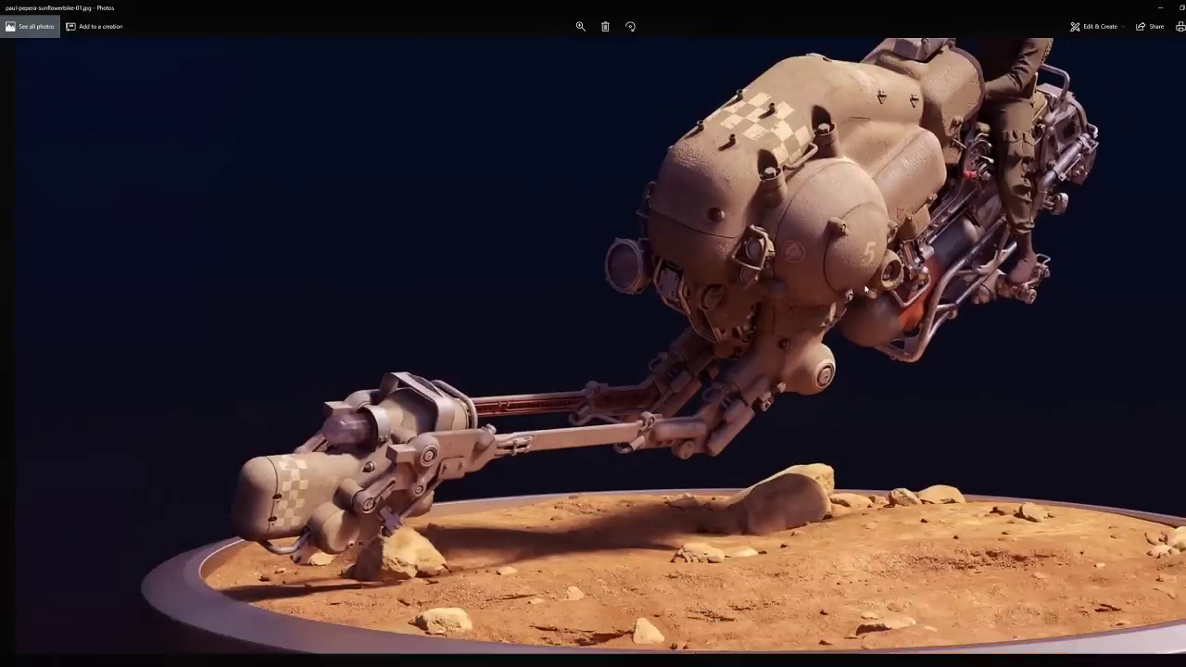
pyautogui.scroll(2, 825, 359)
pyautogui.scroll(-1, 826, 359)
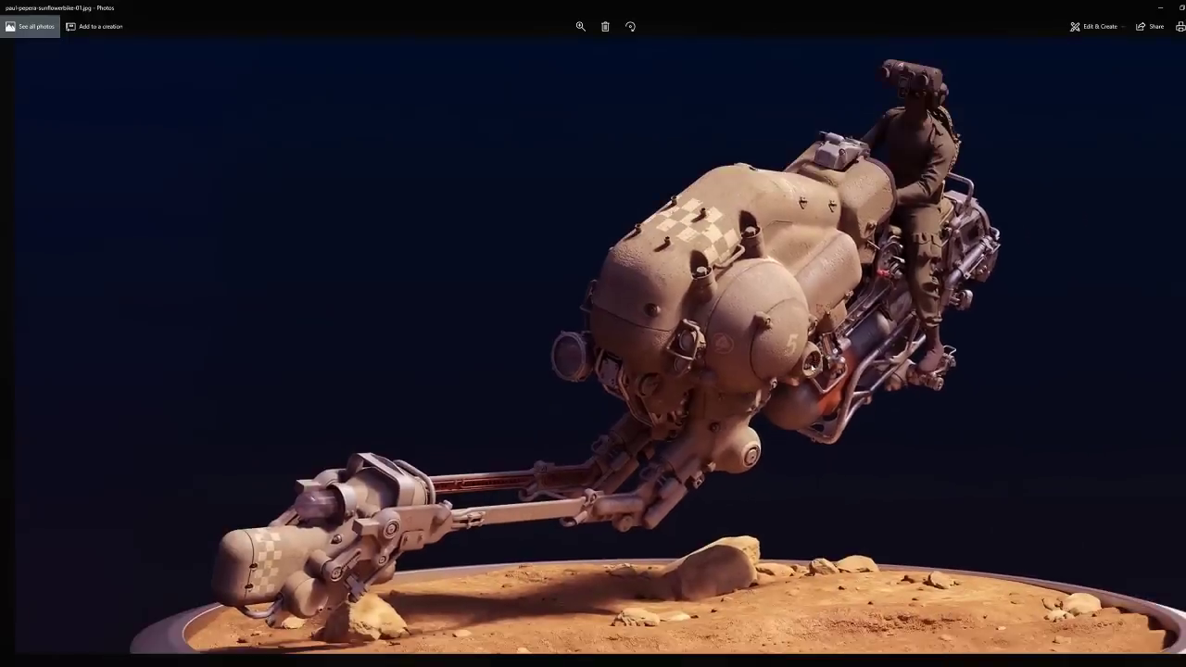
pyautogui.moveTo(731, 437); pyautogui.dragTo(758, 404)
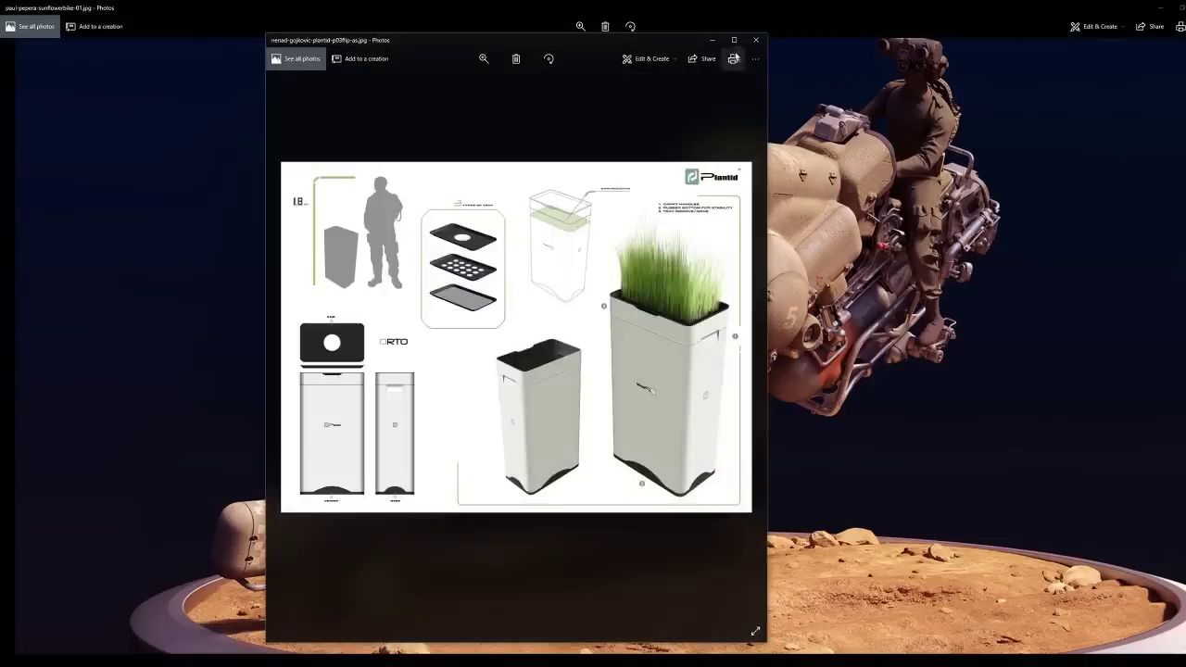
# Step: Enlarge the Plantid planter sheet to full screen and browse on to the black crate design sheet
pyautogui.click(735, 56)
pyautogui.press('Right')
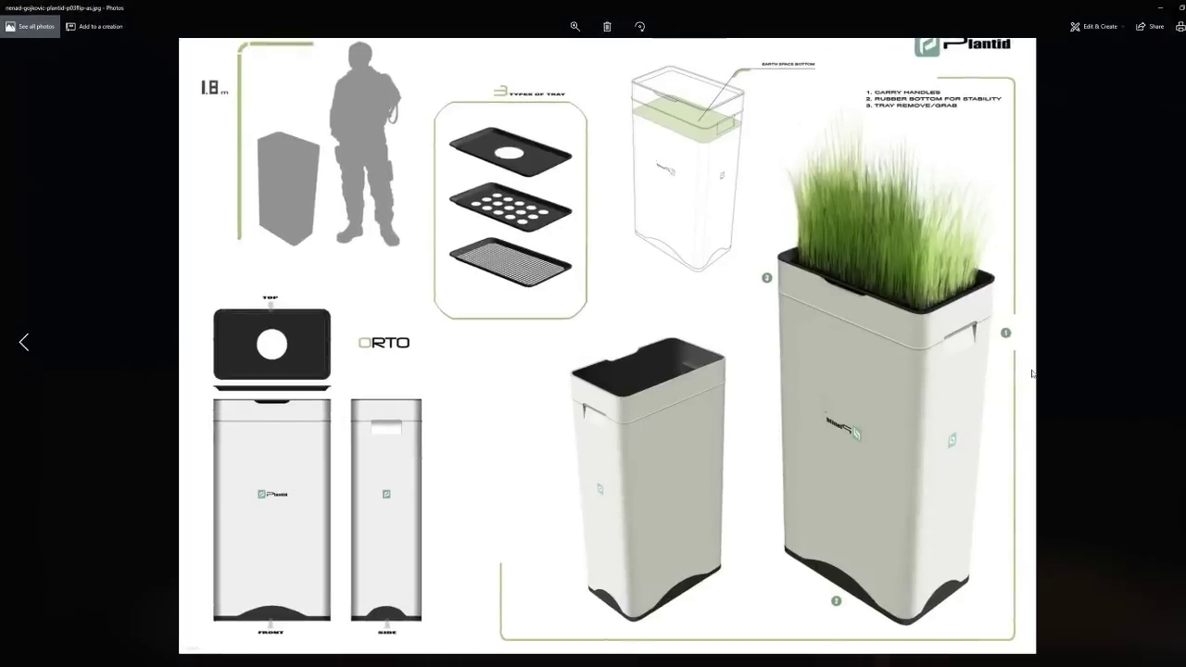
pyautogui.press('Right')
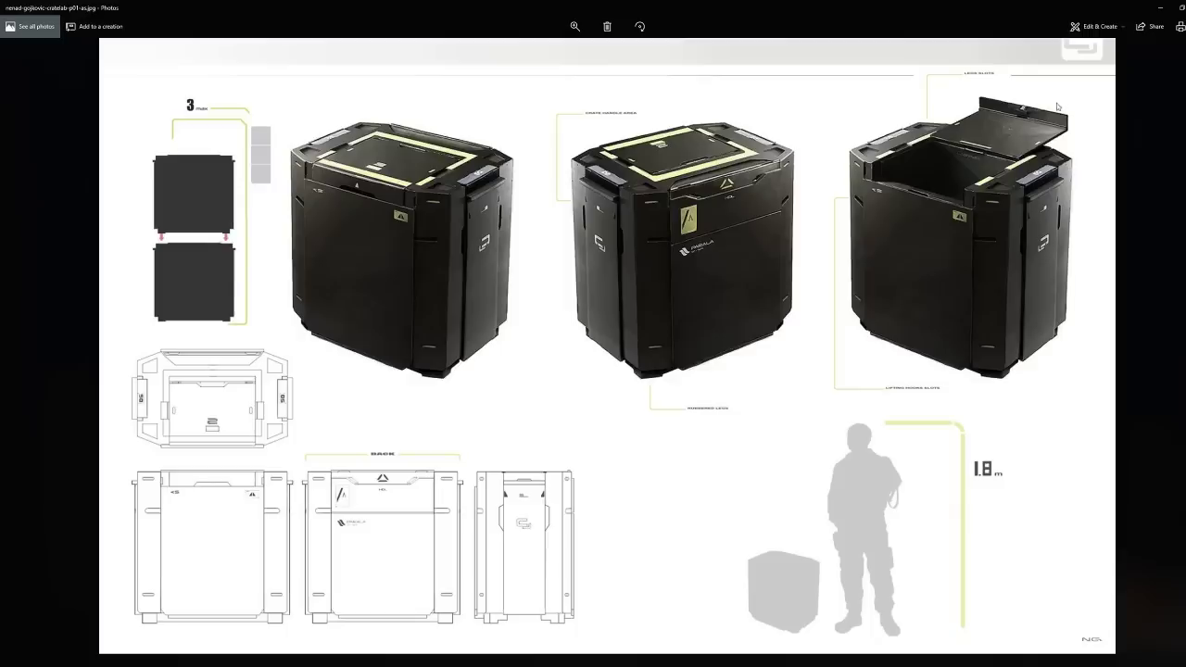
# Step: Browse on from the black crate design sheet to the Plantid planter sheet for comparison
pyautogui.press('Right')
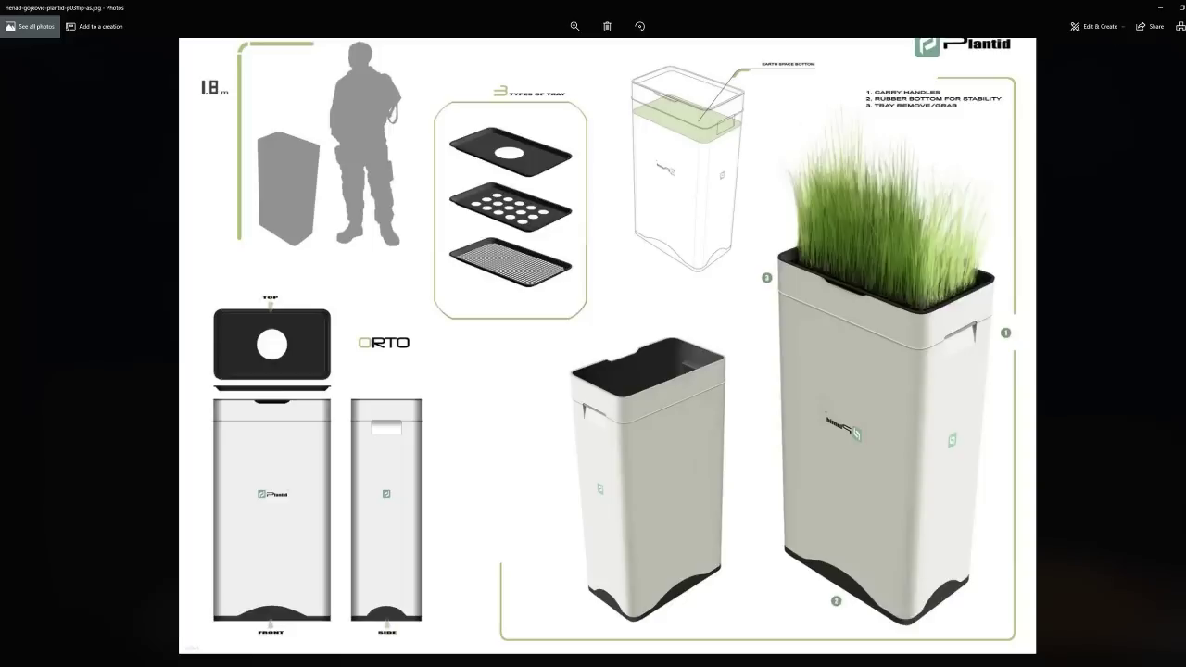
pyautogui.press('Right')
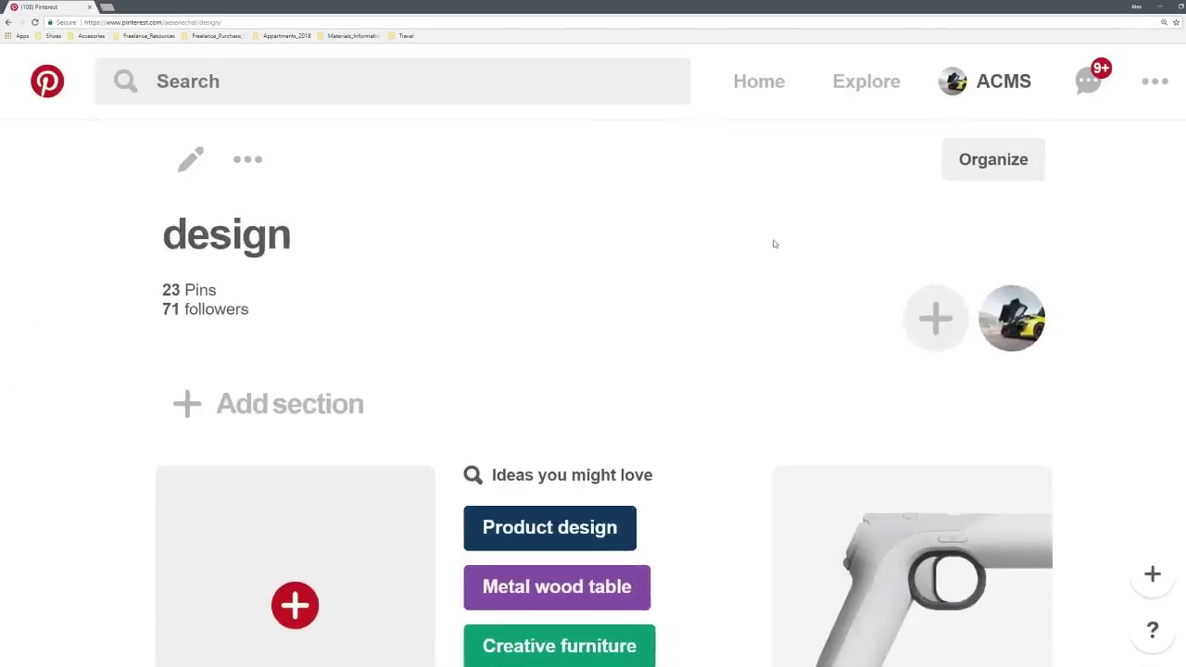
# Step: Switch to the Pinterest design board, look through its product pins and open the white device corner detail
pyautogui.scroll(-3, 913, 322)
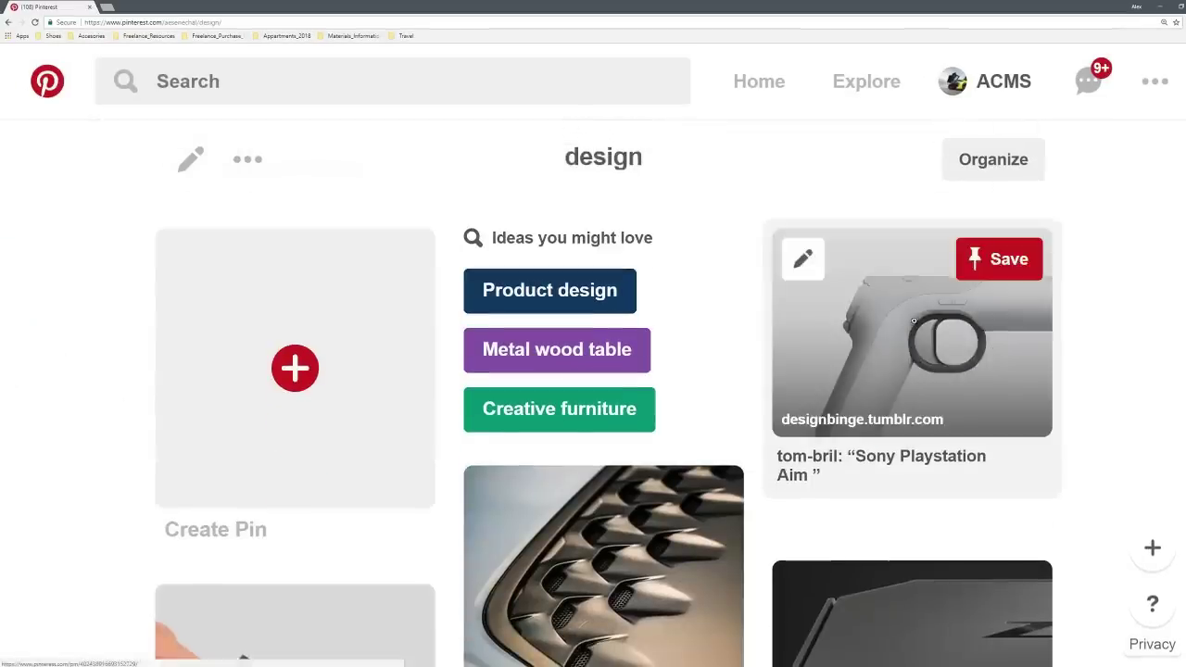
pyautogui.scroll(-10, 913, 322)
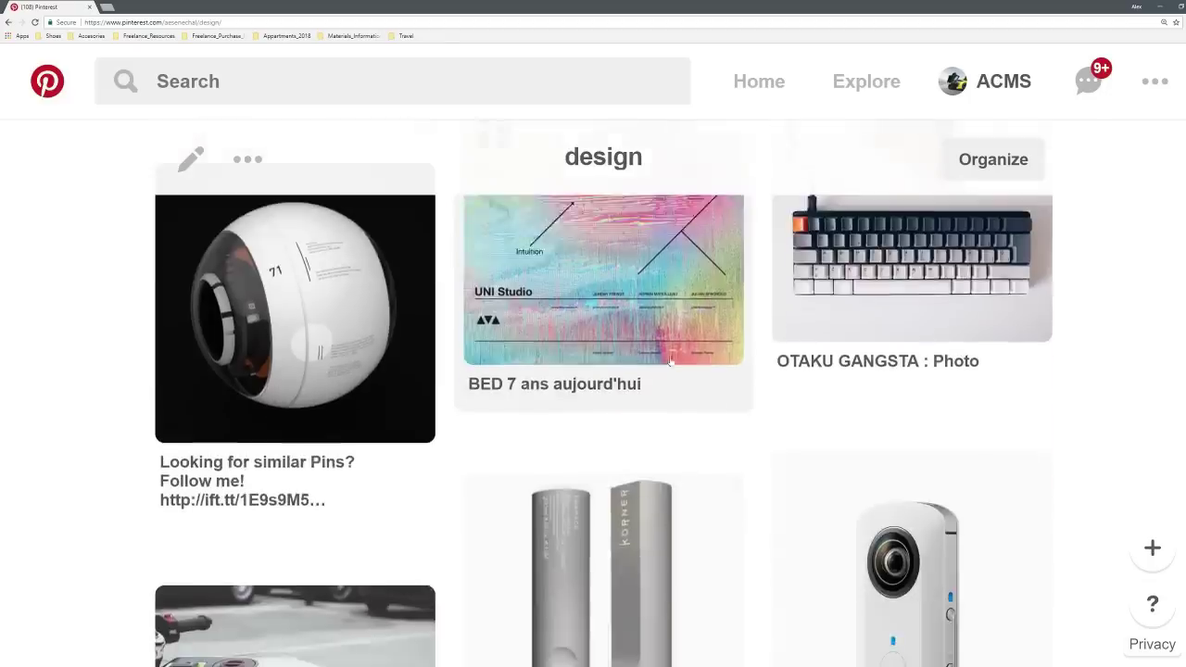
pyautogui.scroll(-8, 670, 361)
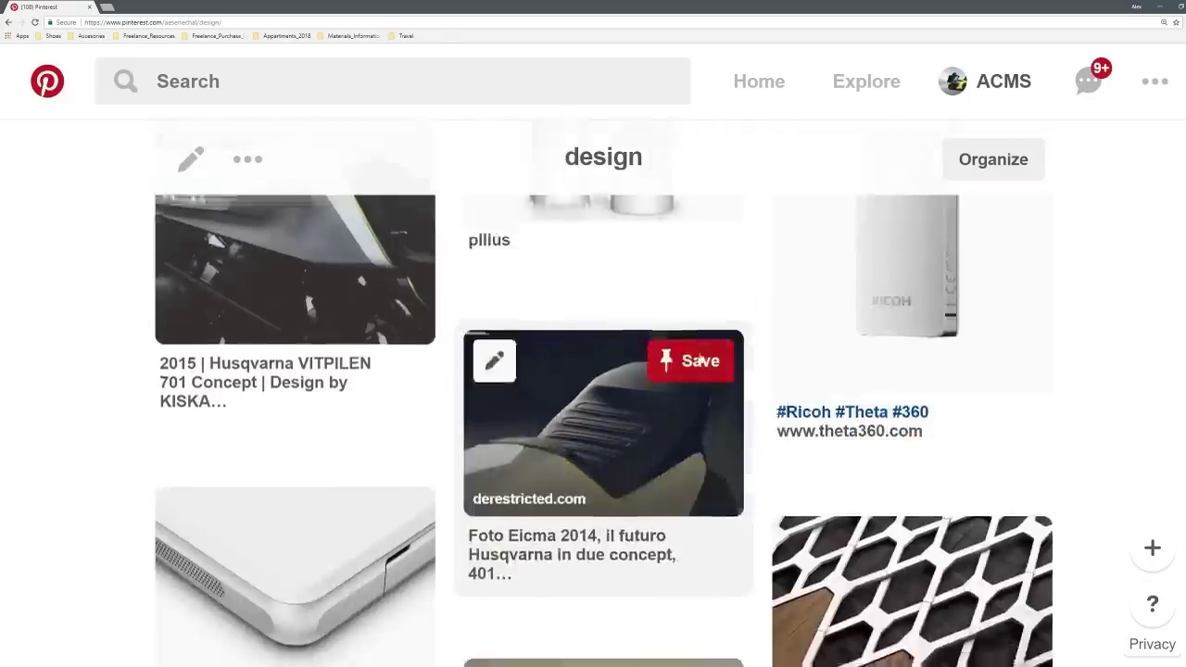
pyautogui.scroll(-3, 701, 360)
pyautogui.scroll(2, 296, 436)
pyautogui.click(297, 435)
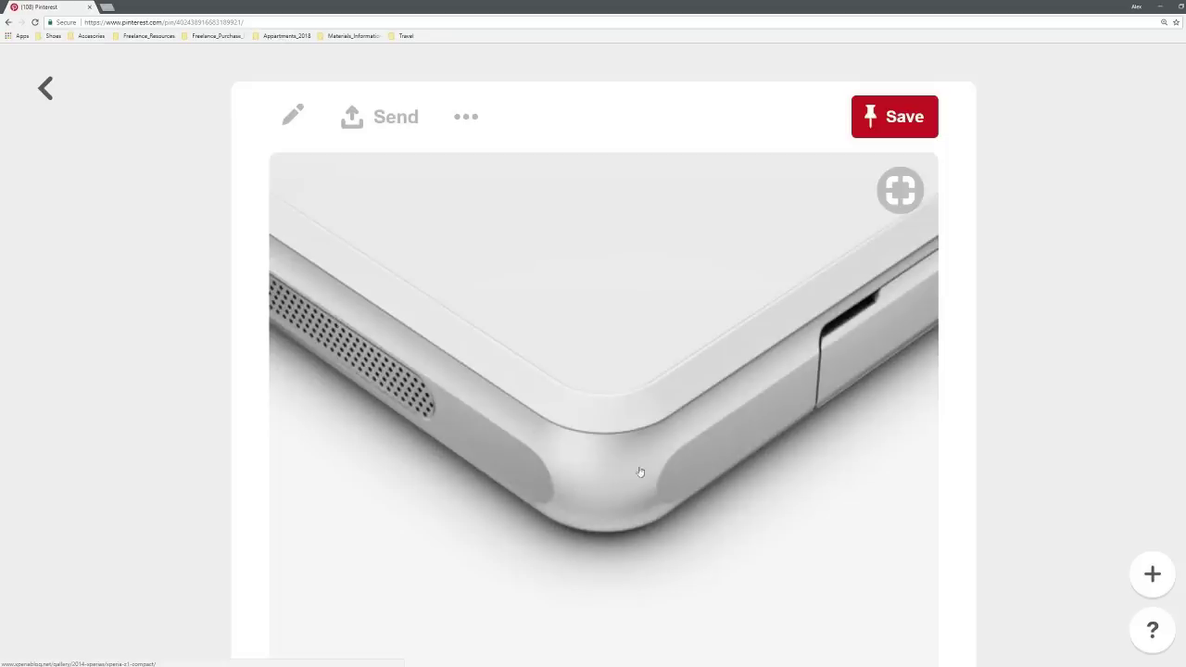
# Step: Look over the device corner pin and its similar pins, and return to the design board
pyautogui.scroll(-3, 657, 497)
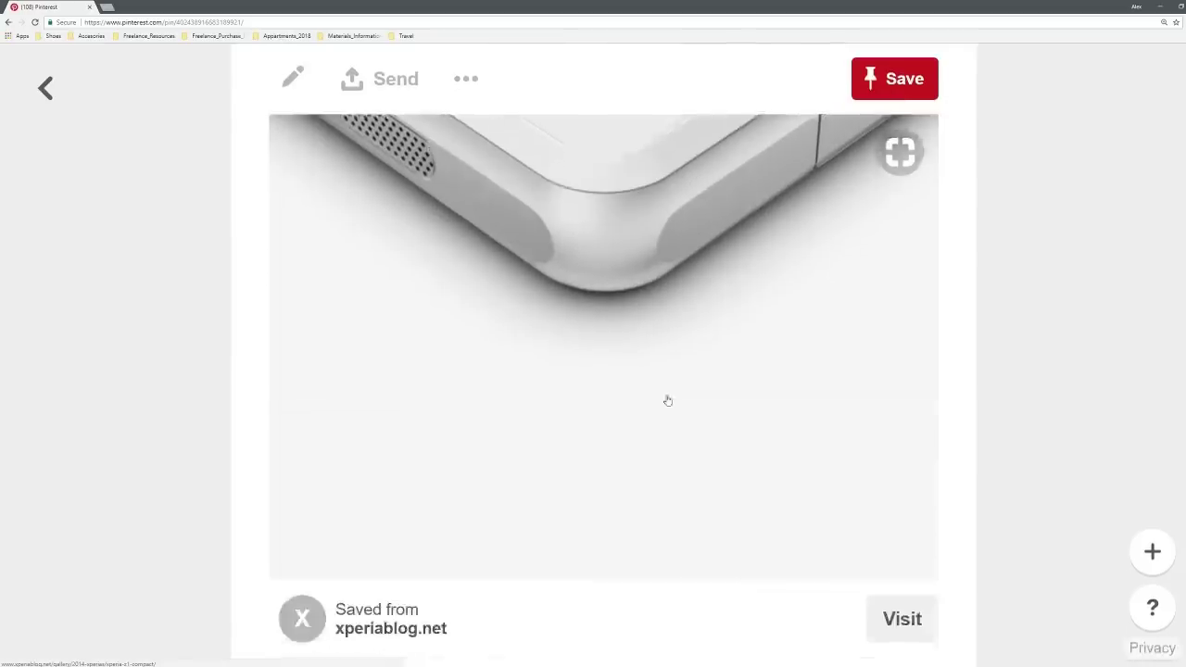
pyautogui.scroll(-10, 653, 404)
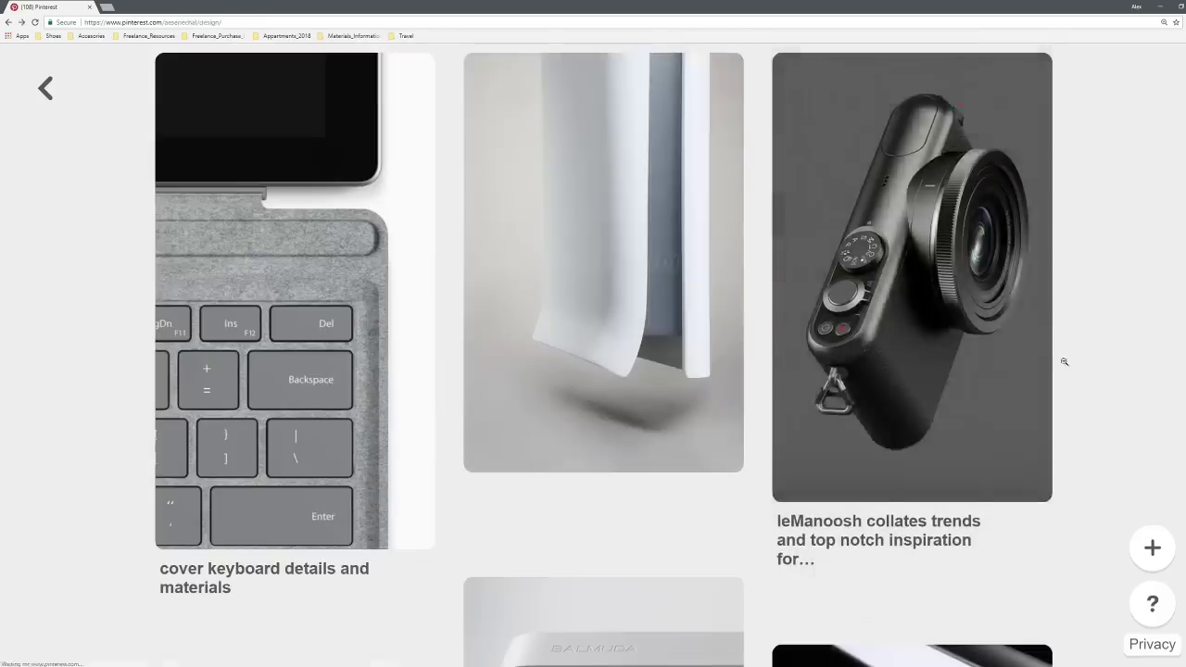
pyautogui.click(1063, 361)
# Step: Look further down the design board past the lamp, saddle and knives, and open the vacuum cleaner pin
pyautogui.scroll(-3, 857, 342)
pyautogui.scroll(-8, 691, 335)
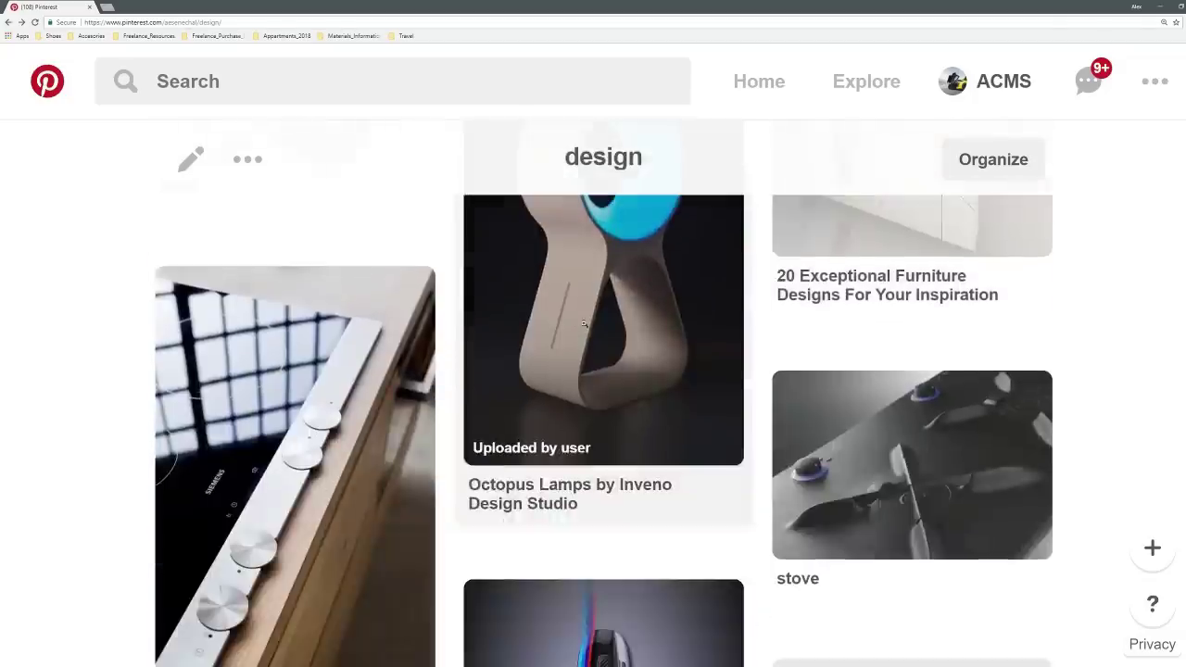
pyautogui.scroll(-4, 875, 390)
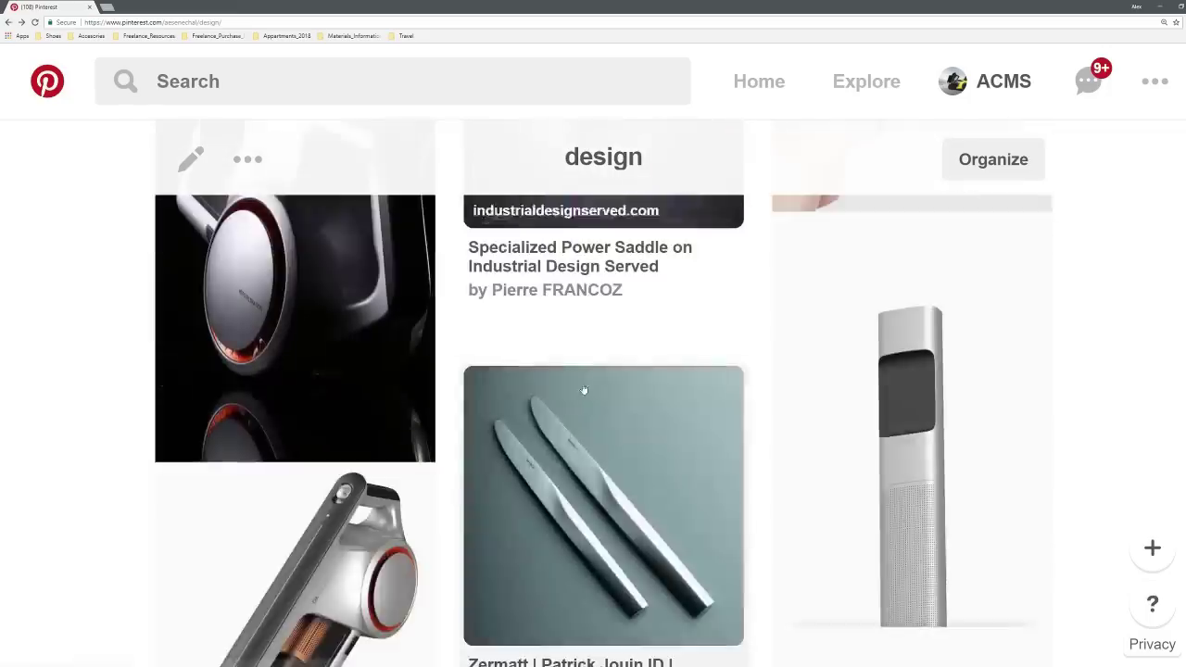
pyautogui.scroll(1, 649, 370)
pyautogui.scroll(-2, 556, 370)
pyautogui.scroll(2, 368, 353)
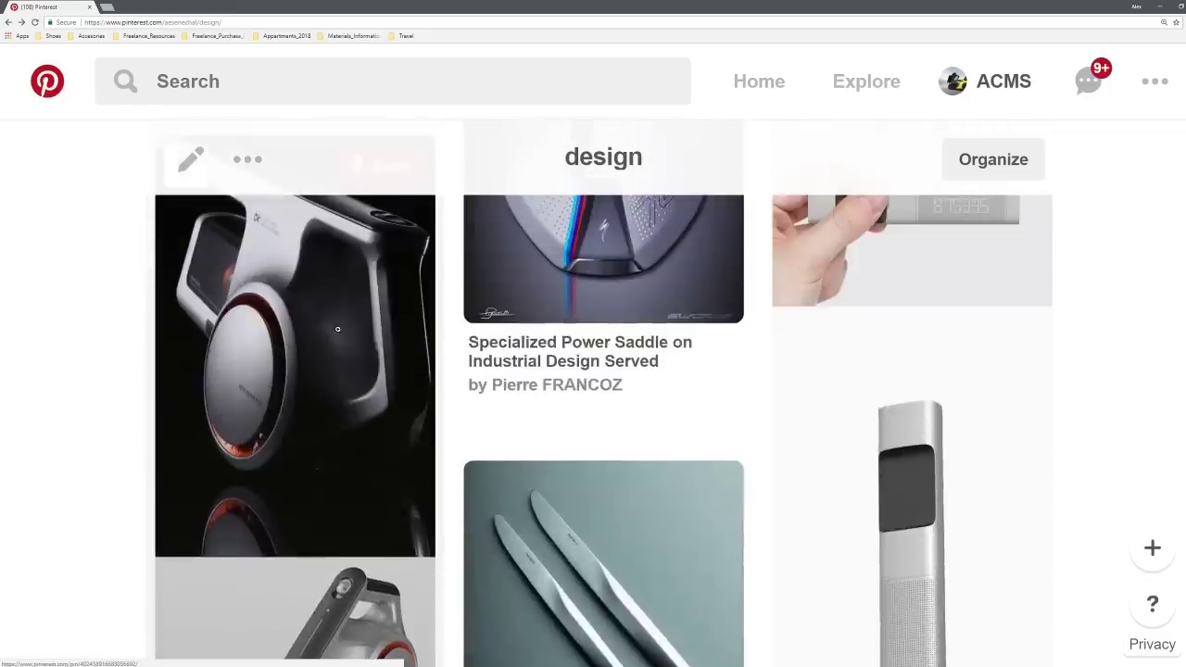
pyautogui.click(368, 353)
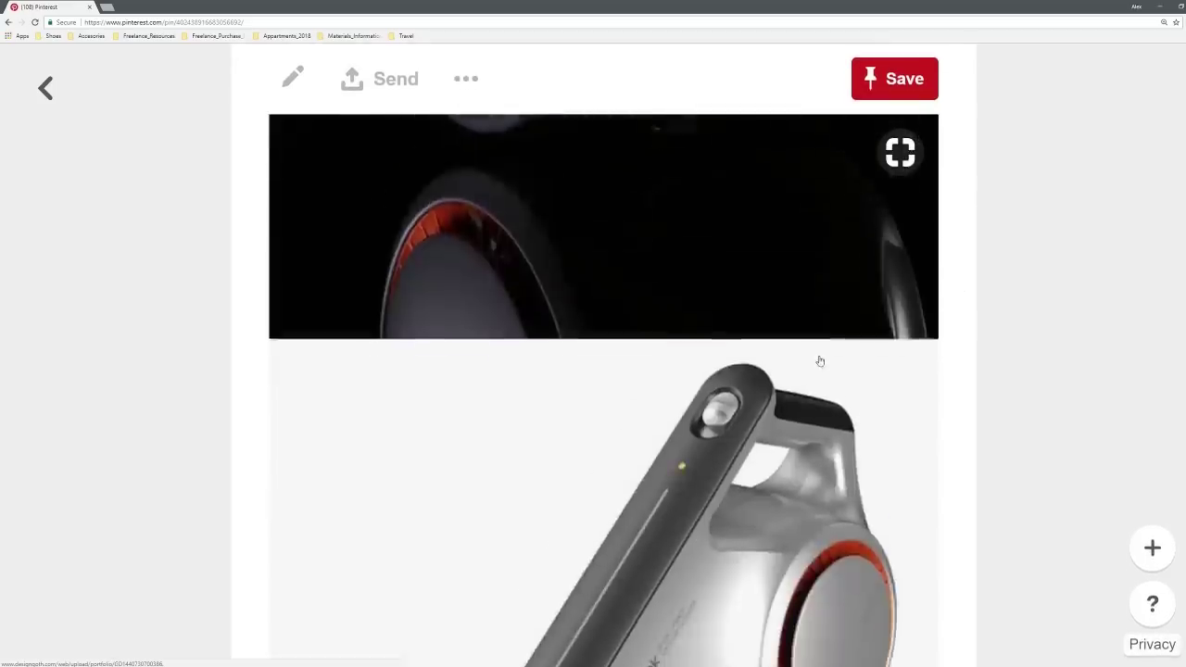
# Step: Examine the vacuum cleaner pin and the similar pins below it, and go back to the design board
pyautogui.scroll(-3, 818, 371)
pyautogui.scroll(-5, 818, 373)
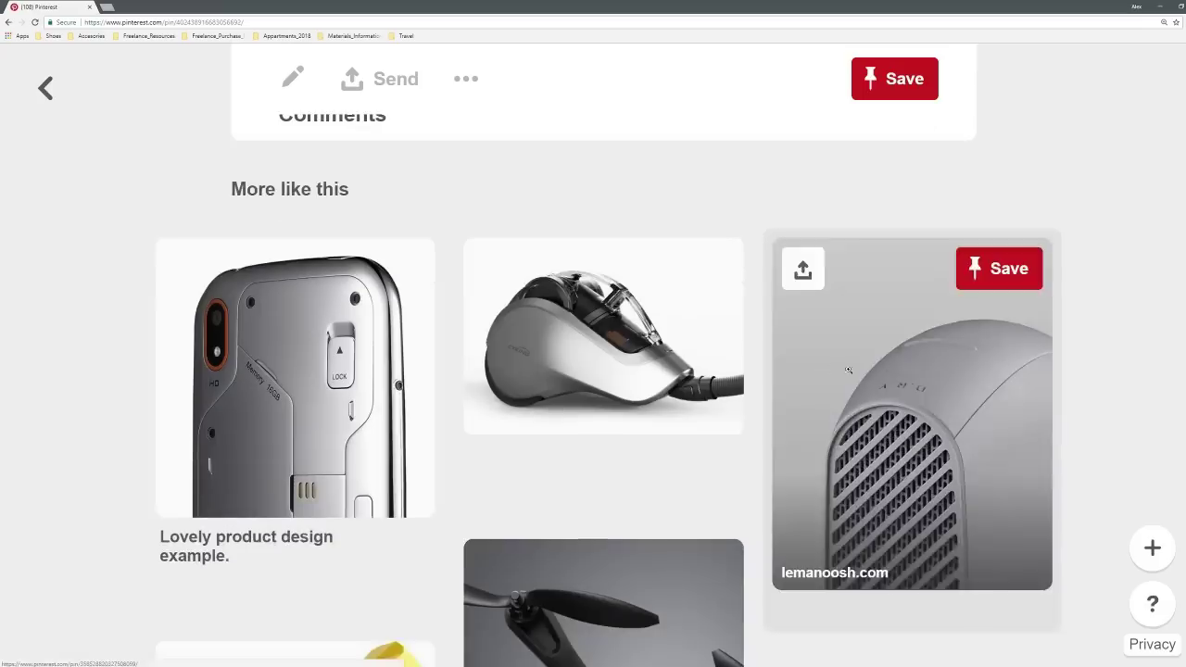
pyautogui.scroll(6, 1097, 223)
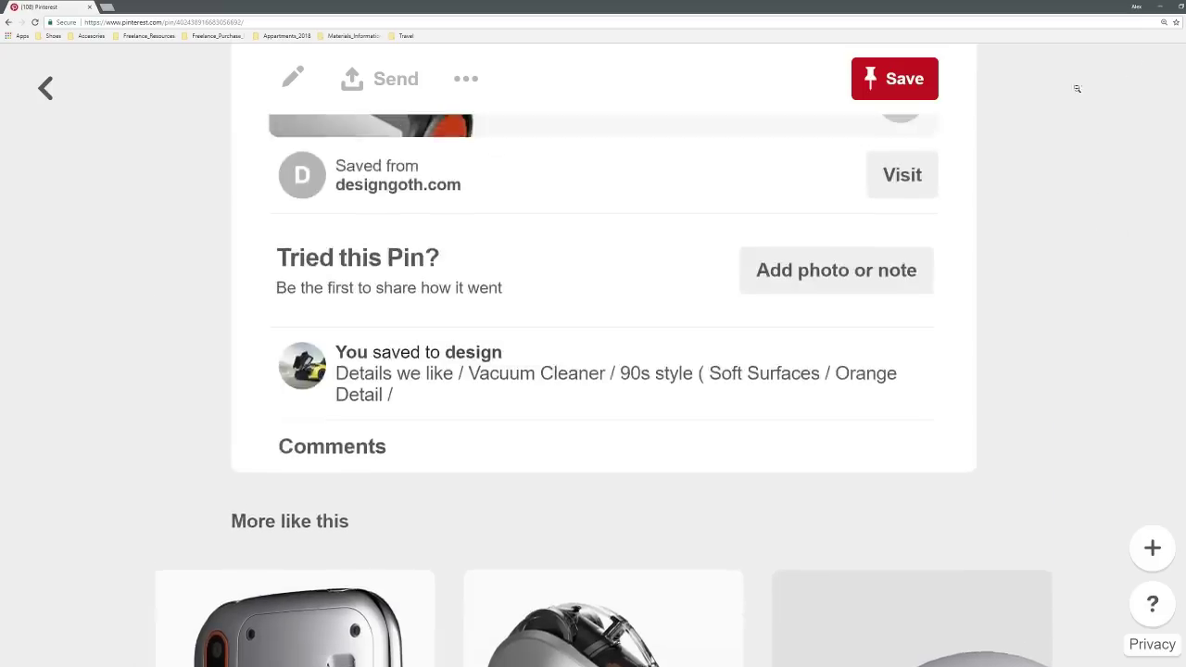
pyautogui.click(38, 96)
# Step: Review the design board's pins back up to its start and look again at the first product details
pyautogui.scroll(10, 1093, 374)
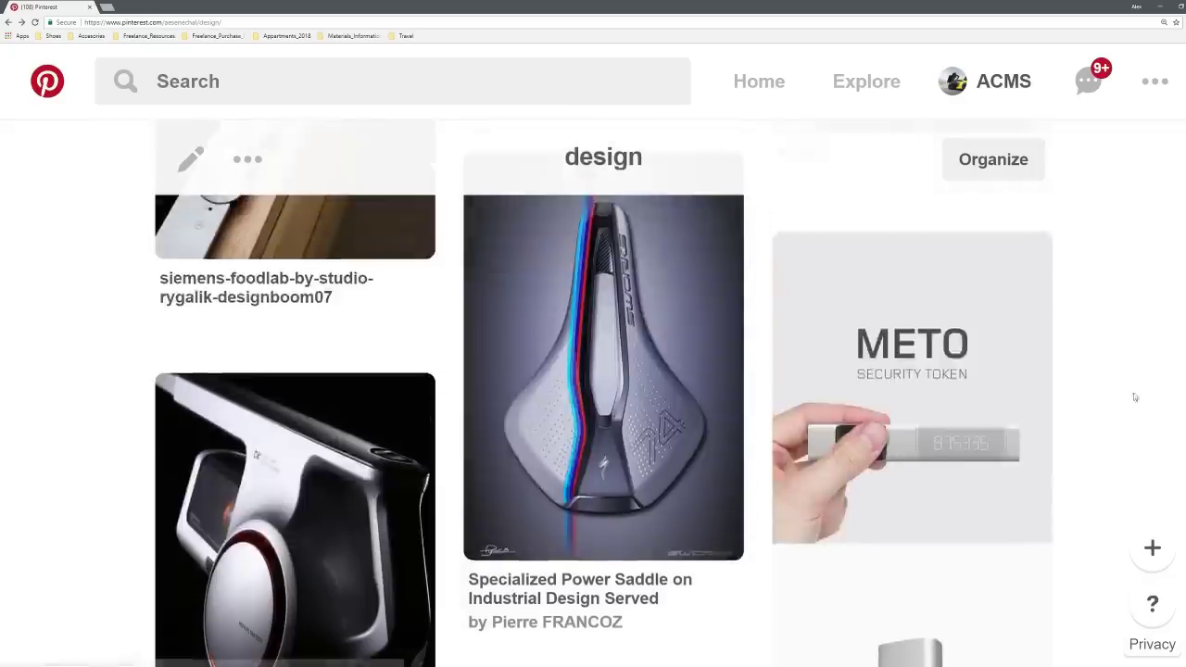
pyautogui.scroll(10, 1093, 374)
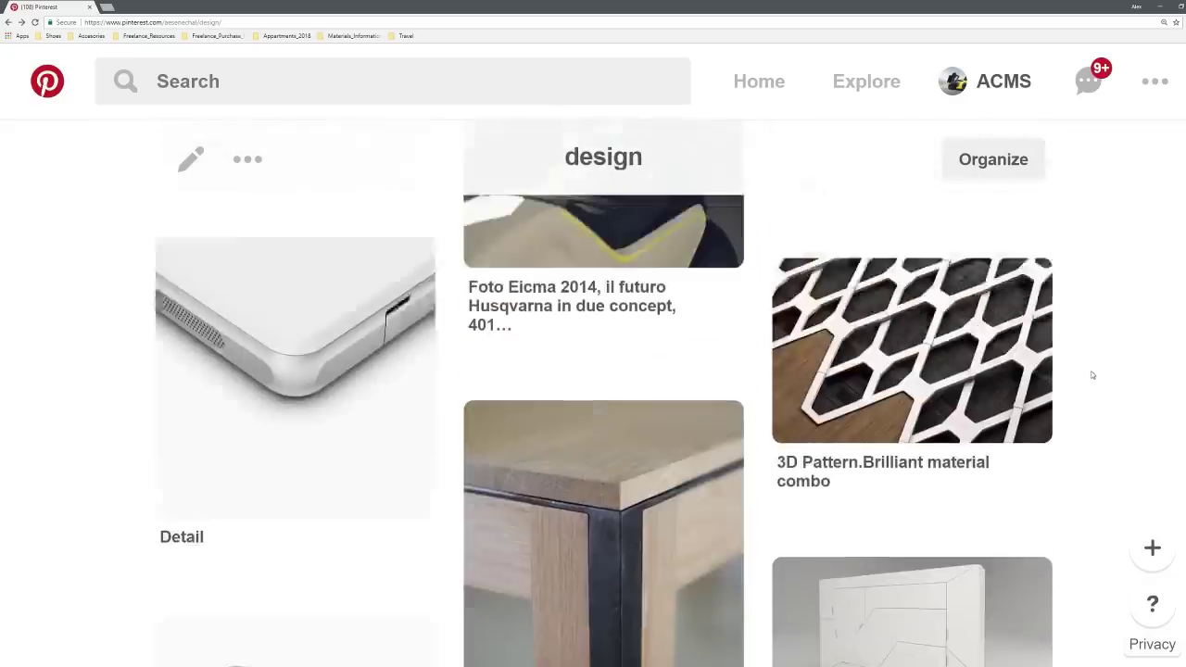
pyautogui.scroll(10, 1087, 378)
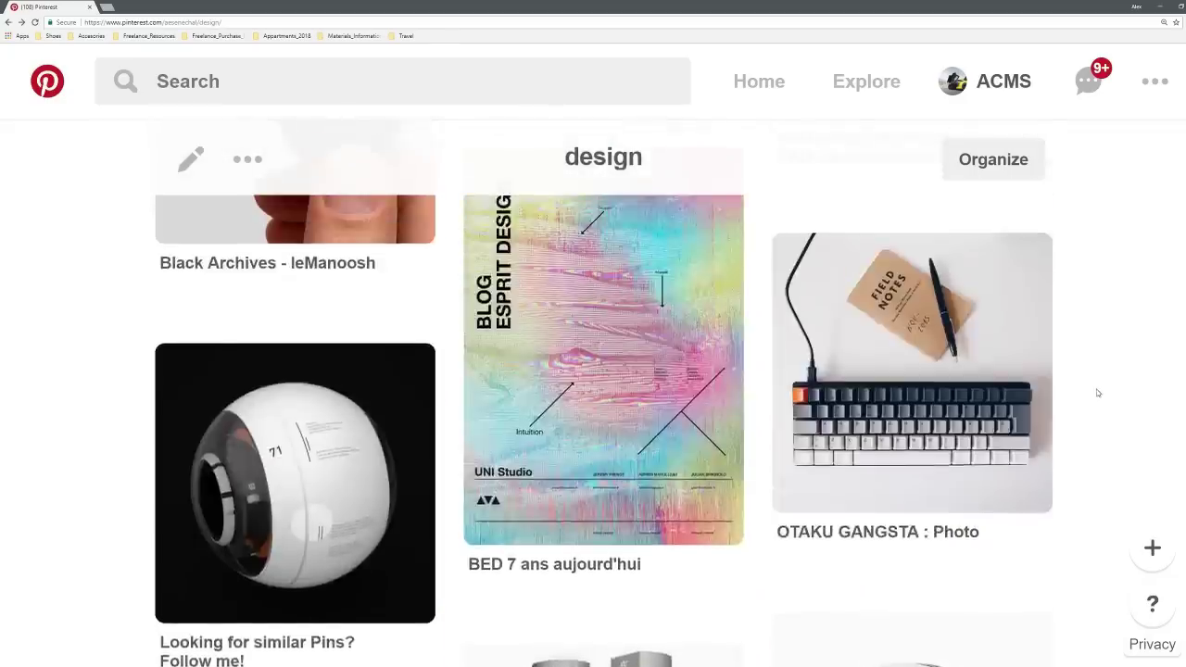
pyautogui.scroll(3, 1047, 377)
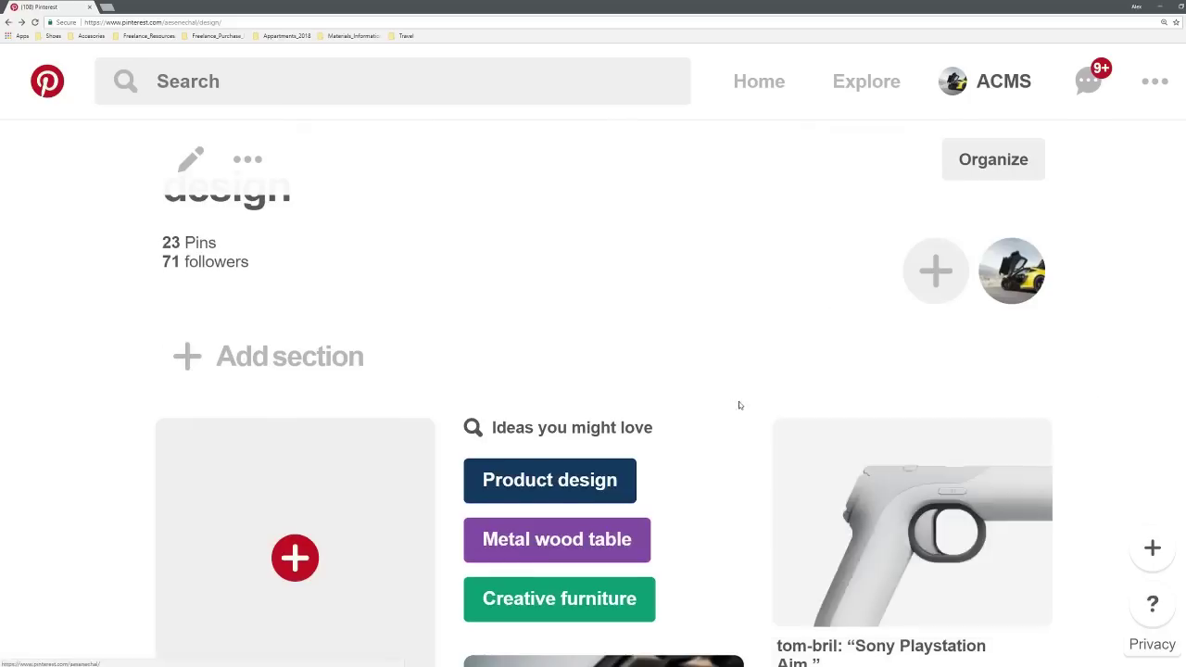
pyautogui.scroll(-3, 741, 406)
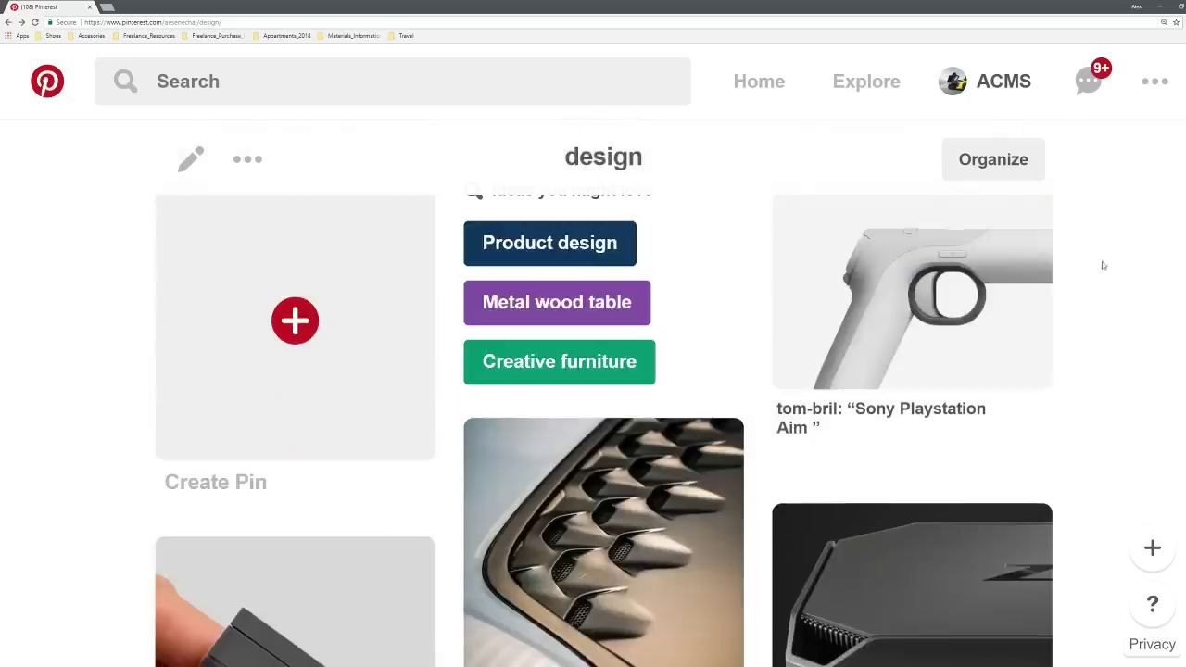
pyautogui.scroll(-3, 1118, 312)
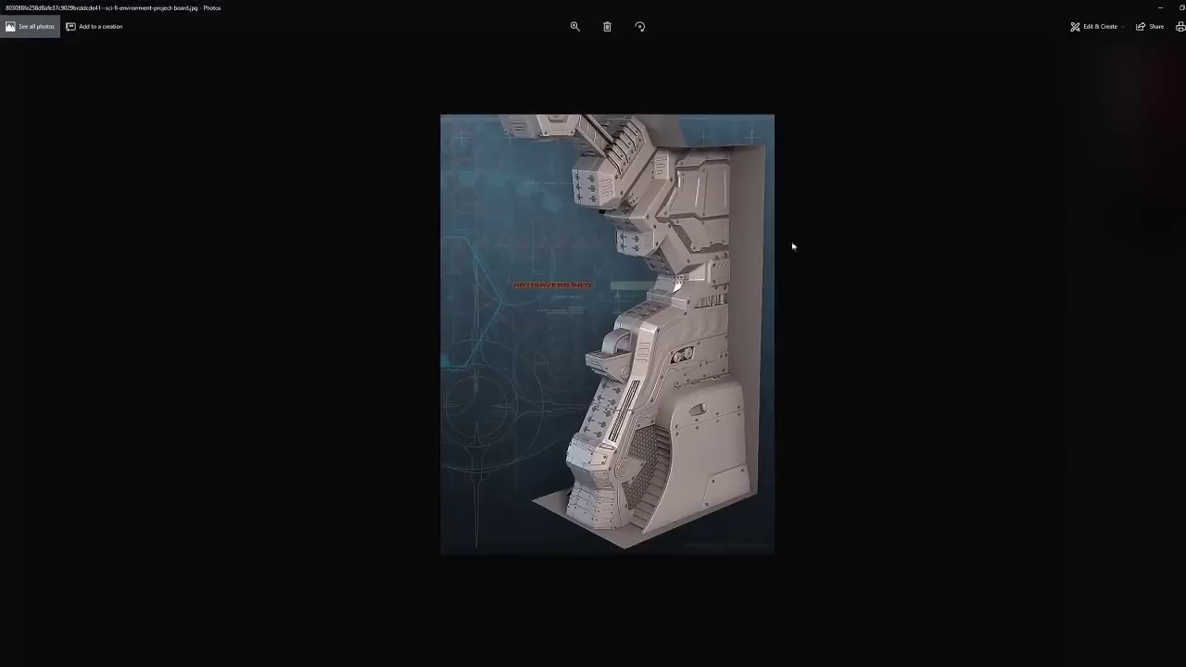
# Step: Switch to Photos and examine the sci-fi wall piece's riveted base, vents and middle section up close and as a whole
pyautogui.scroll(5, 758, 502)
pyautogui.moveTo(758, 503); pyautogui.dragTo(767, 320)
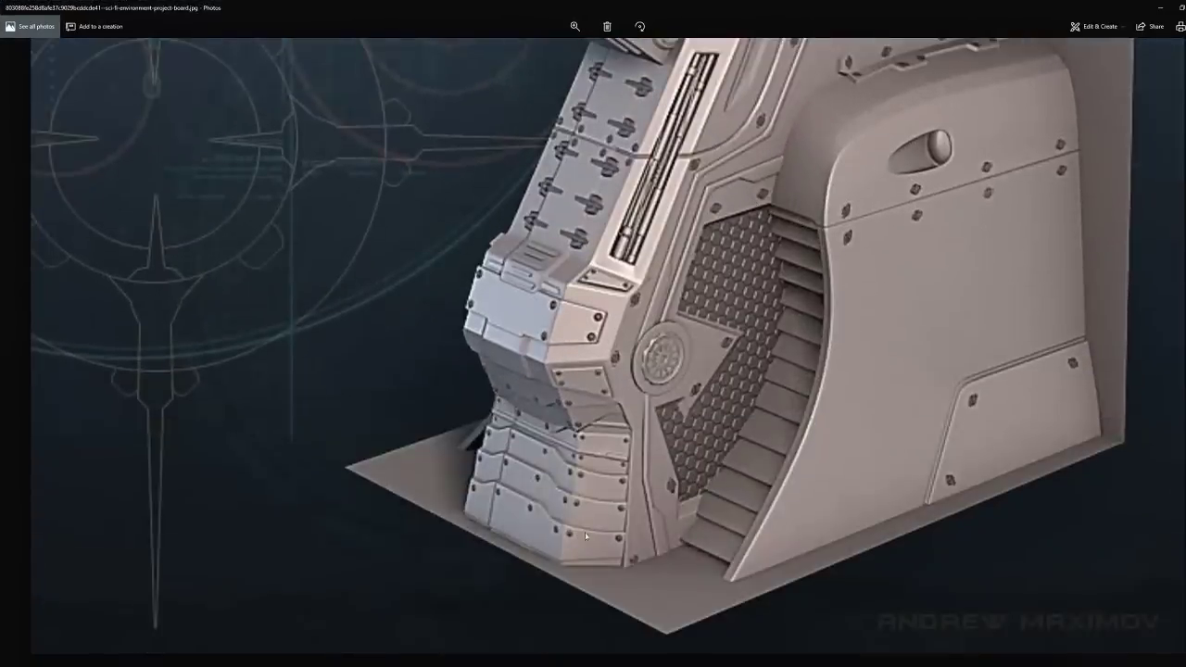
pyautogui.scroll(3, 633, 302)
pyautogui.scroll(3, 655, 280)
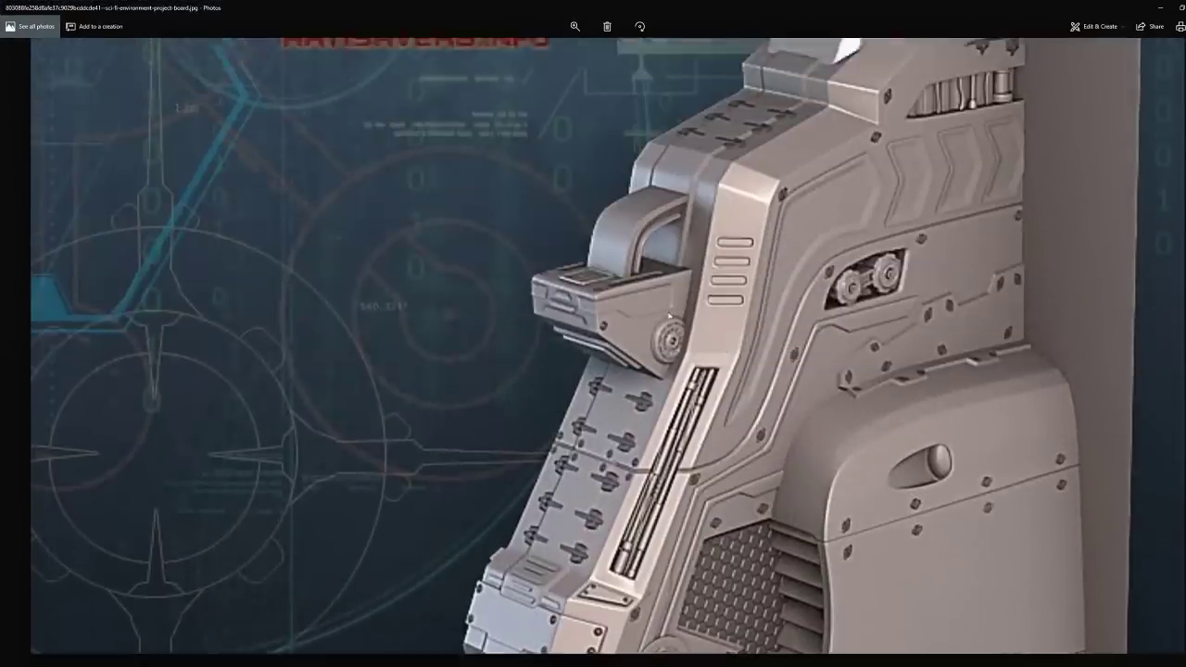
pyautogui.scroll(-5, 888, 151)
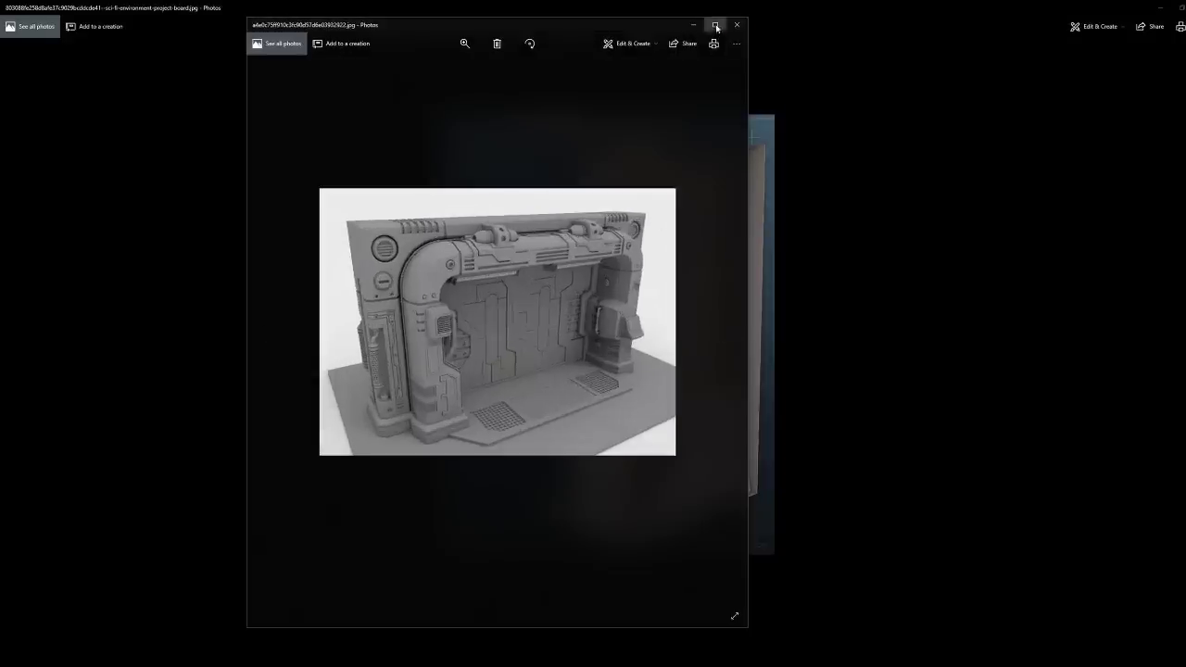
# Step: Enlarge the grey sci-fi doorway render to full screen and examine its pipes, panels and floor grates
pyautogui.click(715, 26)
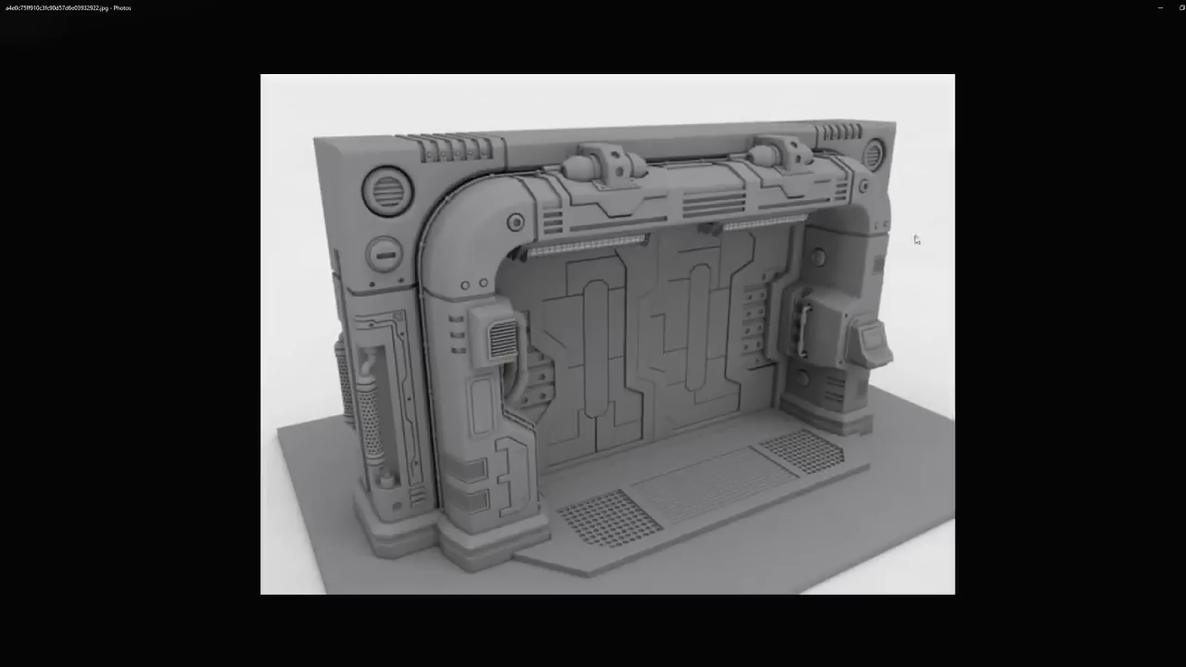
pyautogui.scroll(-3, 918, 245)
pyautogui.scroll(3, 919, 250)
# Step: Browse forward past the sci-fi wall piece and the battleship to The Arc interior render
pyautogui.press('Right')
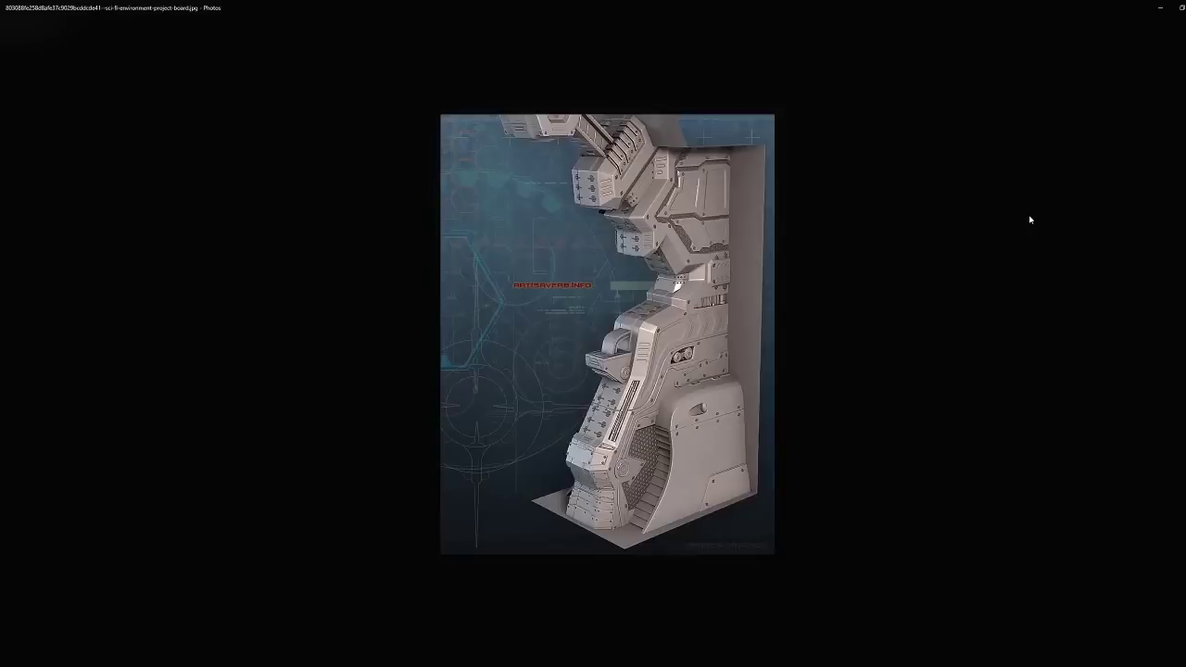
pyautogui.press('Right')
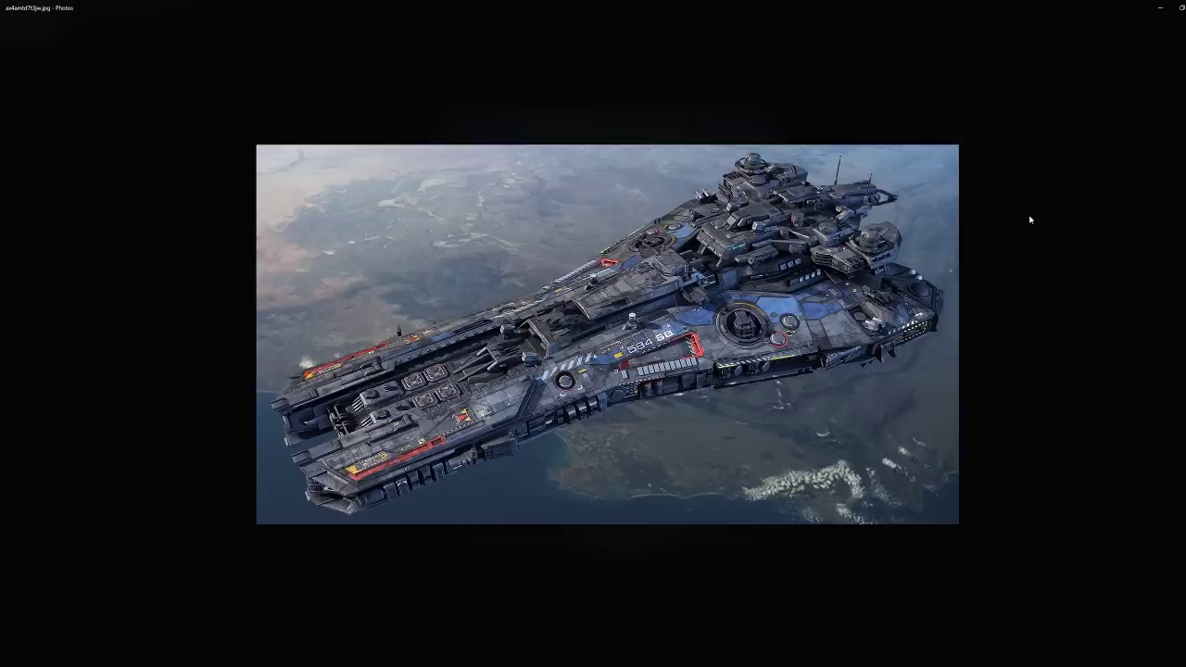
pyautogui.press('Right')
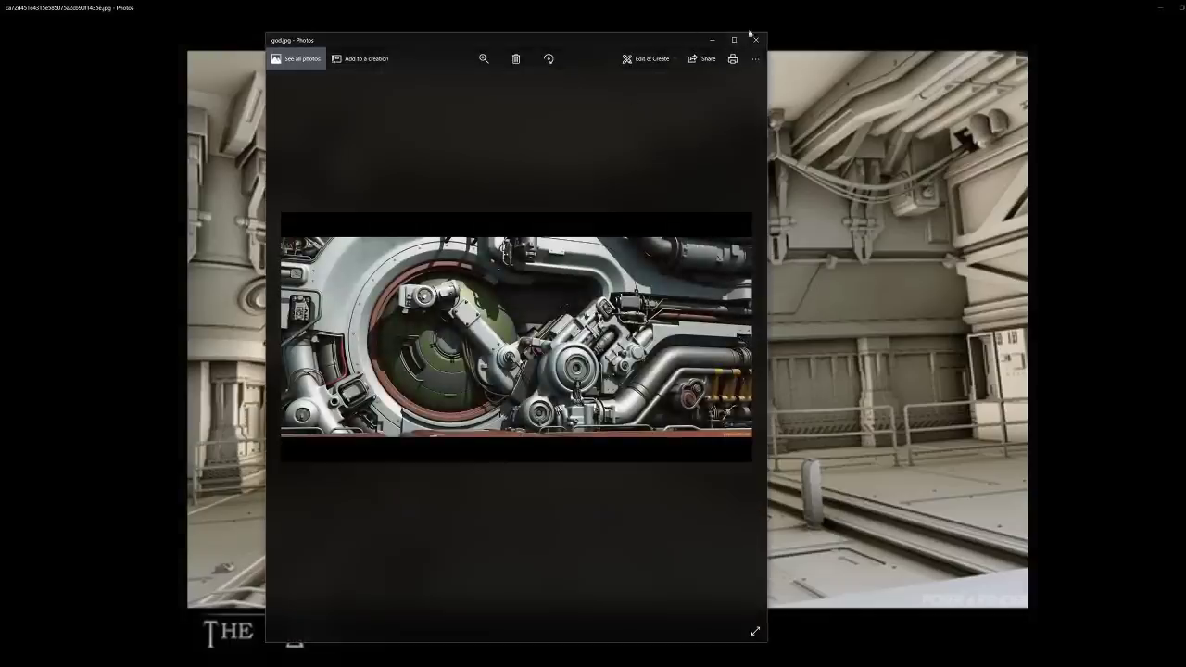
# Step: Enlarge the god.jpg mechanical arm image to full screen and examine its joints, pipes and cables up close and as a whole
pyautogui.click(743, 43)
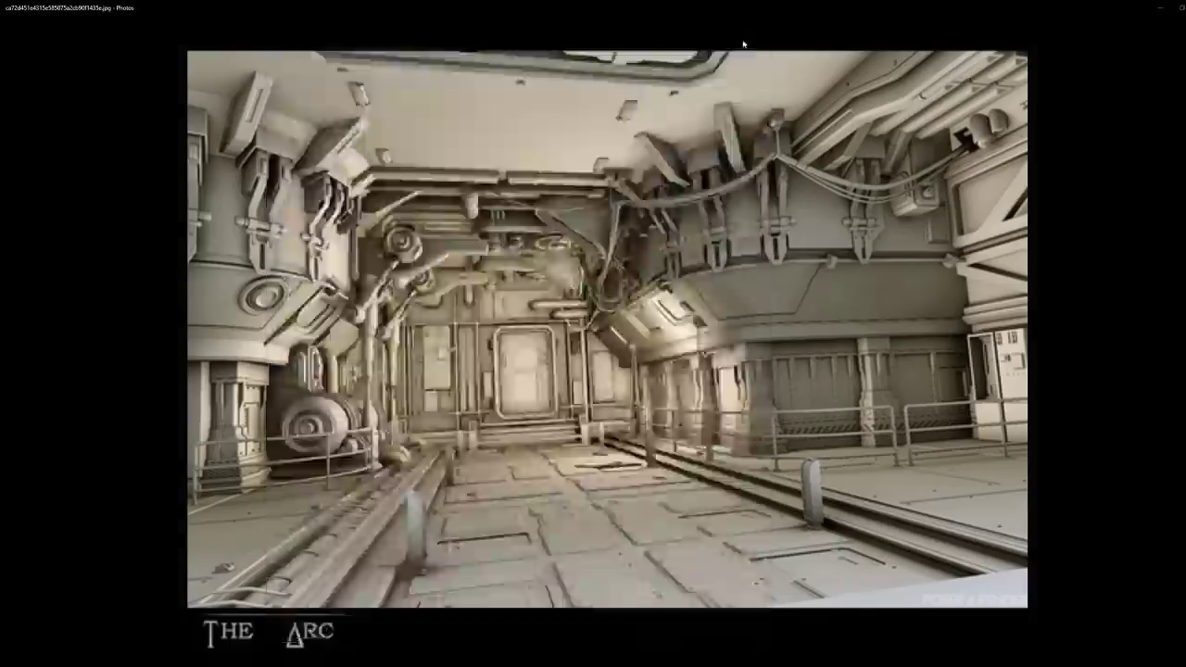
pyautogui.hotkey('alt', 'Tab')
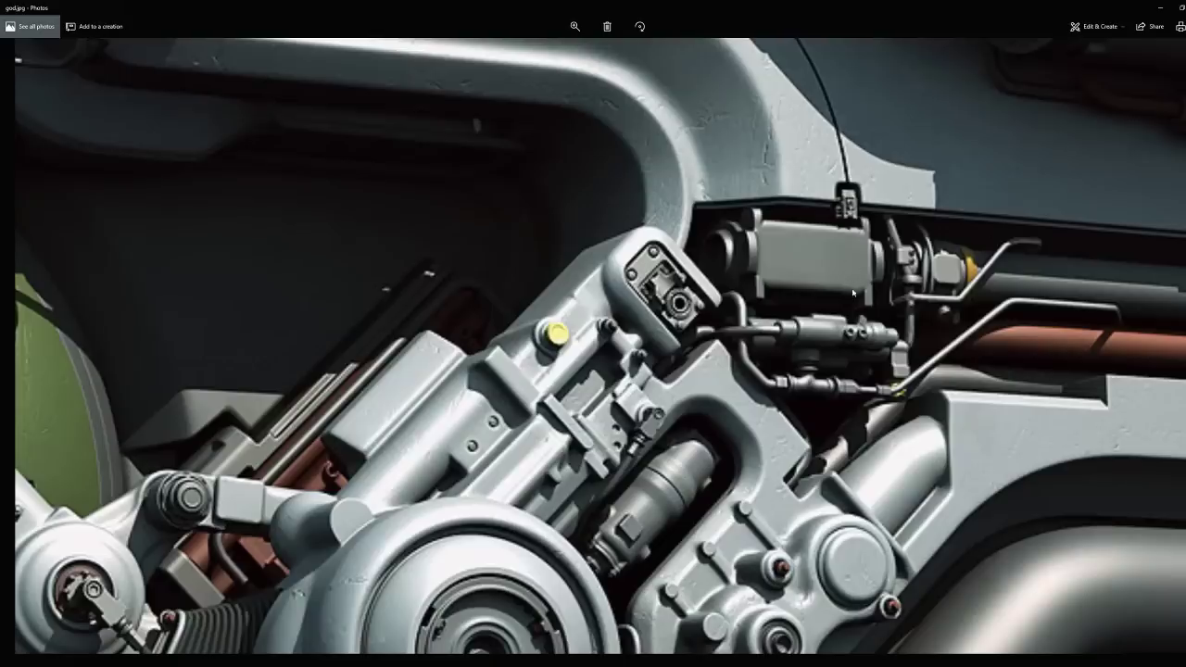
pyautogui.scroll(-5, 857, 302)
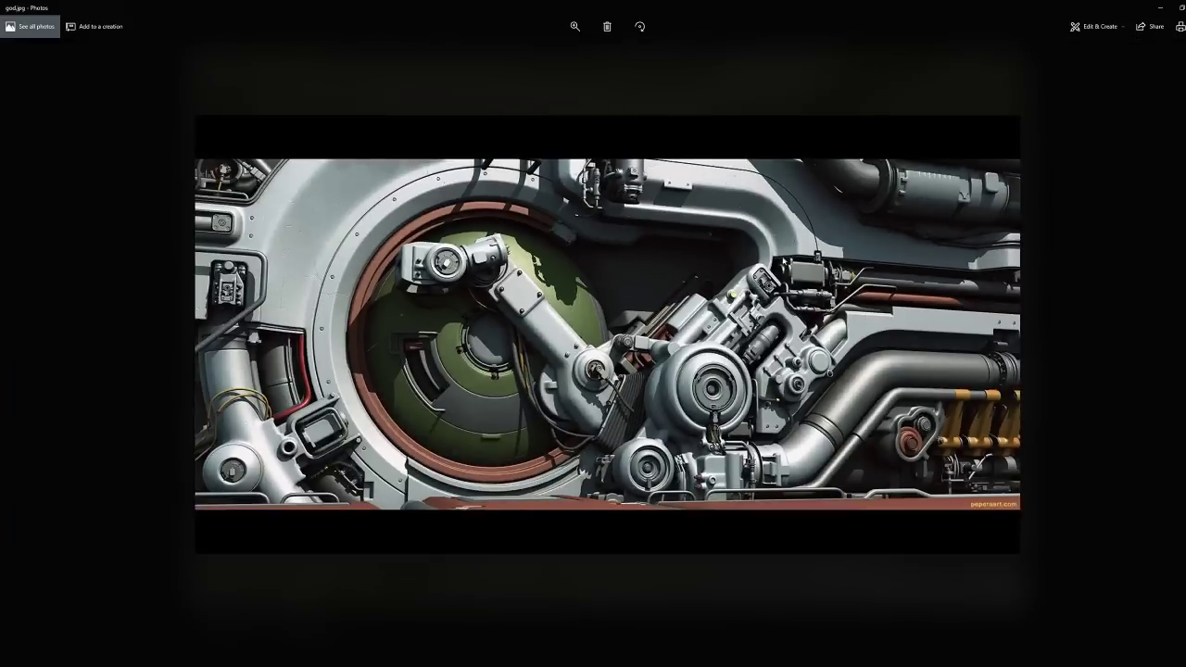
pyautogui.scroll(3, 650, 107)
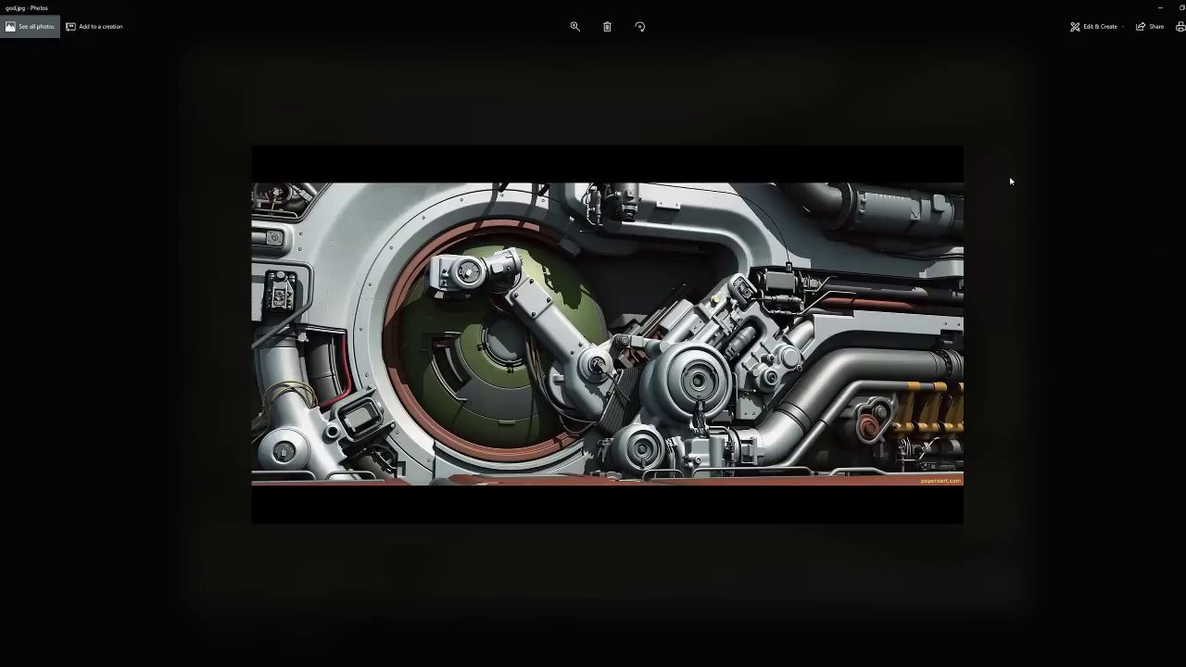
# Step: Browse forward past the two Karakter spacecraft modules and the cabled robot head bust to the battleship image
pyautogui.press('Right')
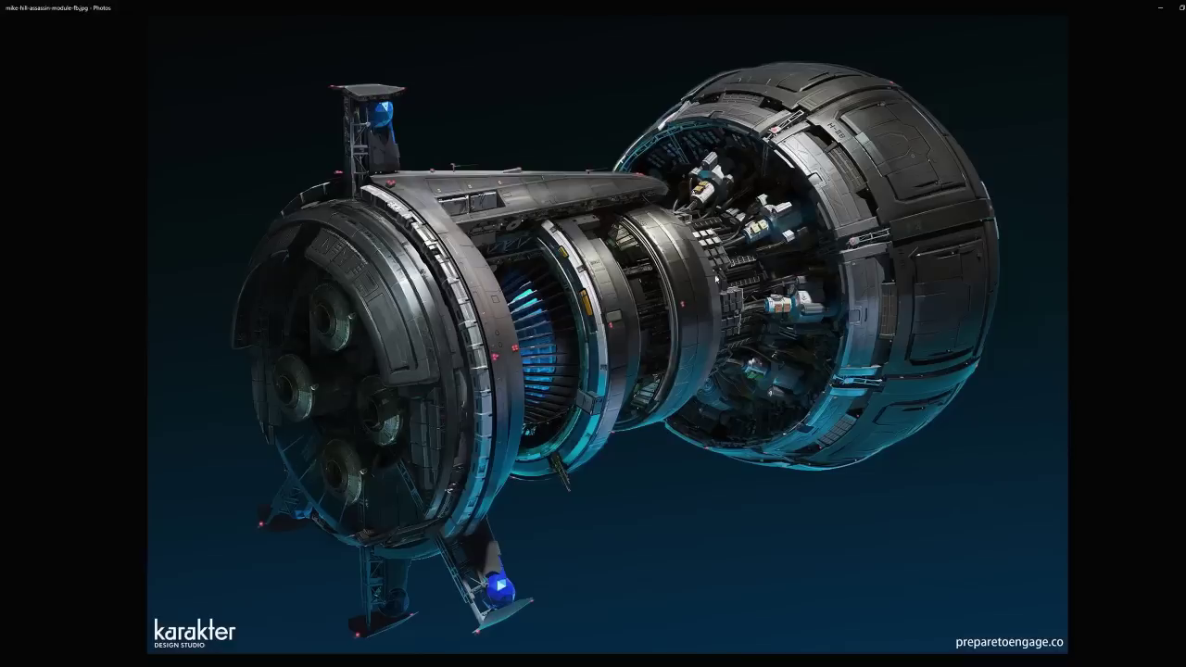
pyautogui.press('Right')
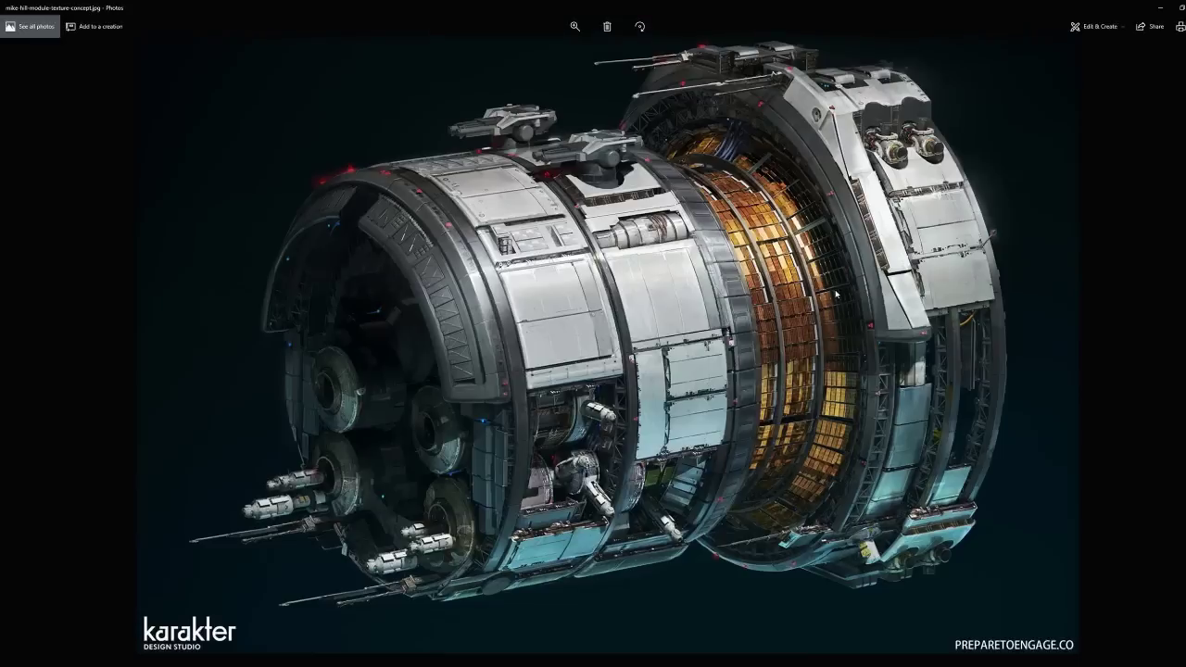
pyautogui.press('Right')
pyautogui.press('Right')
pyautogui.press('Right')
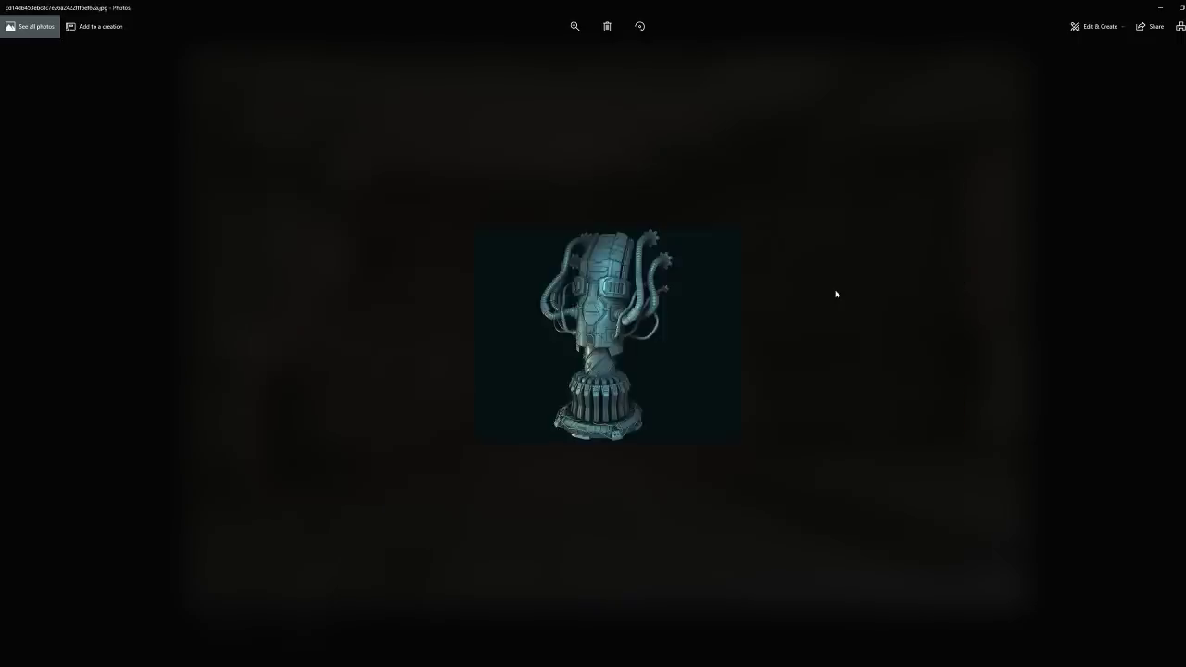
pyautogui.press('Right')
pyautogui.press('Right')
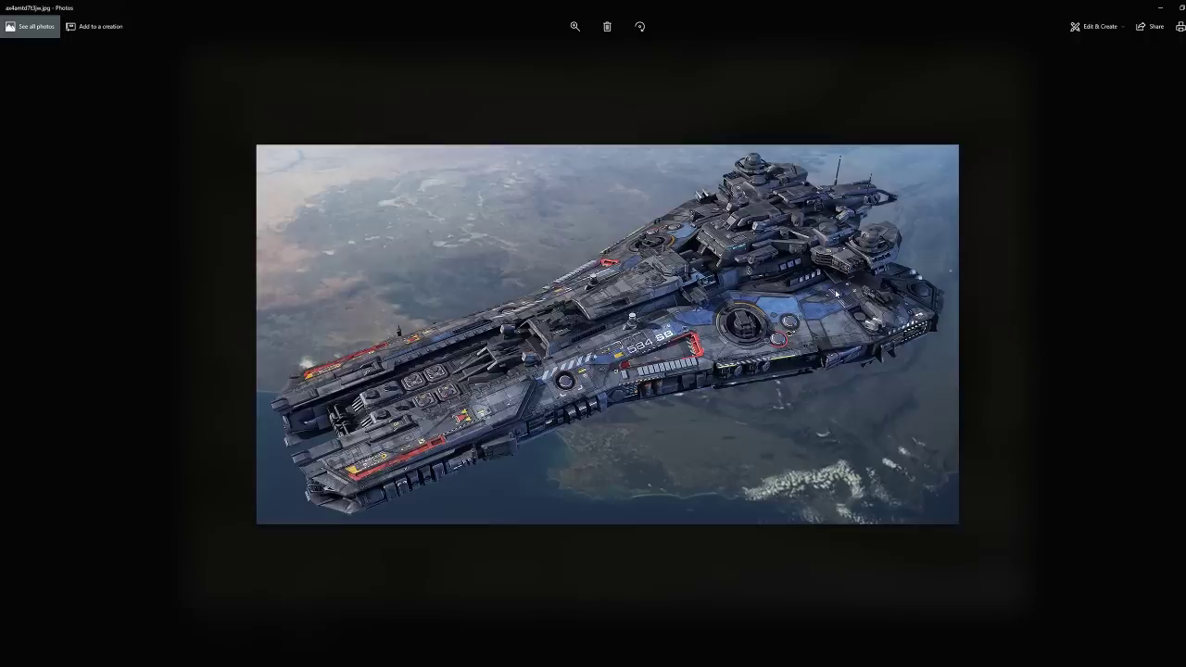
# Step: Browse forward past the battleship and the sci-fi corridor with crates to the U.N. Space Navy spaceship sheet
pyautogui.press('Right')
pyautogui.press('Right')
pyautogui.press('Right')
pyautogui.press('Right')
pyautogui.press('Right')
pyautogui.press('Left')
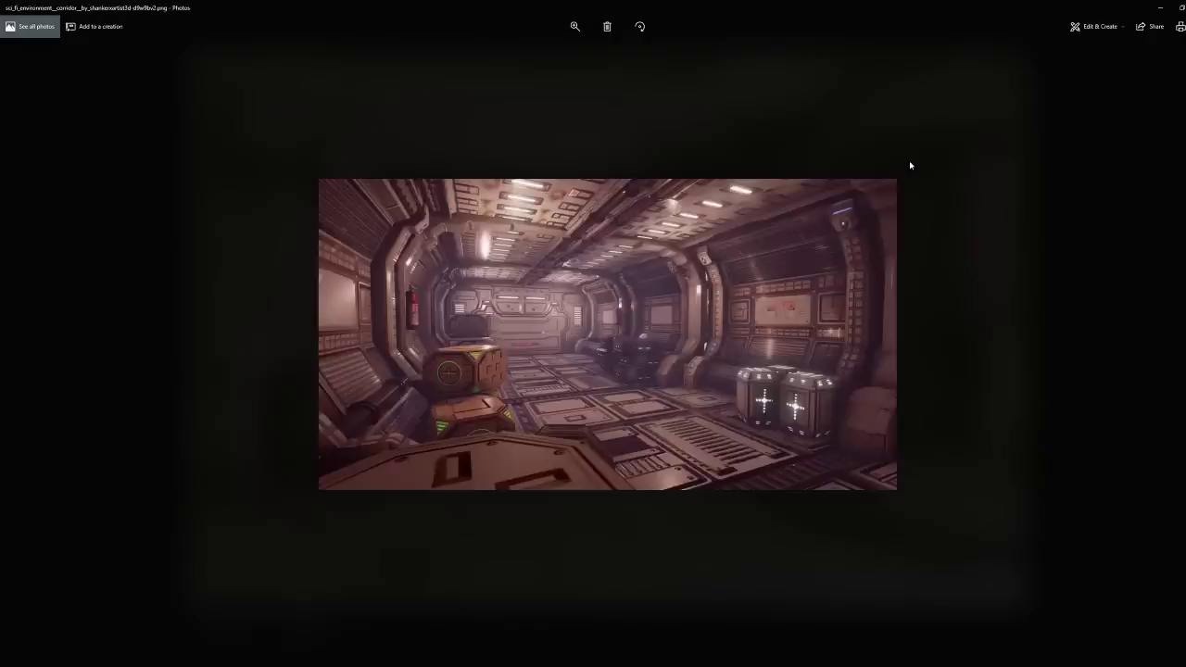
pyautogui.press('Right')
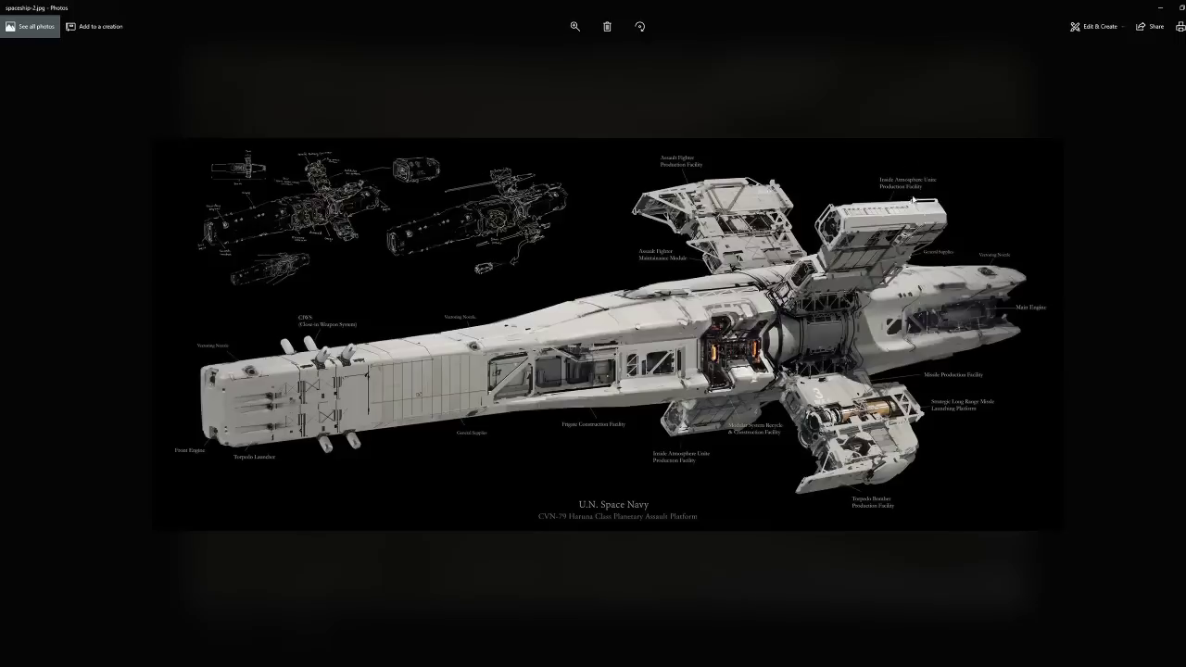
# Step: Examine the U.N. Space Navy ship's hull panels and exposed modules up close and as a whole, and browse on past The Arc interior
pyautogui.scroll(3, 686, 327)
pyautogui.moveTo(609, 310); pyautogui.dragTo(748, 295)
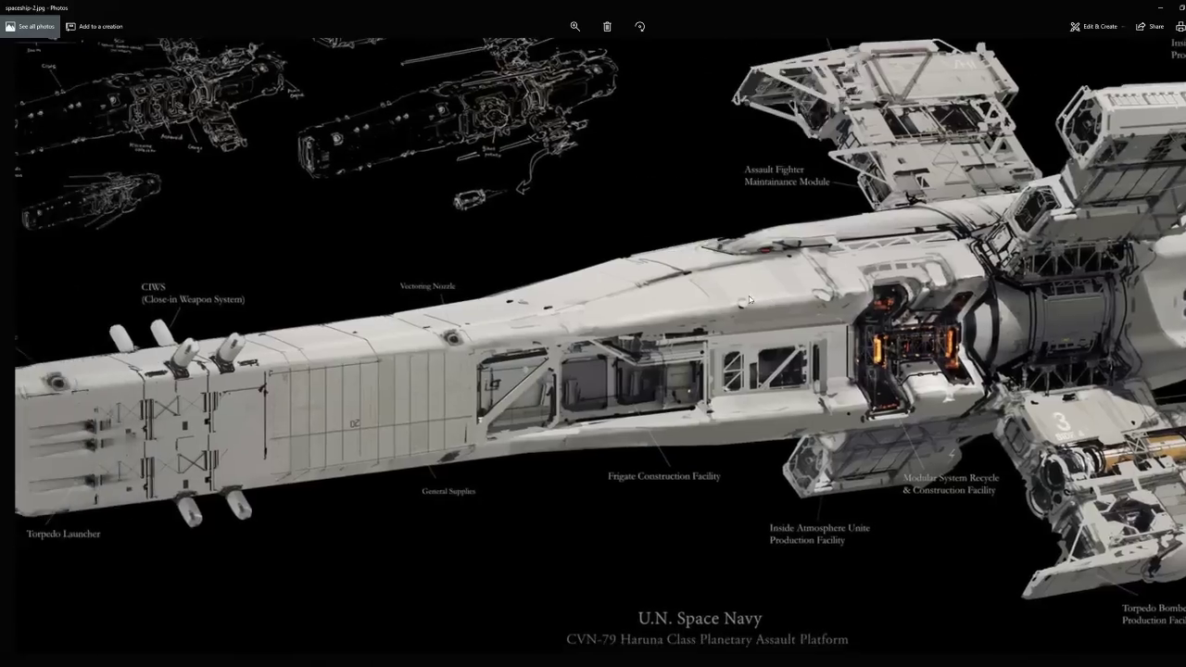
pyautogui.scroll(-3, 622, 371)
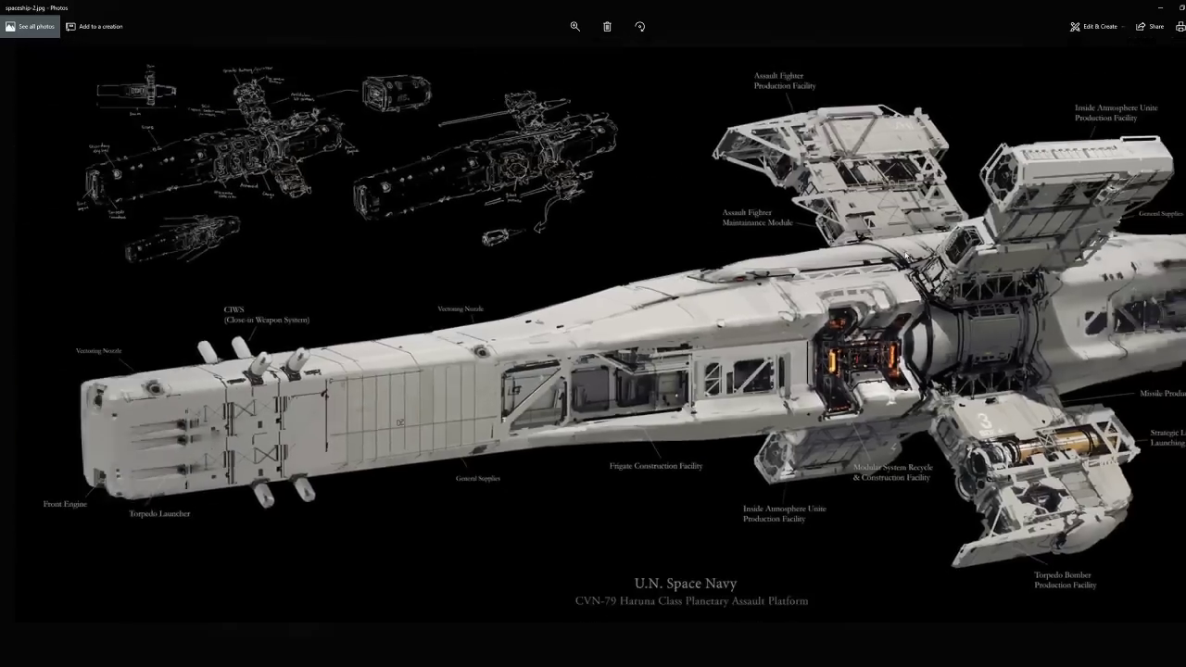
pyautogui.scroll(-2, 926, 239)
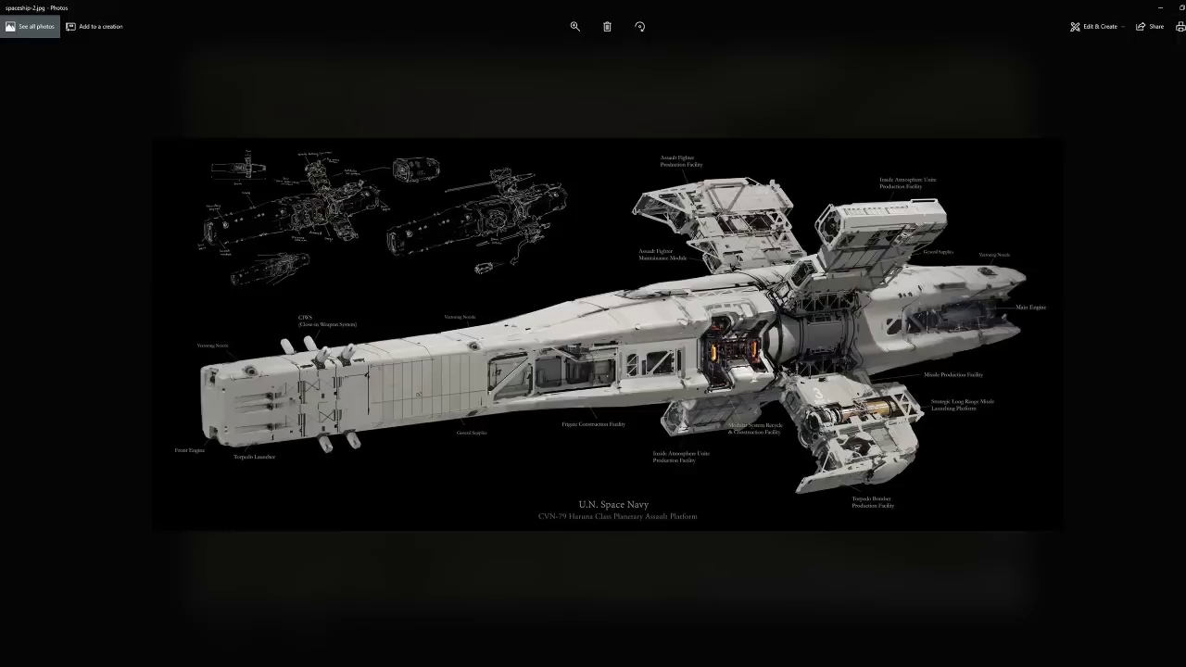
pyautogui.press('Right')
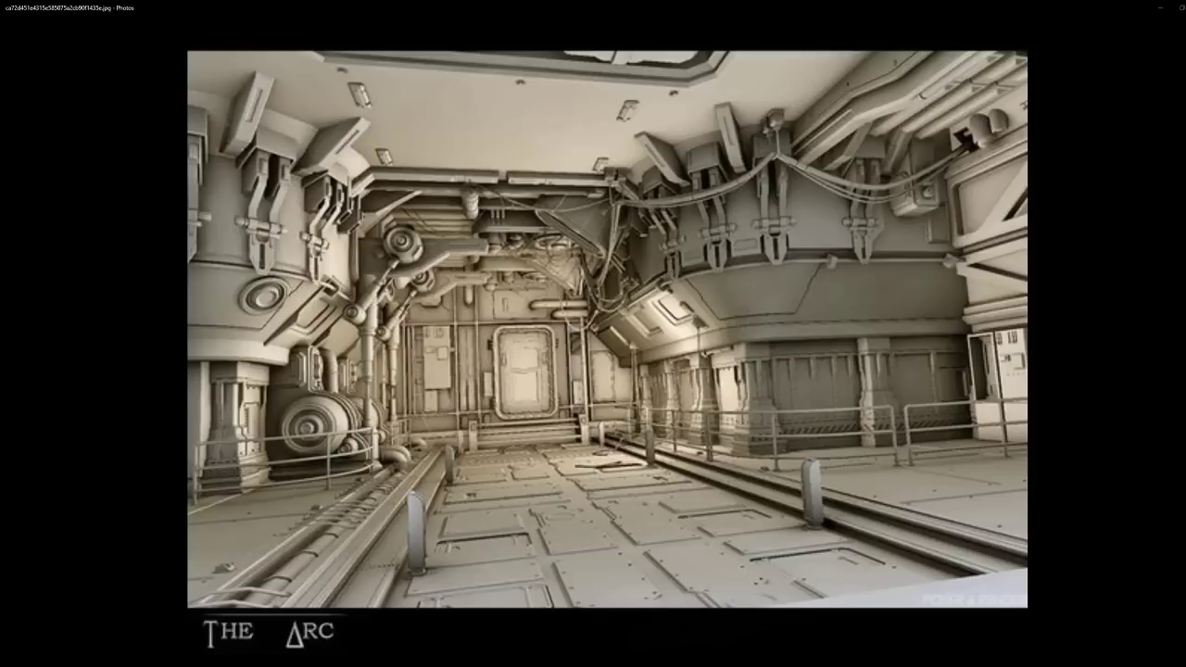
pyautogui.press('Right')
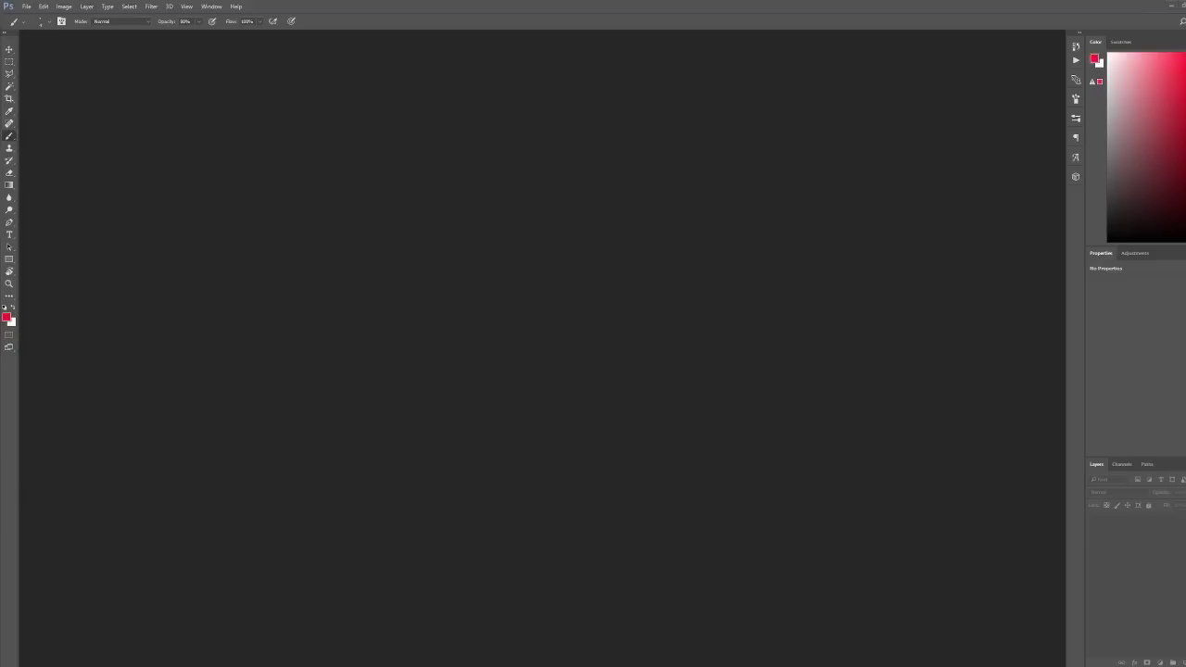
# Step: Open the hoverbike colour concept in Photoshop and add a new layer above the background
pyautogui.moveTo(889, 375); pyautogui.dragTo(741, 386)
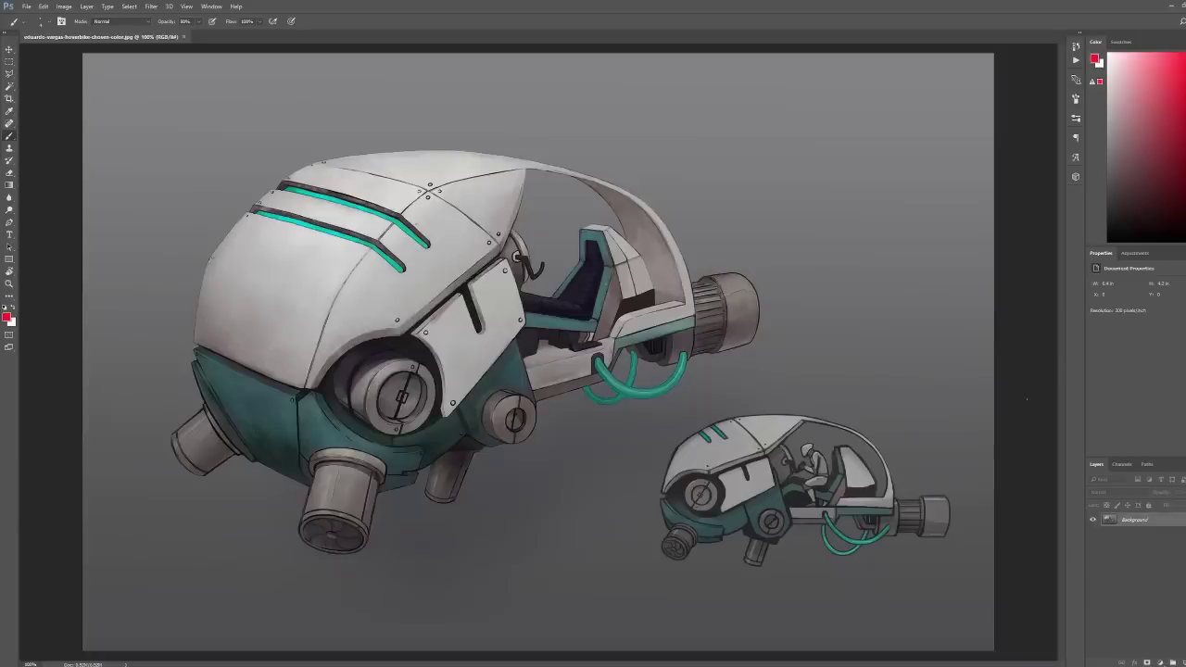
pyautogui.hotkey('ctrl', 'shift', 'alt', 'n')
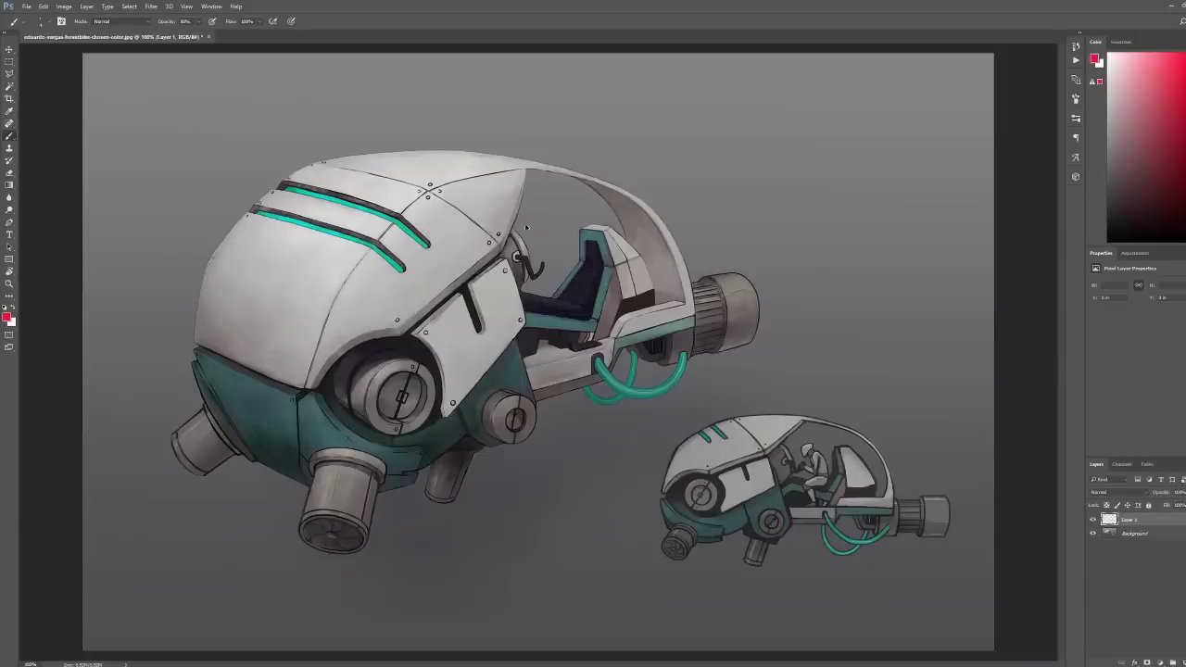
pyautogui.scroll(2, 526, 227)
pyautogui.moveTo(525, 227); pyautogui.dragTo(623, 229)
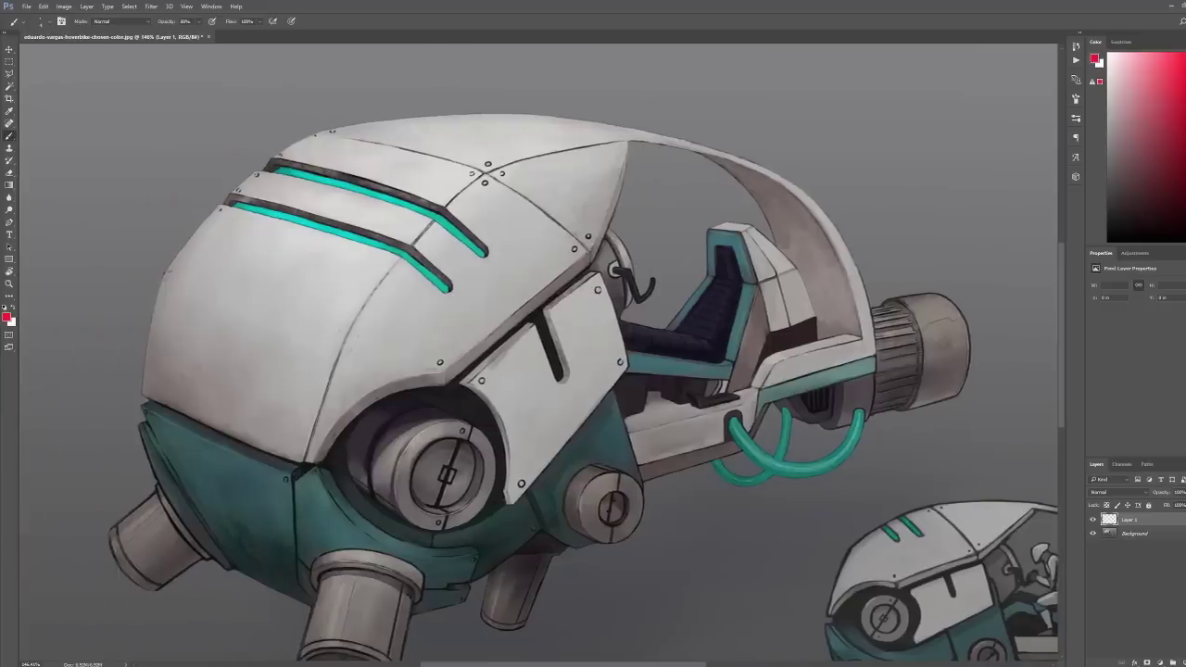
# Step: Trace the four panel seams meeting at the riveted junction on the hoverbike's white shell with straight red lines
pyautogui.click(489, 175)
pyautogui.keyDown('shift'); pyautogui.click(586, 250); pyautogui.keyUp('shift')
pyautogui.click(500, 171)
pyautogui.keyDown('shift'); pyautogui.click(627, 141); pyautogui.keyUp('shift')
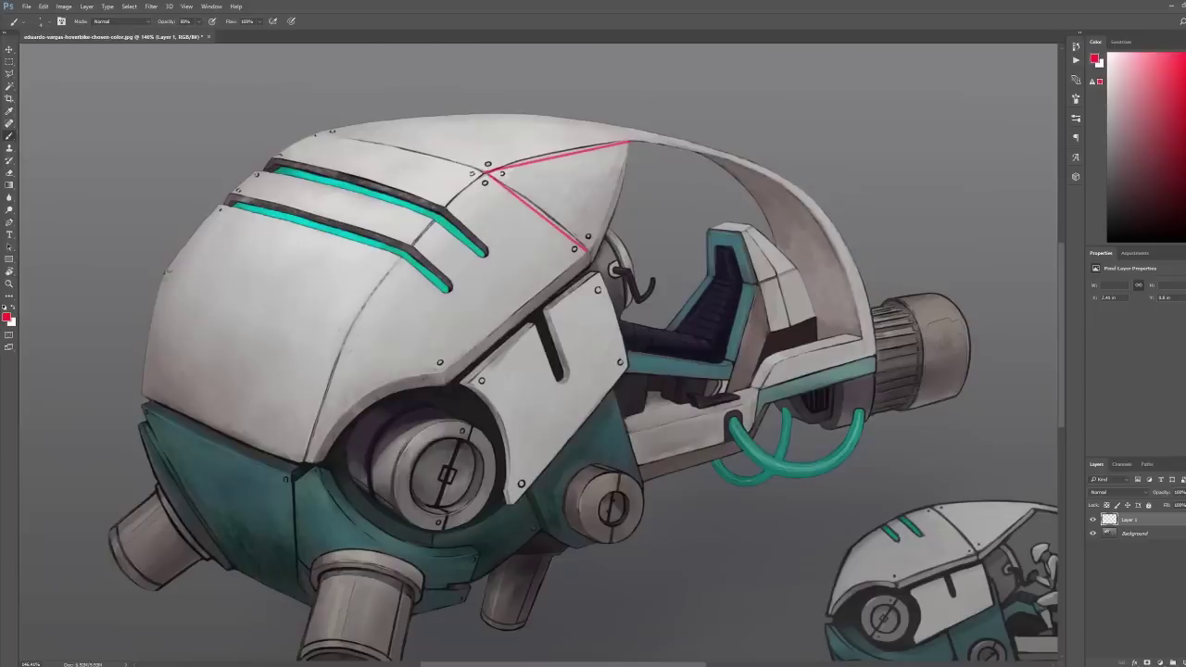
pyautogui.click(485, 171)
pyautogui.keyDown('shift'); pyautogui.click(321, 130); pyautogui.keyUp('shift')
pyautogui.click(445, 206)
pyautogui.keyDown('shift'); pyautogui.click(484, 172); pyautogui.keyUp('shift')
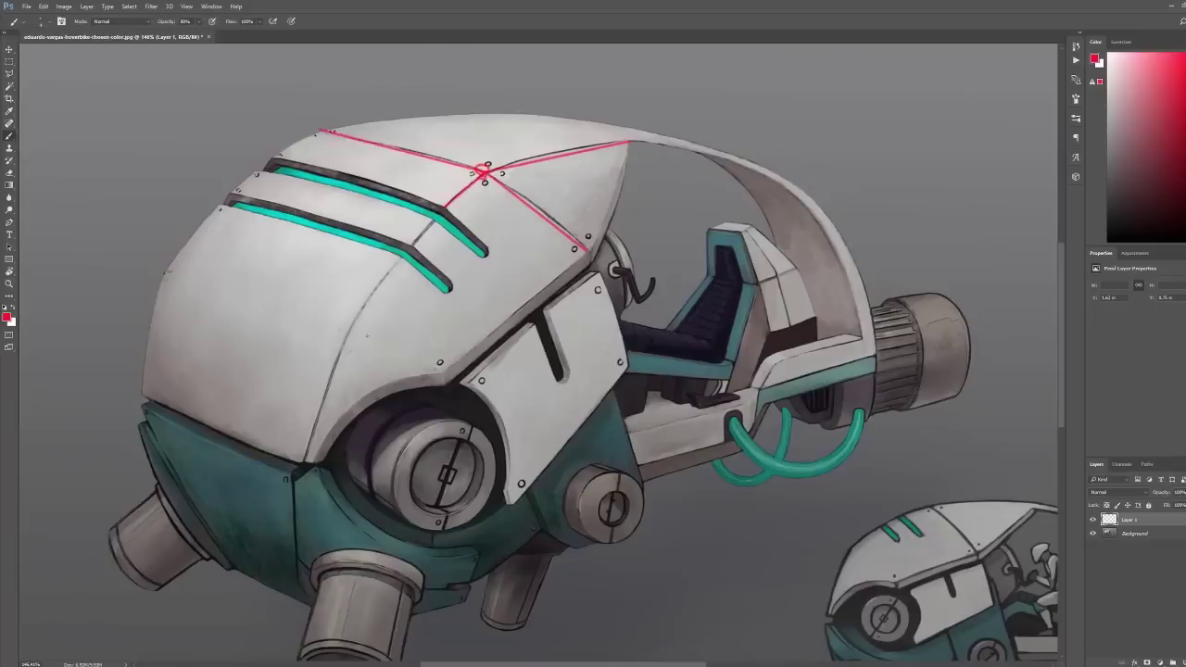
# Step: Trace the front shell seam down into the teal lower body in red, and undo the strokes
pyautogui.moveTo(398, 258)
pyautogui.mouseDown()
pyautogui.moveTo(349, 339)
pyautogui.moveTo(293, 526)
pyautogui.mouseUp()
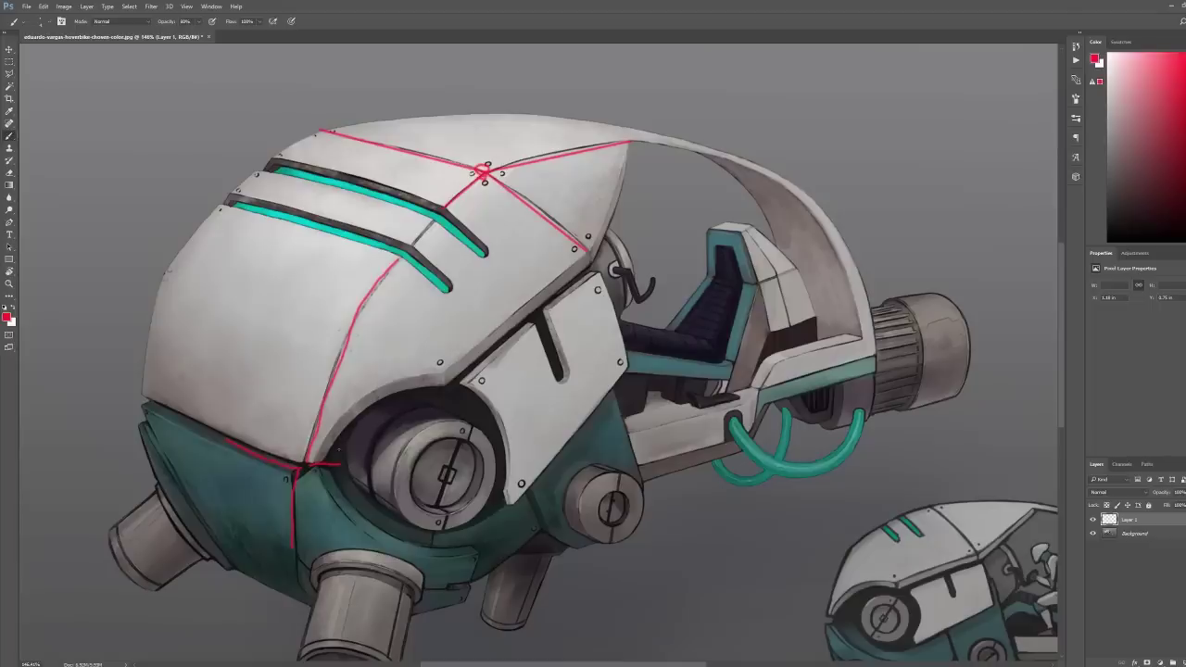
pyautogui.hotkey('ctrl', 'z')
pyautogui.hotkey('ctrl', 'alt', 'z')
pyautogui.hotkey('ctrl', 'alt', 'z')
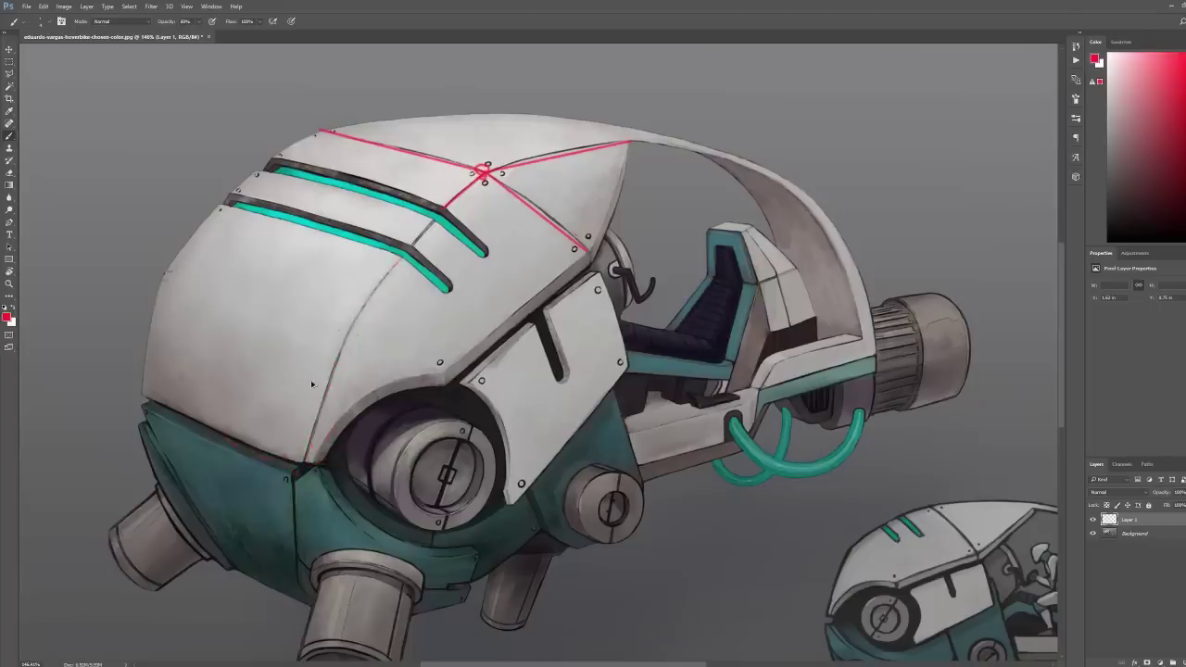
# Step: Sample the shell's light grey and paint over the seam running down the front of the white shell with a larger brush
pyautogui.keyDown('alt'); pyautogui.click(298, 400); pyautogui.keyUp('alt')
pyautogui.rightClick(314, 351)
pyautogui.click(366, 375)
pyautogui.press('Return')
pyautogui.moveTo(368, 313); pyautogui.dragTo(398, 259)
pyautogui.moveTo(329, 376)
pyautogui.mouseDown()
pyautogui.moveTo(304, 454)
pyautogui.moveTo(314, 442)
pyautogui.mouseUp()
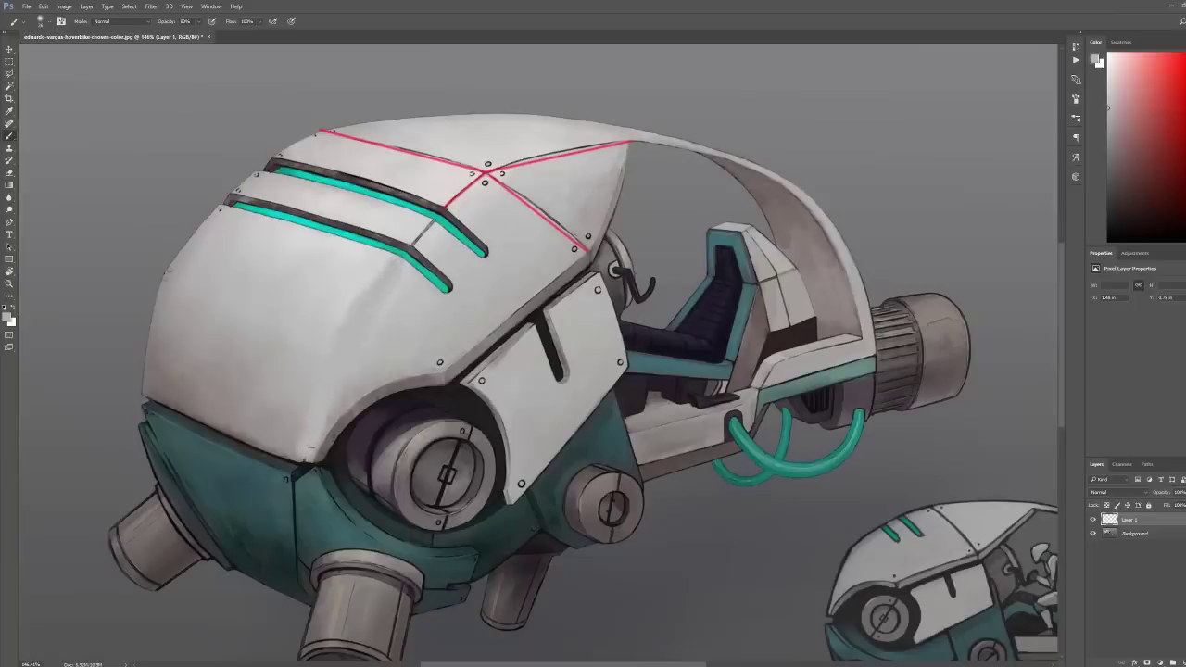
pyautogui.hotkey('ctrl', '0')
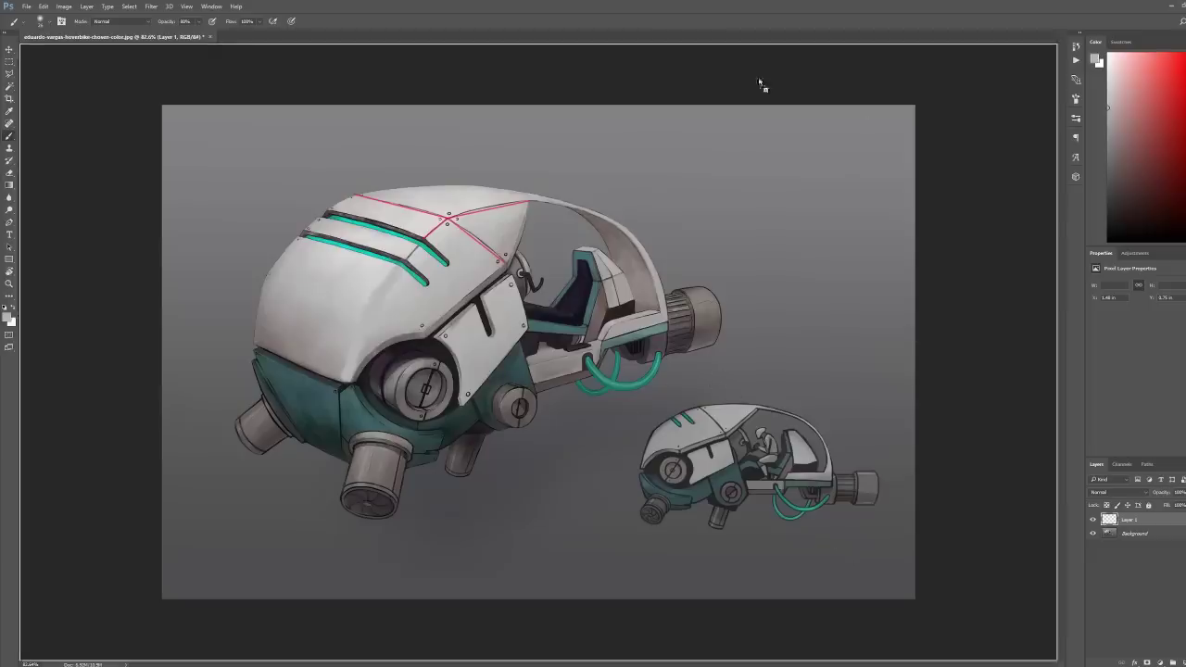
# Step: Open the blue-grey sci-fi door concept sheet as a separate document and set up a small red brush
pyautogui.moveTo(704, 0); pyautogui.dragTo(694, 33)
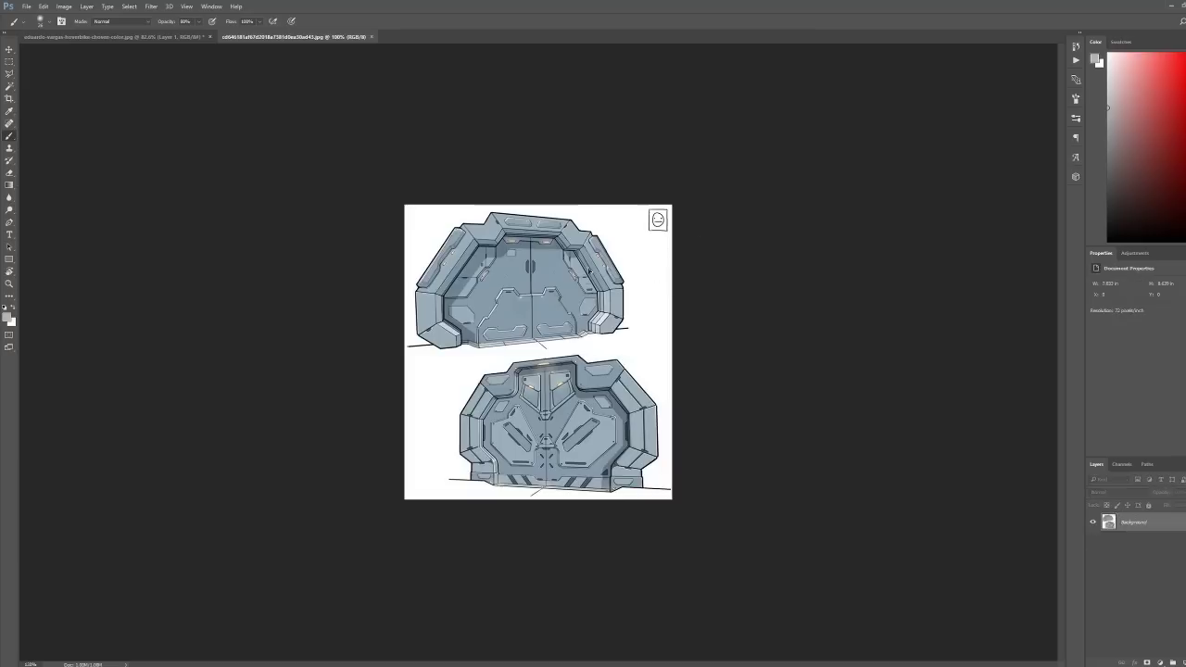
pyautogui.scroll(3, 580, 328)
pyautogui.press('d')
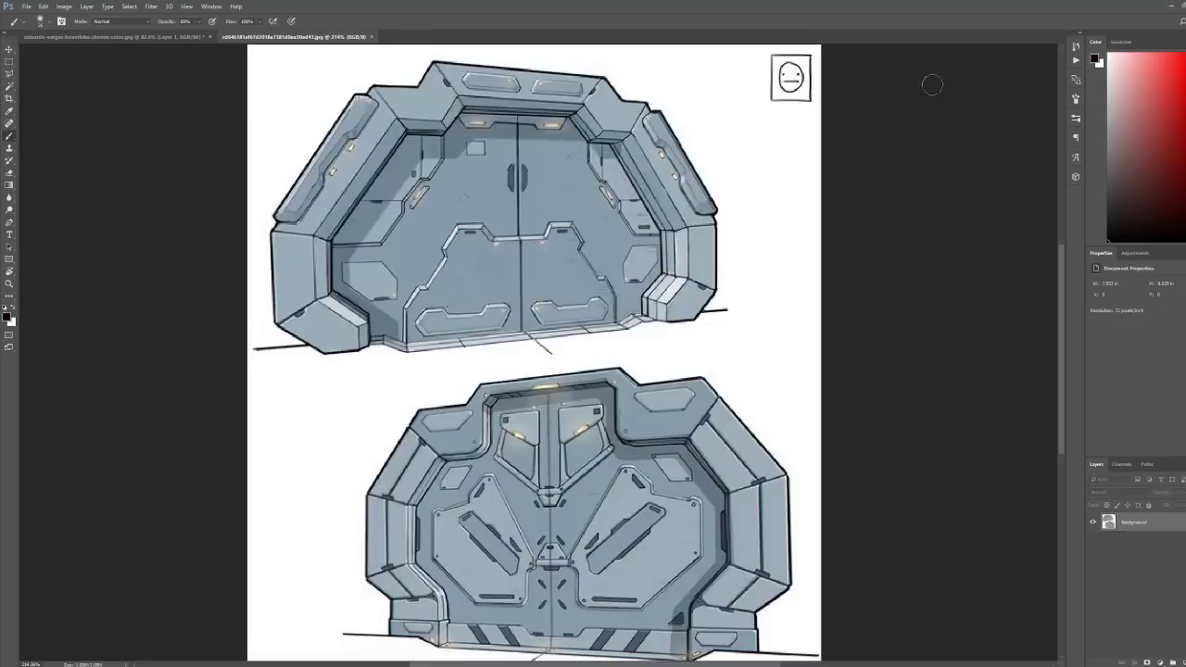
pyautogui.click(1179, 67)
pyautogui.rightClick(639, 195)
pyautogui.moveTo(672, 212); pyautogui.dragTo(665, 213)
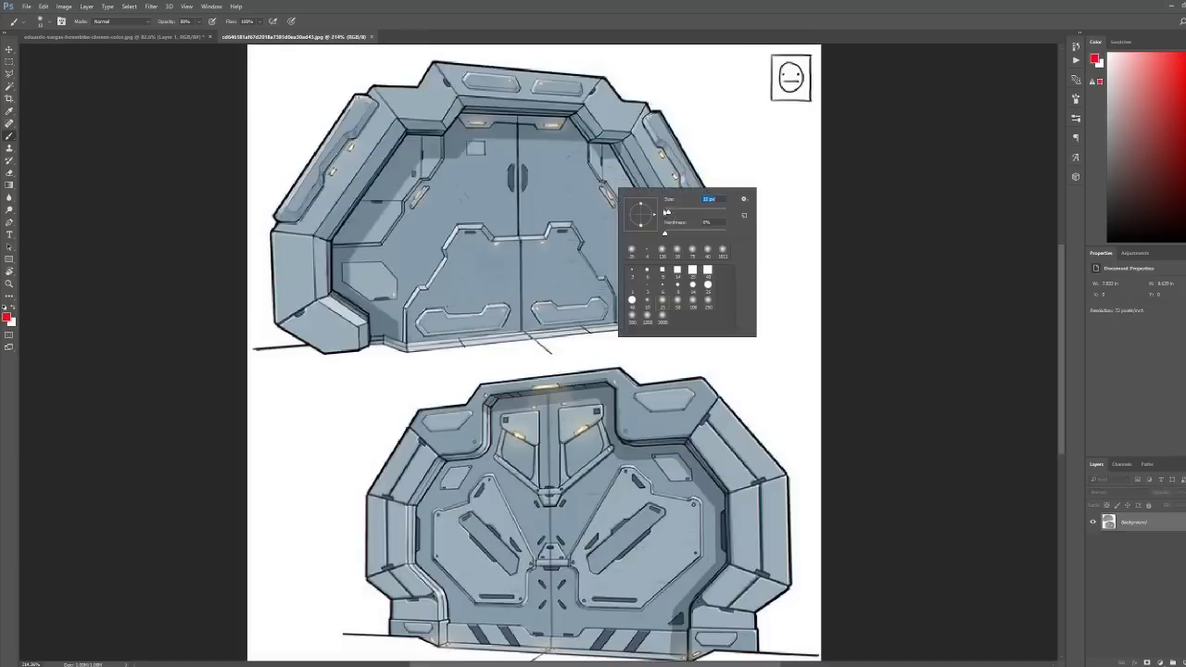
pyautogui.click(646, 289)
pyautogui.press('Return')
# Step: Trace the segment joints and bevel edges along the right side of the upper door's frame in red
pyautogui.moveTo(628, 134)
pyautogui.mouseDown()
pyautogui.moveTo(647, 104)
pyautogui.moveTo(603, 78)
pyautogui.mouseUp()
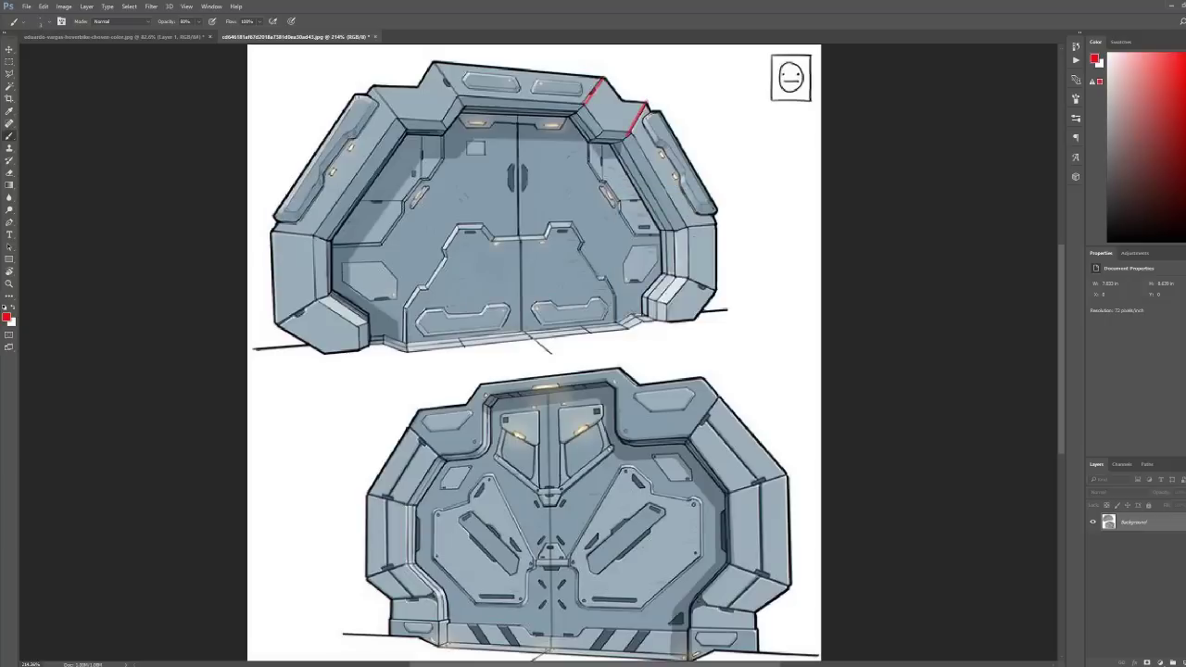
pyautogui.moveTo(687, 226)
pyautogui.mouseDown()
pyautogui.moveTo(722, 223)
pyautogui.moveTo(688, 278)
pyautogui.moveTo(719, 294)
pyautogui.mouseUp()
pyautogui.moveTo(686, 226); pyautogui.dragTo(665, 231)
pyautogui.moveTo(630, 135); pyautogui.dragTo(685, 225)
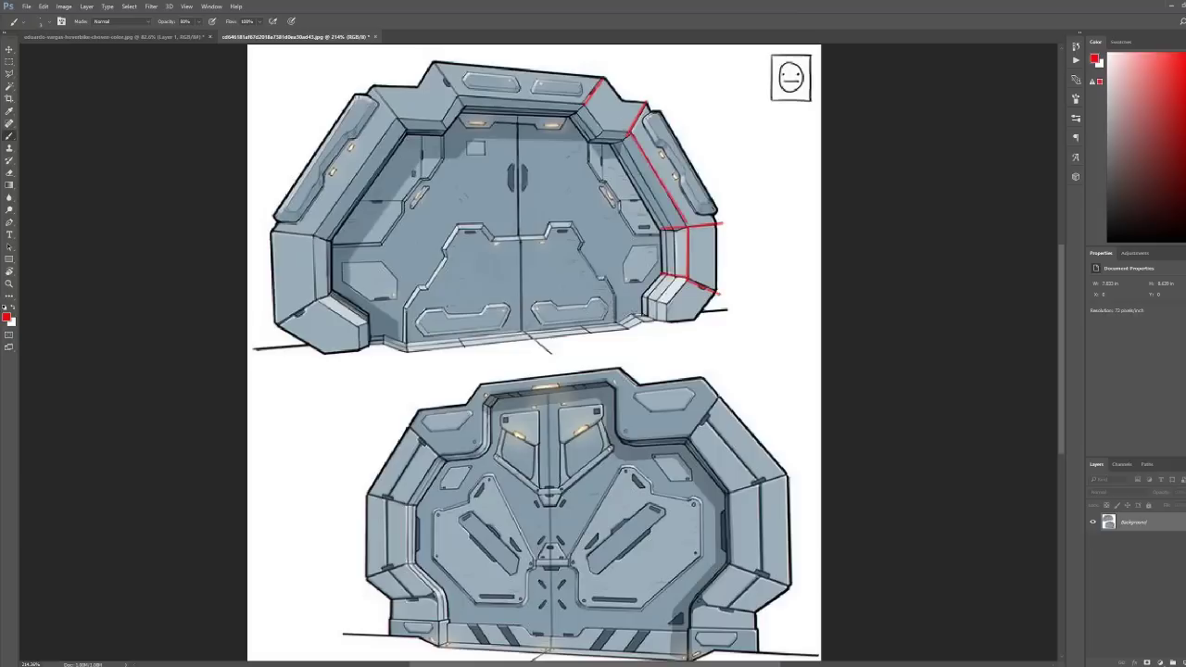
pyautogui.moveTo(628, 131)
pyautogui.mouseDown()
pyautogui.moveTo(603, 136)
pyautogui.moveTo(586, 103)
pyautogui.mouseUp()
pyautogui.hscroll(2, 802, 306)
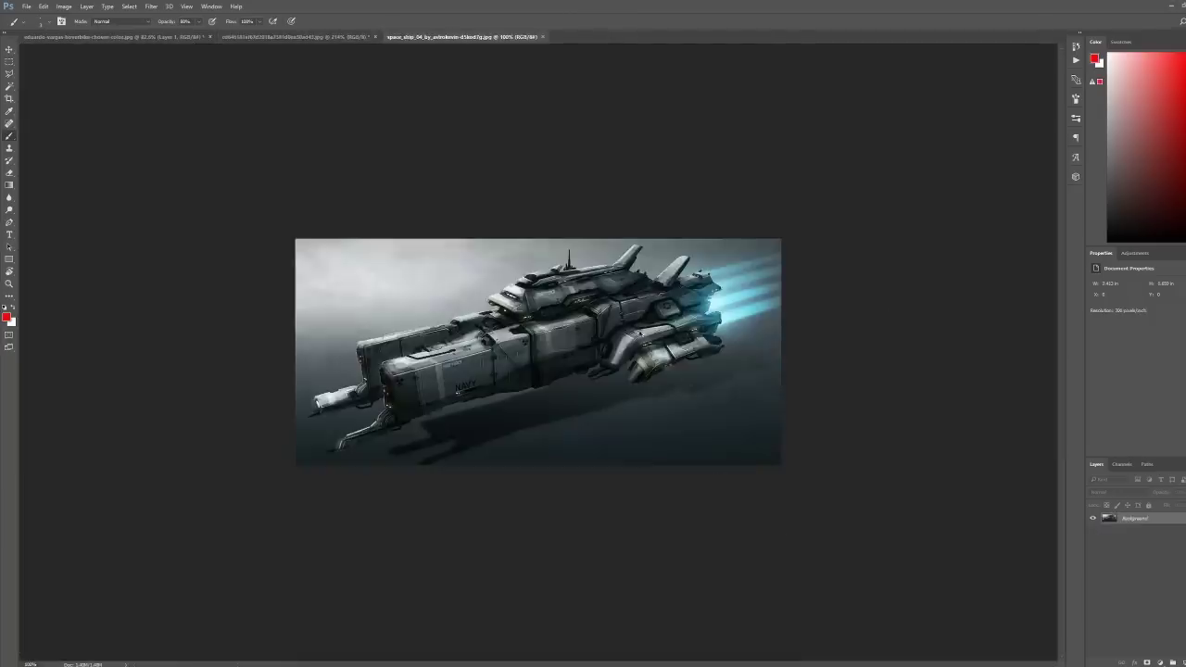
# Step: Trace the crossing vertical and lengthwise seams on the middle and rear hull of the NAVY spaceship in red
pyautogui.scroll(3, 537, 352)
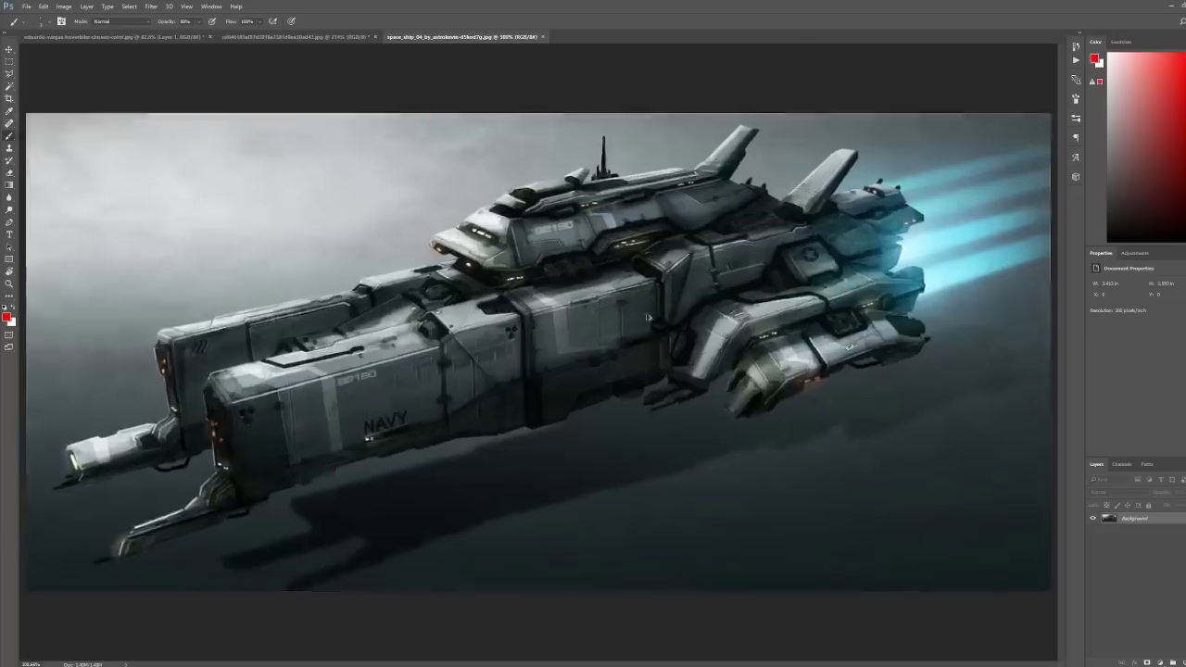
pyautogui.moveTo(743, 212); pyautogui.dragTo(767, 297)
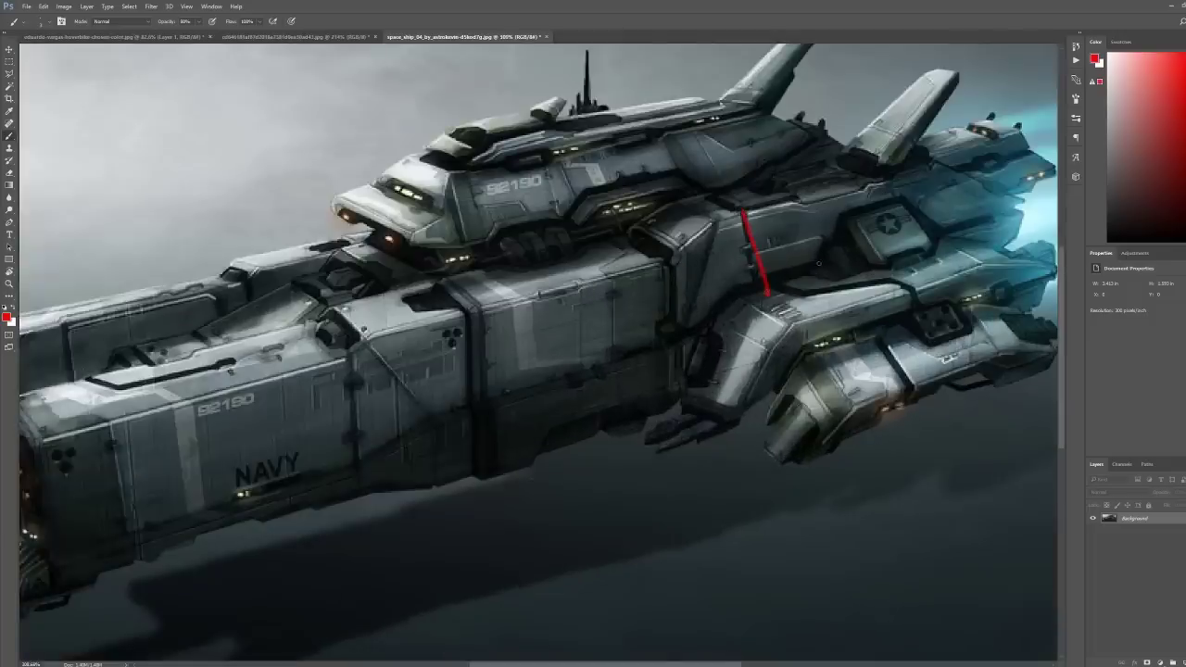
pyautogui.moveTo(816, 265)
pyautogui.mouseDown()
pyautogui.moveTo(733, 295)
pyautogui.moveTo(813, 295)
pyautogui.mouseUp()
pyautogui.moveTo(673, 276)
pyautogui.mouseDown()
pyautogui.moveTo(686, 334)
pyautogui.moveTo(611, 369)
pyautogui.mouseUp()
pyautogui.moveTo(682, 330); pyautogui.dragTo(734, 307)
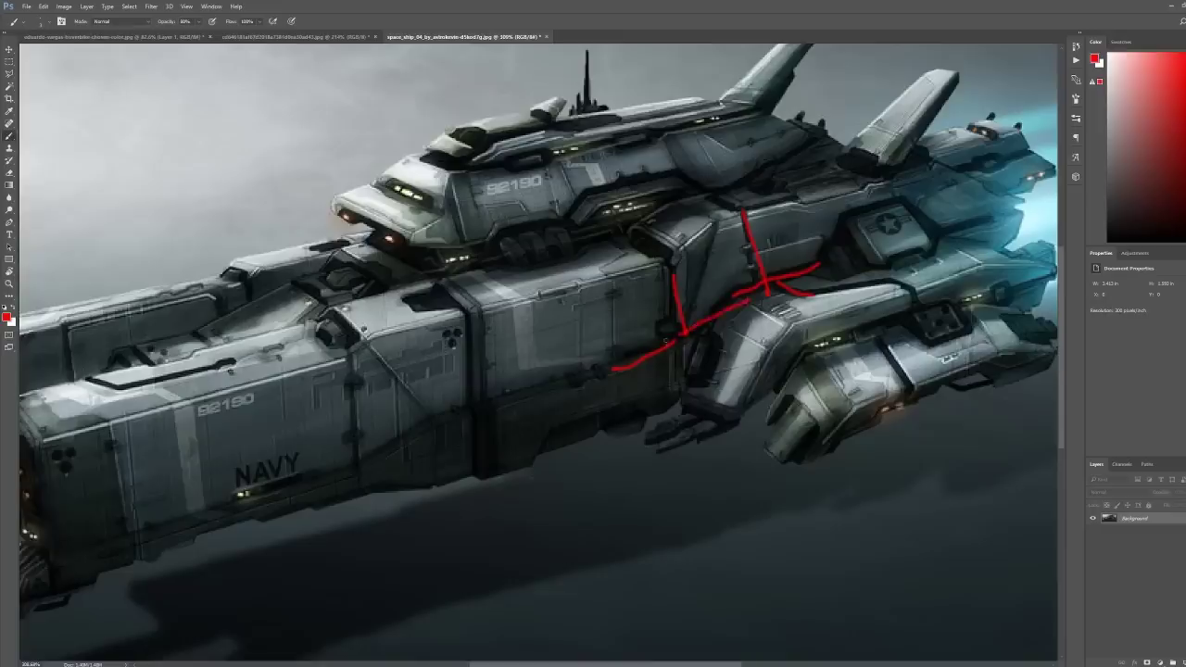
pyautogui.moveTo(660, 339); pyautogui.dragTo(673, 326)
pyautogui.moveTo(469, 321); pyautogui.dragTo(483, 477)
pyautogui.moveTo(593, 373); pyautogui.dragTo(433, 419)
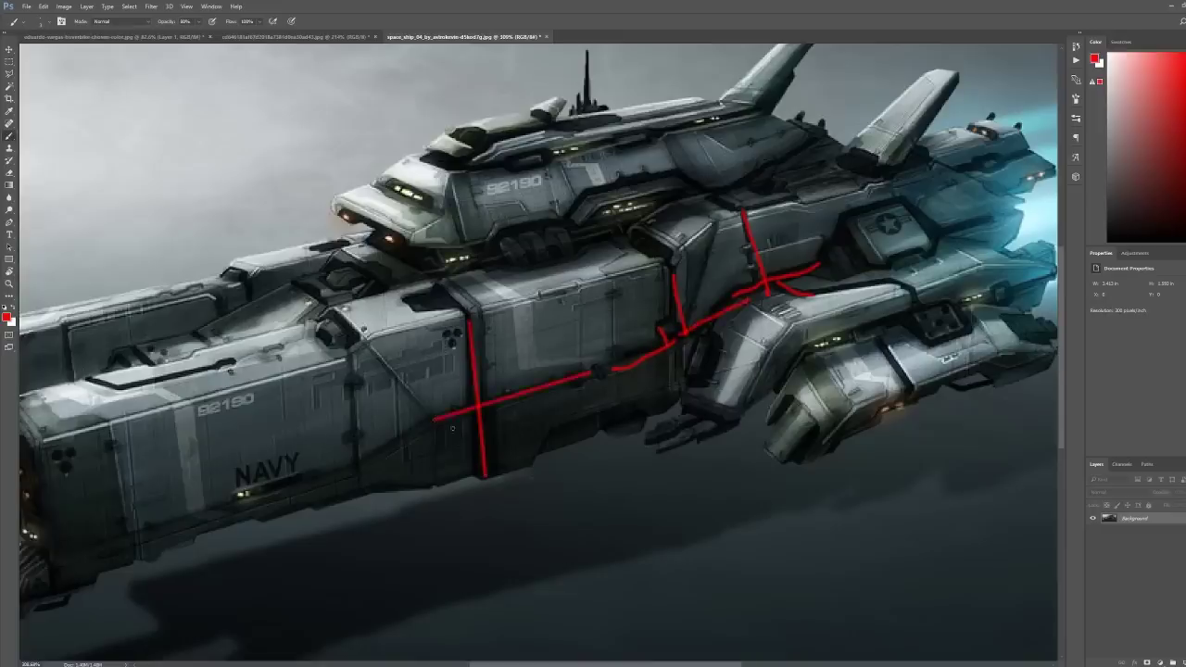
# Step: Trace the branching seam on the lower engine arm and the angled panel edges behind the NAVY section in red
pyautogui.scroll(-3, 769, 199)
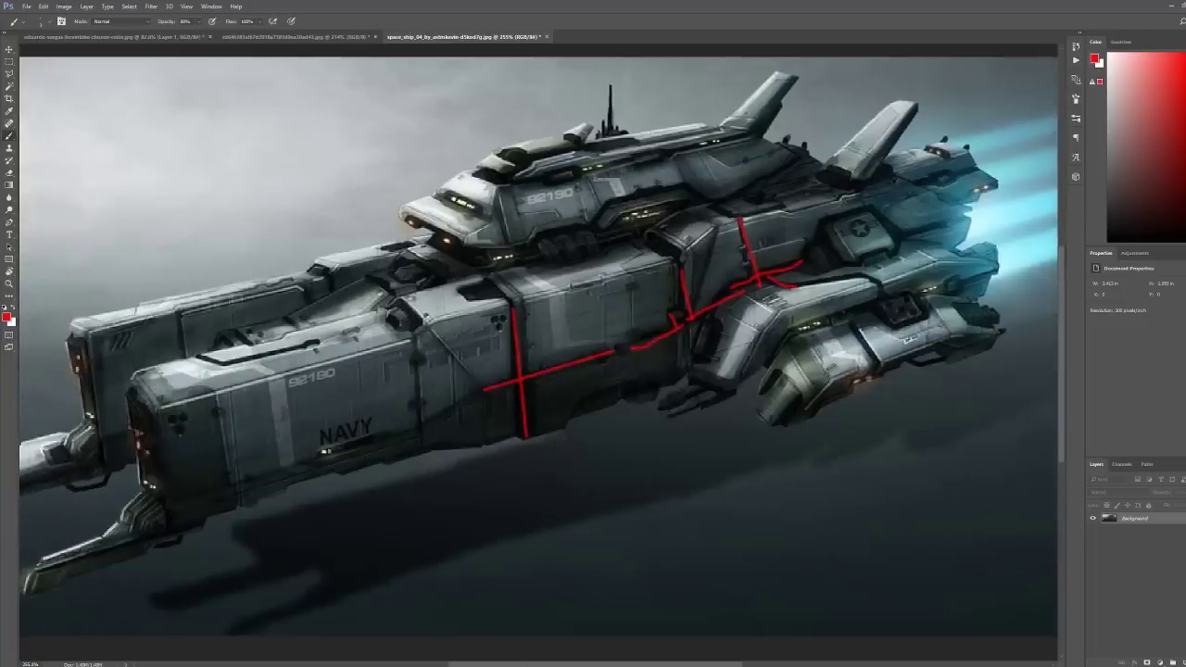
pyautogui.moveTo(844, 313); pyautogui.dragTo(876, 365)
pyautogui.hotkey('ctrl', 'alt', 'z')
pyautogui.hotkey('ctrl', 'alt', 'z')
pyautogui.hotkey('ctrl', 'shift', 'z')
pyautogui.hotkey('ctrl', 'alt', 'z')
pyautogui.hotkey('ctrl', 'shift', 'z')
pyautogui.moveTo(884, 296)
pyautogui.mouseDown()
pyautogui.moveTo(873, 302)
pyautogui.moveTo(887, 316)
pyautogui.mouseUp()
pyautogui.moveTo(424, 317); pyautogui.dragTo(479, 389)
pyautogui.moveTo(425, 316)
pyautogui.mouseDown()
pyautogui.moveTo(404, 299)
pyautogui.moveTo(509, 302)
pyautogui.mouseUp()
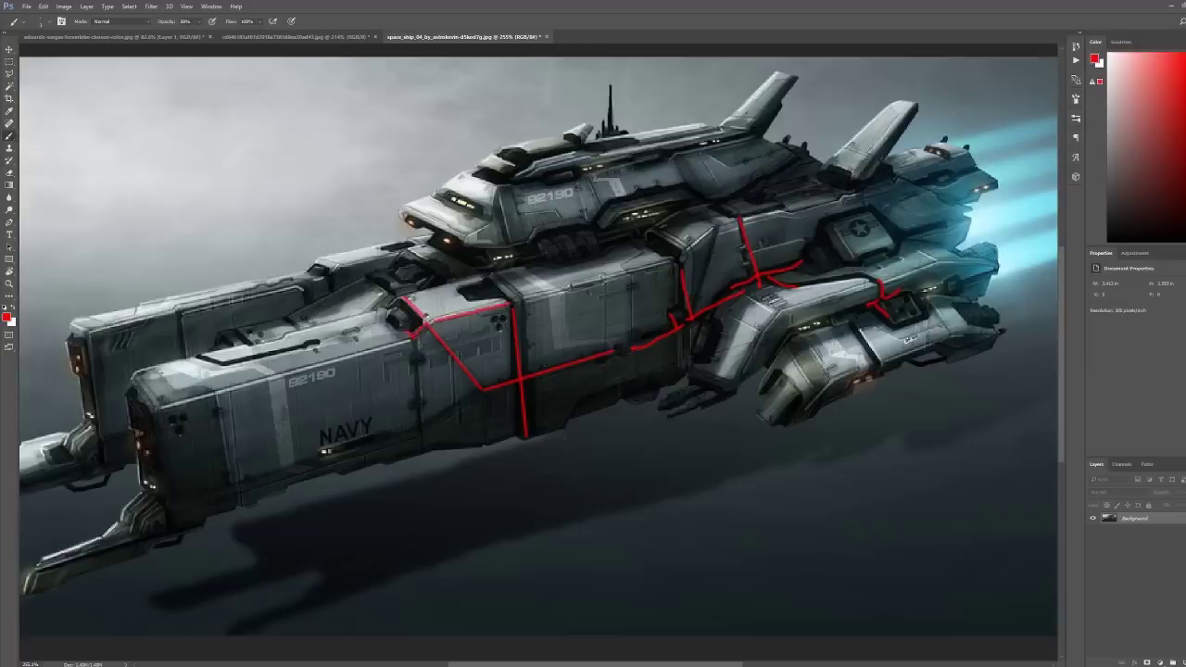
pyautogui.moveTo(418, 343); pyautogui.dragTo(419, 439)
pyautogui.press('e')
pyautogui.hotkey('ctrl', 'z')
pyautogui.hotkey('ctrl', 'z')
# Step: Return to the Brush tool, sample a dark hull colour beside the angled panel and choose a small brush with 100% hardness
pyautogui.press('b')
pyautogui.press('d')
pyautogui.press('x')
pyautogui.rightClick(410, 384)
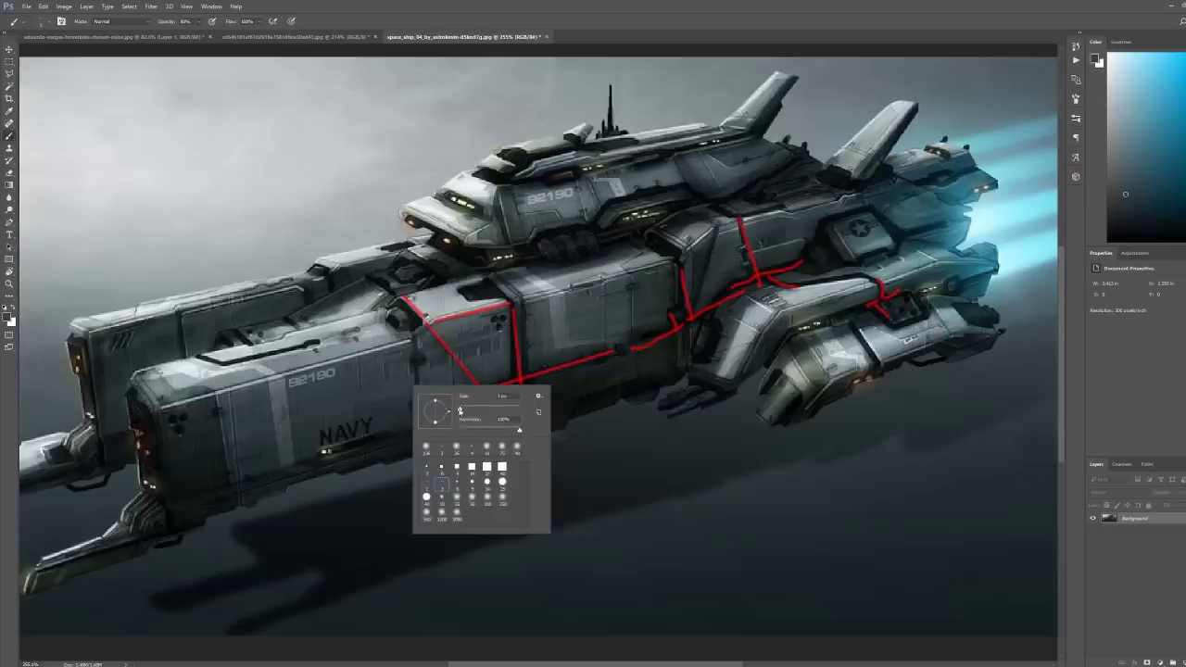
pyautogui.doubleClick(465, 414)
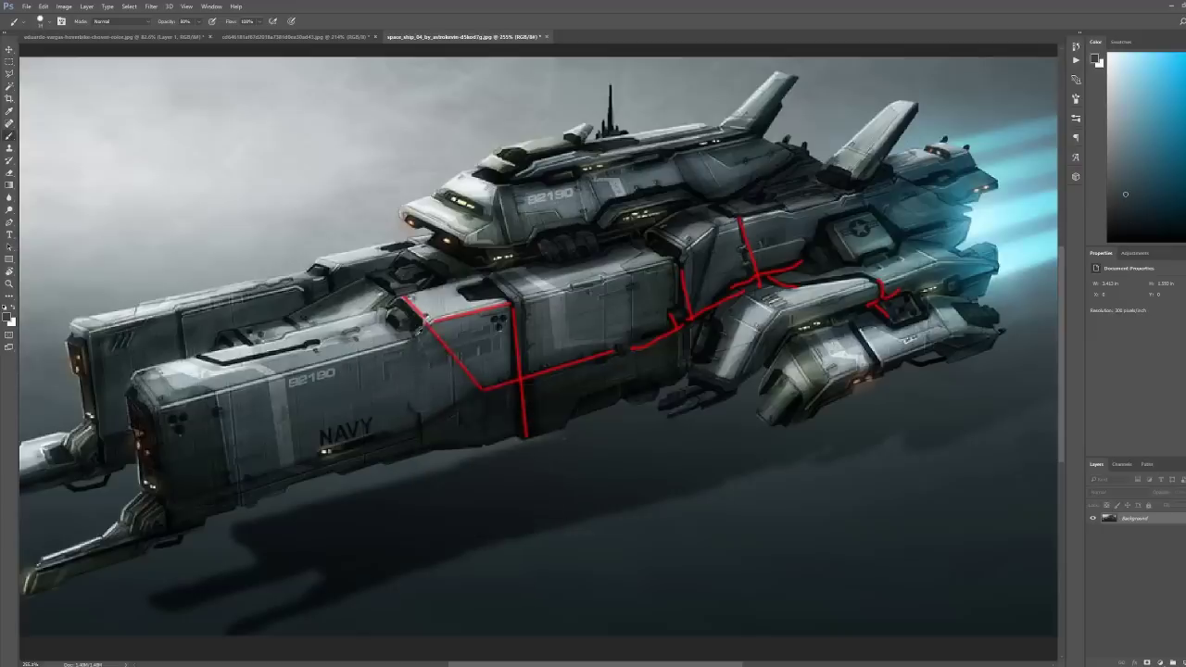
pyautogui.keyDown('alt'); pyautogui.click(423, 319); pyautogui.keyUp('alt')
pyautogui.rightClick(396, 356)
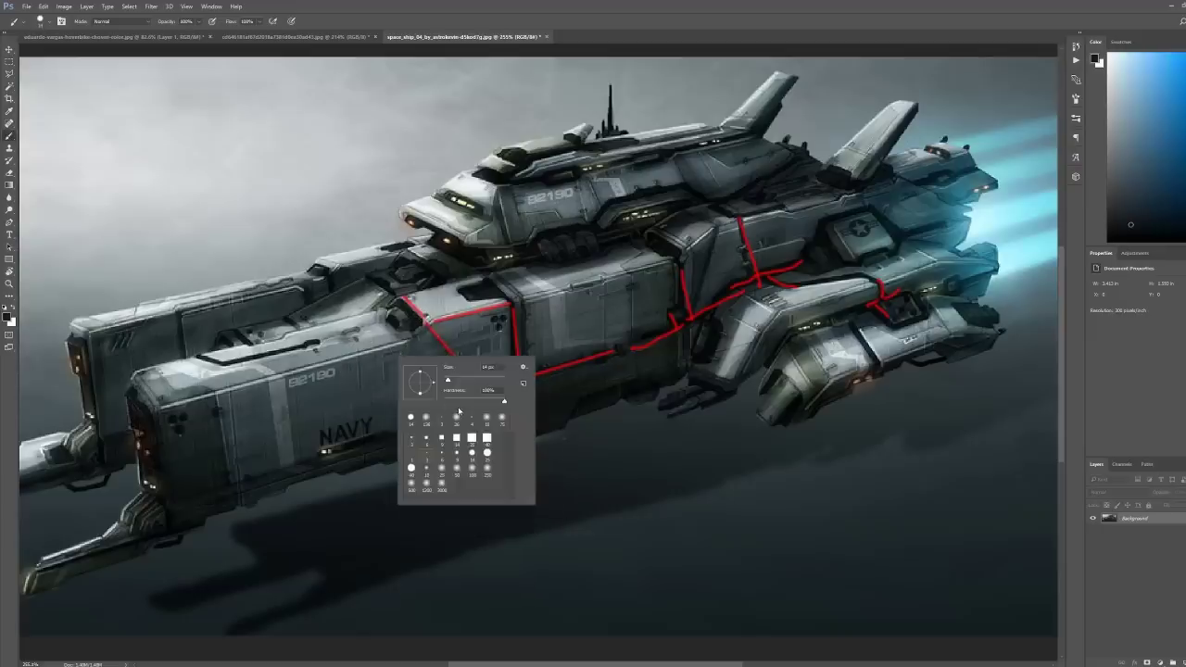
pyautogui.doubleClick(450, 386)
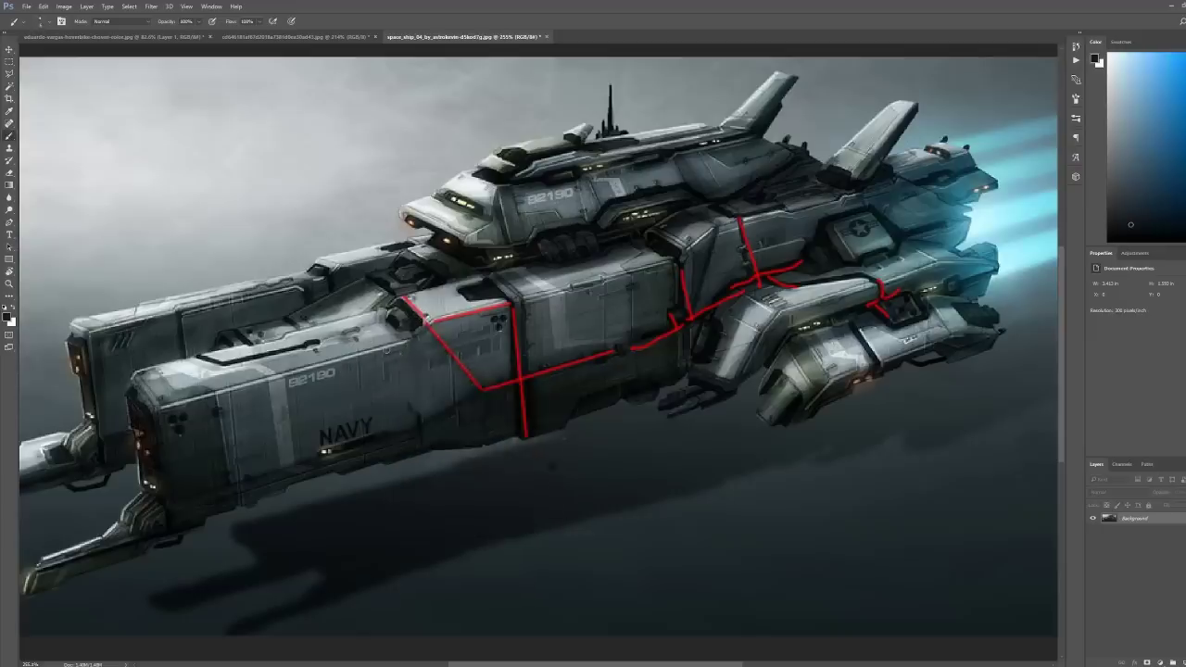
pyautogui.rightClick(392, 356)
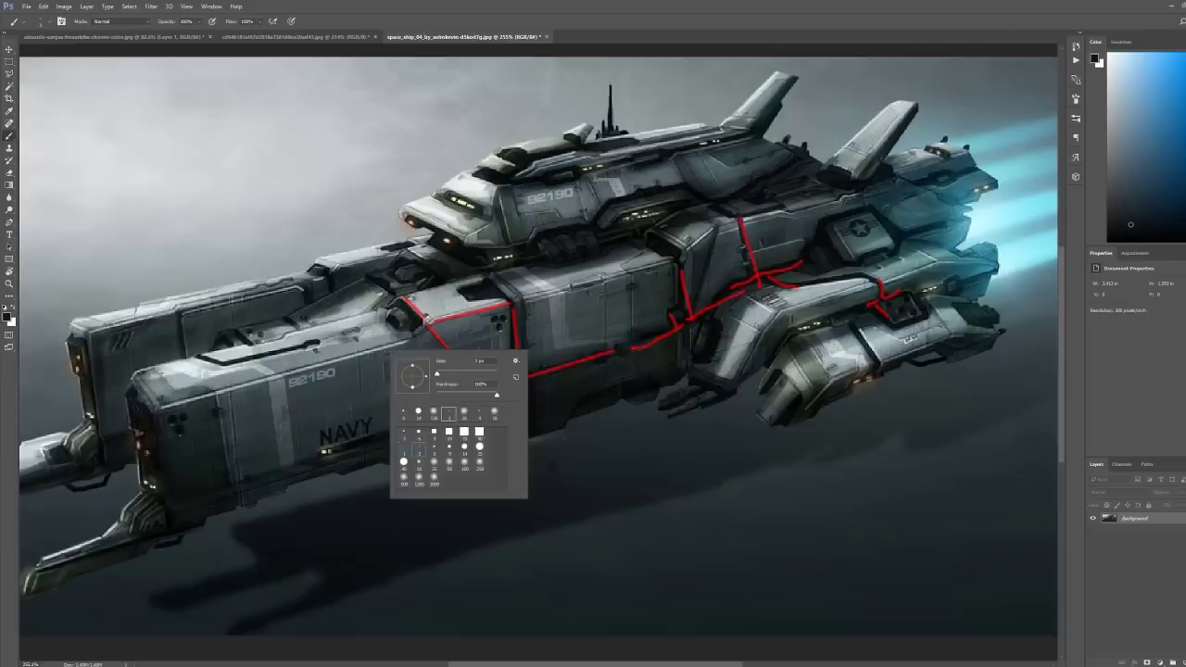
pyautogui.doubleClick(419, 452)
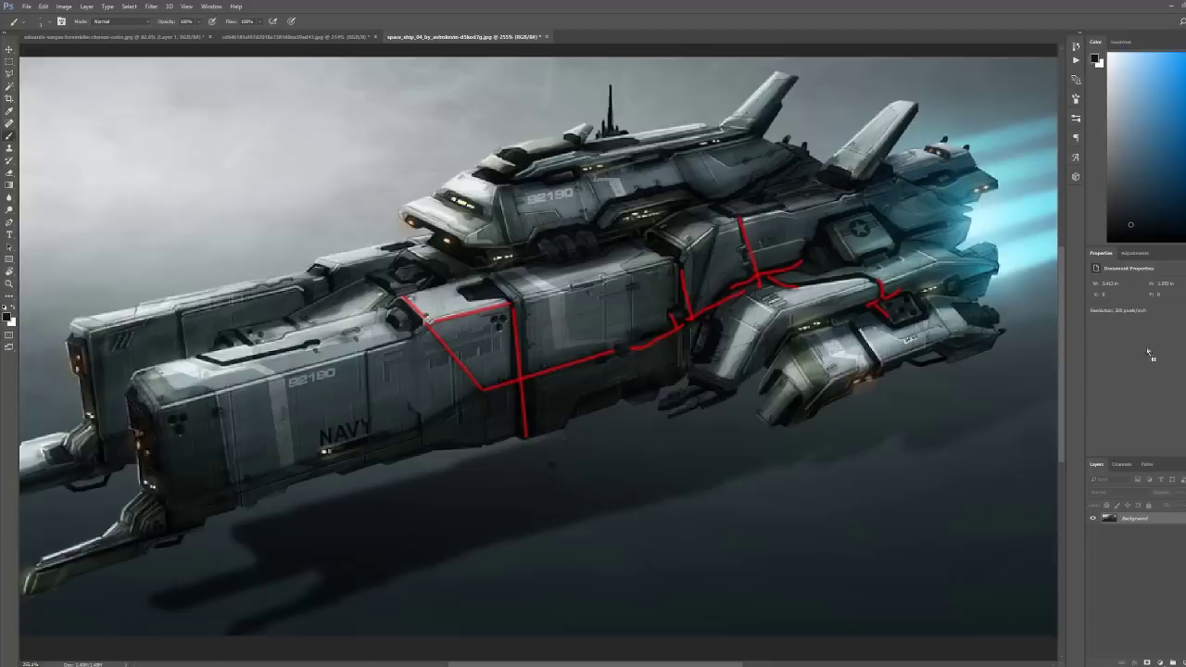
# Step: Open the Ceiling Panel image and trace its two crosswise seams and both lengthwise edges of the raised centre strip in red
pyautogui.moveTo(889, 2); pyautogui.dragTo(900, 55)
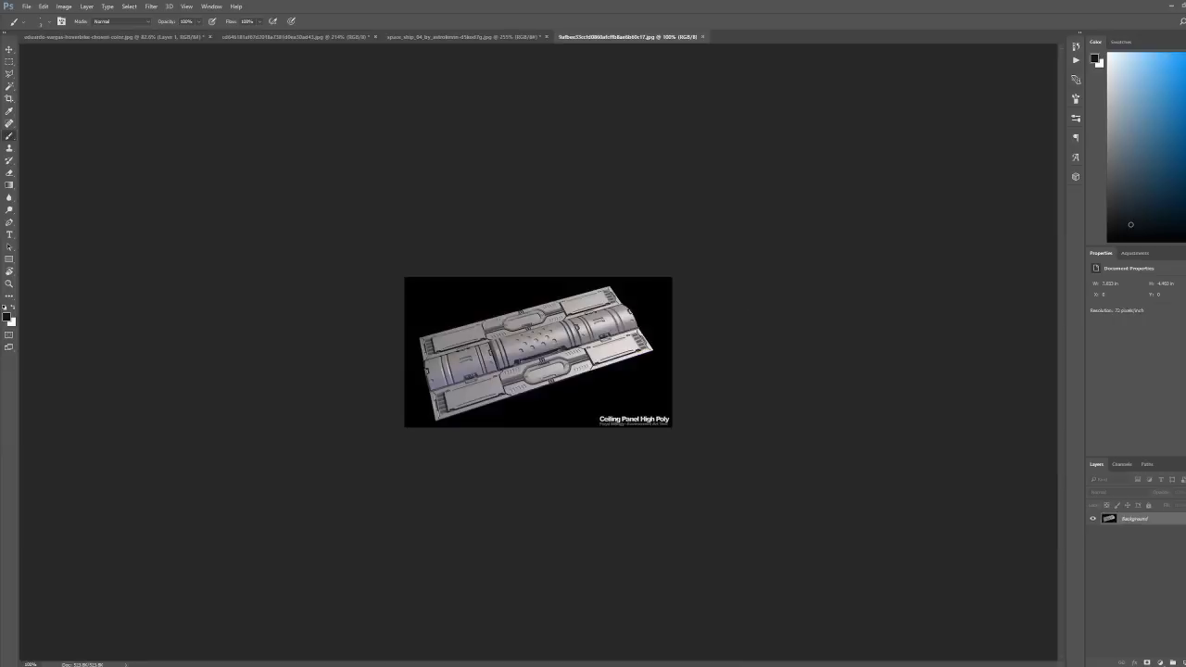
pyautogui.scroll(3, 559, 309)
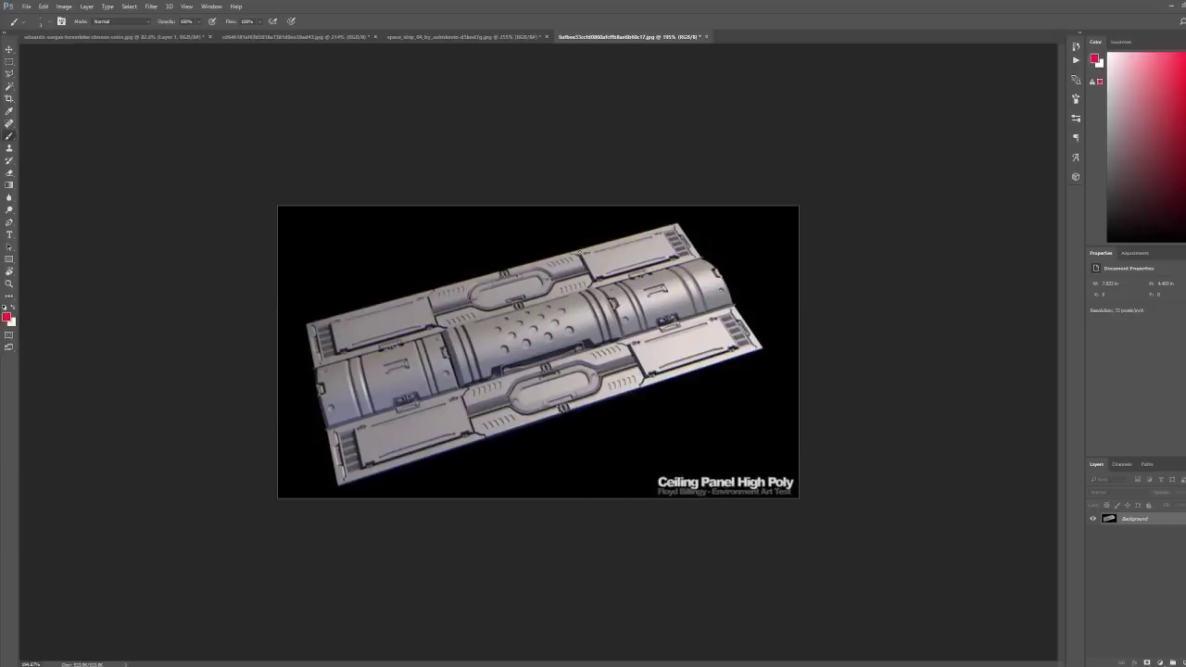
pyautogui.moveTo(581, 252); pyautogui.dragTo(654, 386)
pyautogui.moveTo(313, 371); pyautogui.dragTo(702, 261)
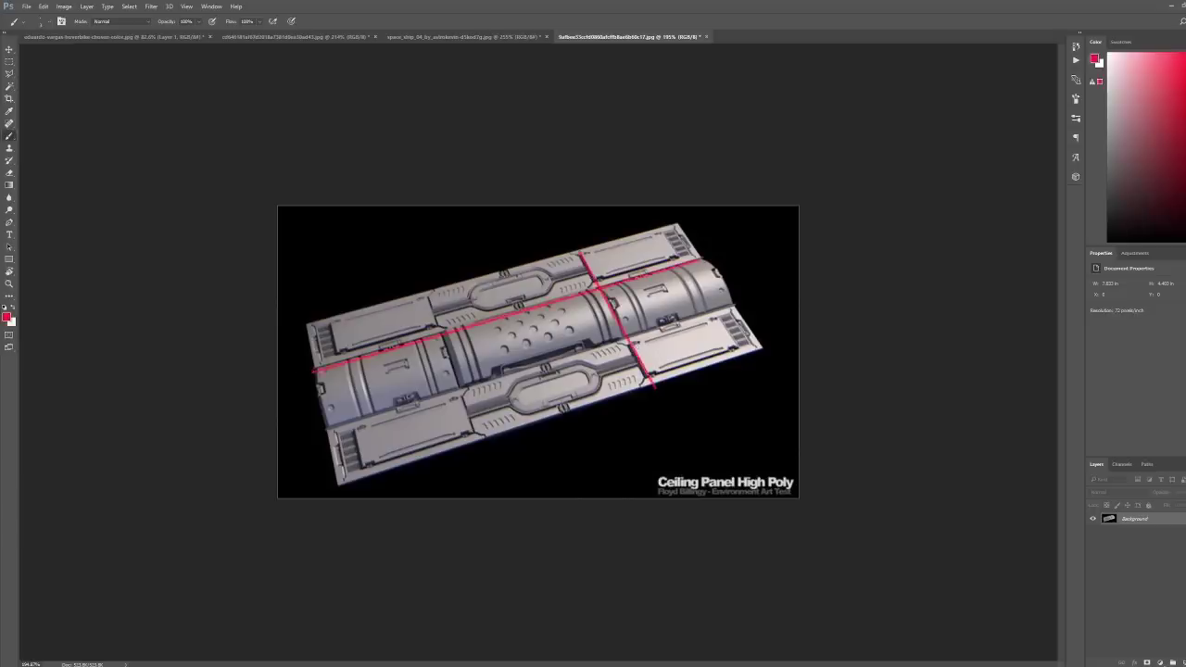
pyautogui.moveTo(734, 306); pyautogui.dragTo(331, 428)
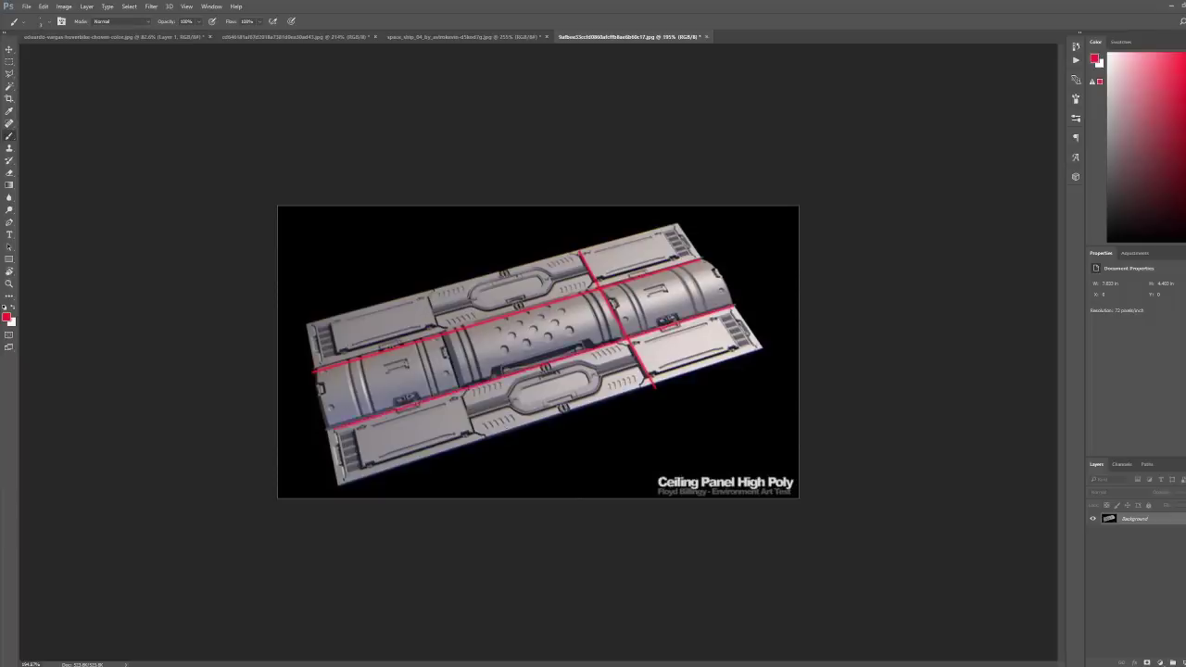
pyautogui.moveTo(428, 289); pyautogui.dragTo(479, 434)
# Step: Outline the panel's dotted centre and left cylinder section, mark the seam intersections and draw a lengthwise line across the lower panels in red
pyautogui.moveTo(450, 359)
pyautogui.mouseDown()
pyautogui.moveTo(433, 389)
pyautogui.moveTo(325, 375)
pyautogui.moveTo(518, 352)
pyautogui.mouseUp()
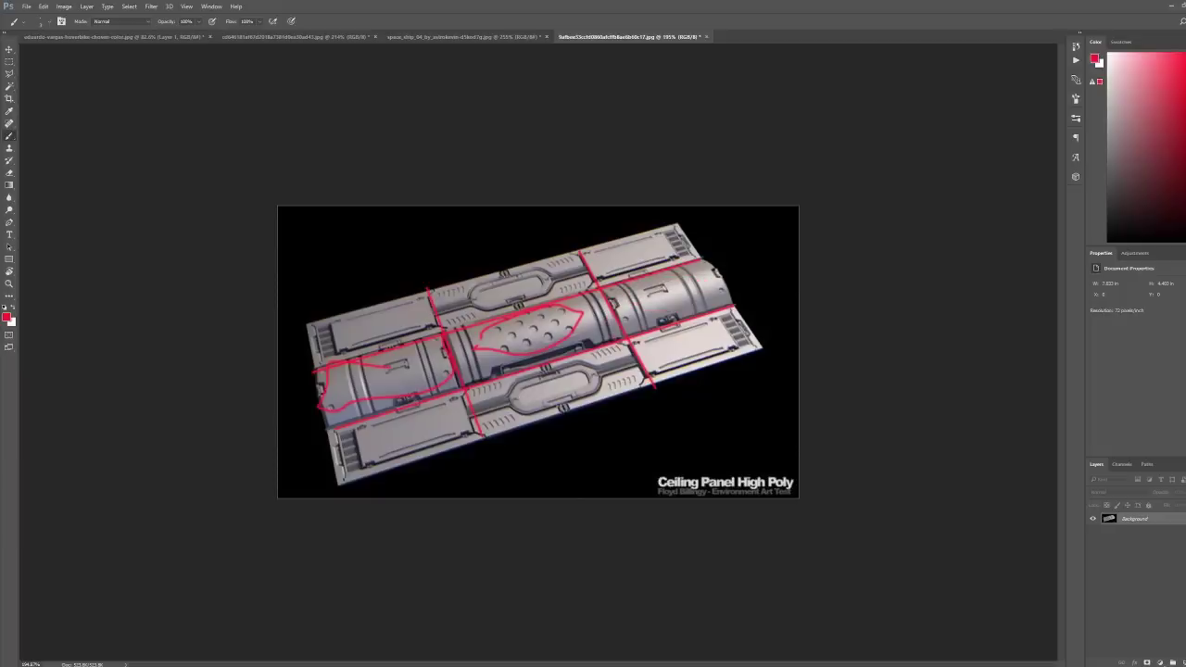
pyautogui.moveTo(613, 334)
pyautogui.mouseDown()
pyautogui.moveTo(627, 330)
pyautogui.moveTo(617, 345)
pyautogui.mouseUp()
pyautogui.moveTo(337, 450); pyautogui.dragTo(468, 407)
pyautogui.moveTo(638, 355); pyautogui.dragTo(763, 315)
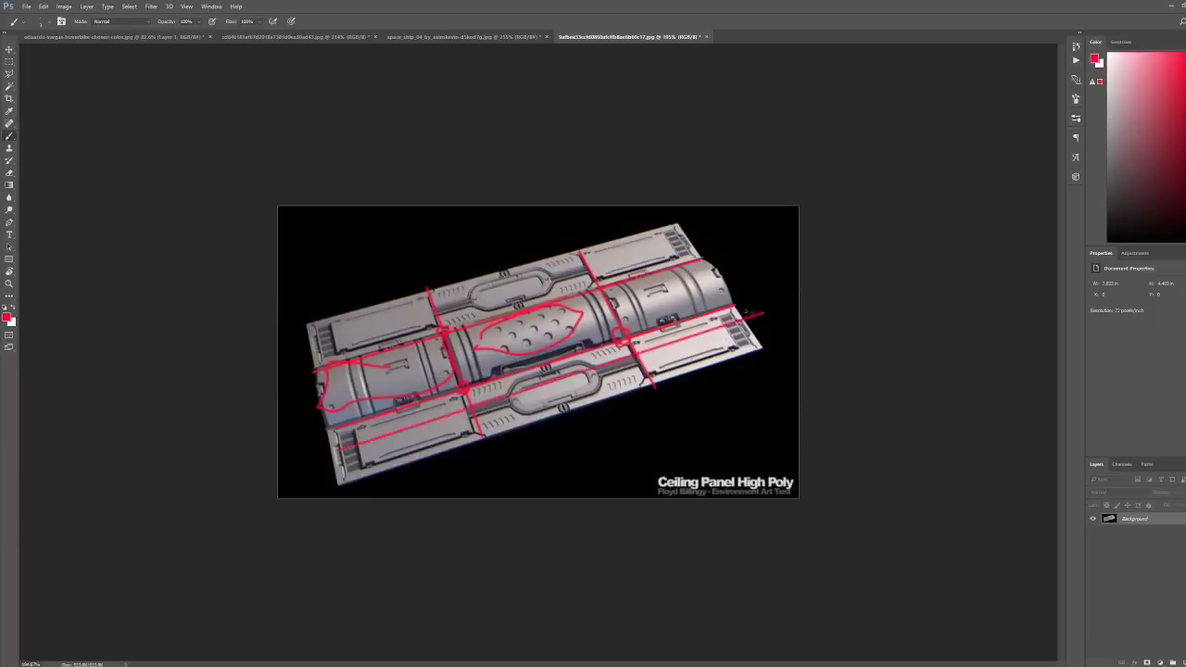
pyautogui.press('e')
pyautogui.moveTo(754, 283); pyautogui.dragTo(305, 399)
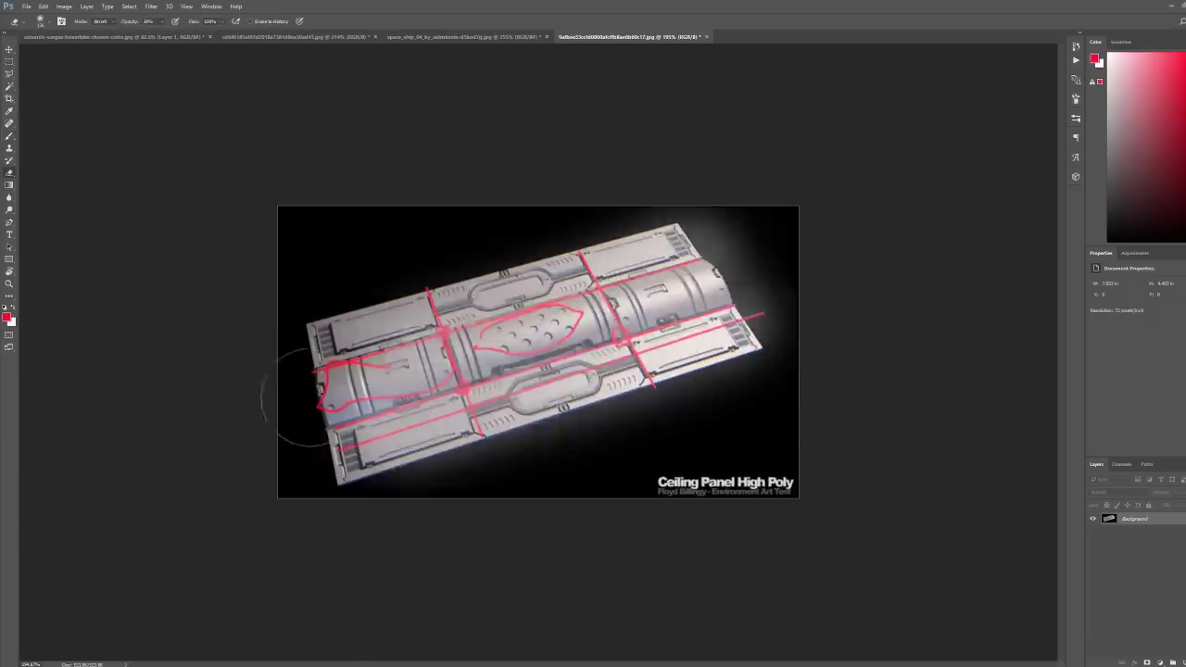
pyautogui.hotkey('ctrl', 'z')
# Step: Brush straight white tick marks below the ceiling panel's lower edge, in line with its outer corners and two crosswise seams
pyautogui.press('h')
pyautogui.press('d')
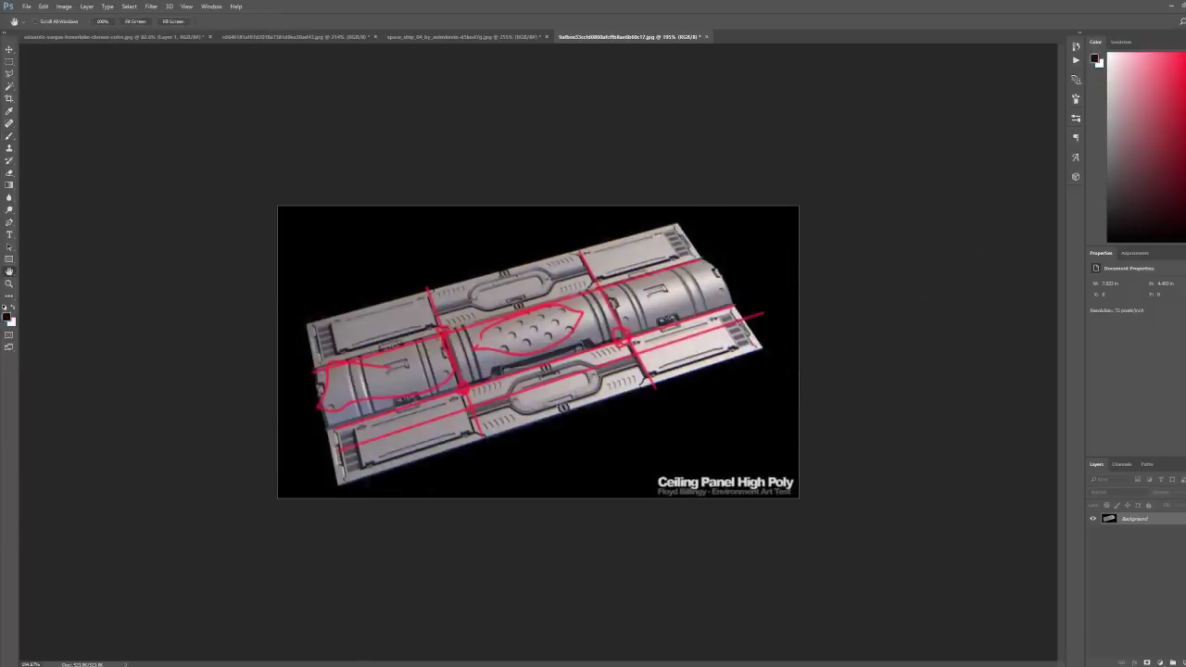
pyautogui.press('x')
pyautogui.press('x')
pyautogui.press('x')
pyautogui.press('b')
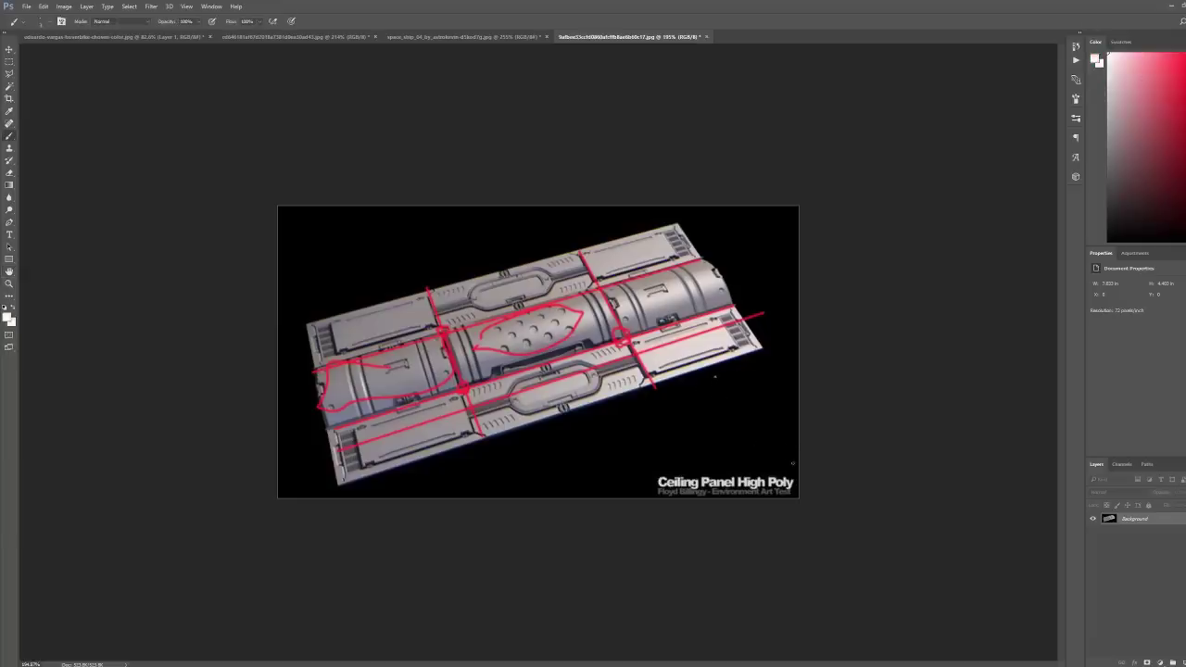
pyautogui.keyDown('shift'); pyautogui.click(714, 376); pyautogui.keyUp('shift')
pyautogui.hotkey('ctrl', 'z')
pyautogui.keyDown('shift'); pyautogui.click(681, 424); pyautogui.keyUp('shift')
pyautogui.keyDown('shift'); pyautogui.click(783, 386); pyautogui.keyUp('shift')
pyautogui.keyDown('shift'); pyautogui.click(492, 478); pyautogui.keyUp('shift')
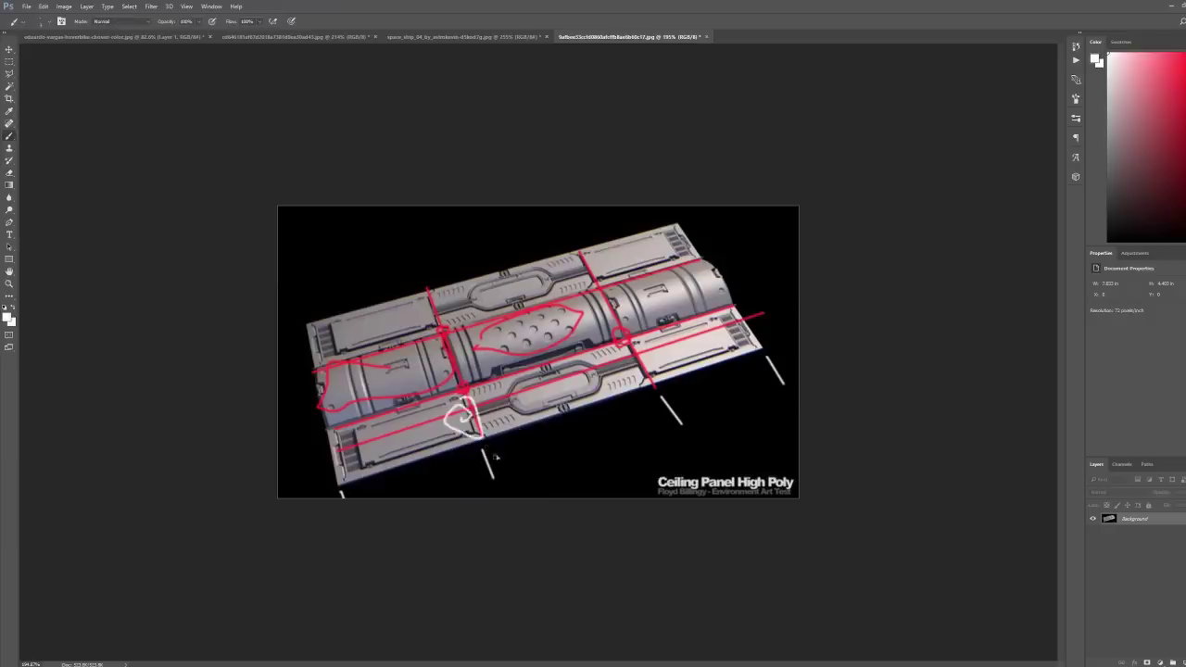
# Step: Add white tick marks below the middles of the lower-left and lower-right panels, and undo the stray line drawn between them
pyautogui.click(398, 478)
pyautogui.keyDown('shift'); pyautogui.click(410, 505); pyautogui.keyUp('shift')
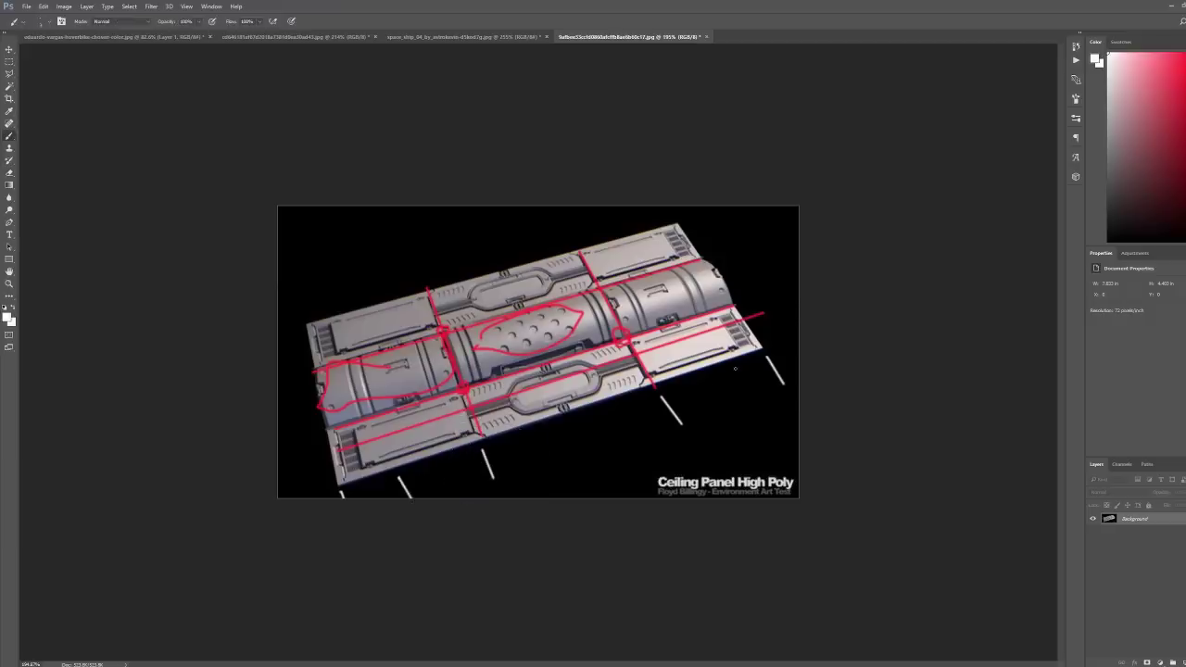
pyautogui.moveTo(734, 369); pyautogui.dragTo(762, 397)
pyautogui.moveTo(458, 496); pyautogui.dragTo(692, 415)
pyautogui.hotkey('ctrl', 'z')
# Step: Paint over the two white tick marks at the crosswise seams in black with a larger brush
pyautogui.press('x')
pyautogui.click(664, 401)
pyautogui.rightClick(680, 419)
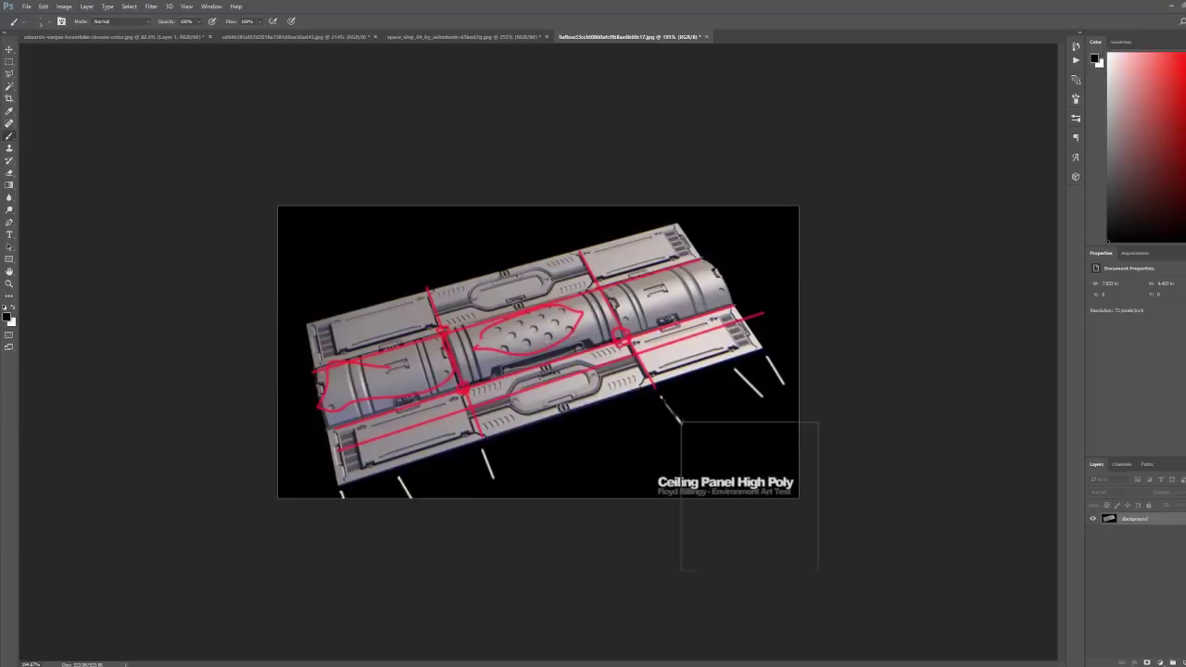
pyautogui.press('Return')
pyautogui.click(673, 411)
pyautogui.click(486, 466)
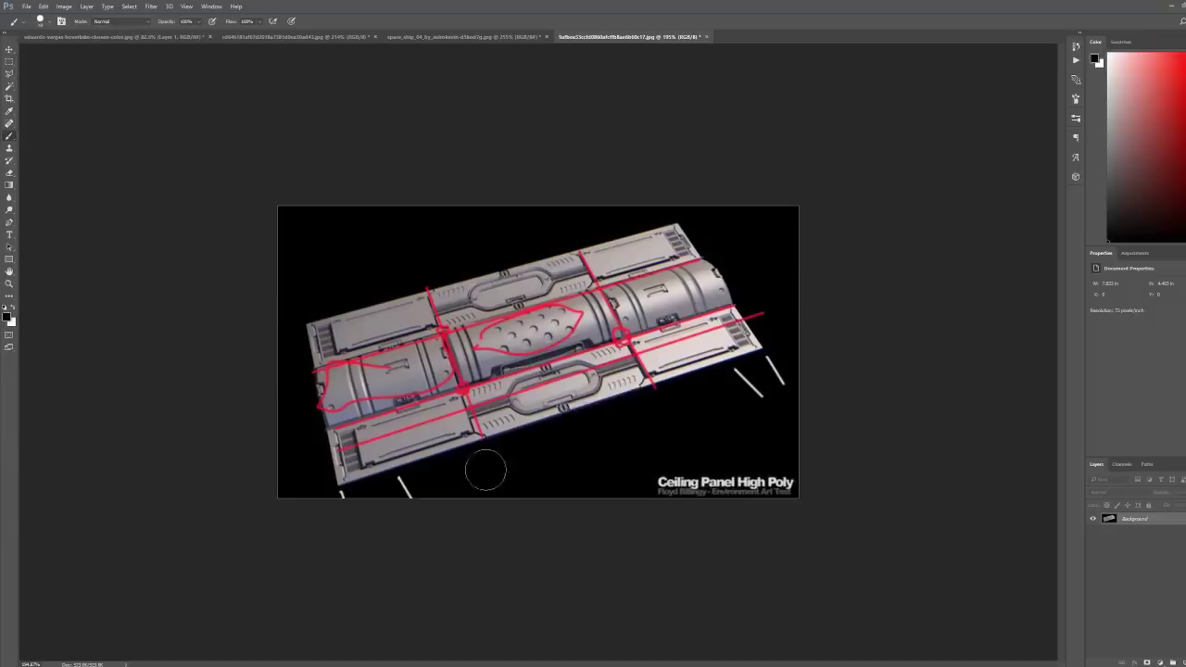
# Step: Open the helmeted cyborg head image and prepare a small red brush with 100% hardness
pyautogui.scroll(-3, 614, 414)
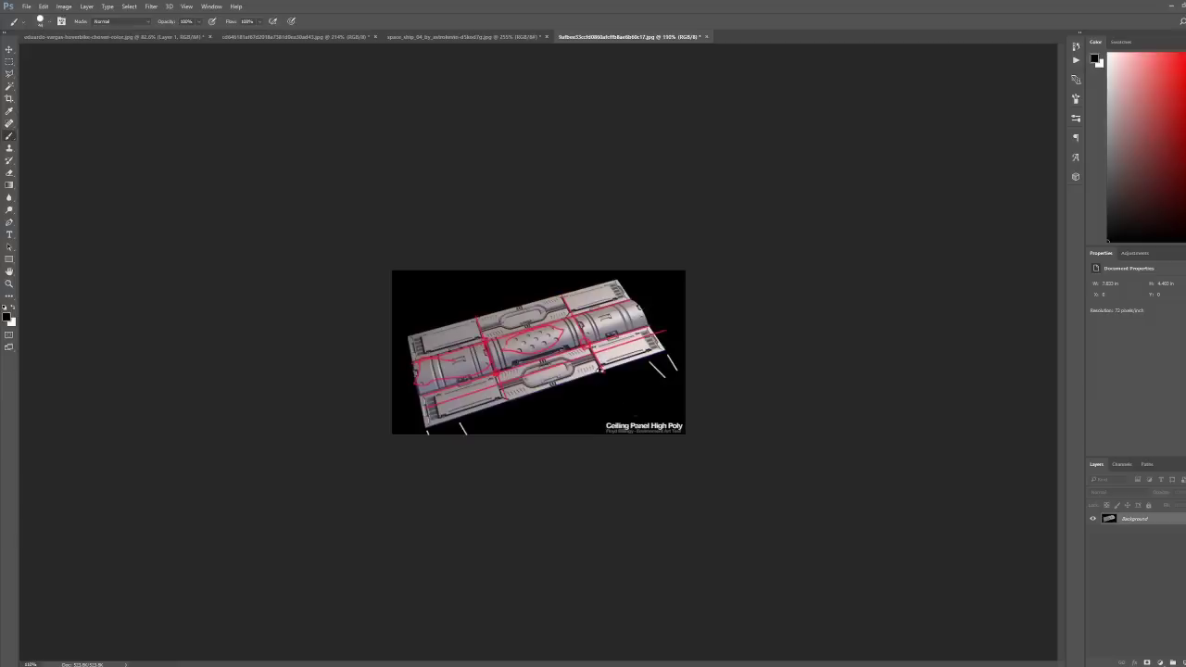
pyautogui.press('v')
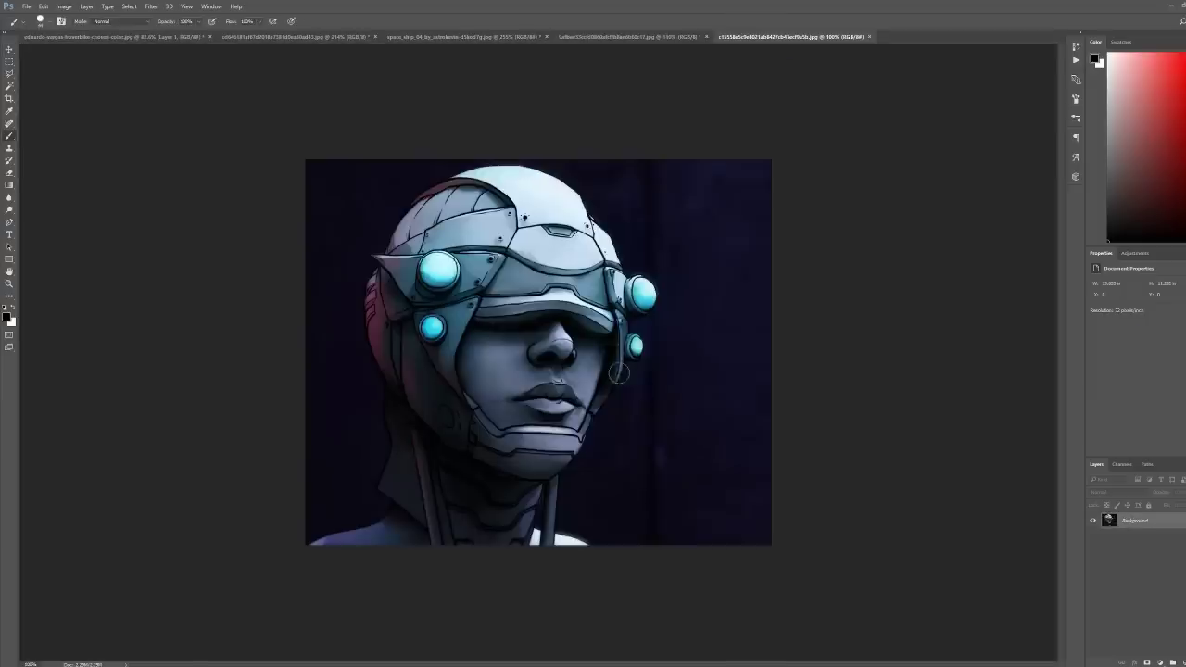
pyautogui.click(1172, 175)
pyautogui.scroll(3, 552, 207)
pyautogui.rightClick(560, 225)
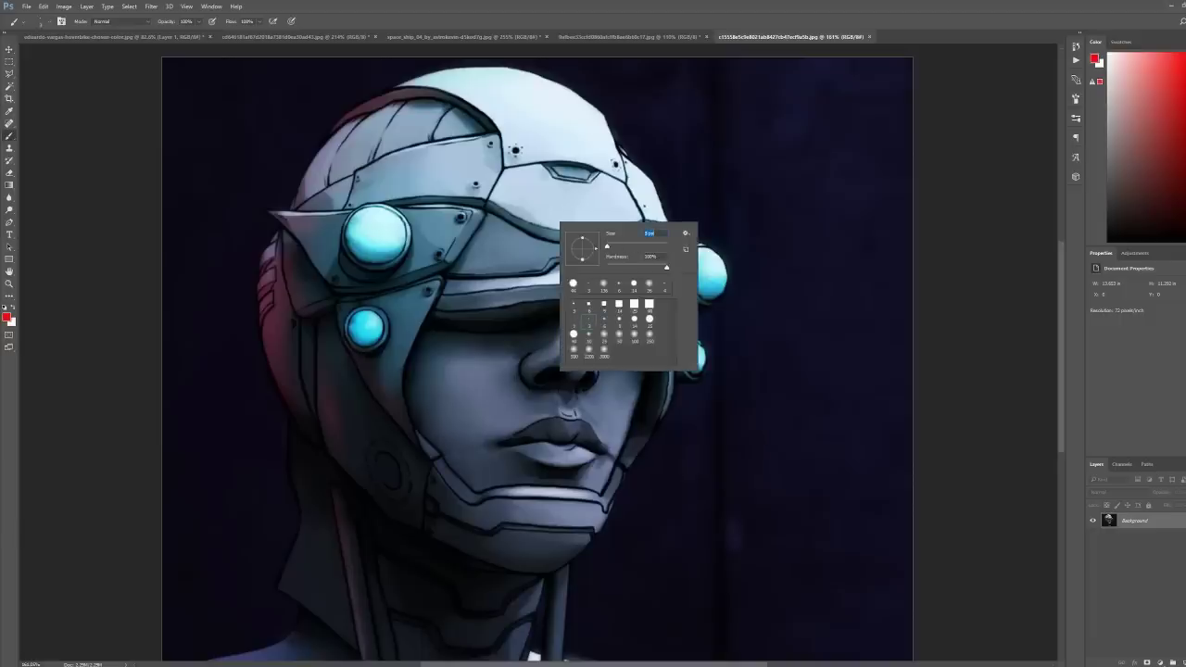
# Step: Trace the helmet's seams in red around the side lamp, along the visor edge, down the cheek plate and across the upper shell
pyautogui.moveTo(348, 293)
pyautogui.mouseDown()
pyautogui.moveTo(447, 267)
pyautogui.moveTo(484, 213)
pyautogui.moveTo(444, 276)
pyautogui.moveTo(524, 271)
pyautogui.mouseUp()
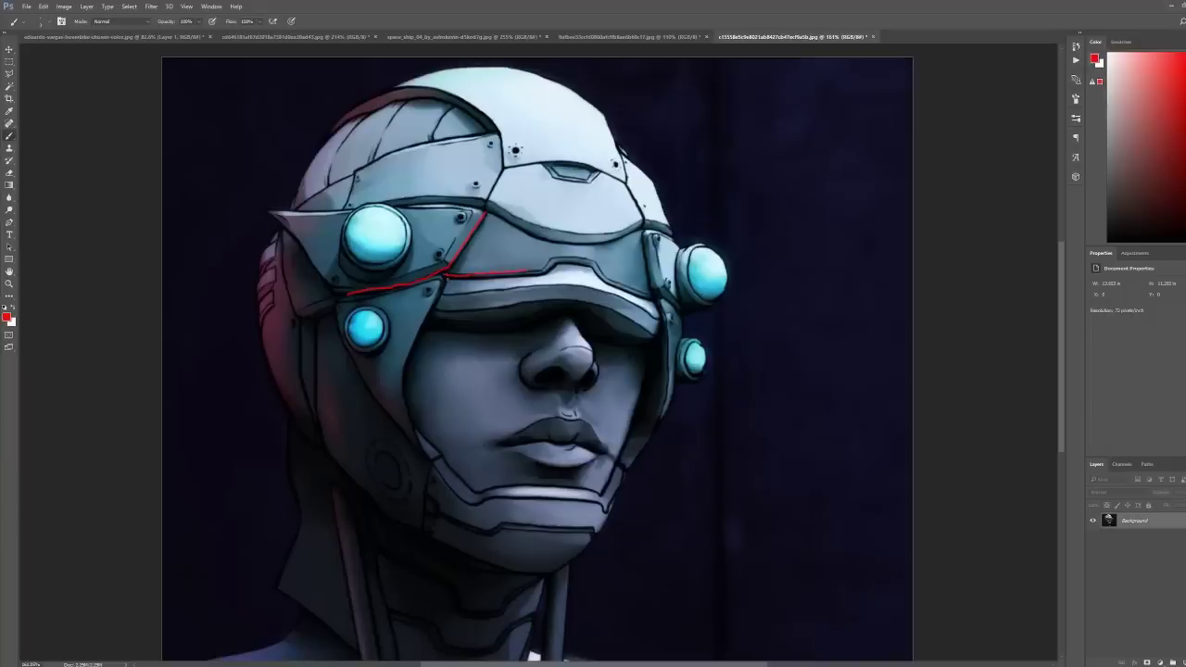
pyautogui.moveTo(445, 275); pyautogui.dragTo(385, 398)
pyautogui.moveTo(433, 460); pyautogui.dragTo(418, 527)
pyautogui.moveTo(411, 443); pyautogui.dragTo(460, 498)
pyautogui.moveTo(423, 202)
pyautogui.mouseDown()
pyautogui.moveTo(525, 234)
pyautogui.moveTo(496, 189)
pyautogui.moveTo(503, 172)
pyautogui.moveTo(563, 158)
pyautogui.mouseUp()
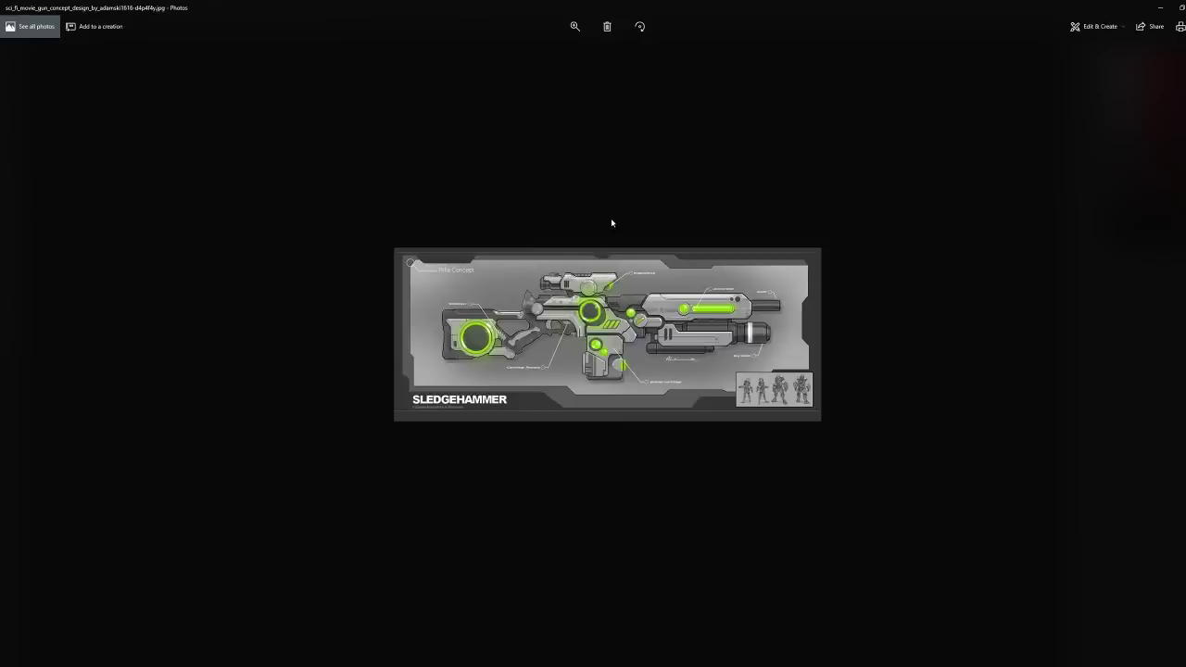
# Step: Compare the SLEDGEHAMMER rifle concept with the blue-lit, white and yellow-lit sci-fi corridor references in Photos
pyautogui.press('Right')
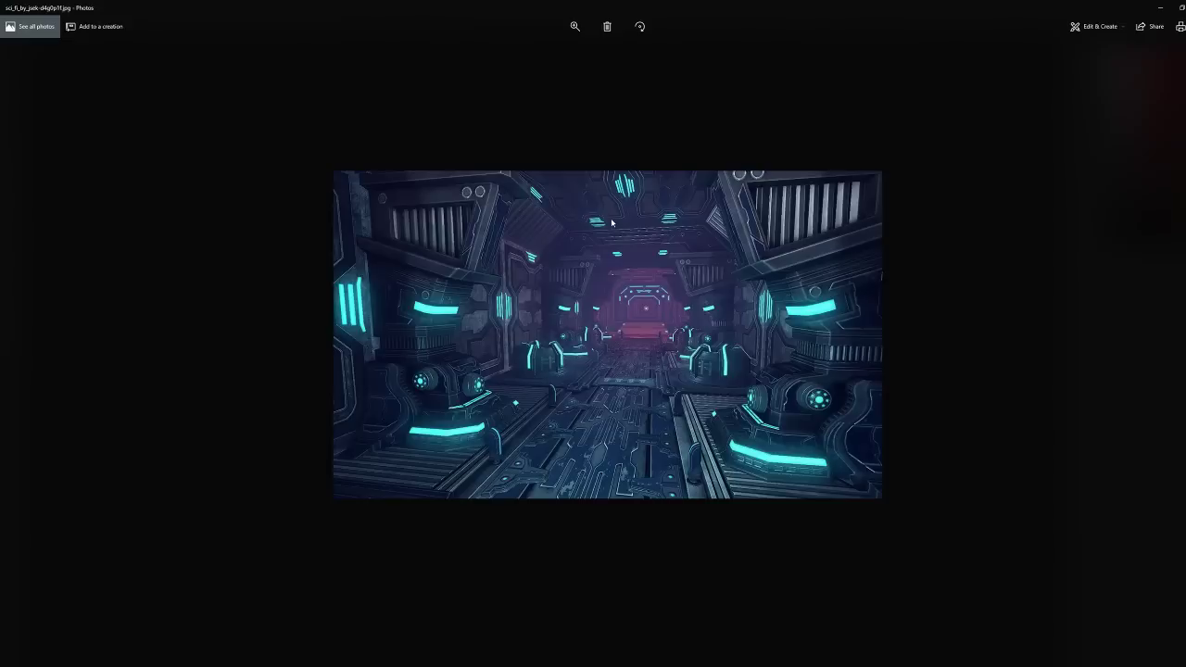
pyautogui.press('Right')
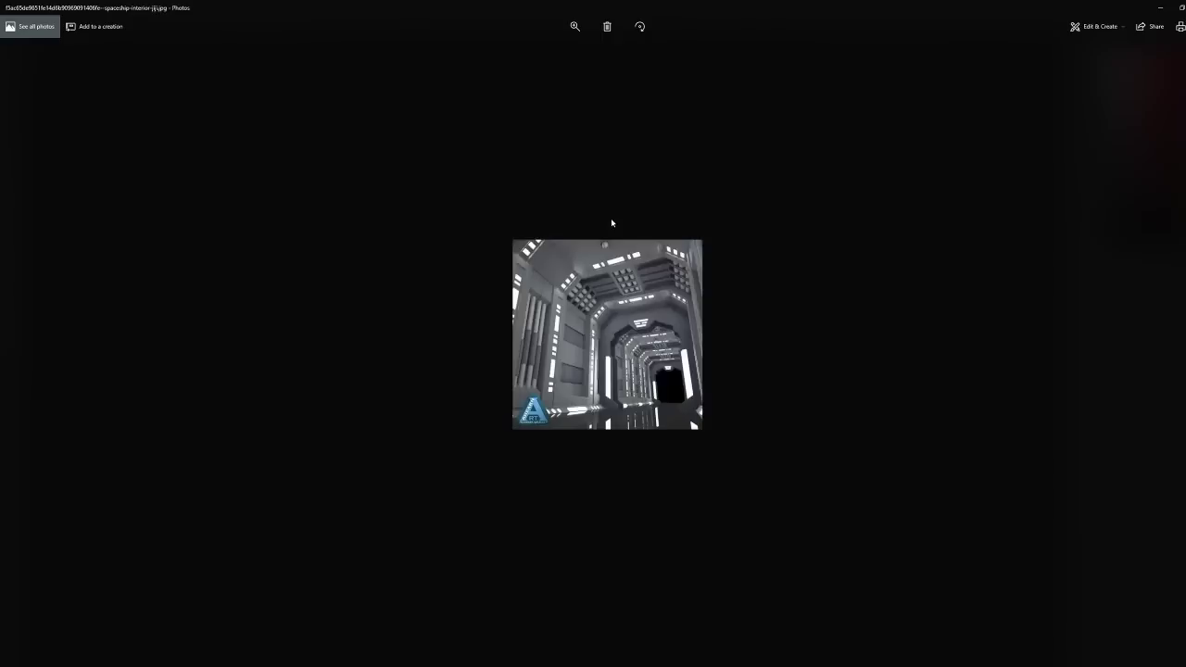
pyautogui.press('Left')
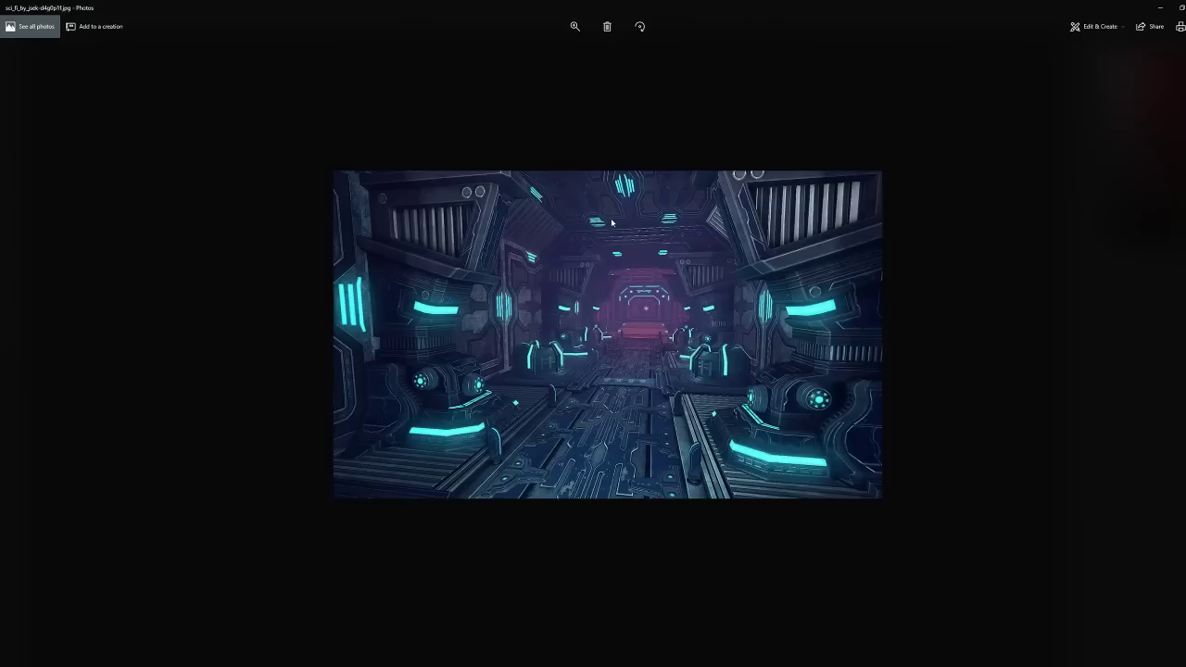
pyautogui.press('Left')
pyautogui.press('Right')
pyautogui.press('Left')
pyautogui.press('Right')
pyautogui.press('Right')
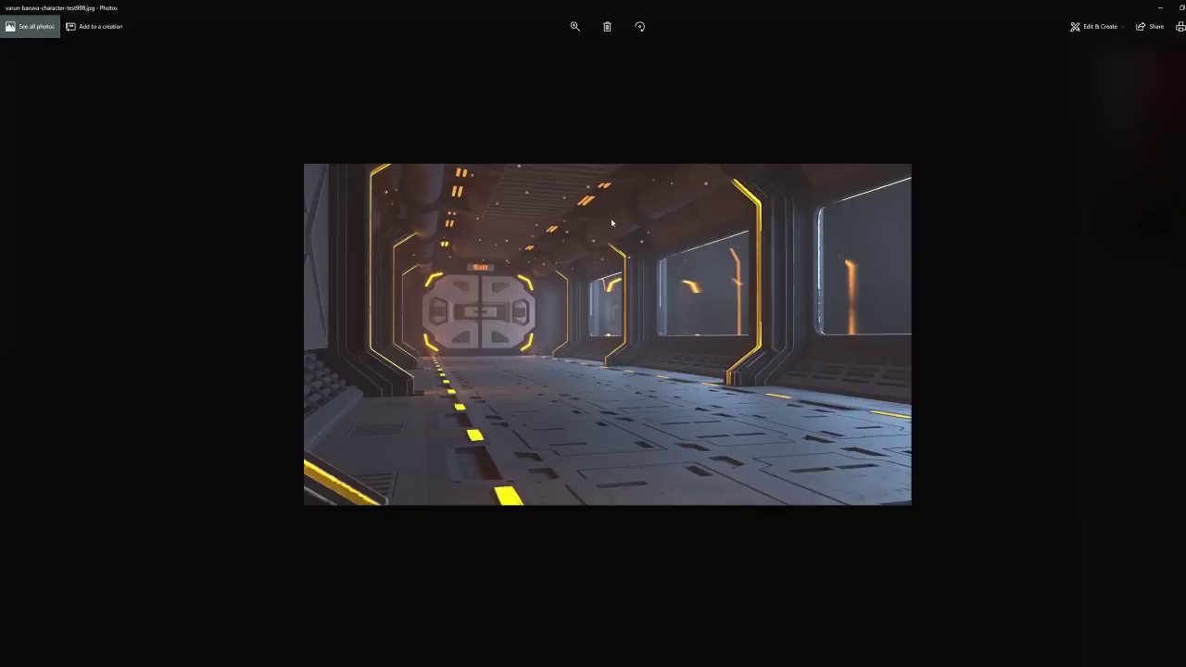
pyautogui.press('Left')
pyautogui.press('Left')
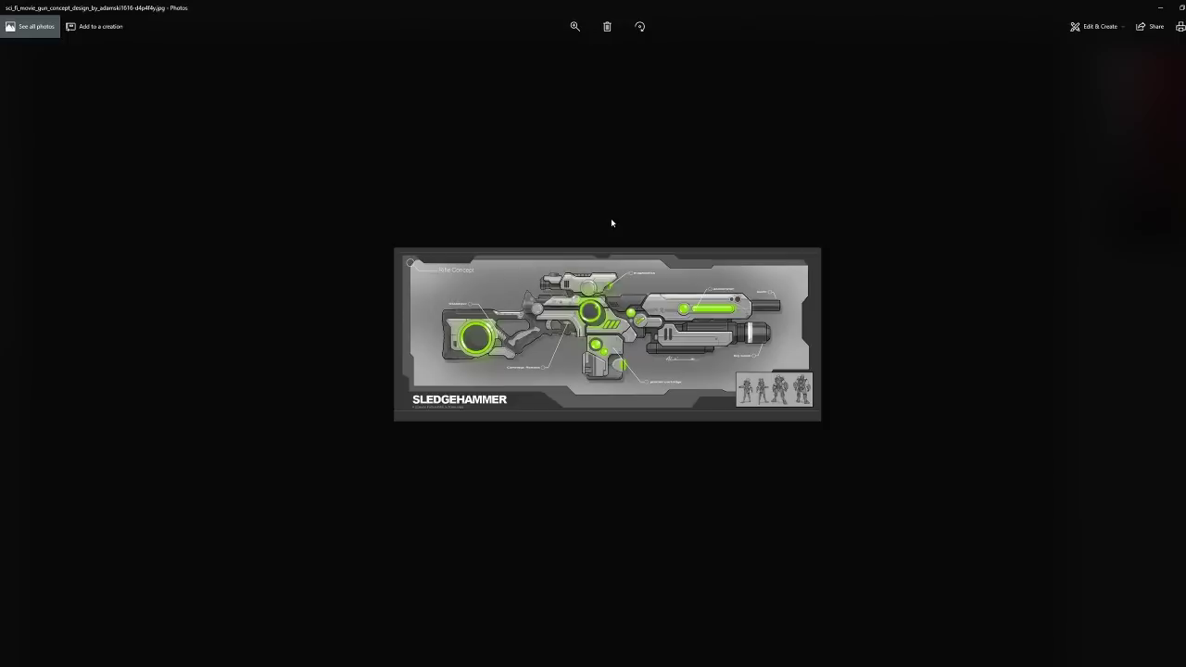
# Step: Review the corridor interiors and rifle concept again, finishing on the blue-lit interior, and close the photo viewer
pyautogui.press('Right')
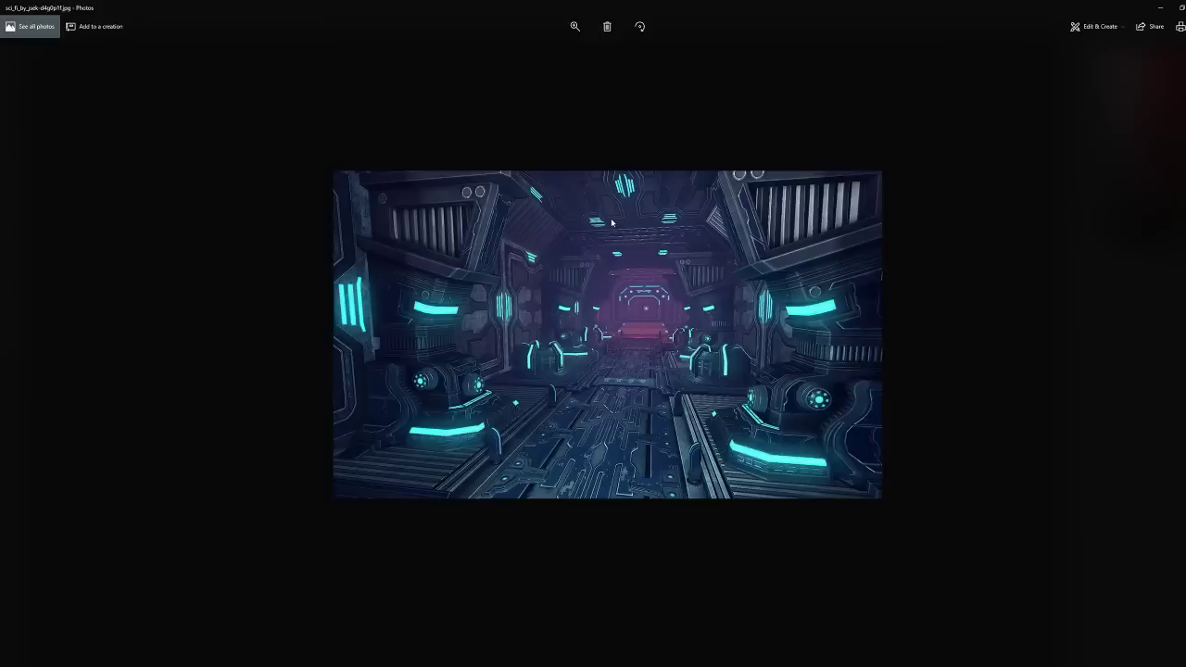
pyautogui.press('Right')
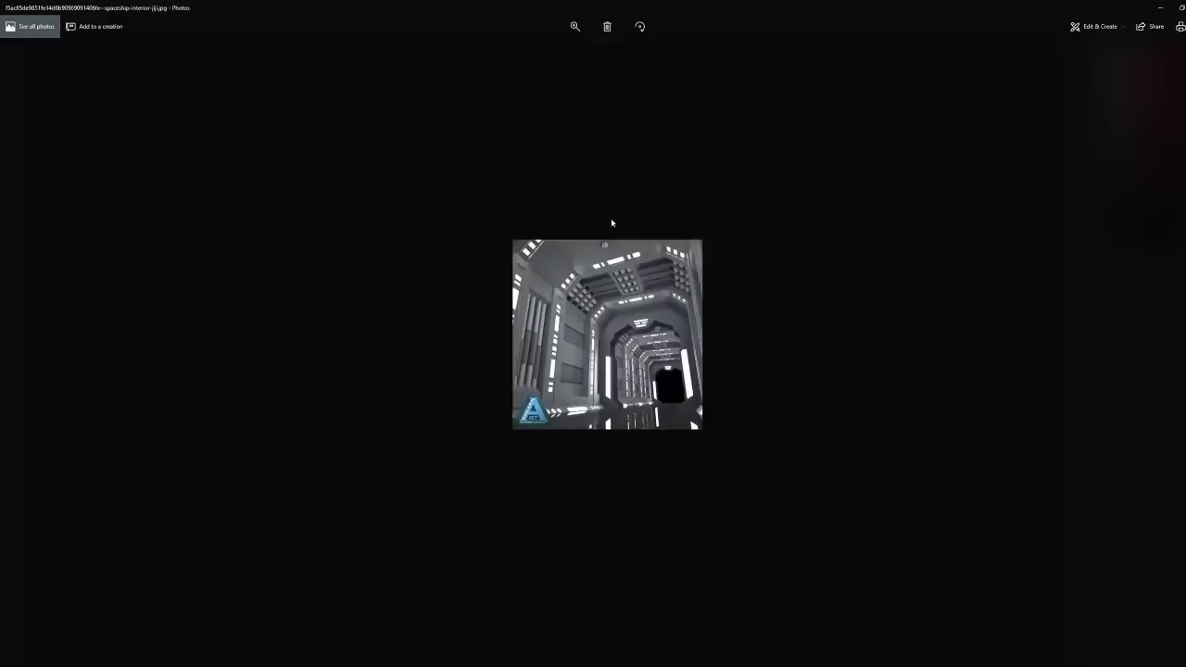
pyautogui.press('Right')
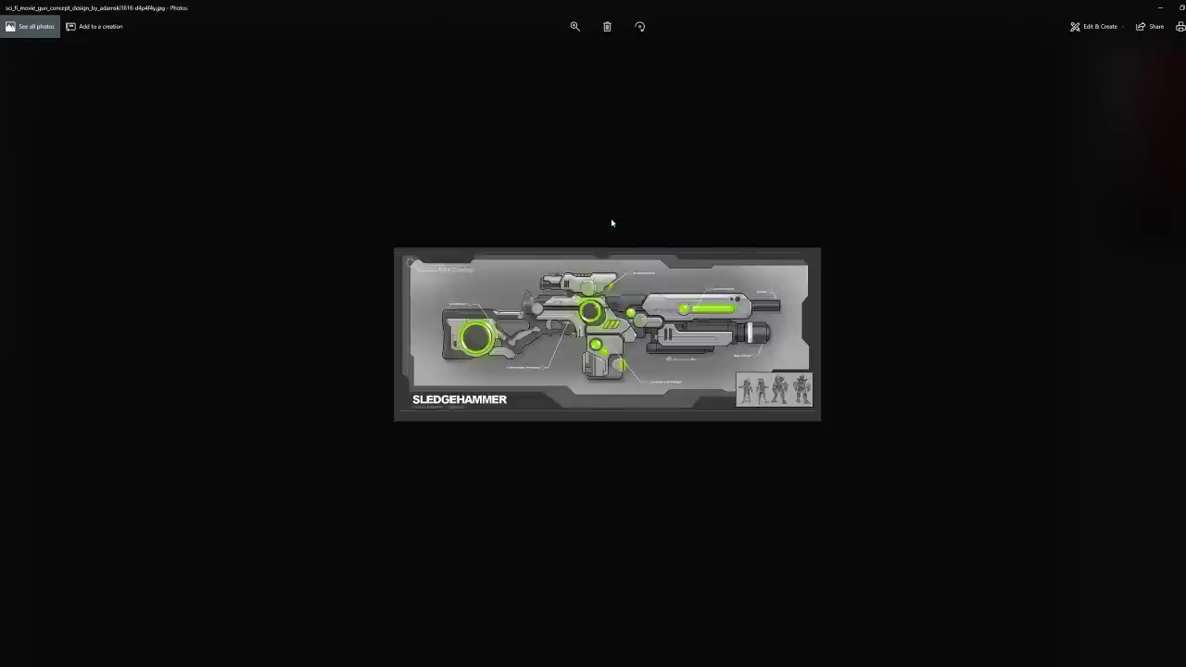
pyautogui.press('Right')
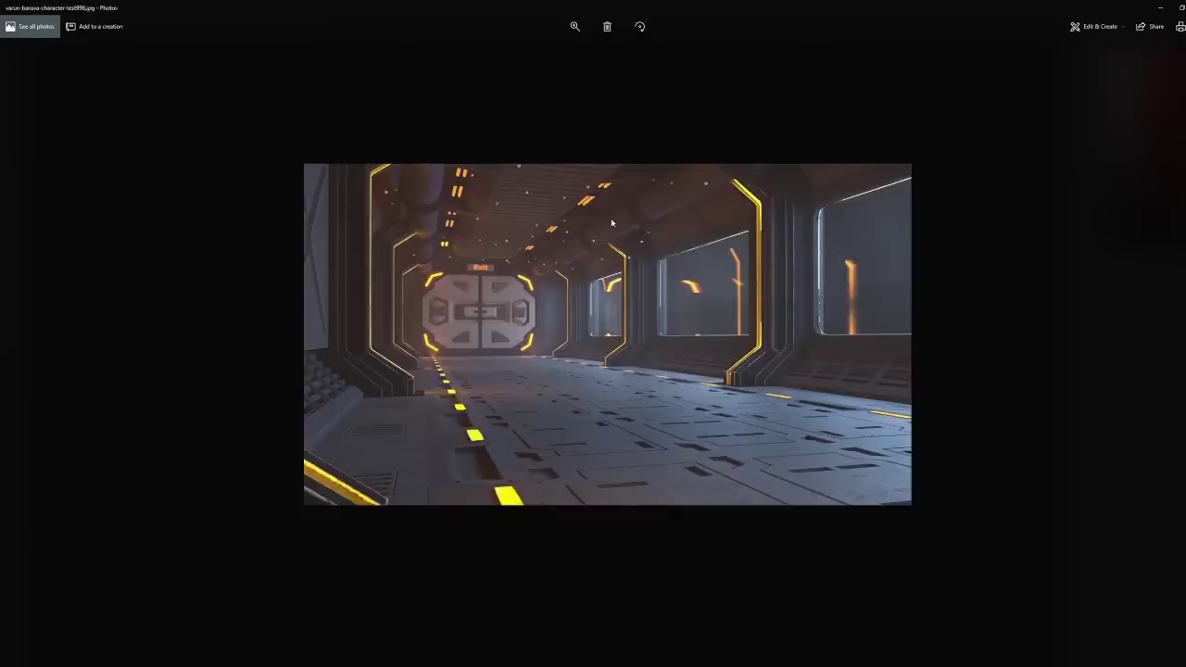
pyautogui.press('Left')
pyautogui.press('Left')
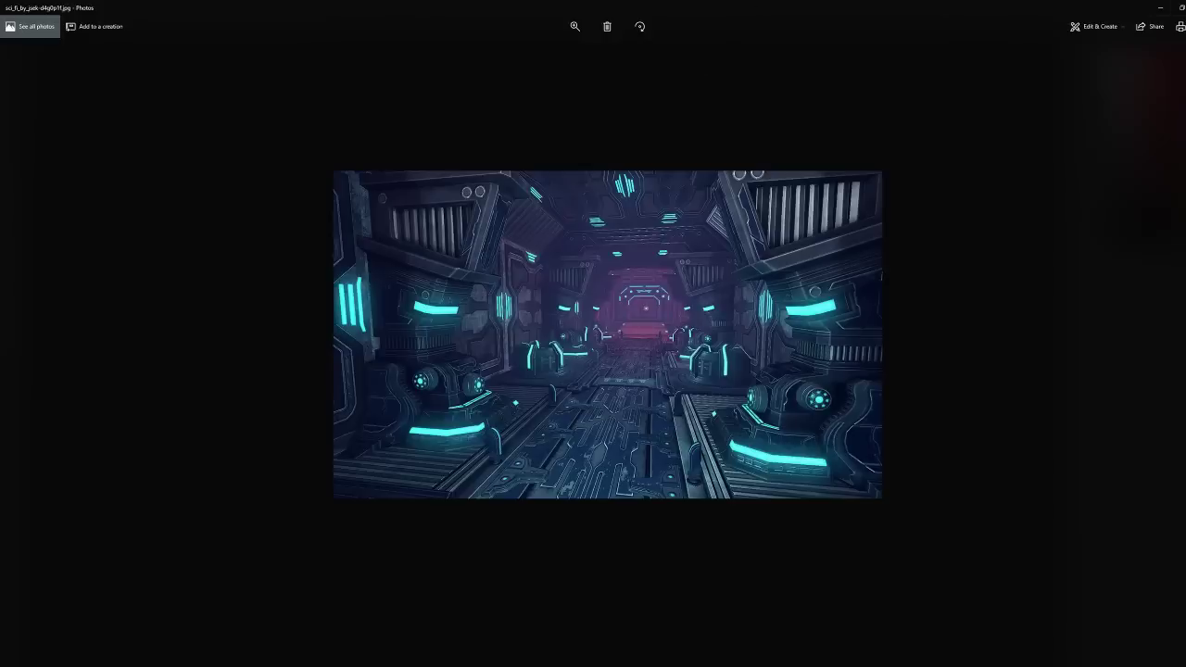
pyautogui.click(1182, 7)
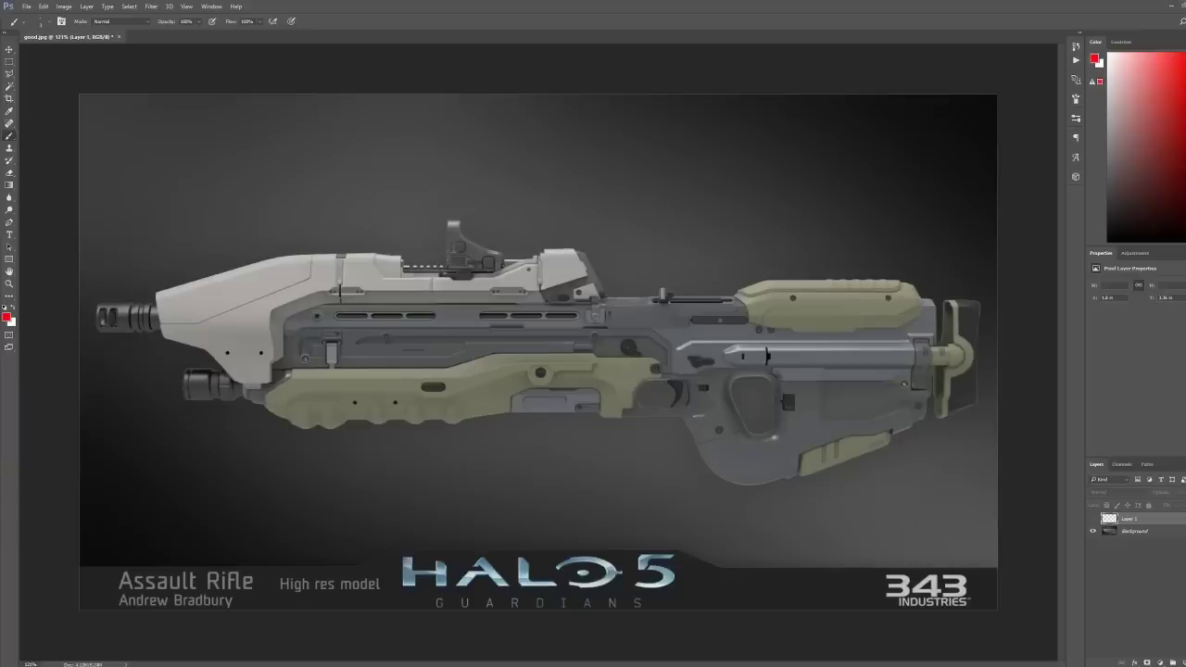
# Step: Switch to Photos and examine the two assault rifle references, the Level 4 corridor and the sci-fi door wireframe
pyautogui.hotkey('alt', 'Tab')
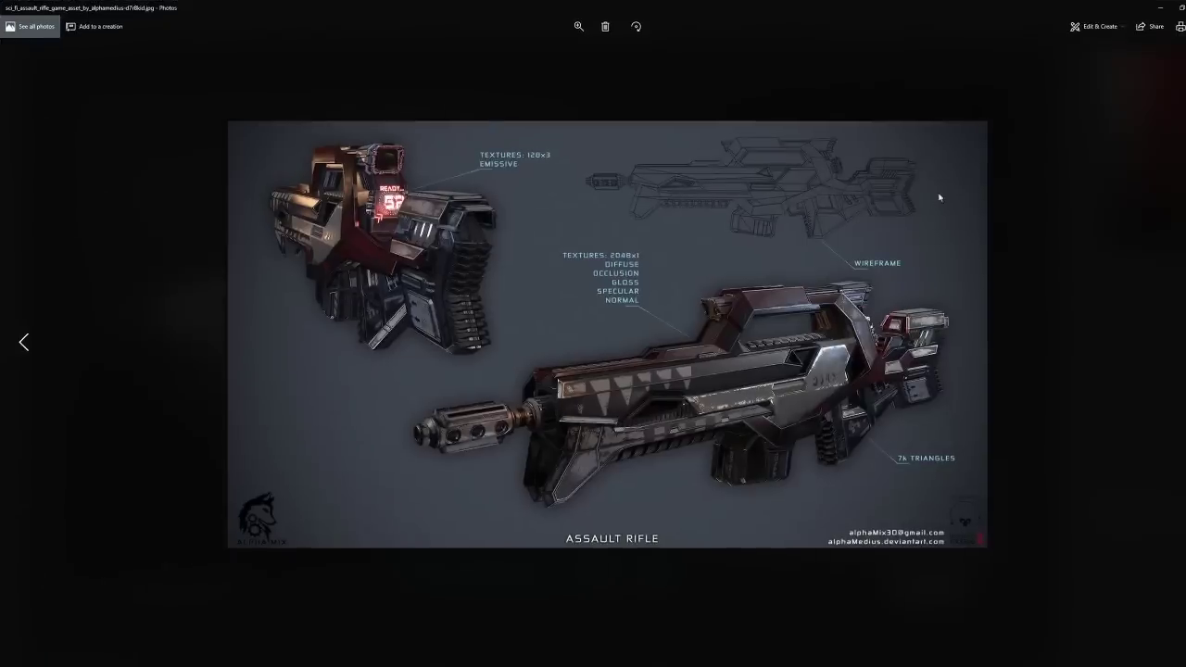
pyautogui.press('Right')
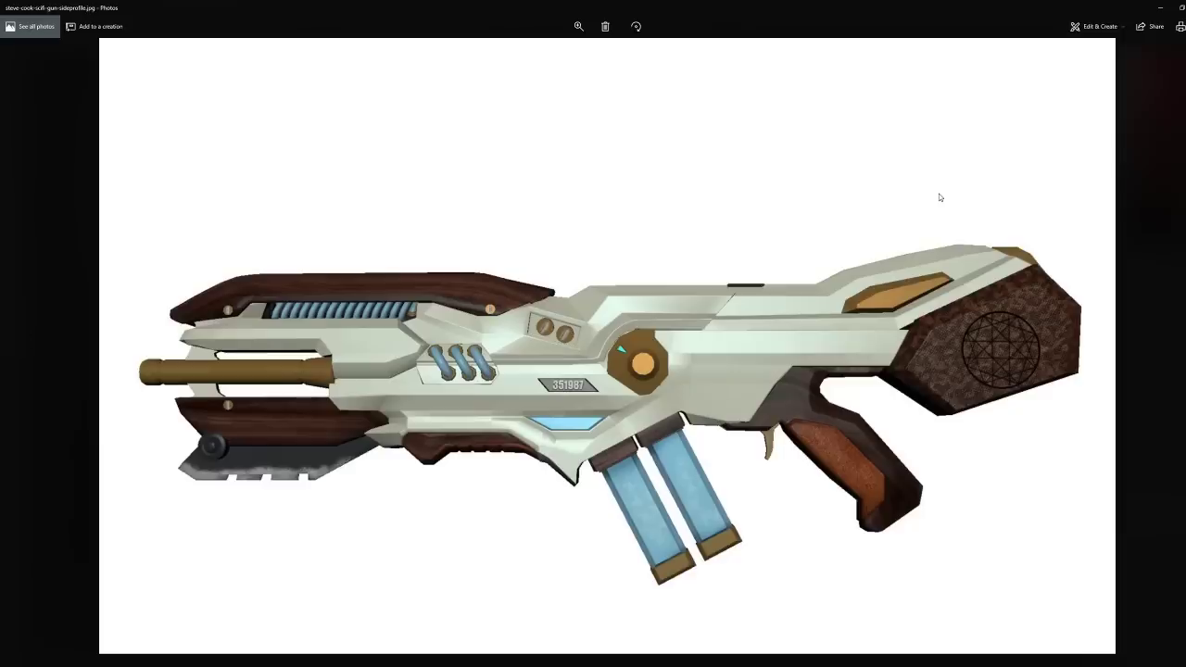
pyautogui.press('Left')
pyautogui.press('Left')
pyautogui.press('Left')
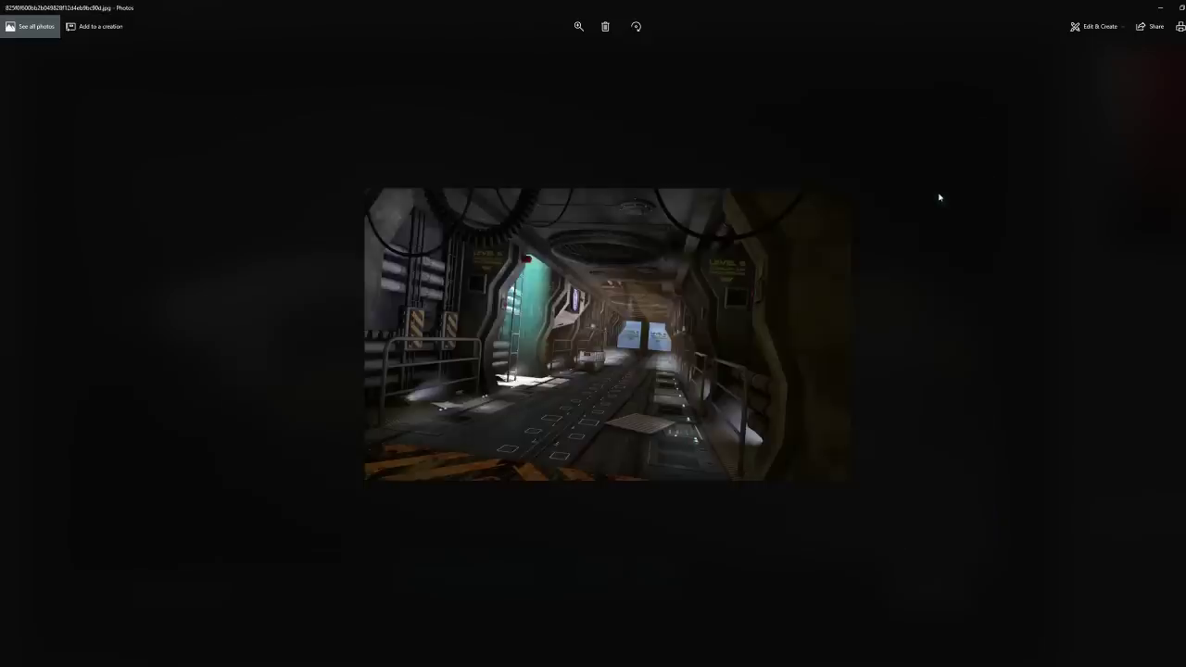
pyautogui.press('Left')
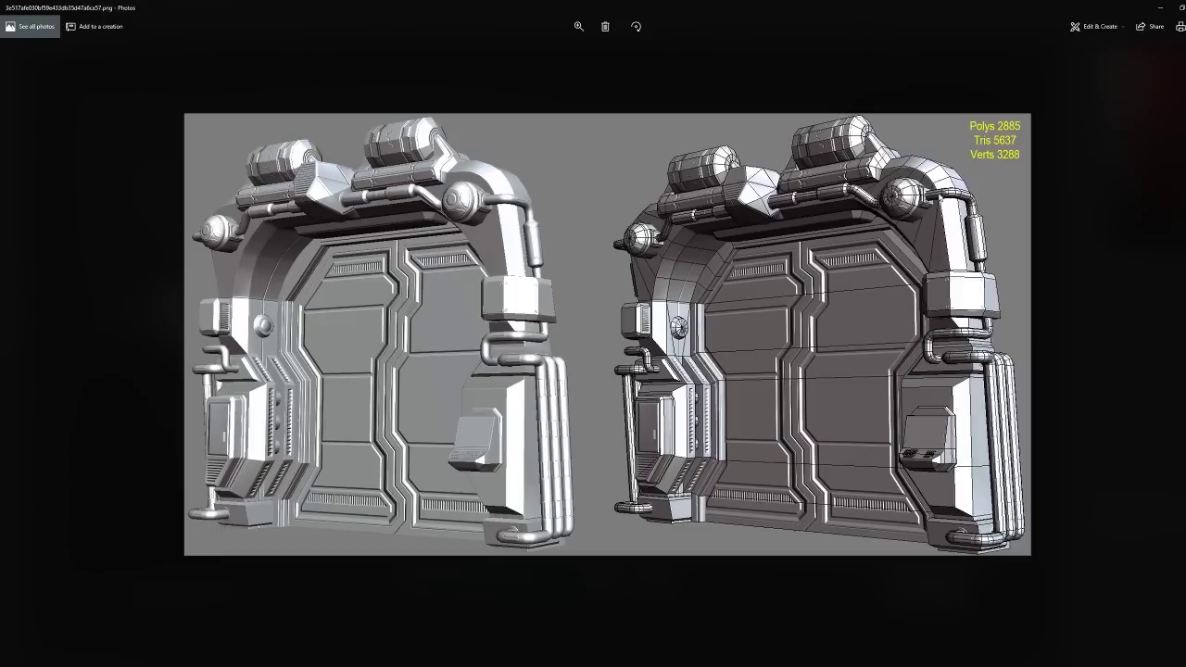
pyautogui.press('Right')
pyautogui.press('Right')
pyautogui.press('Right')
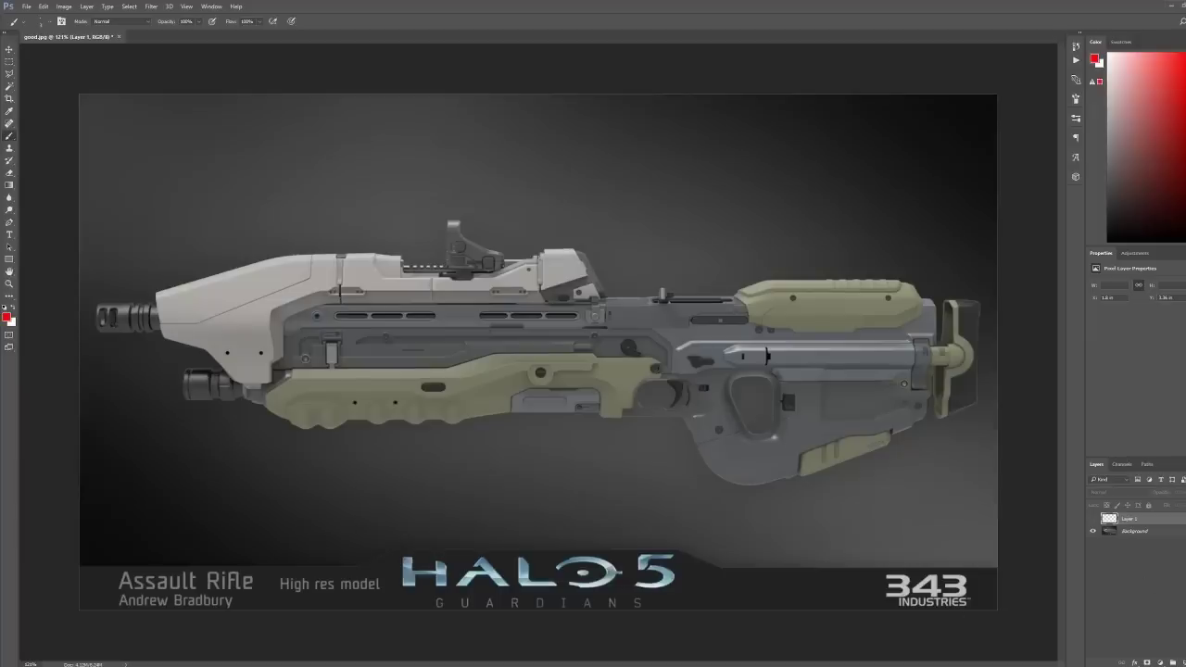
# Step: Add a new empty layer to the Halo 5 assault rifle image
pyautogui.click(1160, 663)
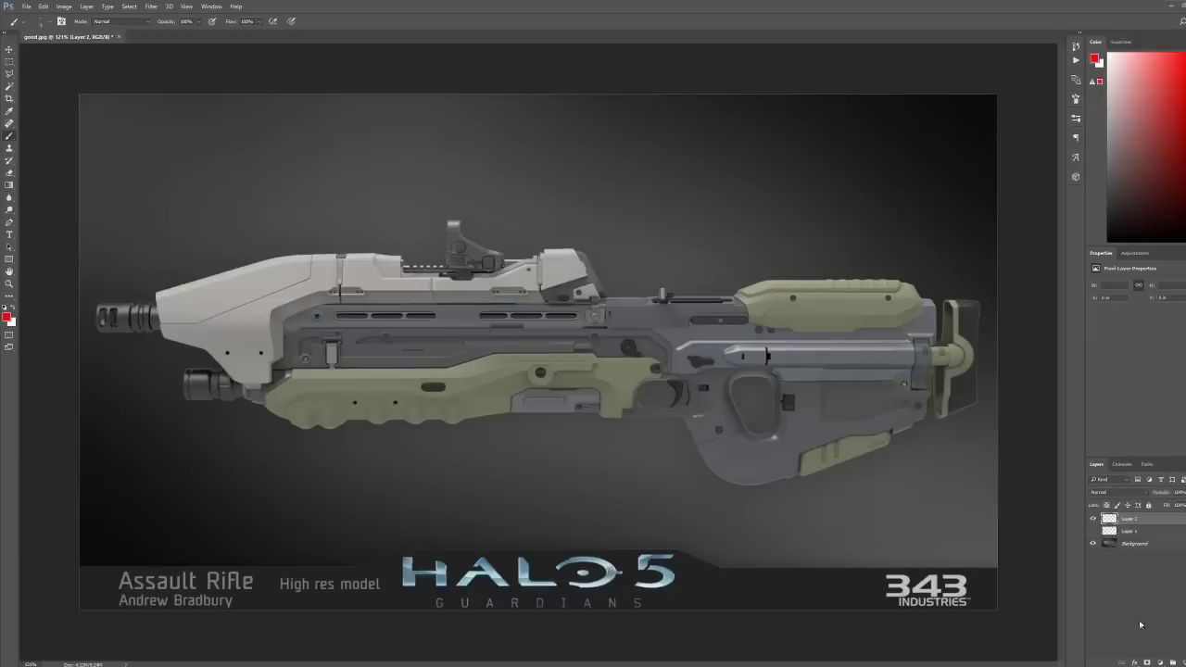
# Step: Sketch red brush marks over the Halo 5 rifle's upper housing, sight, receiver and grip areas, undoing unwanted strokes
pyautogui.click(690, 450)
pyautogui.moveTo(572, 290); pyautogui.dragTo(639, 267)
pyautogui.moveTo(468, 280); pyautogui.dragTo(533, 254)
pyautogui.hotkey('ctrl', 'z')
pyautogui.moveTo(278, 324); pyautogui.dragTo(352, 289)
pyautogui.moveTo(148, 298); pyautogui.dragTo(312, 242)
pyautogui.moveTo(444, 399); pyautogui.dragTo(545, 361)
pyautogui.moveTo(500, 352); pyautogui.dragTo(446, 368)
pyautogui.moveTo(367, 257); pyautogui.dragTo(391, 291)
pyautogui.moveTo(368, 280); pyautogui.dragTo(405, 260)
pyautogui.hotkey('ctrl', 'z')
# Step: Switch to Photos and look through the sci-fi door, dark corridor, assault rifle and side-profile gun references
pyautogui.hotkey('alt', 'Tab')
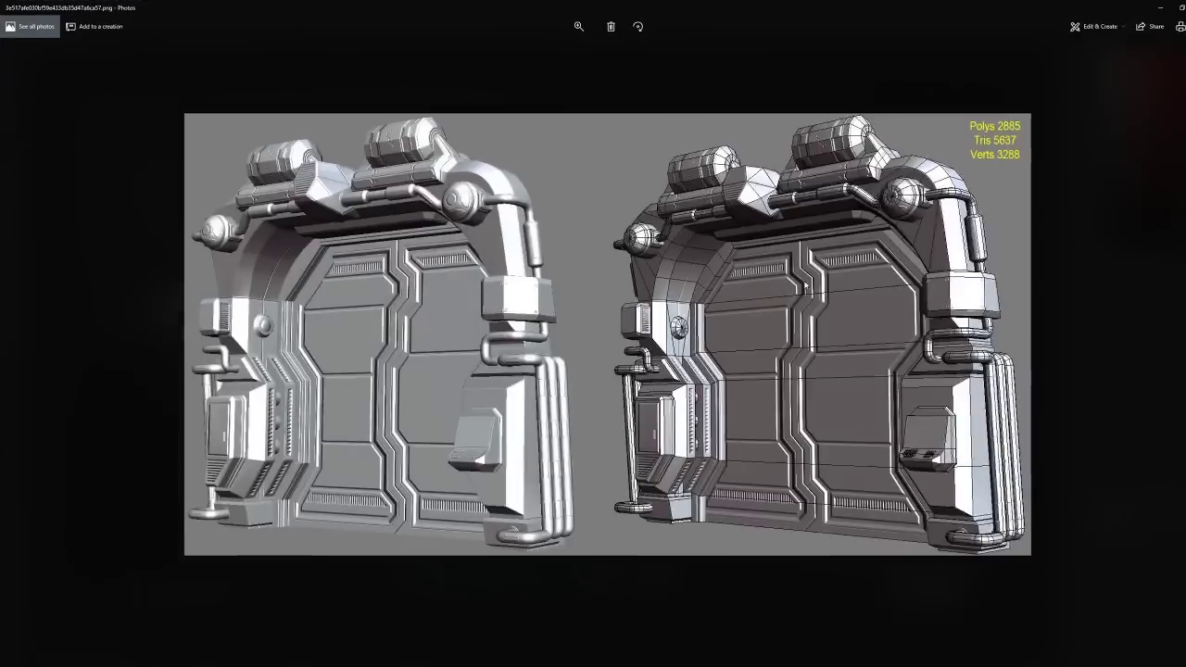
pyautogui.press('Right')
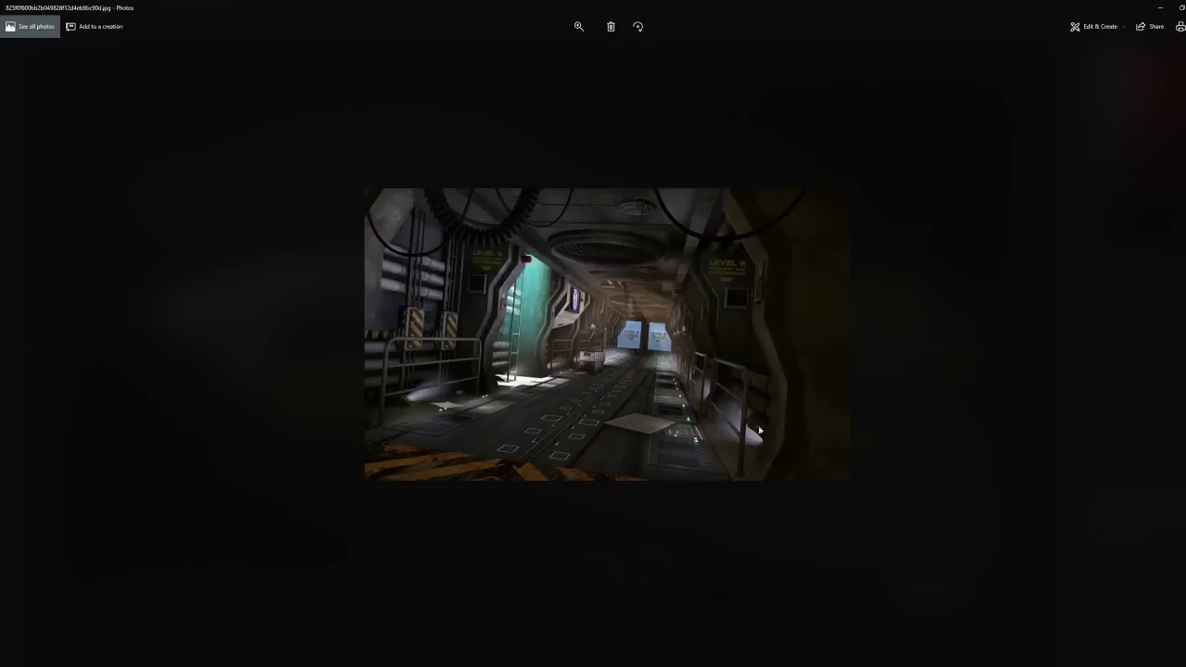
pyautogui.press('Right')
pyautogui.press('Right')
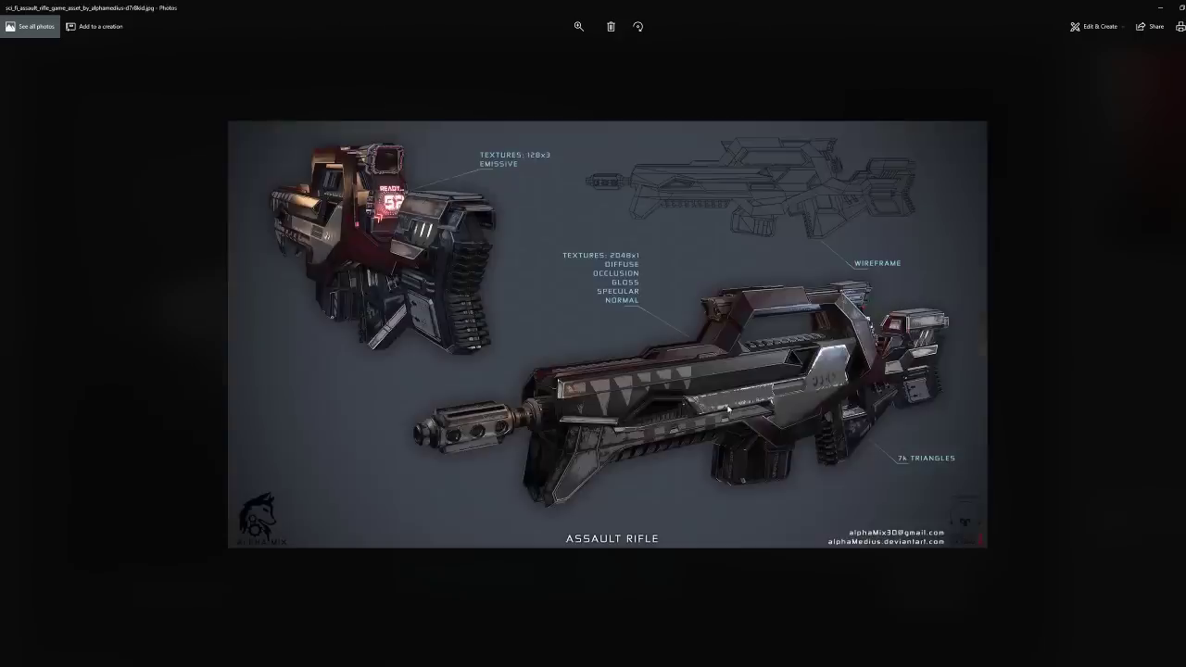
pyautogui.press('Right')
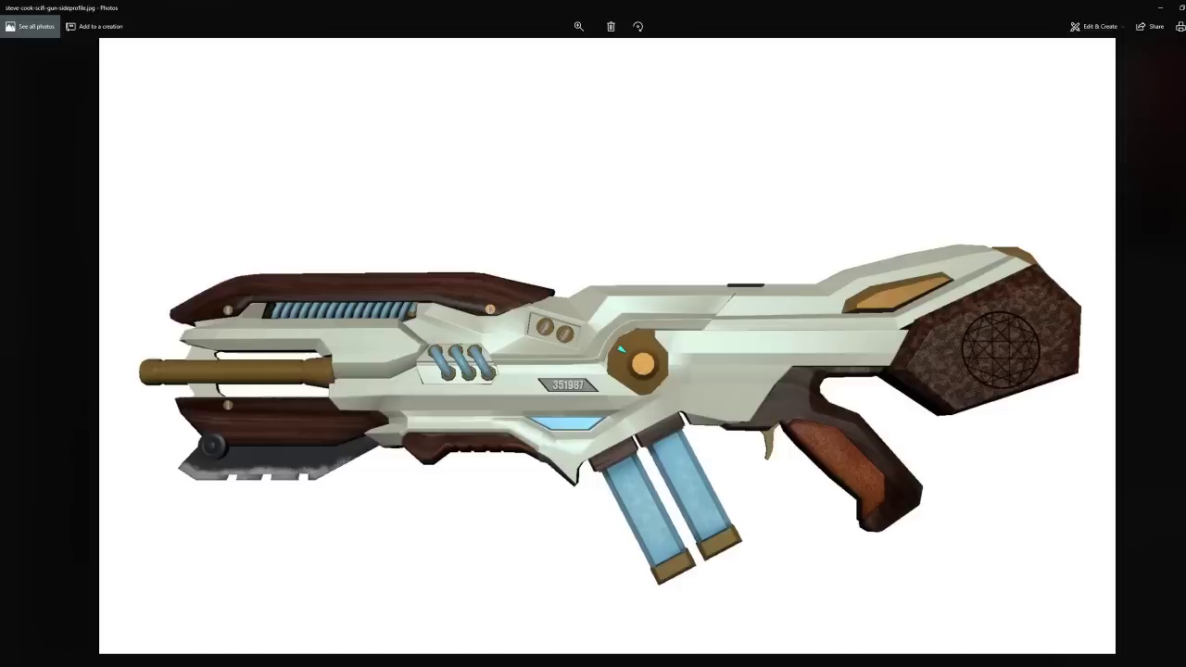
pyautogui.press('Right')
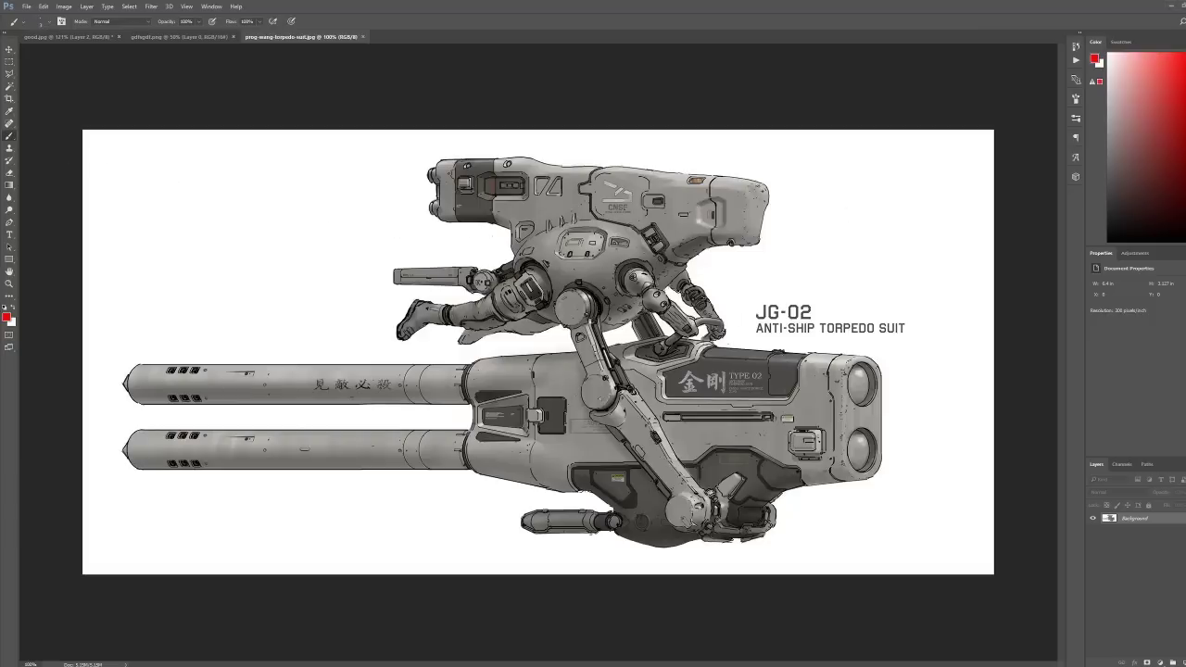
# Step: Sketch two stacked red boxes in the torpedo suit image's blank area, labelled Simple and Complex
pyautogui.moveTo(104, 157)
pyautogui.mouseDown()
pyautogui.moveTo(116, 284)
pyautogui.moveTo(105, 295)
pyautogui.moveTo(316, 312)
pyautogui.moveTo(365, 310)
pyautogui.moveTo(375, 296)
pyautogui.moveTo(363, 237)
pyautogui.moveTo(372, 152)
pyautogui.moveTo(105, 153)
pyautogui.mouseUp()
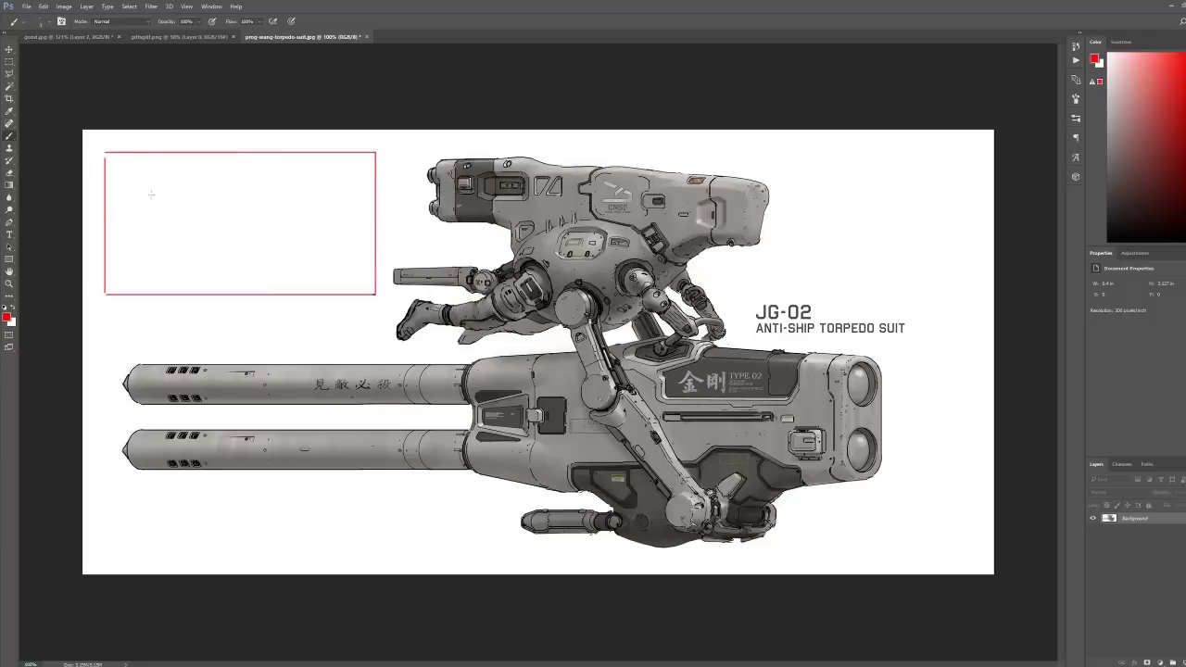
pyautogui.moveTo(134, 192); pyautogui.dragTo(124, 234)
pyautogui.moveTo(150, 212)
pyautogui.mouseDown()
pyautogui.moveTo(205, 211)
pyautogui.moveTo(195, 224)
pyautogui.moveTo(250, 222)
pyautogui.mouseUp()
pyautogui.click(163, 209)
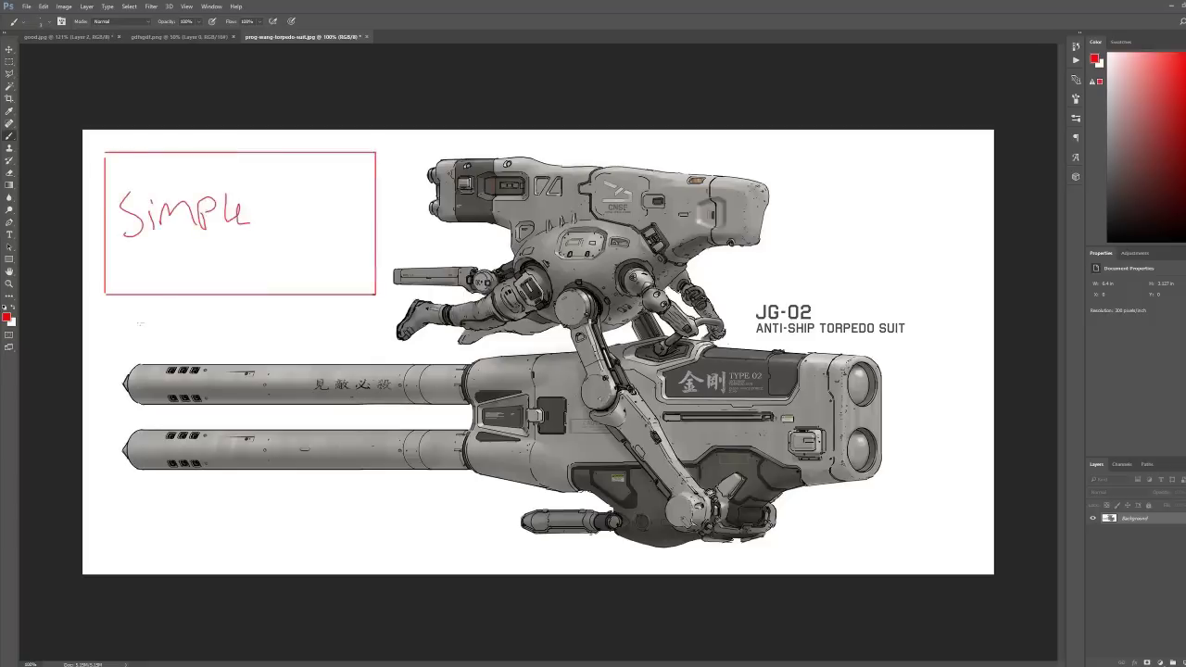
pyautogui.moveTo(108, 306)
pyautogui.mouseDown()
pyautogui.moveTo(109, 345)
pyautogui.moveTo(362, 348)
pyautogui.moveTo(374, 303)
pyautogui.moveTo(93, 311)
pyautogui.moveTo(116, 308)
pyautogui.moveTo(156, 342)
pyautogui.mouseUp()
pyautogui.moveTo(168, 320)
pyautogui.mouseDown()
pyautogui.moveTo(163, 337)
pyautogui.moveTo(170, 321)
pyautogui.moveTo(215, 336)
pyautogui.moveTo(248, 320)
pyautogui.moveTo(279, 337)
pyautogui.mouseUp()
pyautogui.moveTo(280, 322); pyautogui.dragTo(259, 340)
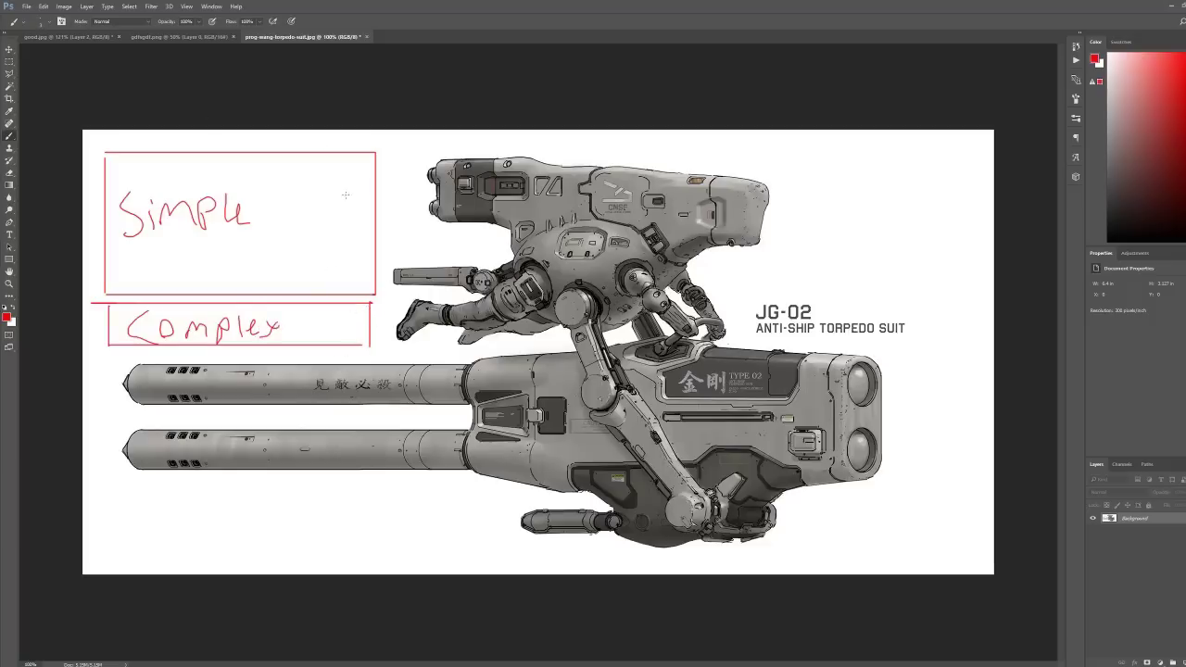
# Step: Write 70 inside the Simple box and 30 inside the Complex box
pyautogui.moveTo(319, 168)
pyautogui.mouseDown()
pyautogui.moveTo(339, 165)
pyautogui.moveTo(325, 193)
pyautogui.moveTo(344, 168)
pyautogui.mouseUp()
pyautogui.moveTo(323, 238)
pyautogui.mouseDown()
pyautogui.moveTo(333, 246)
pyautogui.moveTo(322, 257)
pyautogui.moveTo(343, 252)
pyautogui.mouseUp()
pyautogui.hotkey('ctrl', 'alt', 'z')
pyautogui.hotkey('ctrl', 'alt', 'z')
pyautogui.hotkey('ctrl', 'alt', 'z')
pyautogui.moveTo(323, 321)
pyautogui.mouseDown()
pyautogui.moveTo(320, 343)
pyautogui.moveTo(358, 325)
pyautogui.mouseUp()
# Step: Try relabelling the 70 box as Complex and crossing out the lower box's label, reverting both changes
pyautogui.press('e')
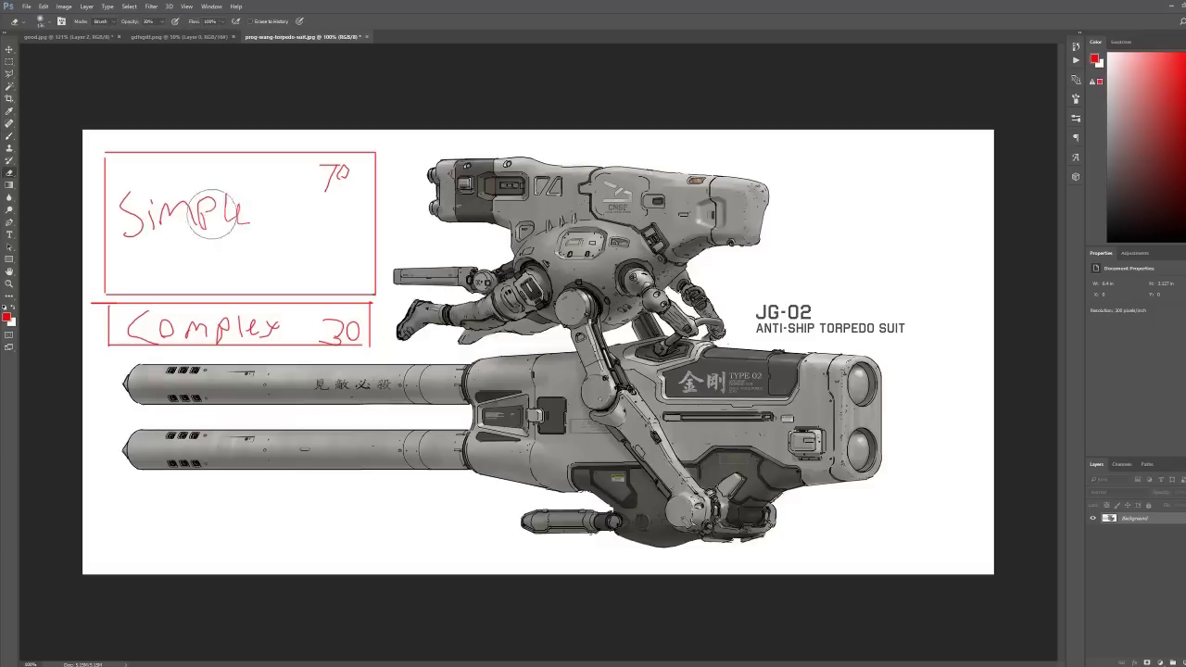
pyautogui.moveTo(243, 213)
pyautogui.mouseDown()
pyautogui.moveTo(193, 197)
pyautogui.moveTo(189, 212)
pyautogui.moveTo(129, 199)
pyautogui.moveTo(167, 234)
pyautogui.moveTo(168, 217)
pyautogui.moveTo(186, 233)
pyautogui.moveTo(263, 233)
pyautogui.mouseUp()
pyautogui.press('b')
pyautogui.moveTo(126, 337); pyautogui.dragTo(260, 334)
pyautogui.moveTo(144, 330)
pyautogui.mouseDown()
pyautogui.moveTo(253, 326)
pyautogui.moveTo(229, 324)
pyautogui.mouseUp()
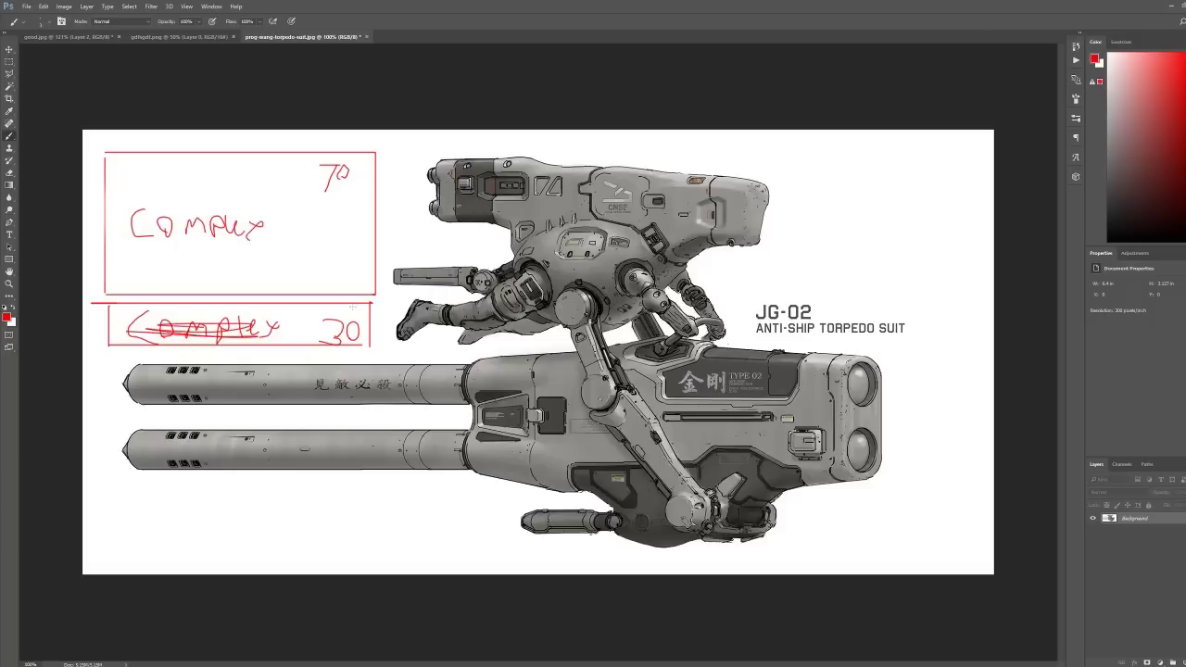
pyautogui.hotkey('ctrl', 'alt', 'z')
pyautogui.hotkey('ctrl', 'alt', 'z')
pyautogui.hotkey('ctrl', 'alt', 'z')
pyautogui.hotkey('ctrl', 'alt', 'z')
pyautogui.hotkey('ctrl', 'alt', 'z')
pyautogui.hotkey('ctrl', 'alt', 'z')
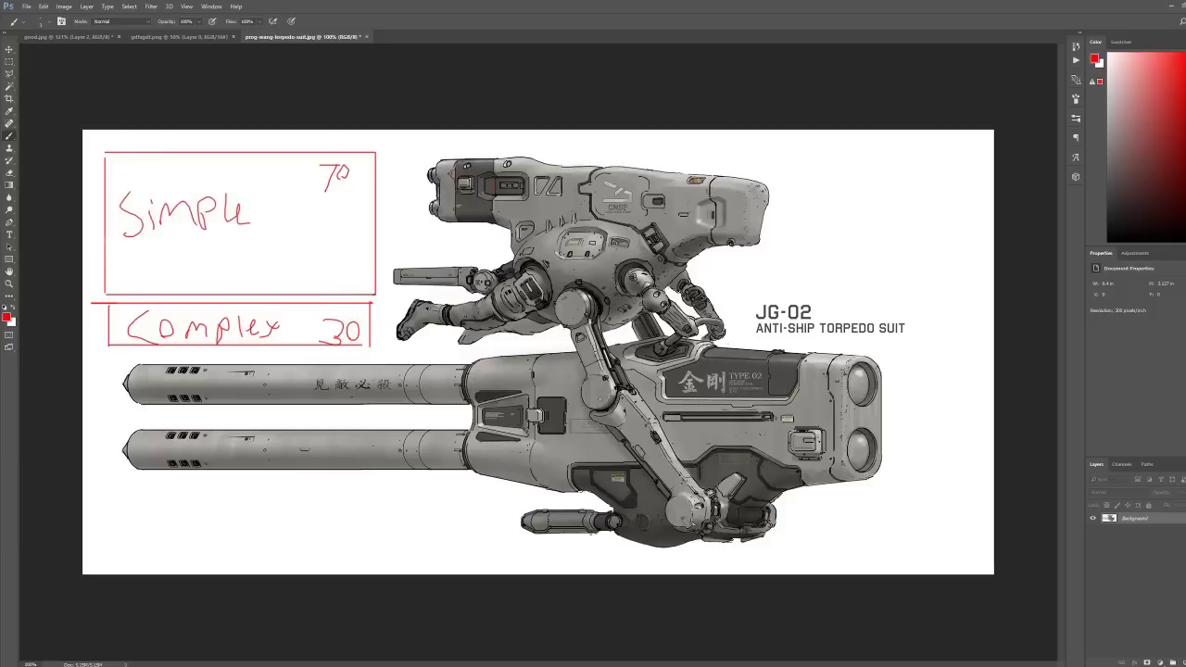
# Step: Erase the Simple and Complex labels from the two red boxes
pyautogui.press('e')
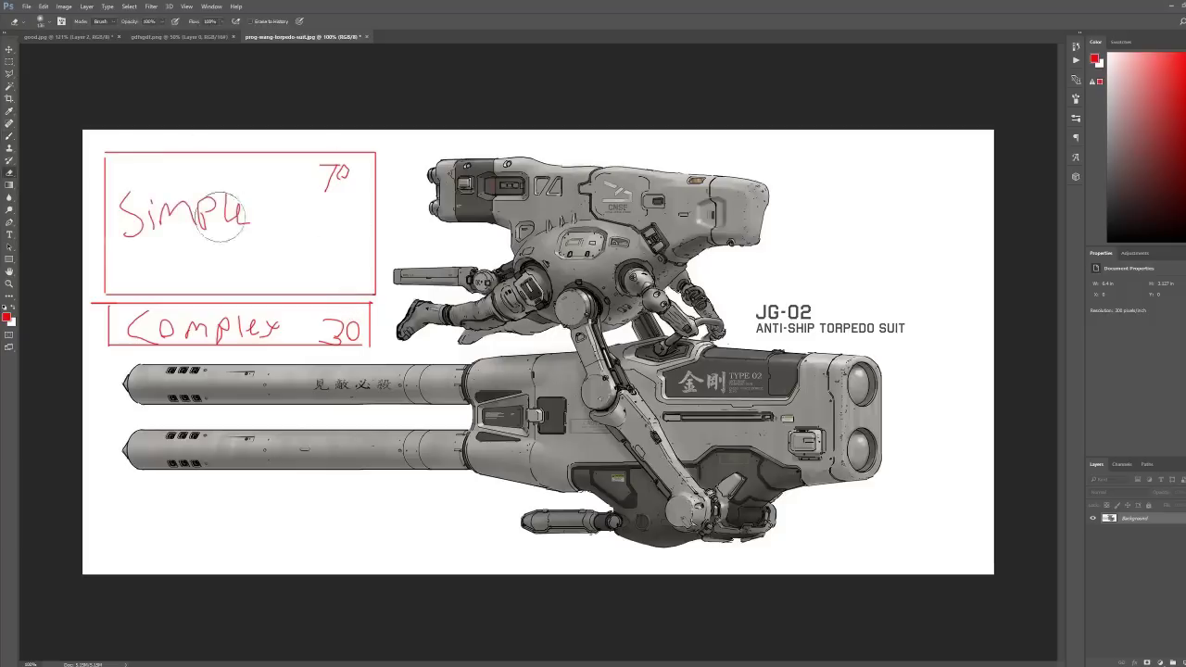
pyautogui.moveTo(214, 222)
pyautogui.mouseDown()
pyautogui.moveTo(146, 217)
pyautogui.moveTo(162, 201)
pyautogui.mouseUp()
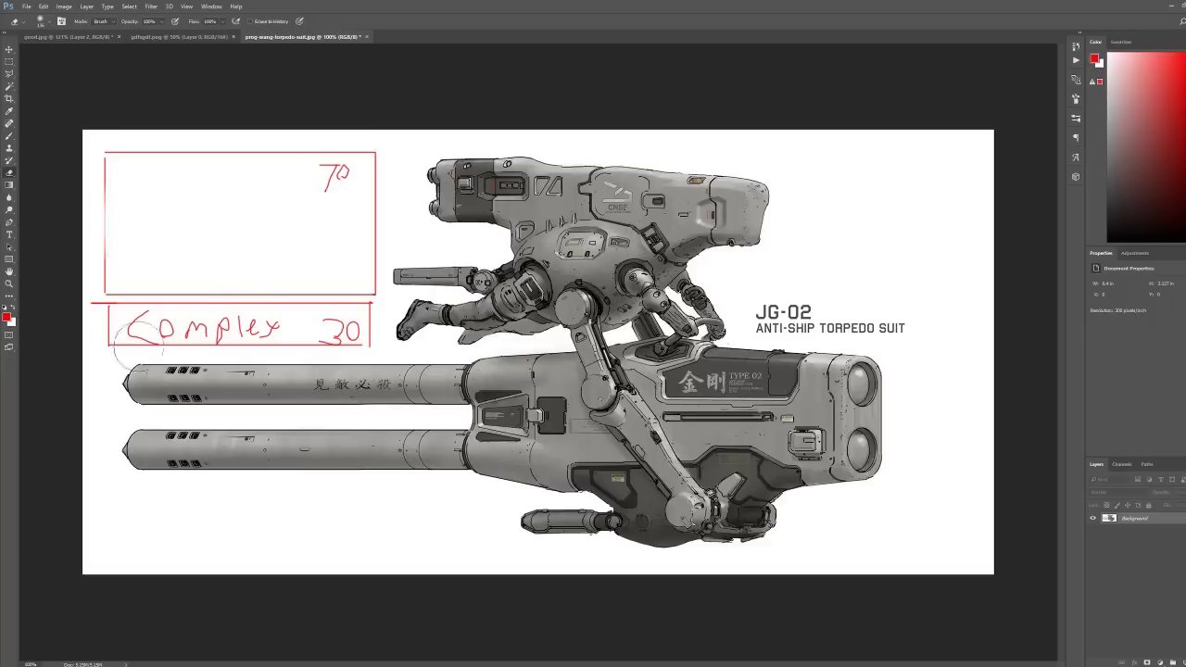
pyautogui.moveTo(130, 352)
pyautogui.mouseDown()
pyautogui.moveTo(153, 326)
pyautogui.moveTo(297, 325)
pyautogui.moveTo(130, 310)
pyautogui.mouseUp()
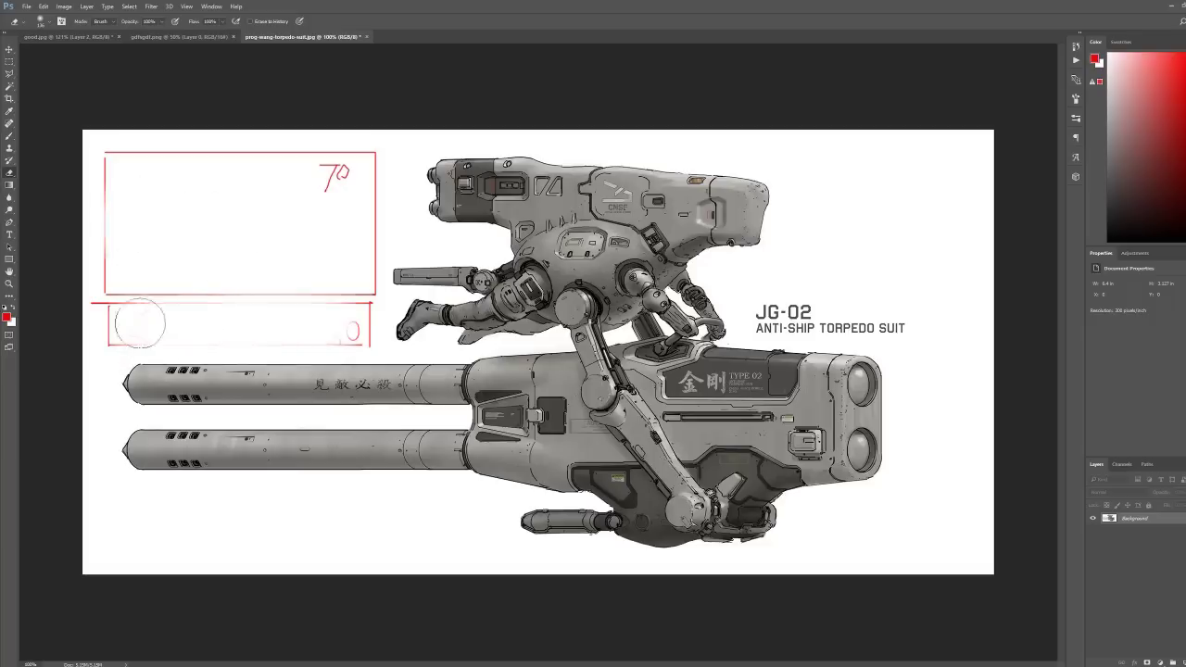
# Step: Label the 70 box Grey and the lower box Black, rewrite the lower number, and mark the torpedo hull's small light panel
pyautogui.press('b')
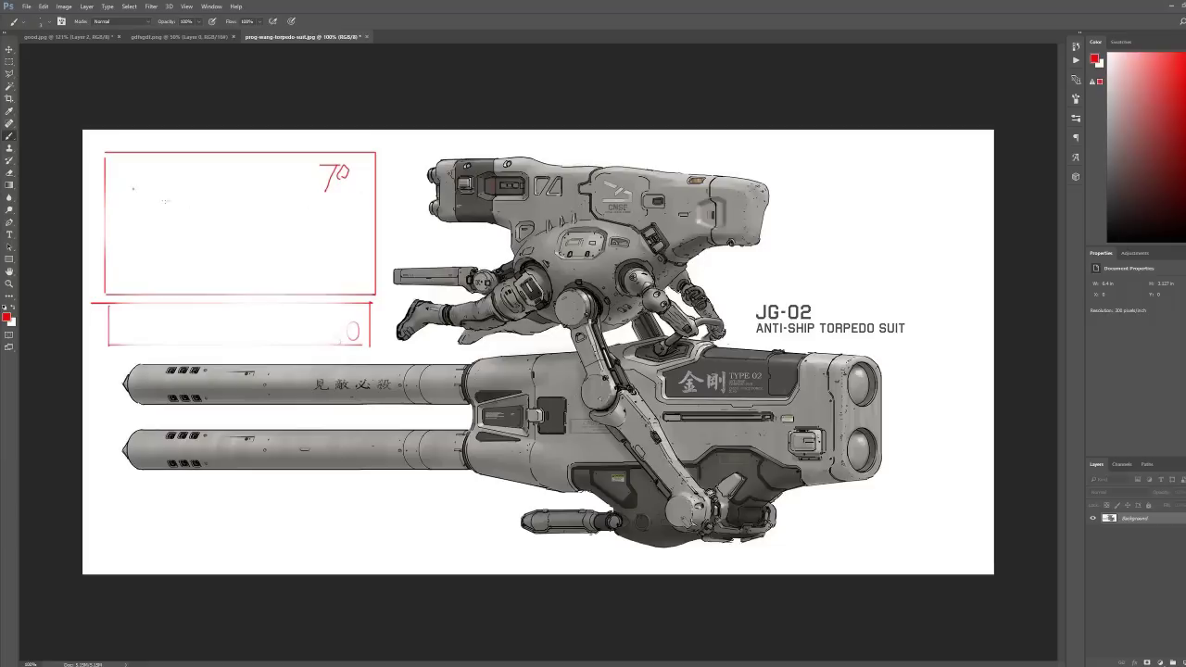
pyautogui.moveTo(132, 182)
pyautogui.mouseDown()
pyautogui.moveTo(131, 215)
pyautogui.moveTo(148, 182)
pyautogui.moveTo(163, 183)
pyautogui.moveTo(132, 211)
pyautogui.moveTo(157, 200)
pyautogui.mouseUp()
pyautogui.hotkey('ctrl', 'z')
pyautogui.hotkey('ctrl', 'z')
pyautogui.moveTo(174, 196)
pyautogui.mouseDown()
pyautogui.moveTo(213, 197)
pyautogui.moveTo(206, 219)
pyautogui.moveTo(239, 204)
pyautogui.mouseUp()
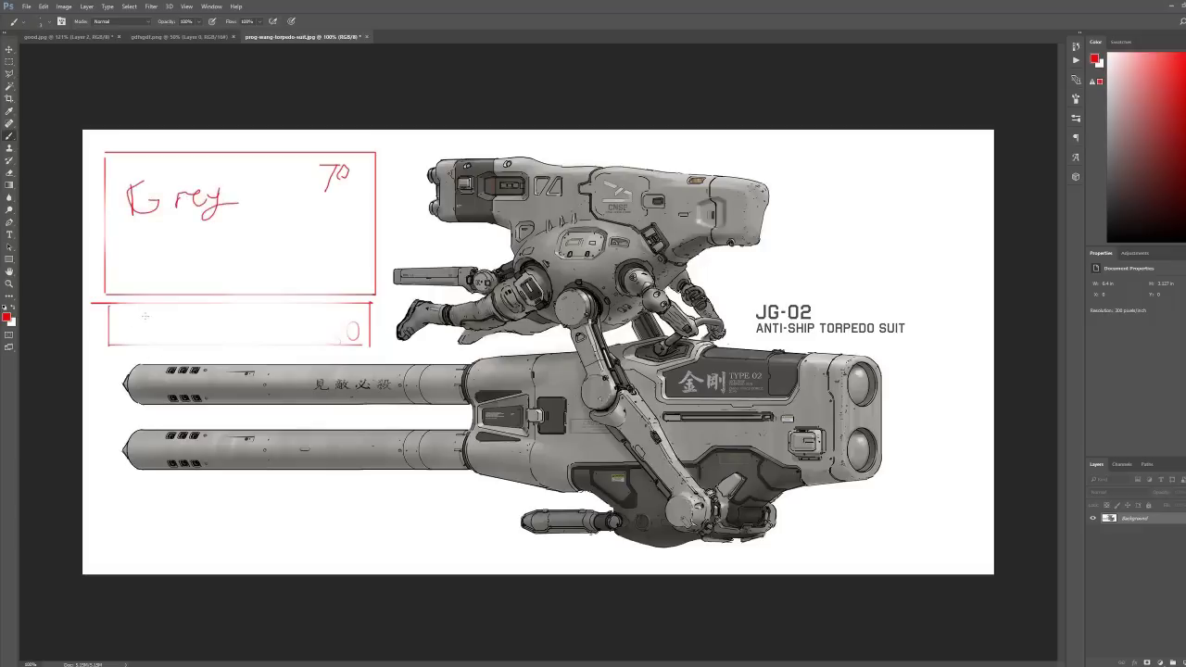
pyautogui.moveTo(144, 315)
pyautogui.mouseDown()
pyautogui.moveTo(146, 339)
pyautogui.moveTo(213, 345)
pyautogui.mouseUp()
pyautogui.moveTo(222, 325)
pyautogui.mouseDown()
pyautogui.moveTo(218, 344)
pyautogui.moveTo(229, 343)
pyautogui.mouseUp()
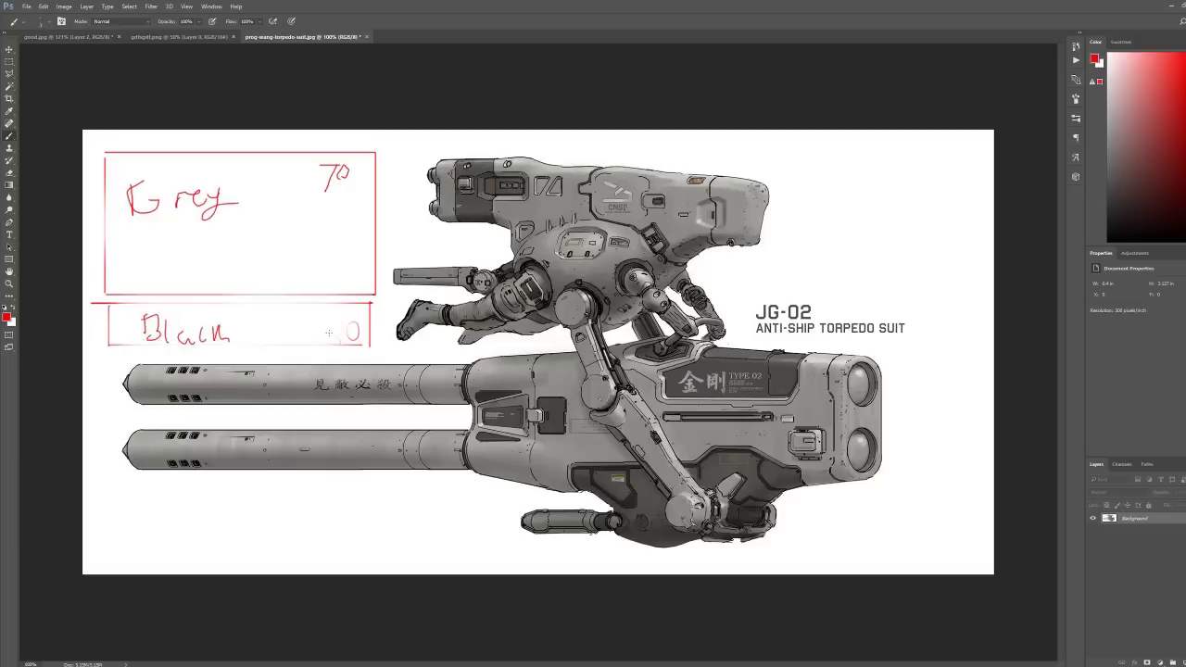
pyautogui.moveTo(328, 322)
pyautogui.mouseDown()
pyautogui.moveTo(340, 326)
pyautogui.moveTo(329, 345)
pyautogui.moveTo(356, 326)
pyautogui.mouseUp()
pyautogui.moveTo(777, 421); pyautogui.dragTo(804, 410)
# Step: Examine the grey, black and red colour blocking around the central table in the gdfsgdf.png sci-fi interior
pyautogui.click(177, 36)
pyautogui.hotkey('ctrl', '+')
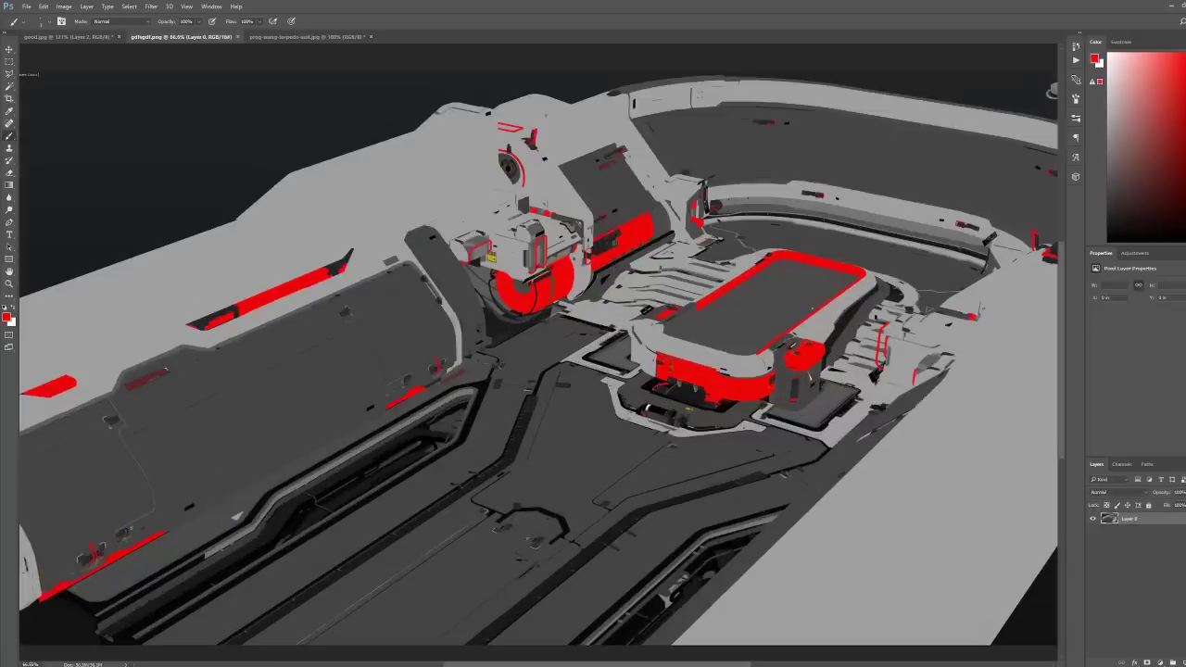
pyautogui.scroll(2, 667, 298)
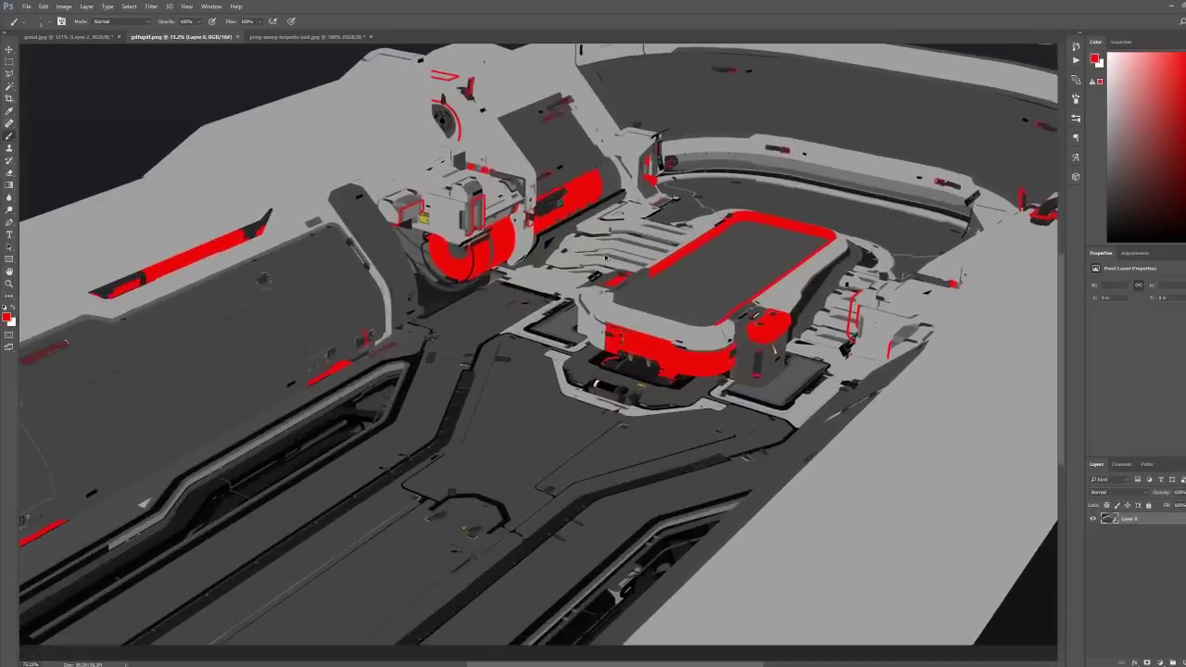
pyautogui.moveTo(610, 257); pyautogui.dragTo(702, 220)
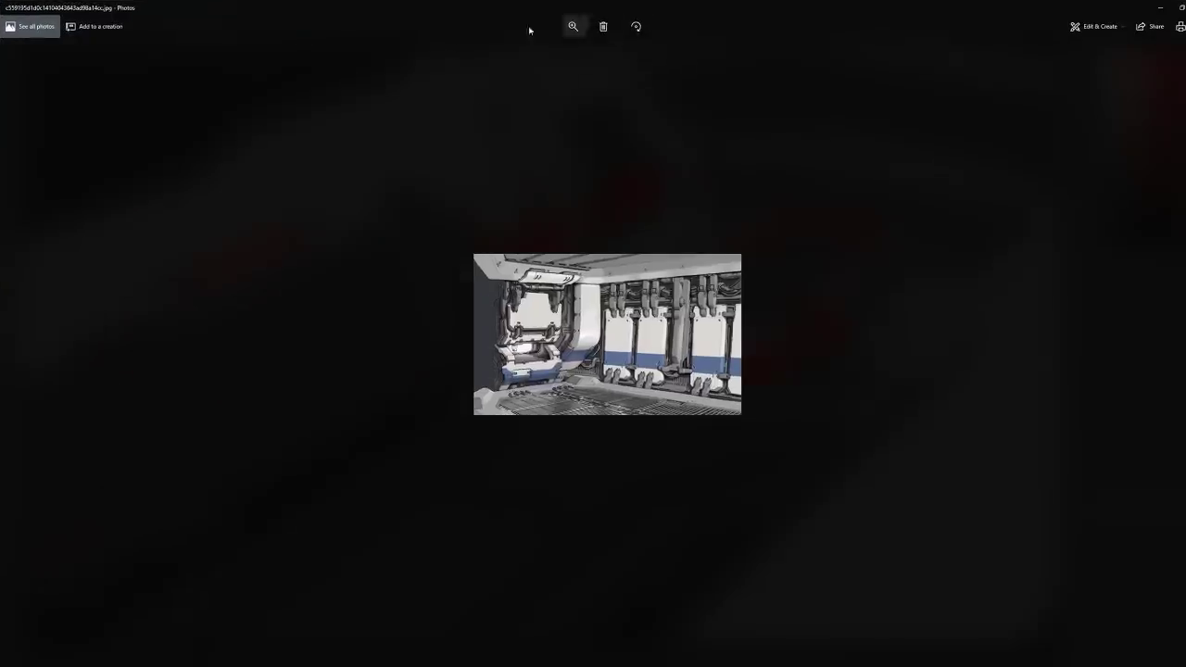
# Step: Open the white-and-blue panelled interior reference from Photos in Photoshop and fit it to the view
pyautogui.hotkey('alt', 'Tab')
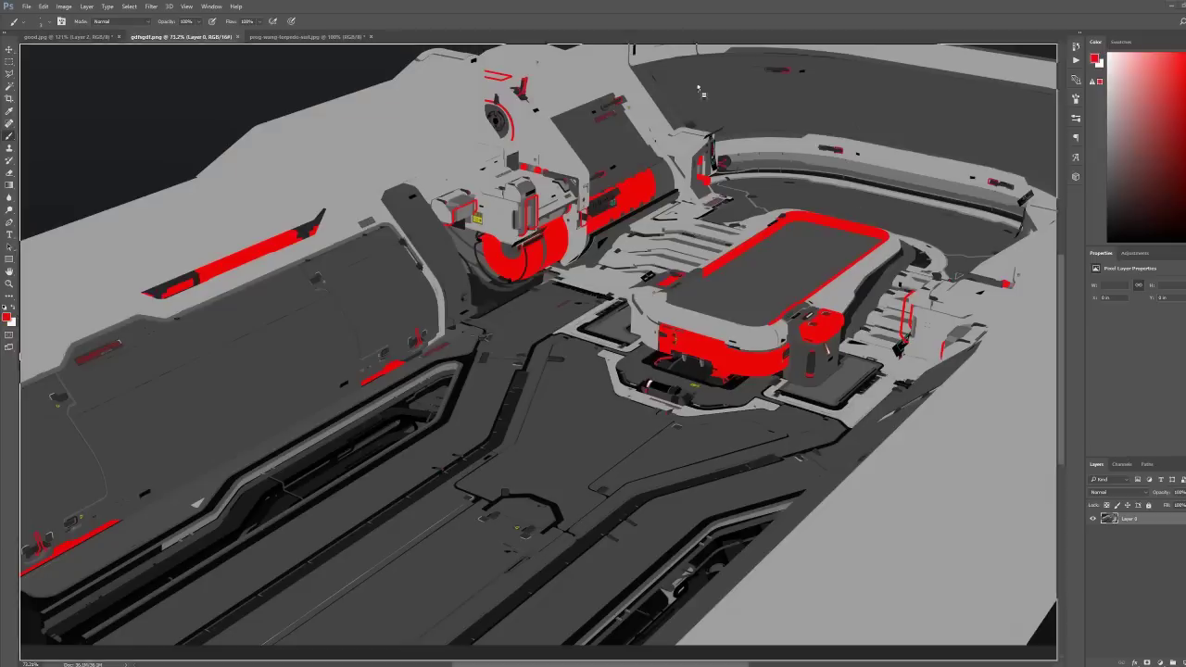
pyautogui.moveTo(683, 50); pyautogui.dragTo(685, 37)
pyautogui.hotkey('ctrl', '0')
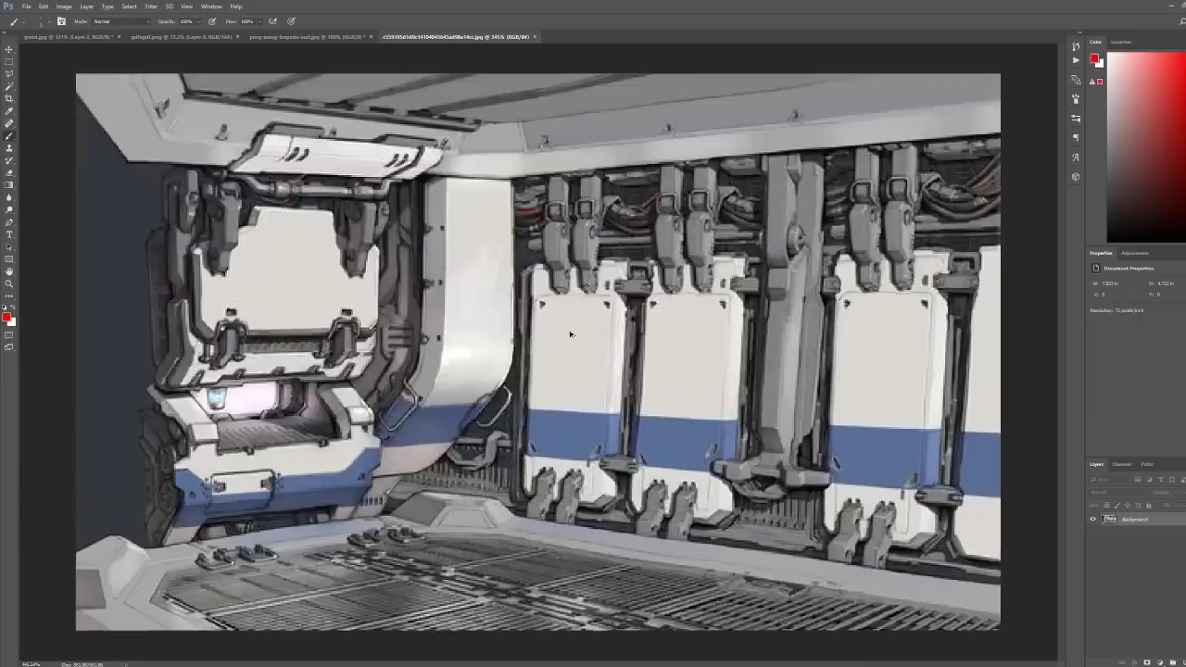
# Step: Outline in red the interior's white wall panels, curved column, ceiling edge and the two large forms of the wall machinery
pyautogui.moveTo(642, 279)
pyautogui.mouseDown()
pyautogui.moveTo(708, 278)
pyautogui.moveTo(723, 437)
pyautogui.moveTo(663, 507)
pyautogui.moveTo(666, 278)
pyautogui.moveTo(614, 445)
pyautogui.moveTo(532, 417)
pyautogui.moveTo(595, 269)
pyautogui.moveTo(608, 277)
pyautogui.mouseUp()
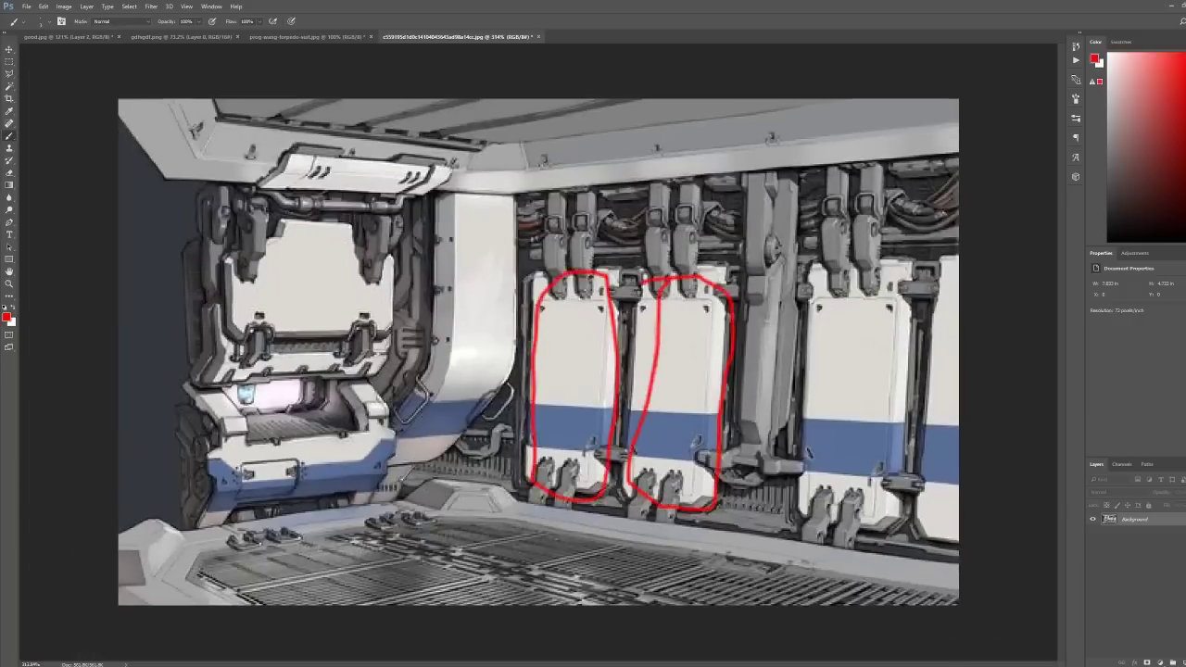
pyautogui.moveTo(502, 202)
pyautogui.mouseDown()
pyautogui.moveTo(501, 357)
pyautogui.moveTo(455, 451)
pyautogui.moveTo(407, 462)
pyautogui.moveTo(402, 406)
pyautogui.moveTo(442, 283)
pyautogui.moveTo(448, 206)
pyautogui.moveTo(512, 211)
pyautogui.mouseUp()
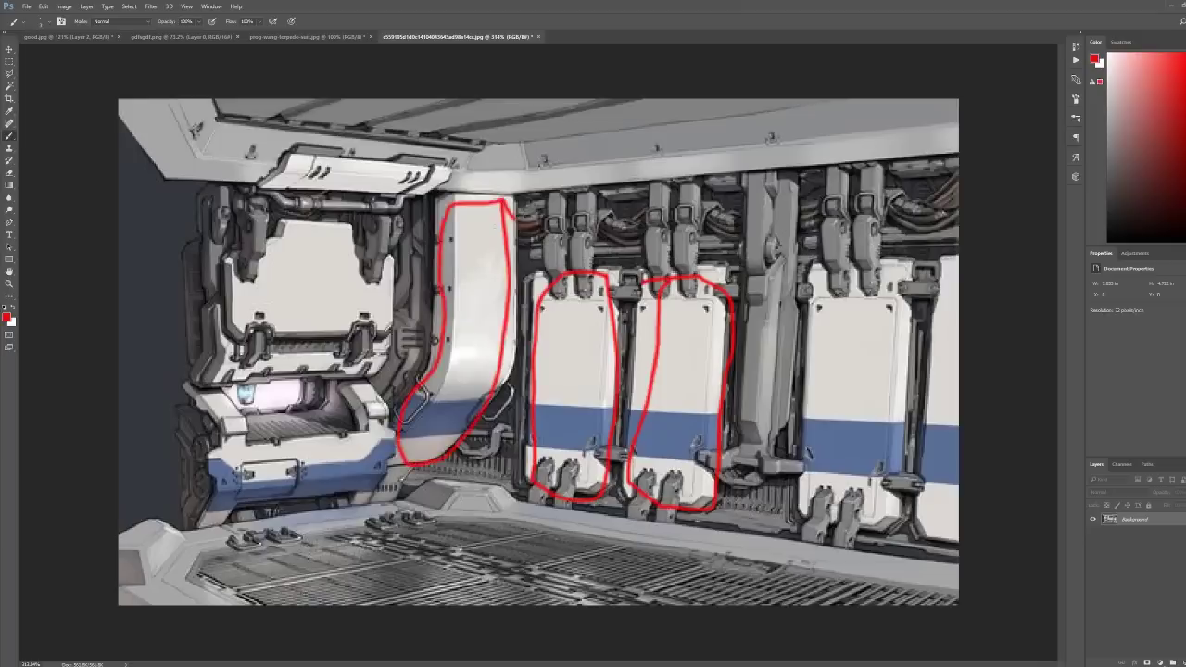
pyautogui.moveTo(619, 163)
pyautogui.mouseDown()
pyautogui.moveTo(413, 188)
pyautogui.moveTo(239, 186)
pyautogui.moveTo(149, 100)
pyautogui.mouseUp()
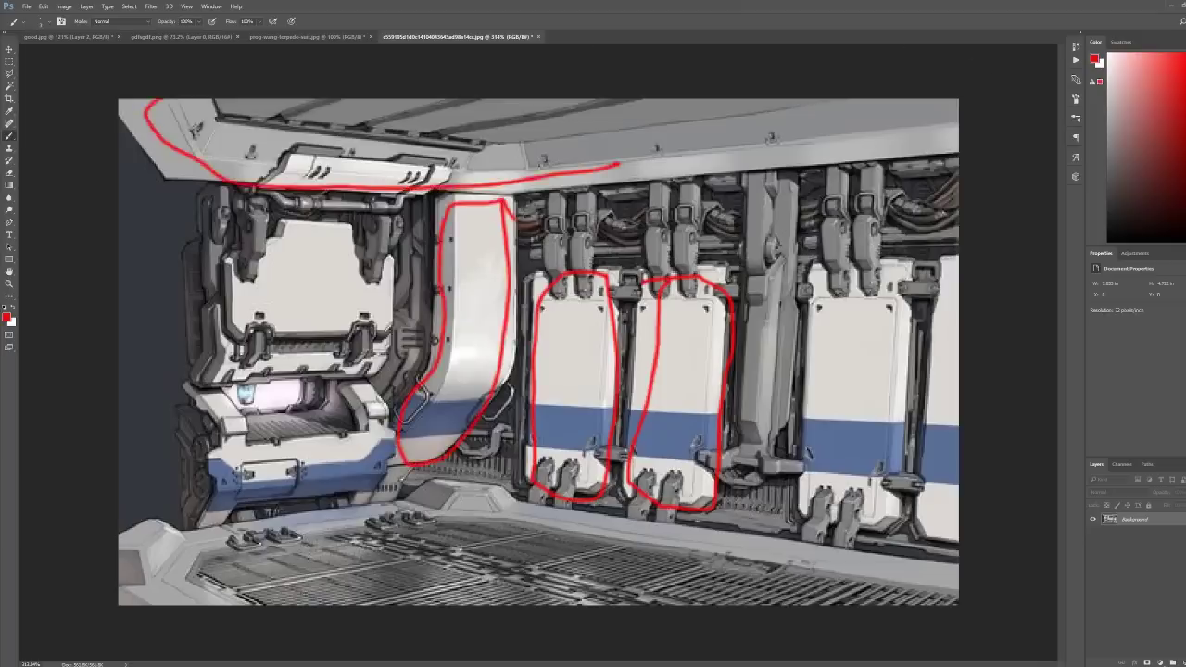
pyautogui.moveTo(960, 141); pyautogui.dragTo(545, 180)
pyautogui.moveTo(789, 428)
pyautogui.mouseDown()
pyautogui.moveTo(821, 265)
pyautogui.moveTo(906, 276)
pyautogui.moveTo(906, 503)
pyautogui.moveTo(857, 538)
pyautogui.moveTo(815, 360)
pyautogui.mouseUp()
pyautogui.moveTo(965, 258)
pyautogui.mouseDown()
pyautogui.moveTo(929, 287)
pyautogui.moveTo(928, 526)
pyautogui.moveTo(962, 548)
pyautogui.mouseUp()
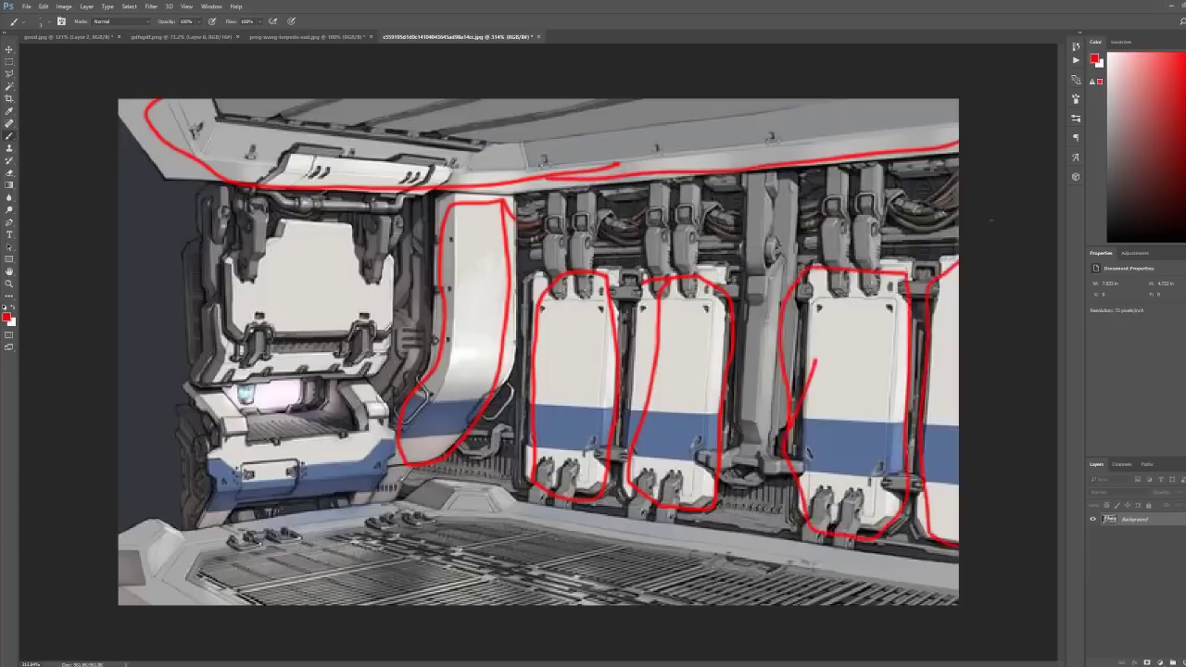
pyautogui.moveTo(380, 222)
pyautogui.mouseDown()
pyautogui.moveTo(382, 304)
pyautogui.moveTo(215, 380)
pyautogui.moveTo(264, 216)
pyautogui.moveTo(389, 276)
pyautogui.mouseUp()
pyautogui.moveTo(213, 404)
pyautogui.mouseDown()
pyautogui.moveTo(213, 493)
pyautogui.moveTo(199, 537)
pyautogui.moveTo(363, 536)
pyautogui.moveTo(386, 459)
pyautogui.moveTo(371, 377)
pyautogui.moveTo(354, 431)
pyautogui.moveTo(278, 432)
pyautogui.moveTo(243, 389)
pyautogui.moveTo(198, 413)
pyautogui.mouseUp()
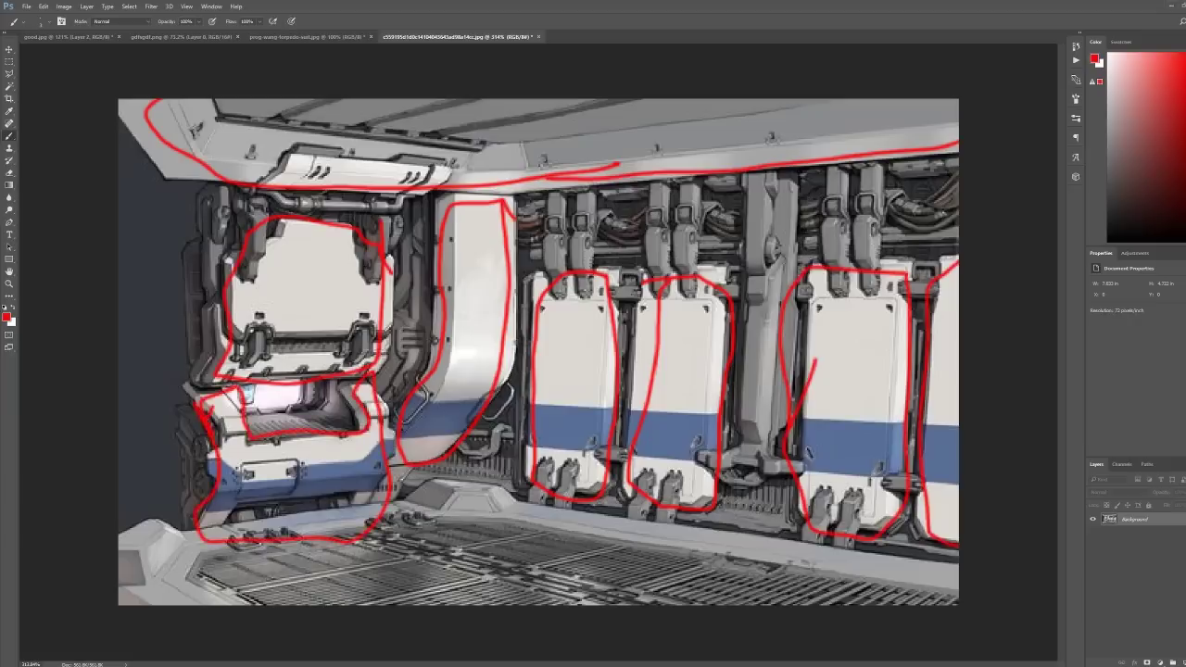
# Step: Open the sci-fi hall environment image in Photoshop and try a red stroke over its side wall and floor
pyautogui.moveTo(700, 146); pyautogui.dragTo(689, 43)
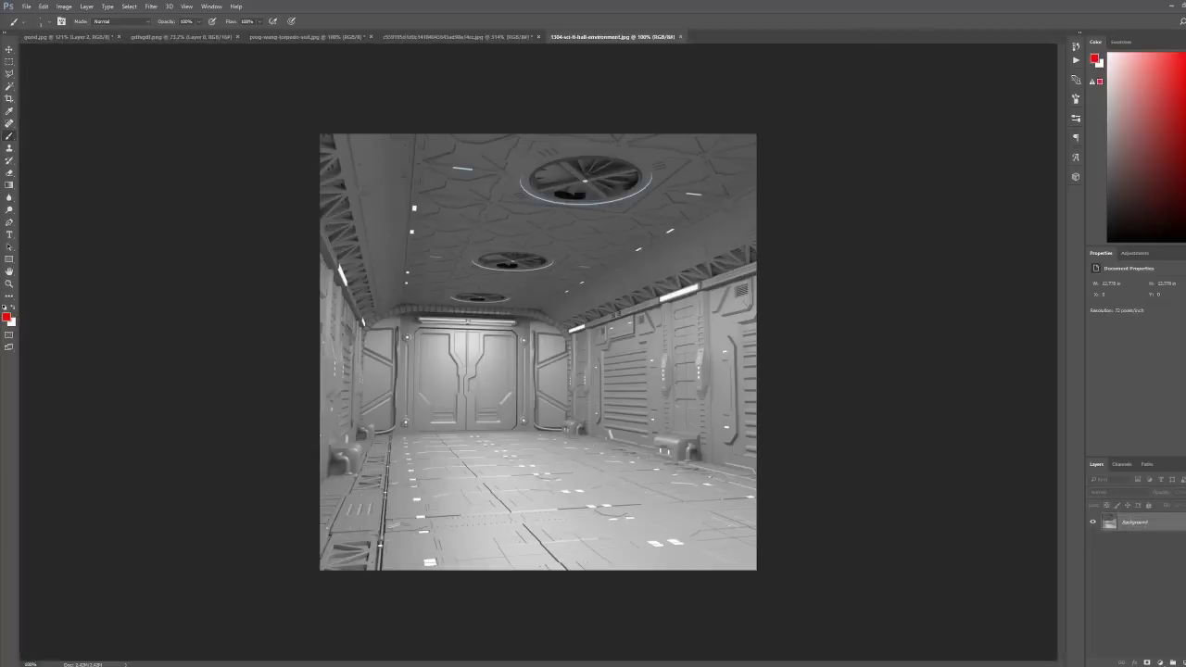
pyautogui.moveTo(688, 329)
pyautogui.mouseDown()
pyautogui.moveTo(682, 313)
pyautogui.moveTo(614, 567)
pyautogui.mouseUp()
pyautogui.hotkey('ctrl', 'z')
# Step: Enlarge the brush and test light grey strokes sampled from the image on the hall floor, undoing the last ones
pyautogui.press('x')
pyautogui.rightClick(503, 469)
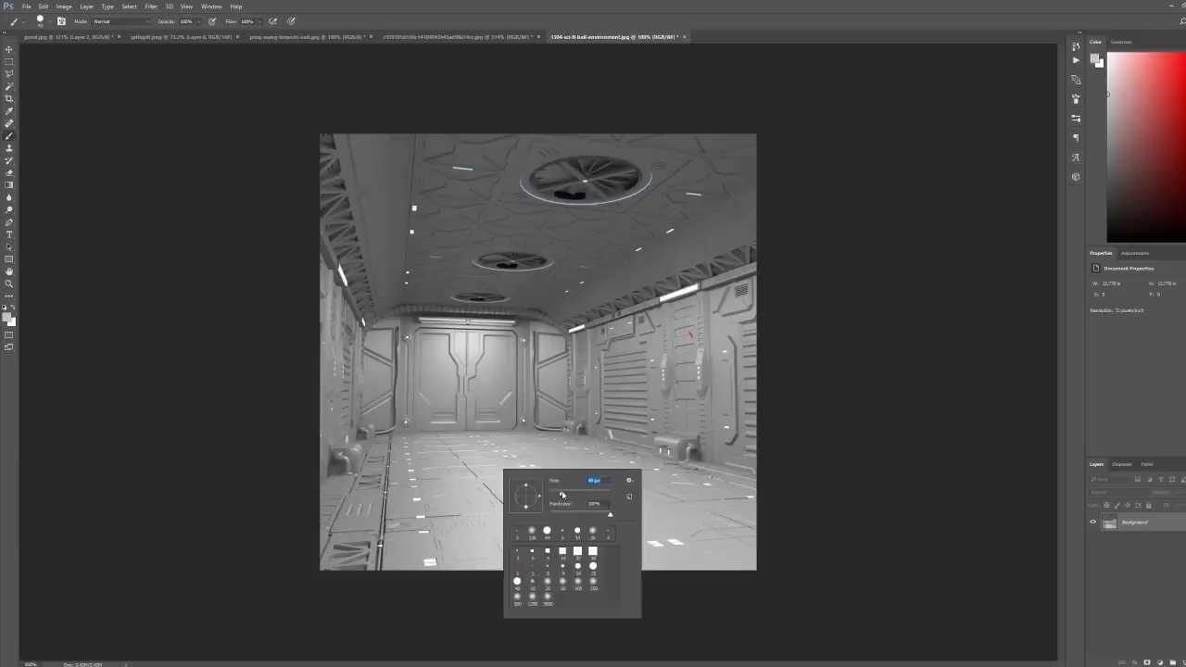
pyautogui.press('Return')
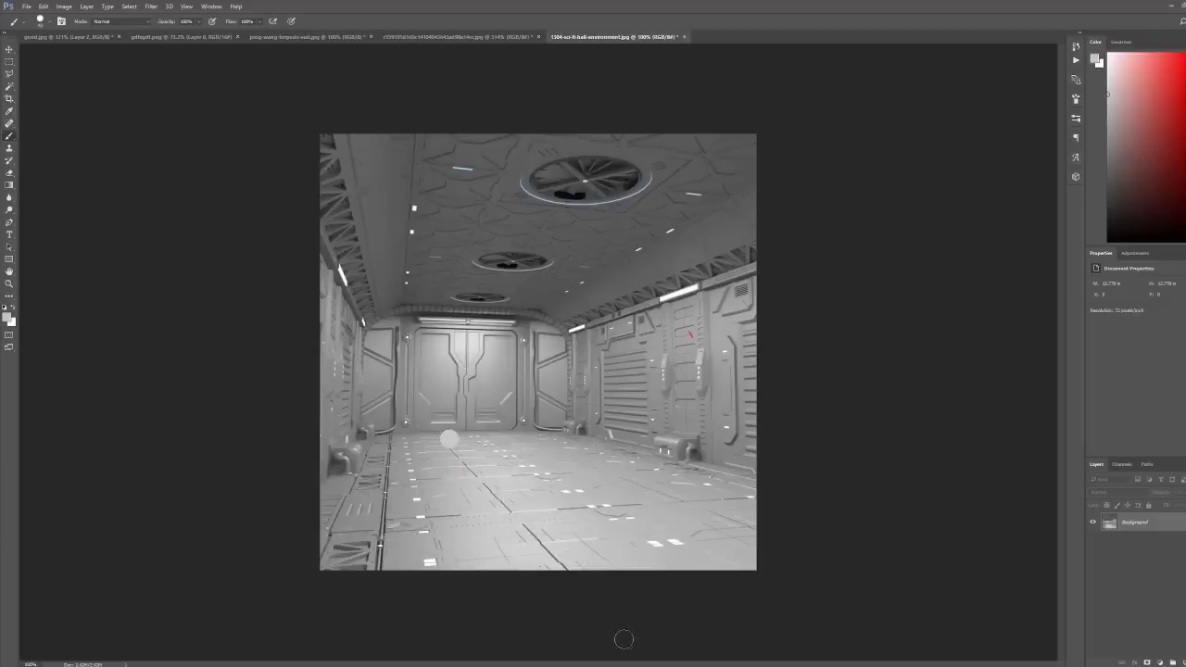
pyautogui.moveTo(449, 441); pyautogui.dragTo(477, 470)
pyautogui.keyDown('alt'); pyautogui.click(470, 431); pyautogui.keyUp('alt')
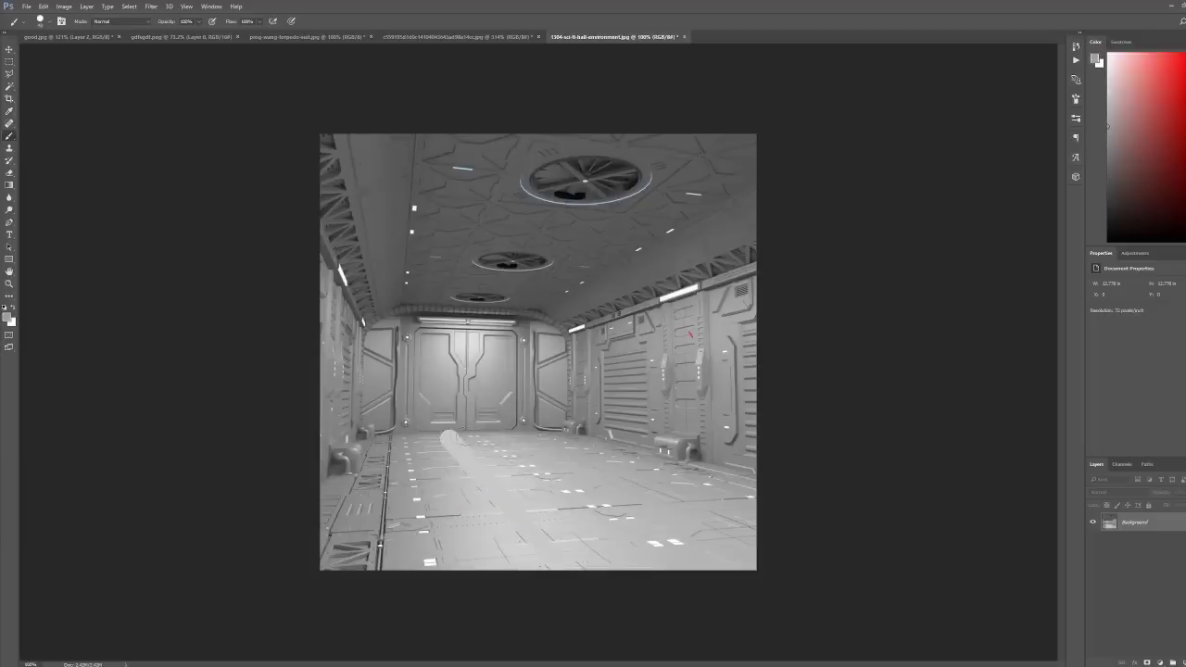
pyautogui.click(461, 440)
pyautogui.keyDown('shift'); pyautogui.click(697, 627); pyautogui.keyUp('shift')
pyautogui.hotkey('ctrl', 'z')
pyautogui.hotkey('ctrl', 'z')
# Step: Paint over the hall floor's seams and small light details in grey with the brush at 40% opacity
pyautogui.press('4')
pyautogui.moveTo(448, 439)
pyautogui.mouseDown()
pyautogui.moveTo(519, 465)
pyautogui.moveTo(482, 484)
pyautogui.moveTo(593, 504)
pyautogui.moveTo(461, 524)
pyautogui.moveTo(463, 561)
pyautogui.moveTo(583, 556)
pyautogui.moveTo(686, 528)
pyautogui.moveTo(732, 556)
pyautogui.moveTo(750, 537)
pyautogui.moveTo(765, 554)
pyautogui.moveTo(556, 434)
pyautogui.moveTo(463, 460)
pyautogui.moveTo(482, 436)
pyautogui.moveTo(547, 477)
pyautogui.mouseUp()
pyautogui.moveTo(459, 478)
pyautogui.mouseDown()
pyautogui.moveTo(567, 499)
pyautogui.moveTo(556, 514)
pyautogui.moveTo(639, 541)
pyautogui.moveTo(630, 510)
pyautogui.mouseUp()
pyautogui.moveTo(637, 556)
pyautogui.mouseDown()
pyautogui.moveTo(469, 561)
pyautogui.moveTo(444, 547)
pyautogui.mouseUp()
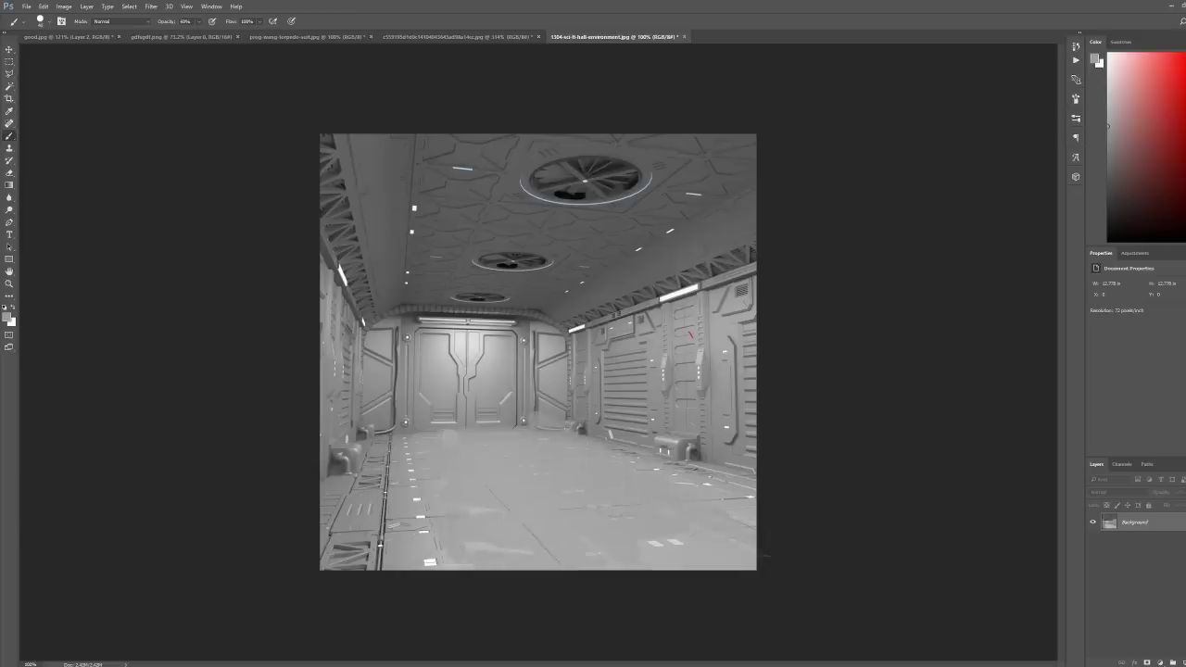
# Step: Sample a dark grey, shrink the brush and paint straight dark lines along both side edges of the hall floor
pyautogui.keyDown('alt'); pyautogui.click(390, 521); pyautogui.keyUp('alt')
pyautogui.rightClick(390, 519)
pyautogui.click(563, 603)
pyautogui.rightClick(446, 569)
pyautogui.rightClick(454, 568)
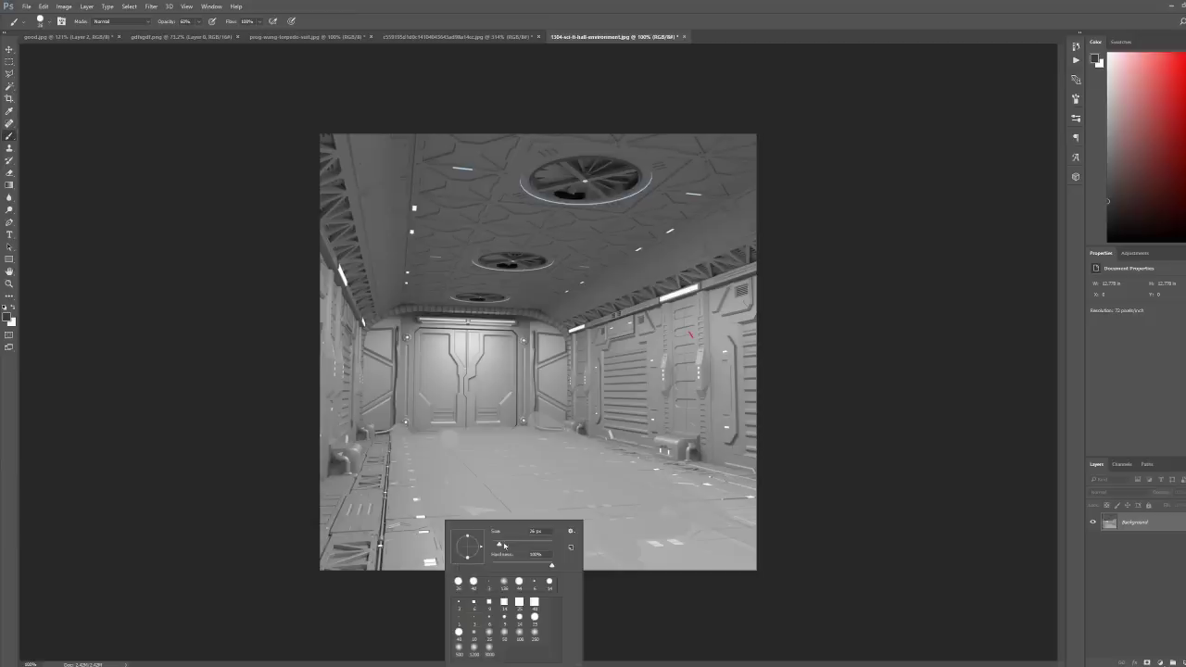
pyautogui.moveTo(503, 544); pyautogui.dragTo(495, 545)
pyautogui.press('Return')
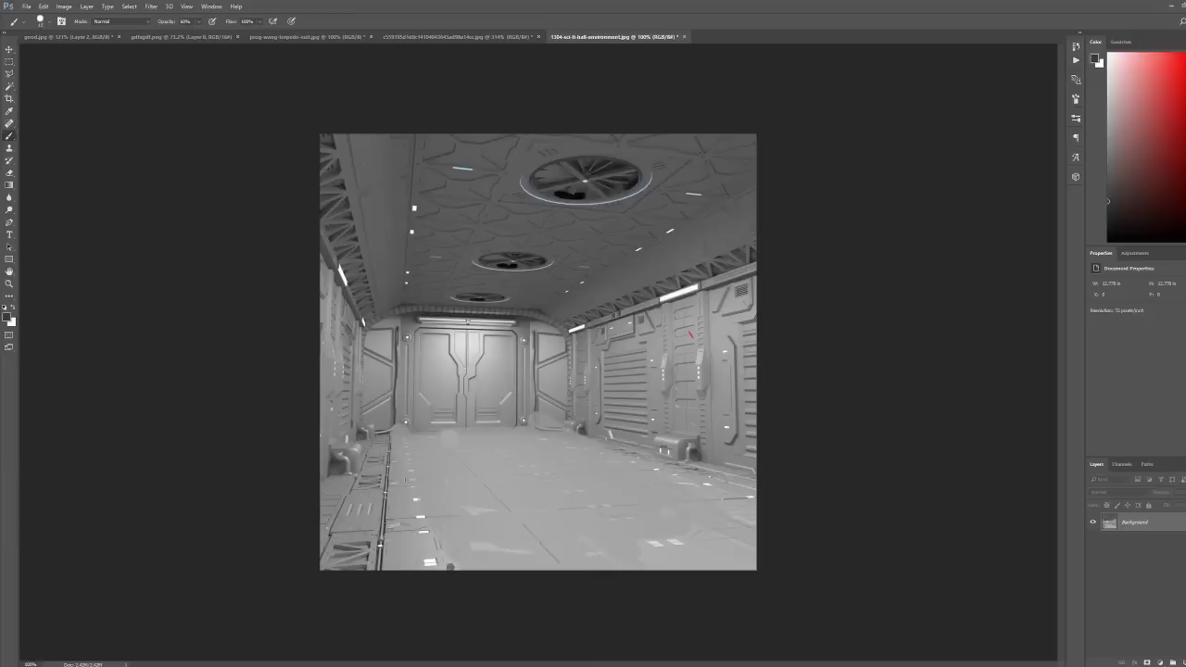
pyautogui.moveTo(406, 429); pyautogui.dragTo(450, 568)
pyautogui.click(529, 430)
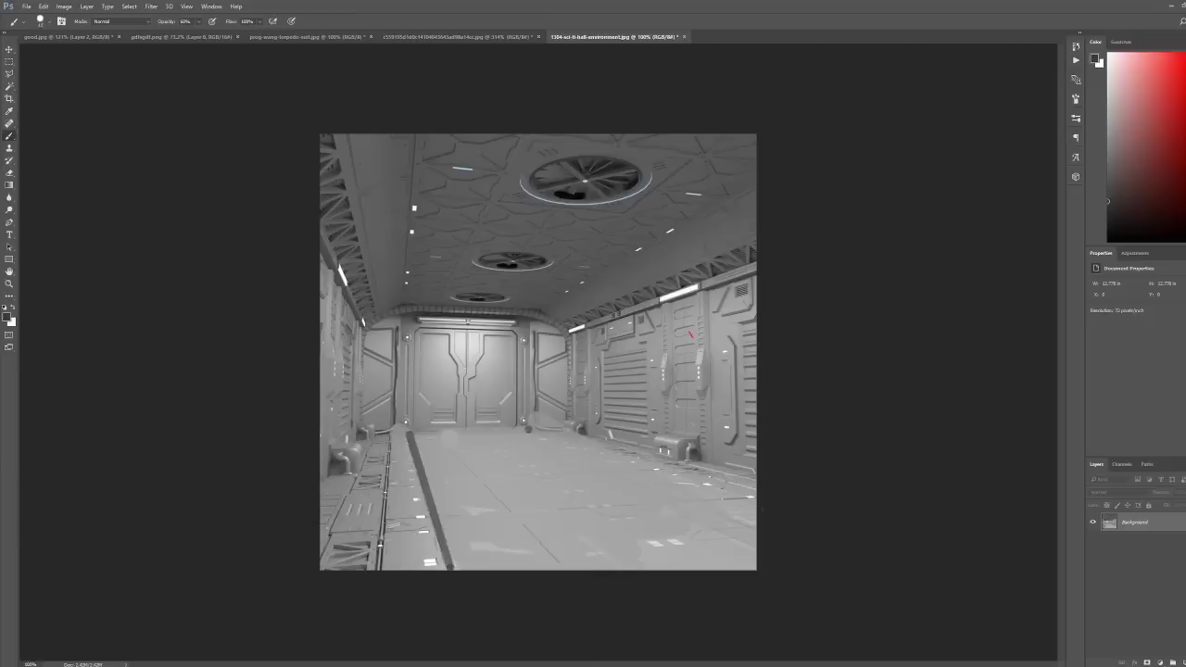
pyautogui.keyDown('shift'); pyautogui.click(787, 530); pyautogui.keyUp('shift')
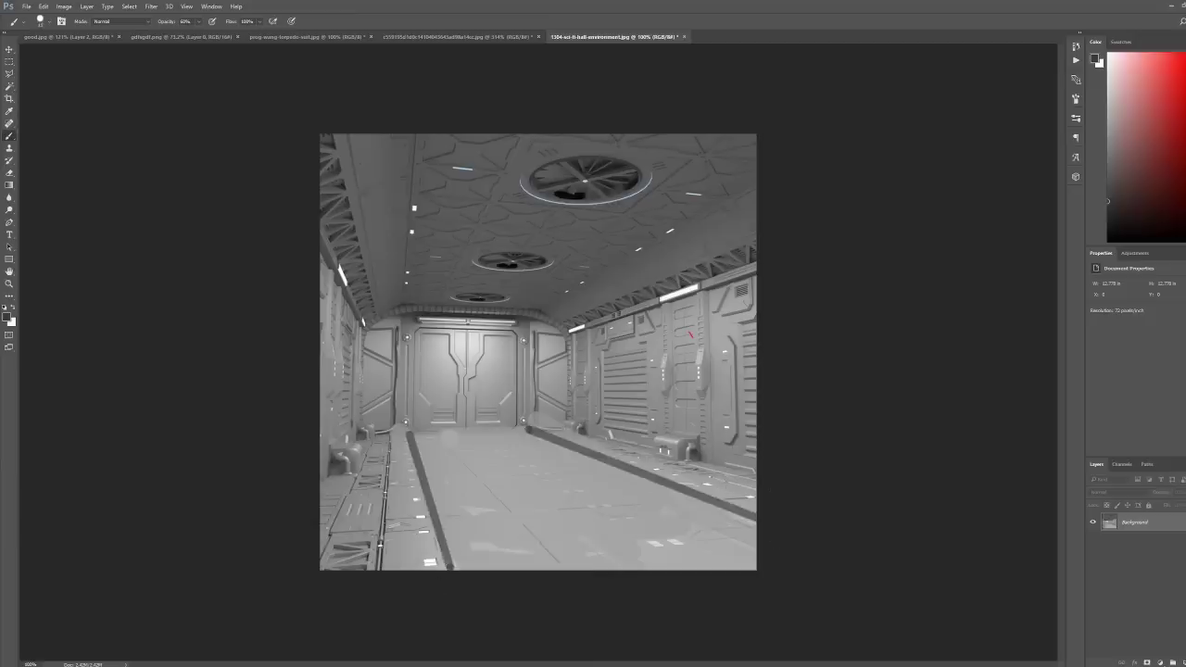
# Step: Try a wavy dark stroke down the middle of the hall floor, then remove it while keeping the two straight edge lines
pyautogui.moveTo(652, 582)
pyautogui.mouseDown()
pyautogui.moveTo(552, 517)
pyautogui.moveTo(468, 427)
pyautogui.mouseUp()
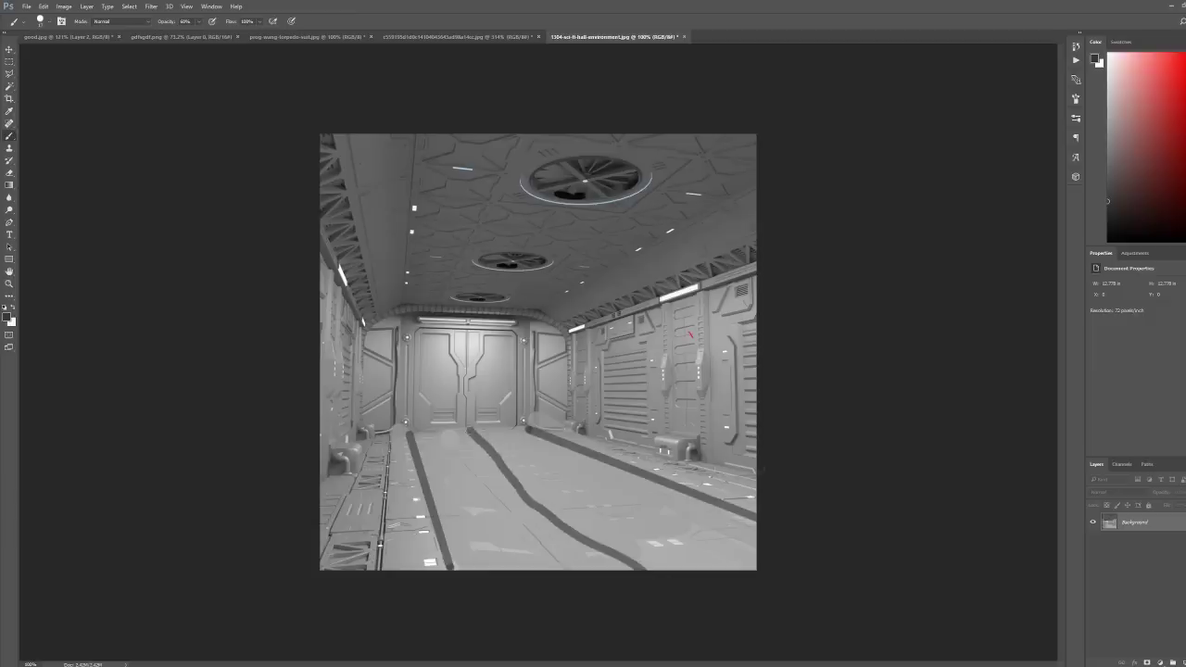
pyautogui.hotkey('ctrl', 'alt', 'z')
pyautogui.hotkey('ctrl', 'alt', 'z')
pyautogui.hotkey('ctrl', 'alt', 'z')
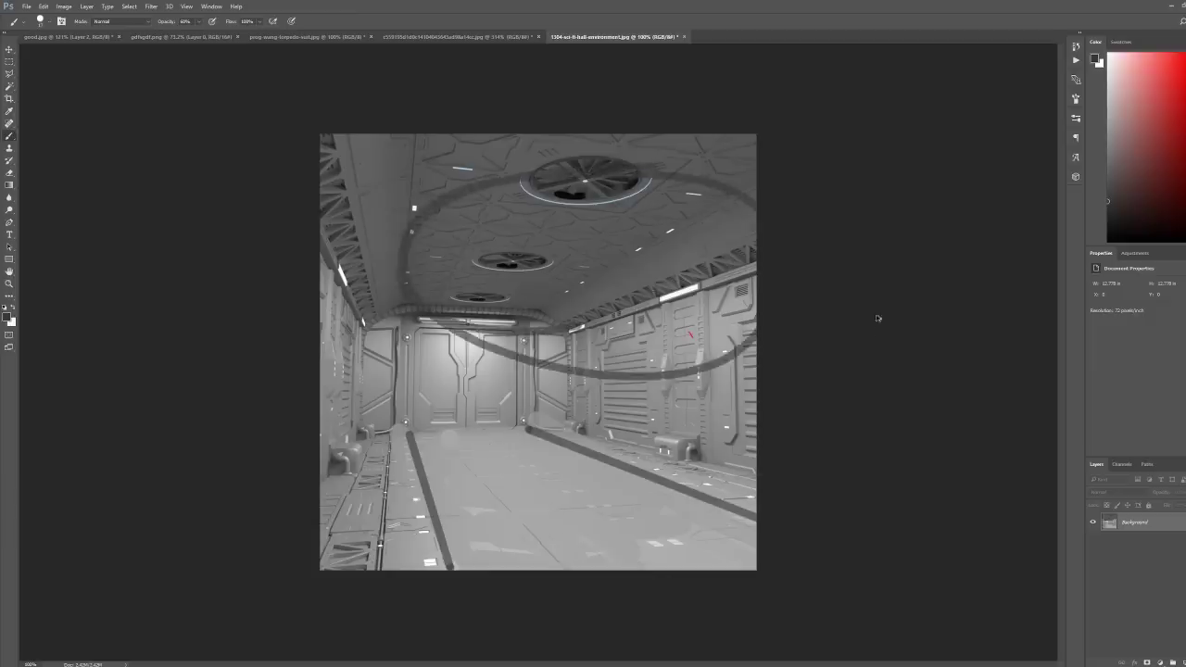
pyautogui.hotkey('ctrl', 'shift', 'z')
pyautogui.hotkey('ctrl', 'shift', 'z')
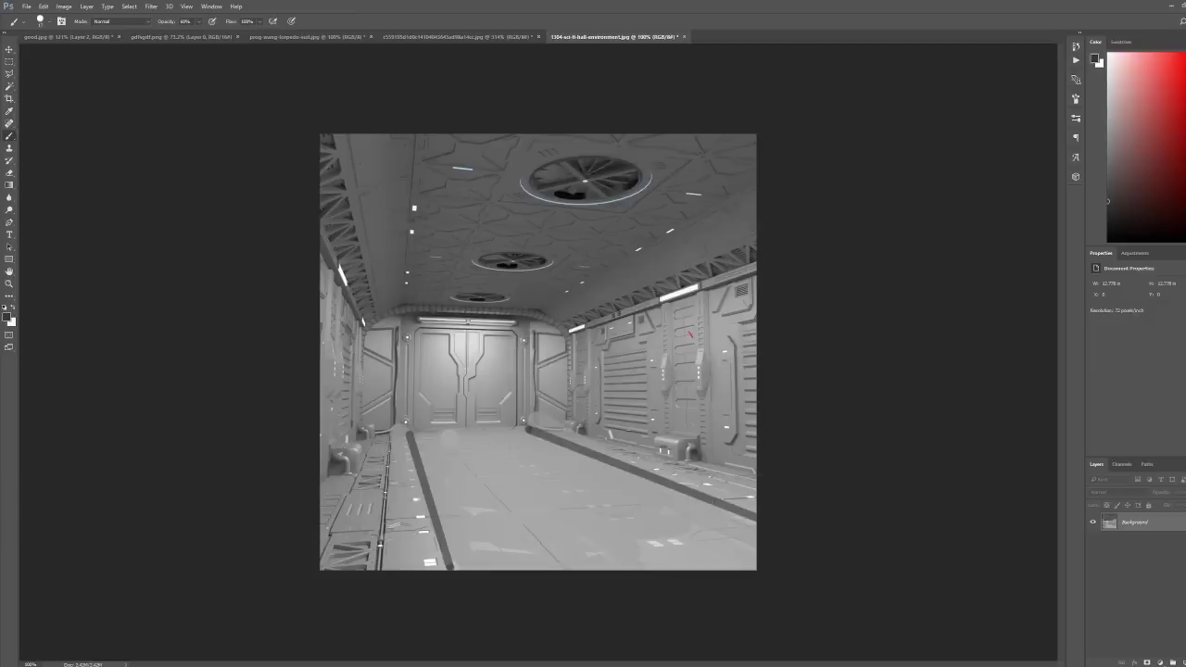
# Step: Create a new blank white document and prepare a small black brush
pyautogui.click(463, 39)
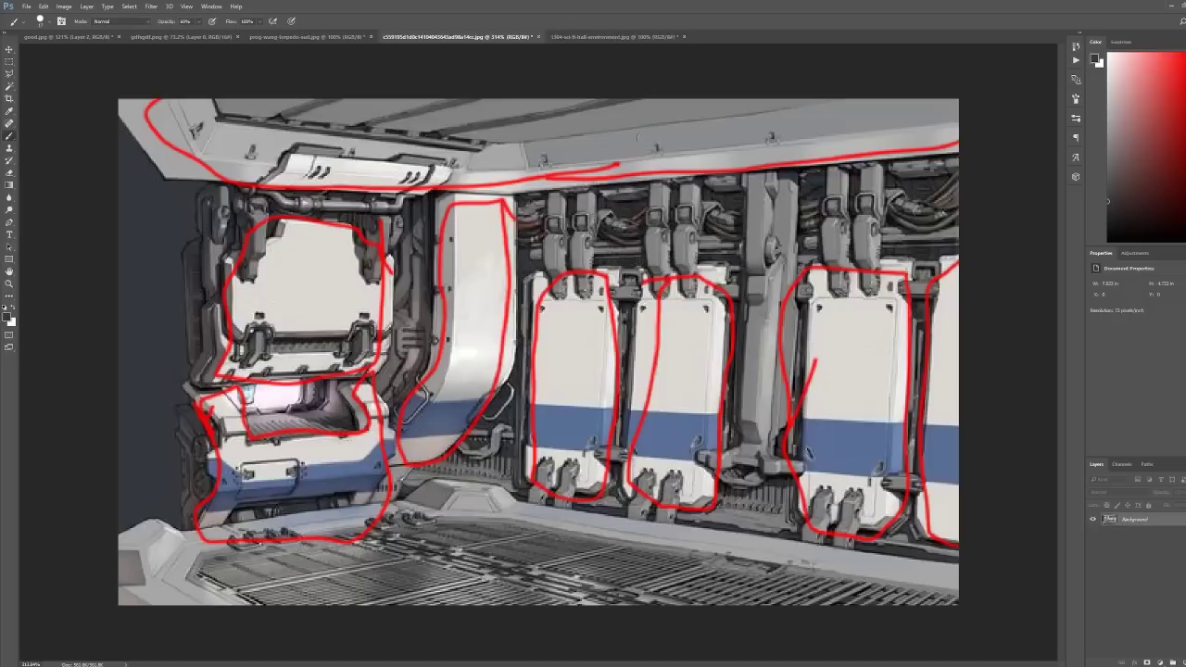
pyautogui.click(34, 6)
pyautogui.press('Escape')
pyautogui.hotkey('ctrl', 'alt', 'n')
pyautogui.rightClick(475, 344)
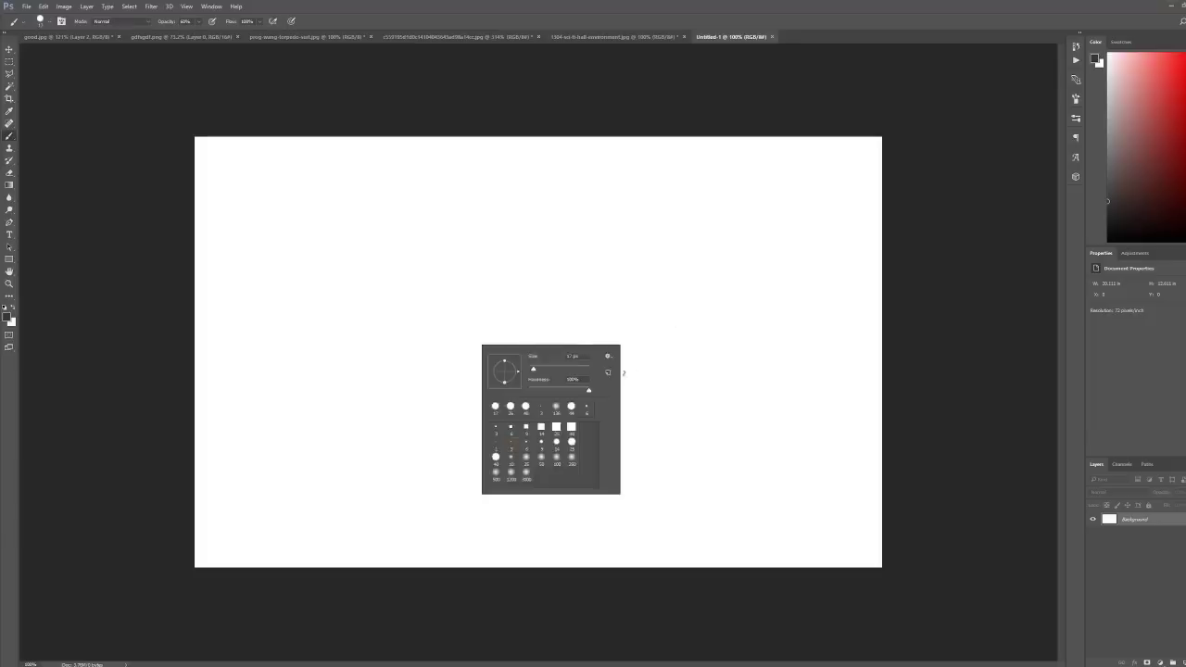
pyautogui.press('Escape')
pyautogui.rightClick(421, 315)
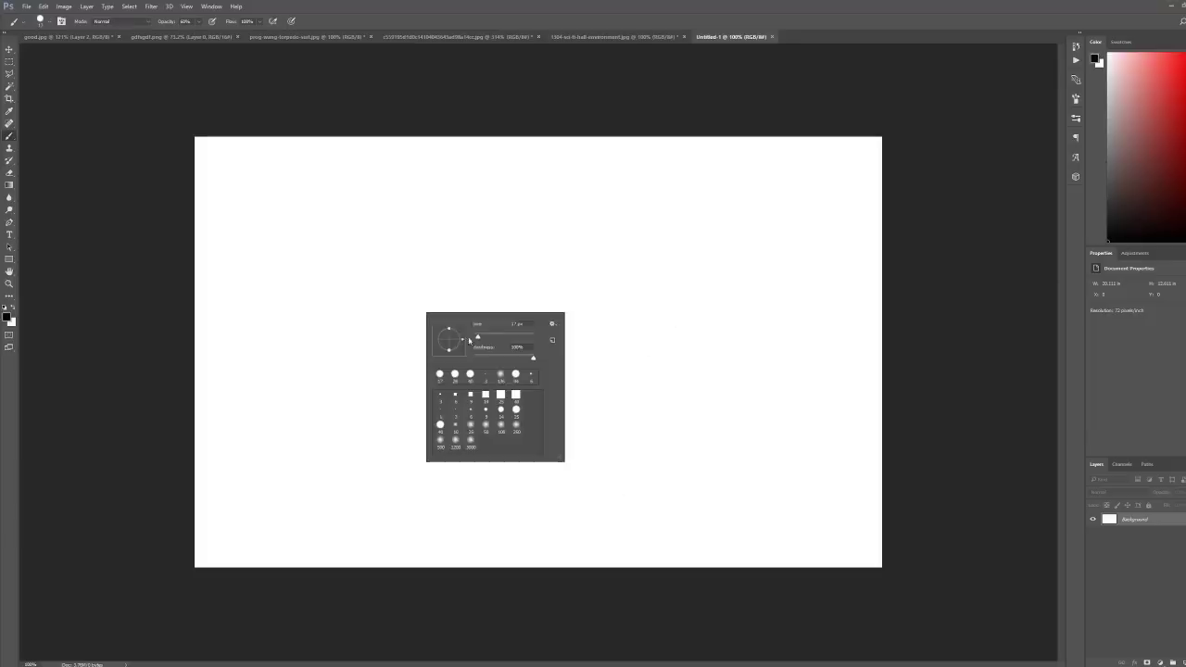
pyautogui.press('Escape')
# Step: Draw a large triangle with straight brush lines, adding a medium triangle below it and a small sliver triangle at their shared corner
pyautogui.click(323, 316)
pyautogui.keyDown('shift'); pyautogui.click(498, 228); pyautogui.keyUp('shift')
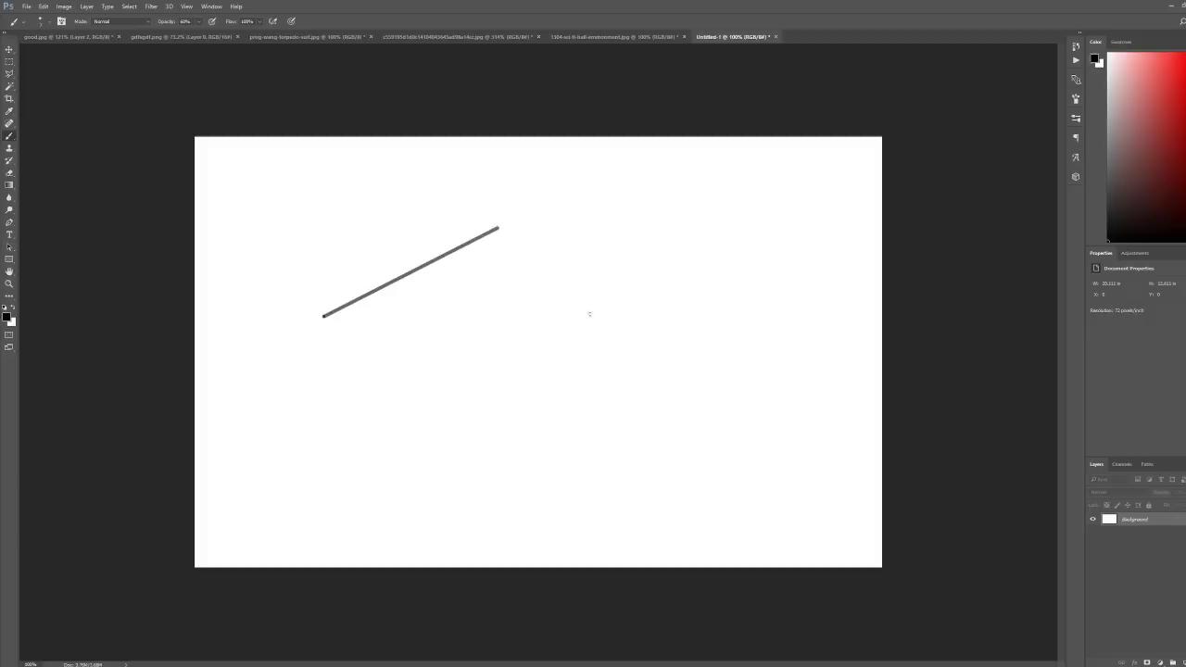
pyautogui.keyDown('shift'); pyautogui.click(559, 385); pyautogui.keyUp('shift')
pyautogui.keyDown('shift'); pyautogui.click(322, 317); pyautogui.keyUp('shift')
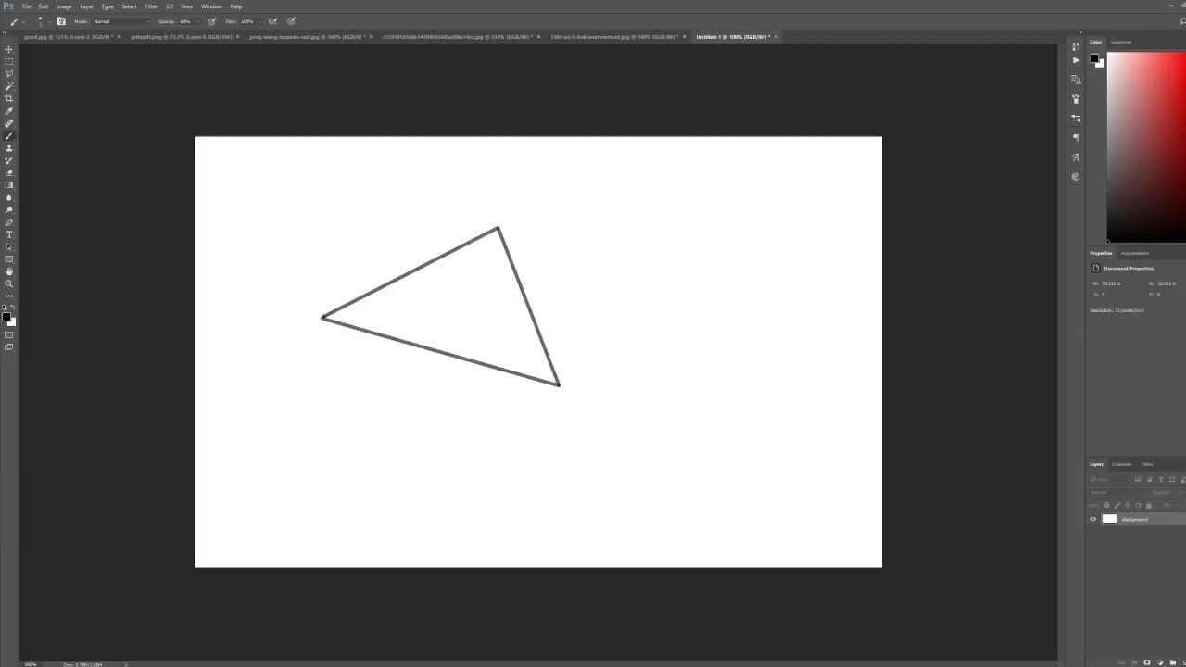
pyautogui.keyDown('shift'); pyautogui.click(472, 420); pyautogui.keyUp('shift')
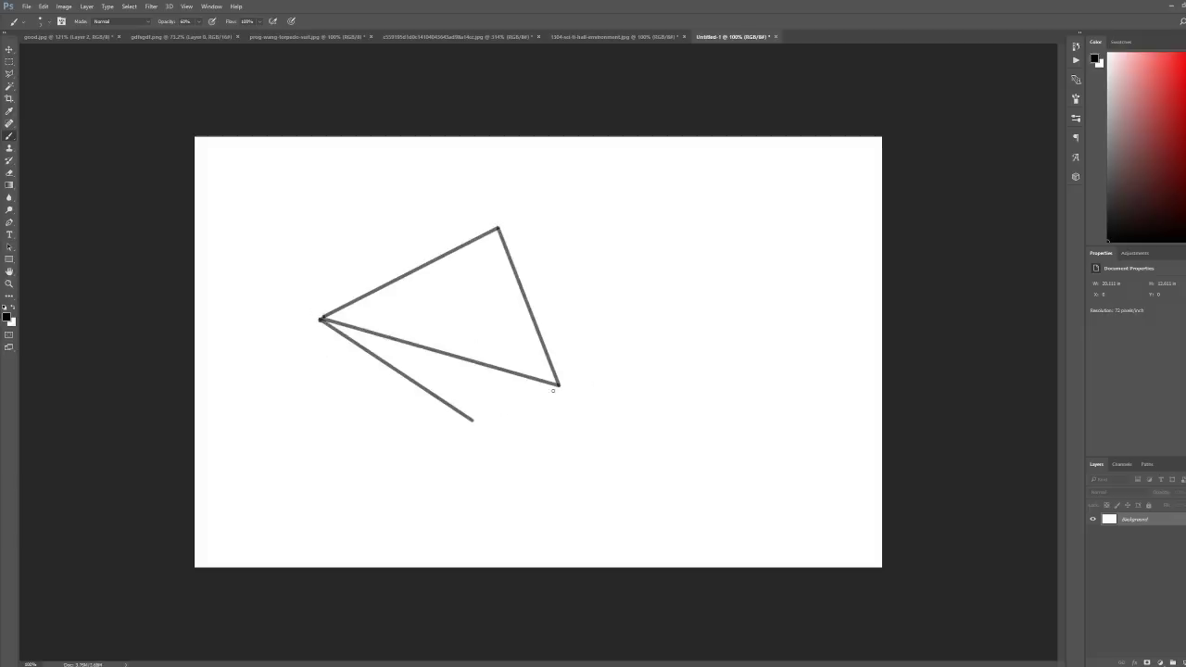
pyautogui.keyDown('shift'); pyautogui.click(559, 385); pyautogui.keyUp('shift')
pyautogui.keyDown('shift'); pyautogui.click(586, 397); pyautogui.keyUp('shift')
pyautogui.keyDown('shift'); pyautogui.click(473, 420); pyautogui.keyUp('shift')
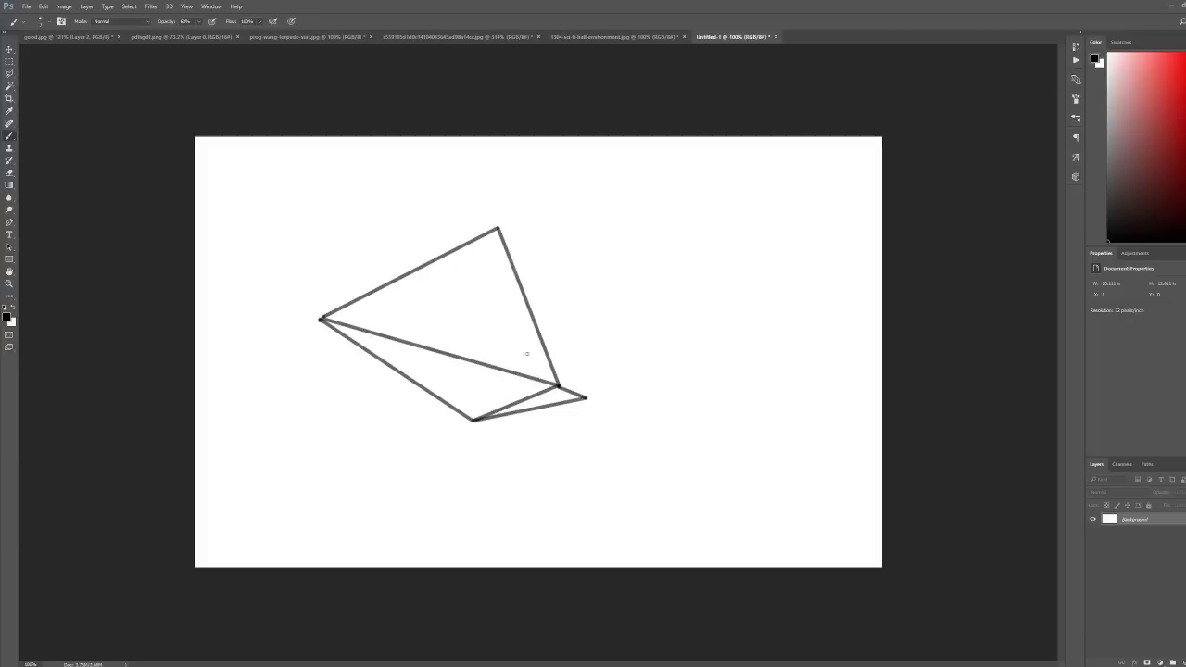
# Step: Draw a circle inside the large triangle and label the large, medium and small triangles B, M and S with short leader lines
pyautogui.moveTo(460, 317); pyautogui.dragTo(451, 318)
pyautogui.moveTo(412, 403); pyautogui.dragTo(374, 419)
pyautogui.moveTo(342, 434); pyautogui.dragTo(391, 458)
pyautogui.moveTo(559, 277); pyautogui.dragTo(535, 294)
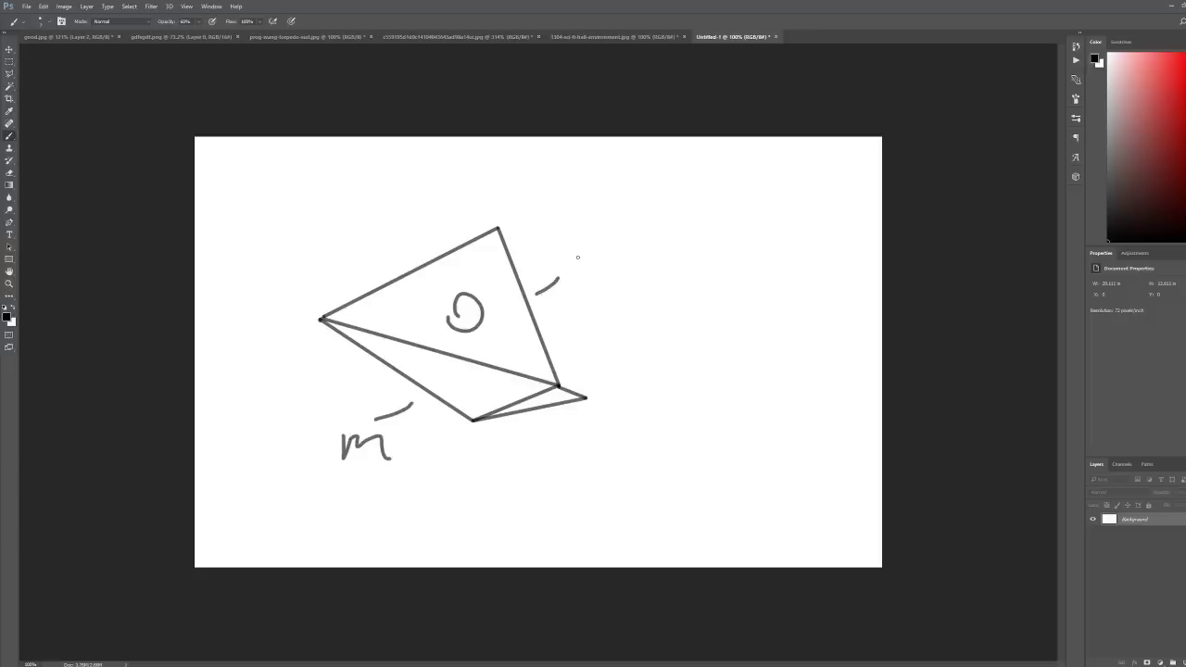
pyautogui.moveTo(576, 256); pyautogui.dragTo(580, 296)
pyautogui.moveTo(576, 256)
pyautogui.mouseDown()
pyautogui.moveTo(605, 264)
pyautogui.moveTo(584, 298)
pyautogui.mouseUp()
pyautogui.moveTo(565, 415)
pyautogui.mouseDown()
pyautogui.moveTo(579, 448)
pyautogui.moveTo(572, 498)
pyautogui.mouseUp()
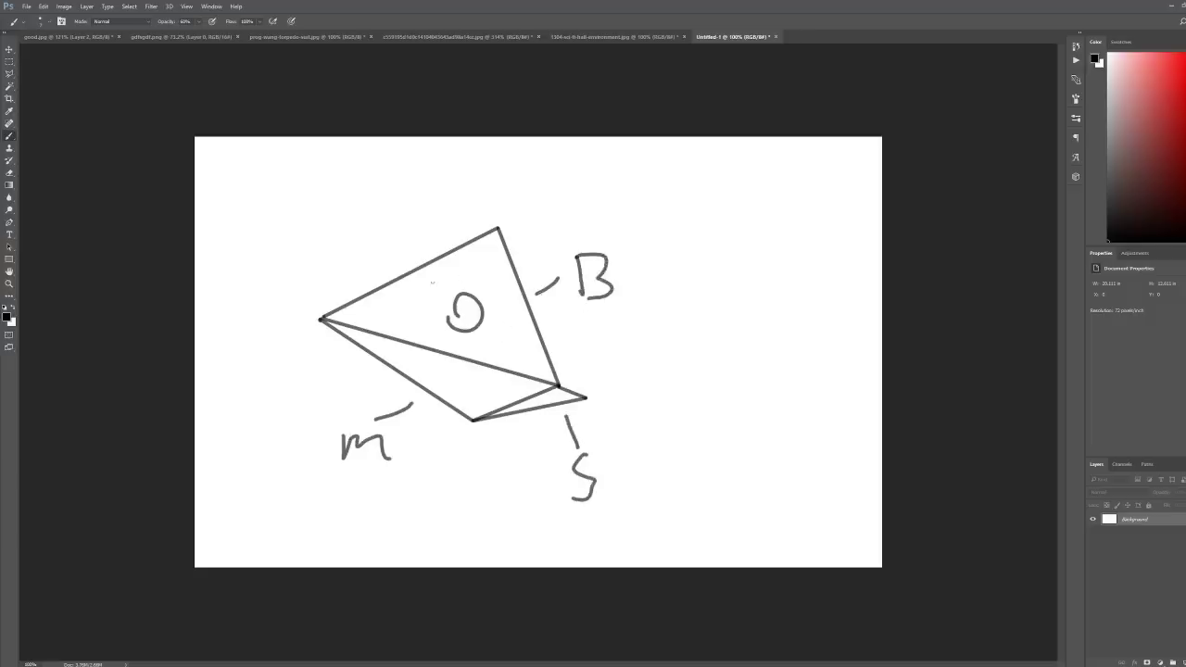
# Step: Write 70 in the large triangle, 30 in the medium one and a question mark in the small one
pyautogui.moveTo(422, 287); pyautogui.dragTo(476, 294)
pyautogui.moveTo(456, 380); pyautogui.dragTo(457, 401)
pyautogui.moveTo(485, 380)
pyautogui.mouseDown()
pyautogui.moveTo(481, 395)
pyautogui.moveTo(486, 380)
pyautogui.moveTo(550, 405)
pyautogui.mouseUp()
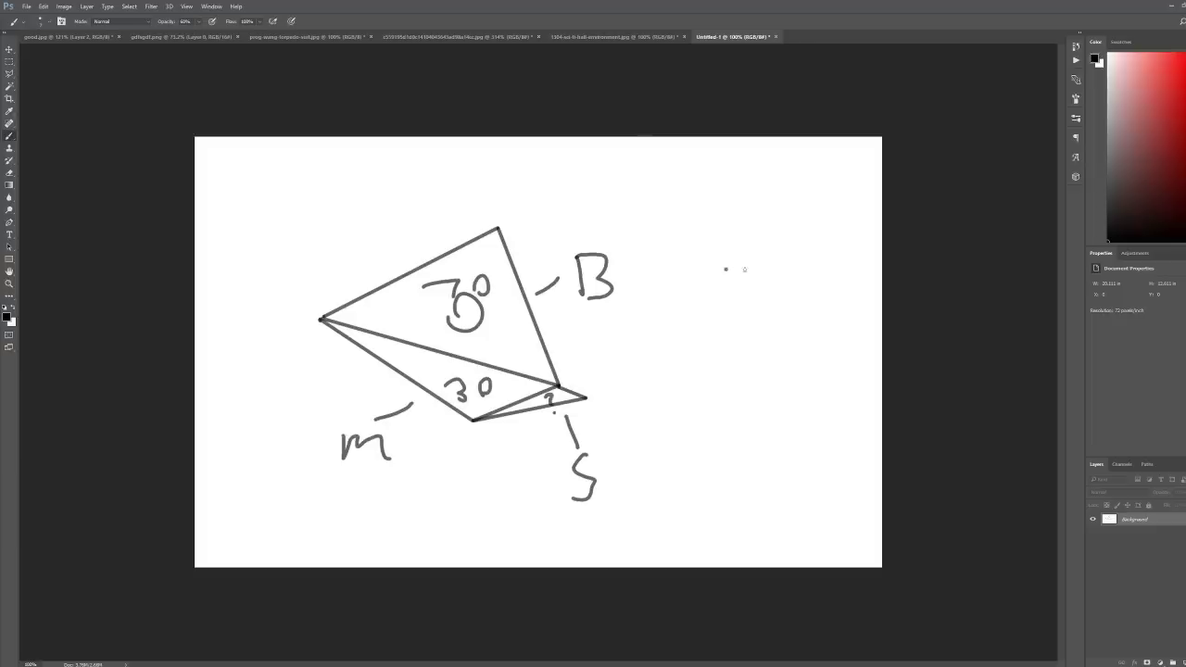
# Step: Draw a vertical scale line with end caps beside the triangles, adding a box marker at its middle and a 50 on each side
pyautogui.moveTo(725, 268); pyautogui.dragTo(771, 269)
pyautogui.hotkey('ctrl', 'z')
pyautogui.moveTo(794, 171)
pyautogui.mouseDown()
pyautogui.moveTo(787, 441)
pyautogui.moveTo(833, 436)
pyautogui.mouseUp()
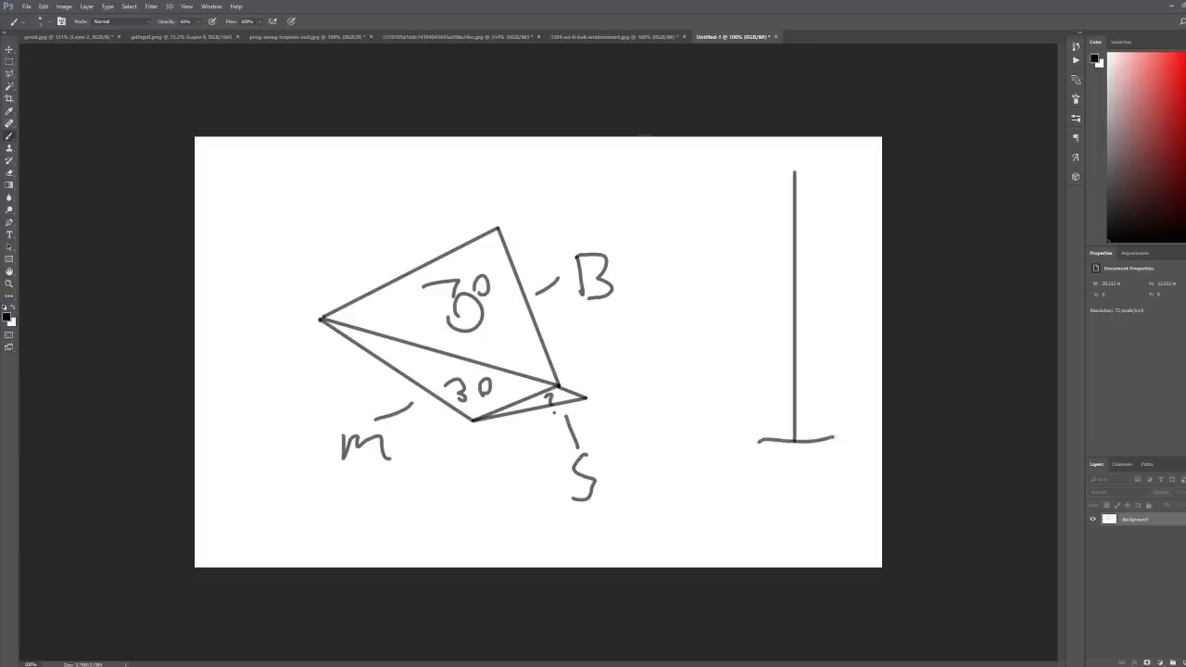
pyautogui.moveTo(767, 172); pyautogui.dragTo(815, 168)
pyautogui.moveTo(759, 290)
pyautogui.mouseDown()
pyautogui.moveTo(701, 289)
pyautogui.moveTo(695, 321)
pyautogui.moveTo(761, 306)
pyautogui.moveTo(761, 291)
pyautogui.moveTo(708, 294)
pyautogui.moveTo(728, 313)
pyautogui.moveTo(792, 301)
pyautogui.moveTo(784, 311)
pyautogui.moveTo(785, 295)
pyautogui.moveTo(795, 313)
pyautogui.moveTo(816, 300)
pyautogui.moveTo(820, 316)
pyautogui.moveTo(841, 318)
pyautogui.mouseUp()
pyautogui.moveTo(762, 331)
pyautogui.mouseDown()
pyautogui.moveTo(750, 346)
pyautogui.moveTo(769, 333)
pyautogui.mouseUp()
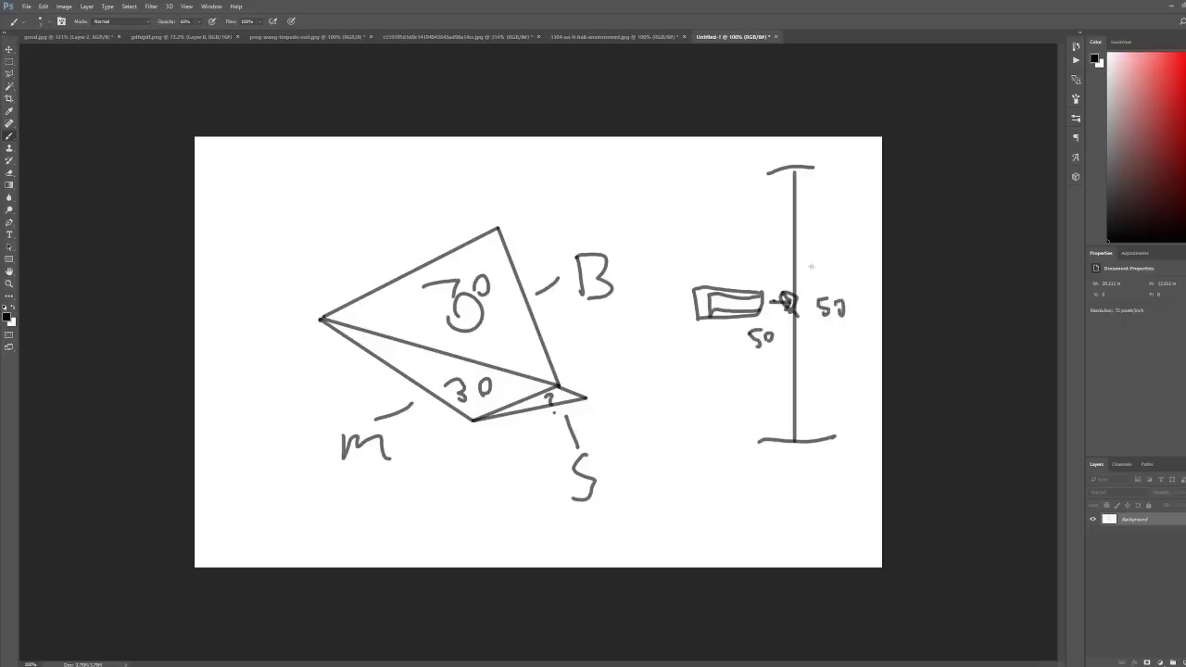
# Step: Move the box marker and its 50 labels up near the top of the scale, and redraw the missing part of the line
pyautogui.press('m')
pyautogui.moveTo(866, 266)
pyautogui.mouseDown()
pyautogui.moveTo(681, 324)
pyautogui.moveTo(683, 361)
pyautogui.mouseUp()
pyautogui.press('v')
pyautogui.moveTo(807, 315); pyautogui.dragTo(807, 227)
pyautogui.press('m')
pyautogui.hotkey('ctrl', 'd')
pyautogui.press('b')
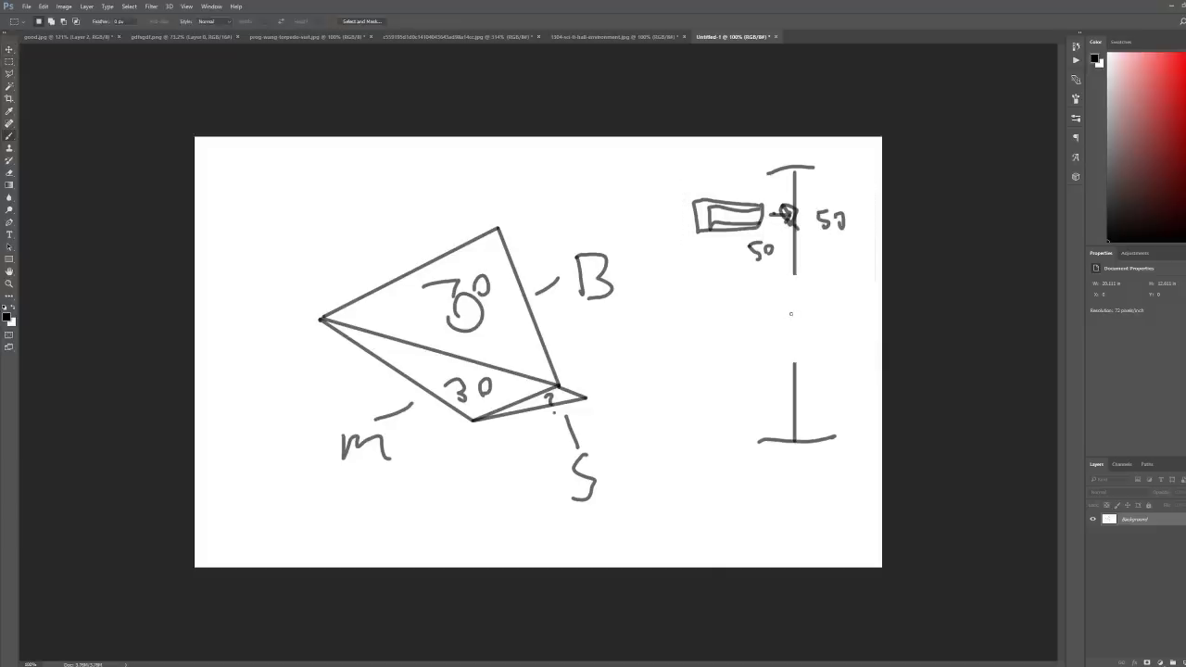
pyautogui.moveTo(794, 273); pyautogui.dragTo(794, 371)
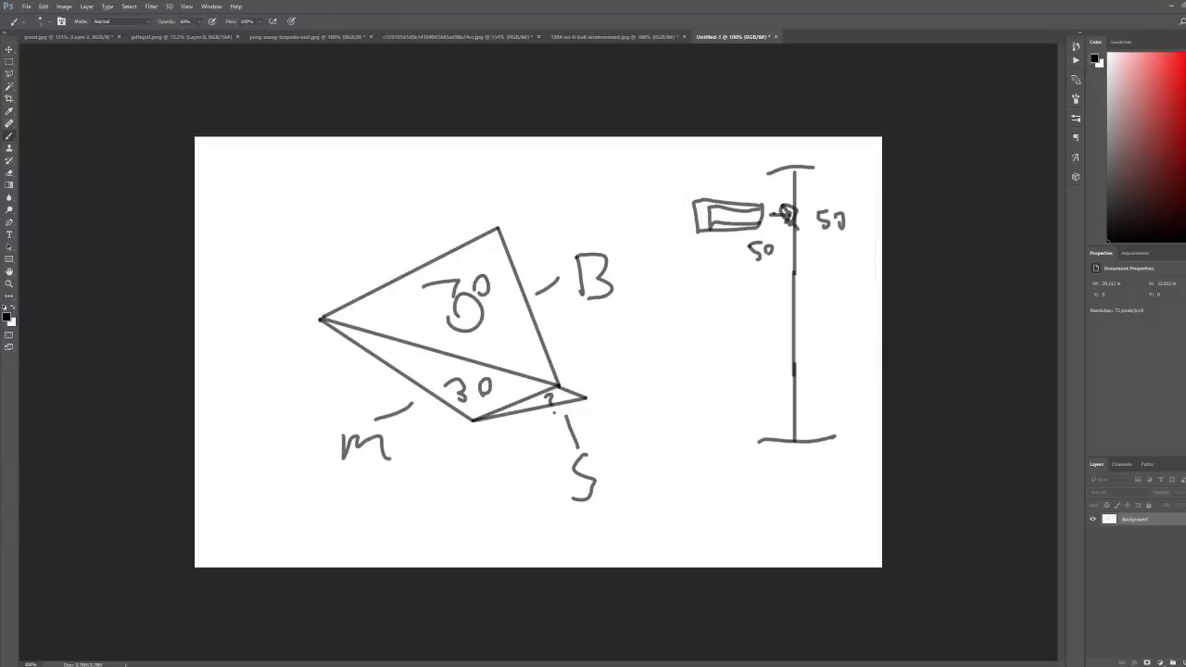
# Step: Erase the pointer between the box and the scale line, the lower 50 and most of the other 50
pyautogui.press('e')
pyautogui.rightClick(786, 219)
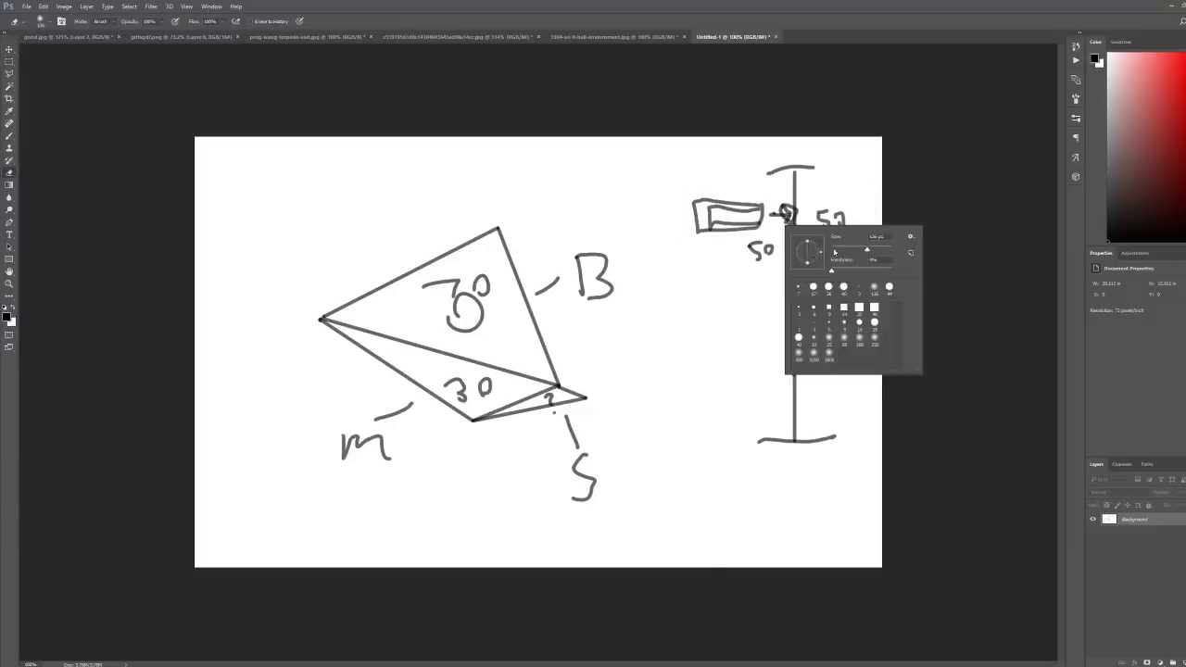
pyautogui.click(778, 235)
pyautogui.moveTo(779, 234)
pyautogui.mouseDown()
pyautogui.moveTo(774, 213)
pyautogui.moveTo(789, 220)
pyautogui.moveTo(787, 238)
pyautogui.moveTo(753, 252)
pyautogui.moveTo(766, 247)
pyautogui.mouseUp()
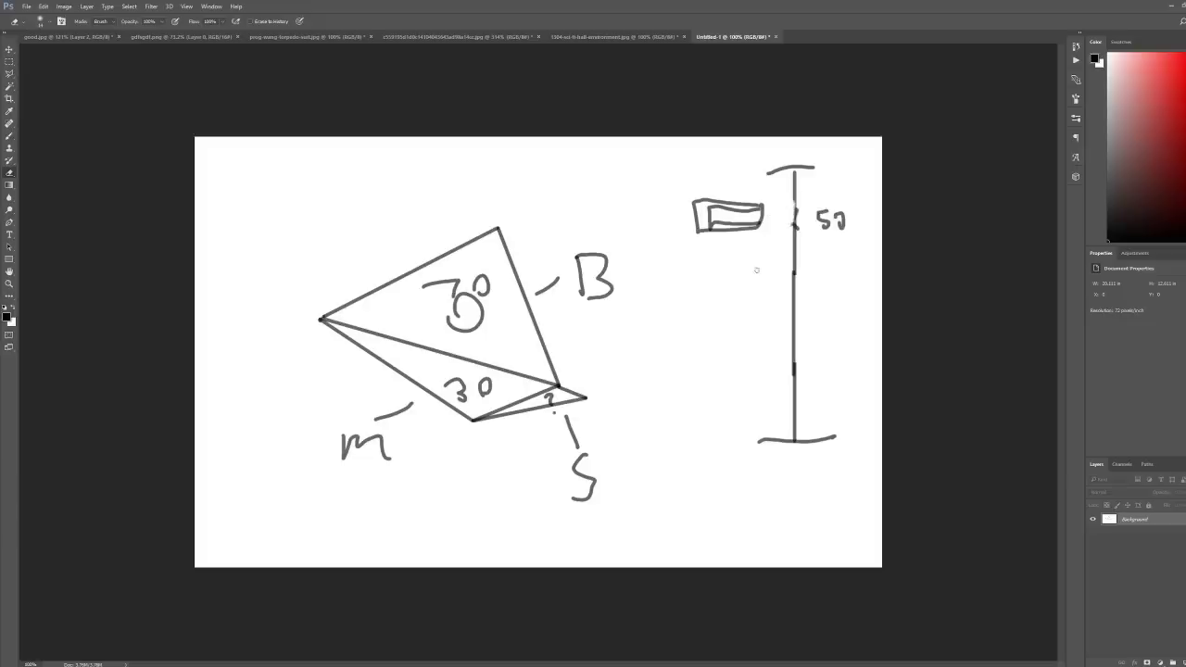
pyautogui.moveTo(819, 213)
pyautogui.mouseDown()
pyautogui.moveTo(826, 239)
pyautogui.moveTo(827, 216)
pyautogui.moveTo(839, 226)
pyautogui.mouseUp()
# Step: Draw a red arrow up along the scale line toward the box marker and return to the marked-up interior image
pyautogui.press('b')
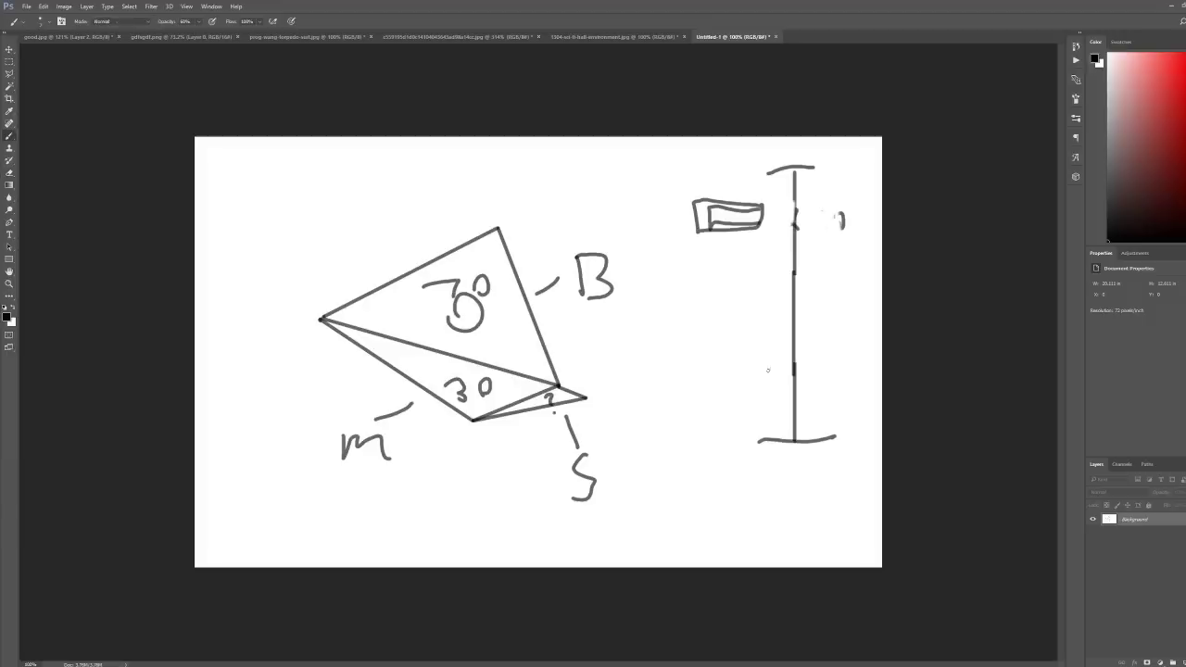
pyautogui.moveTo(776, 429); pyautogui.dragTo(781, 242)
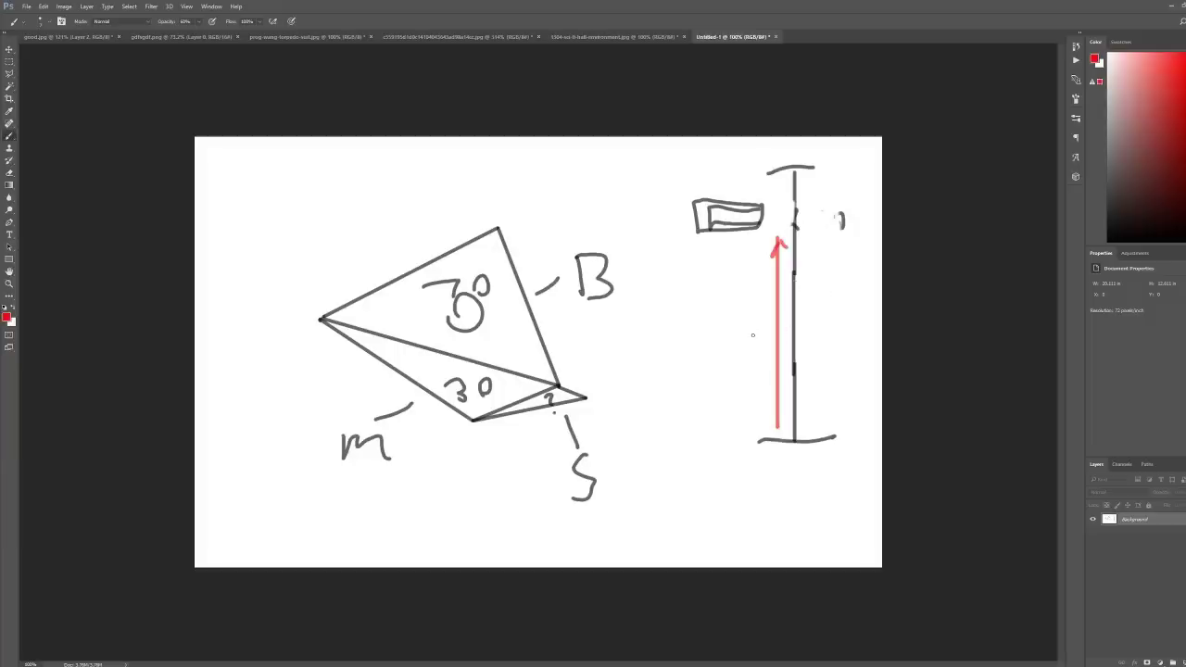
pyautogui.scroll(-3, 789, 248)
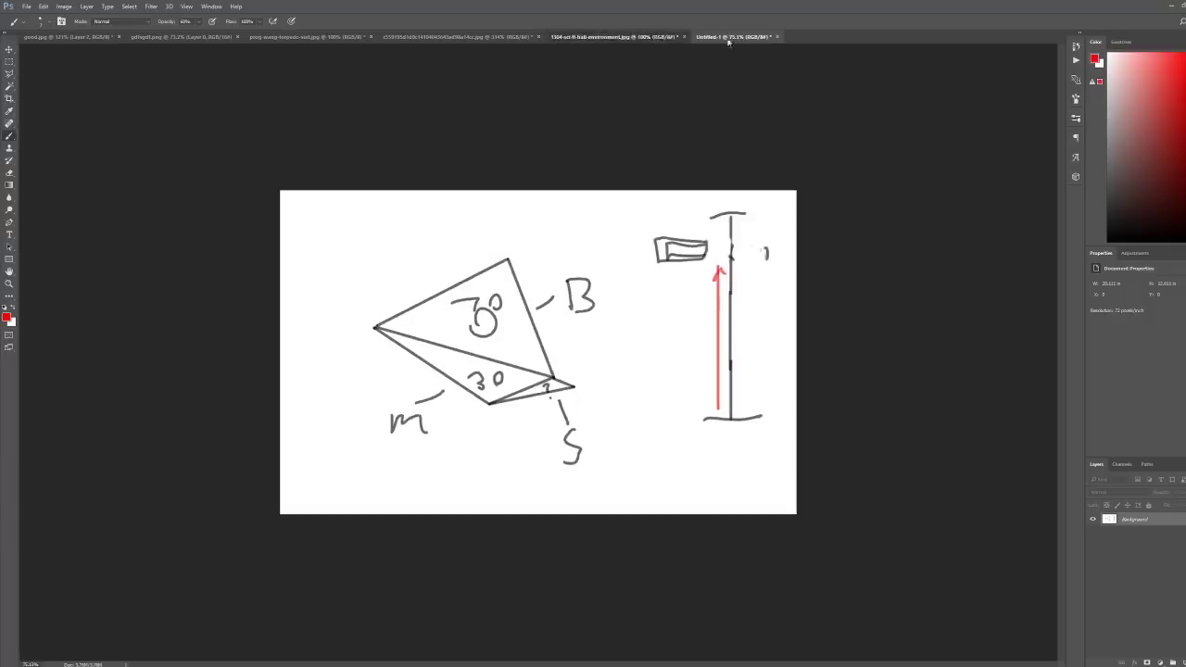
pyautogui.click(640, 37)
pyautogui.click(455, 37)
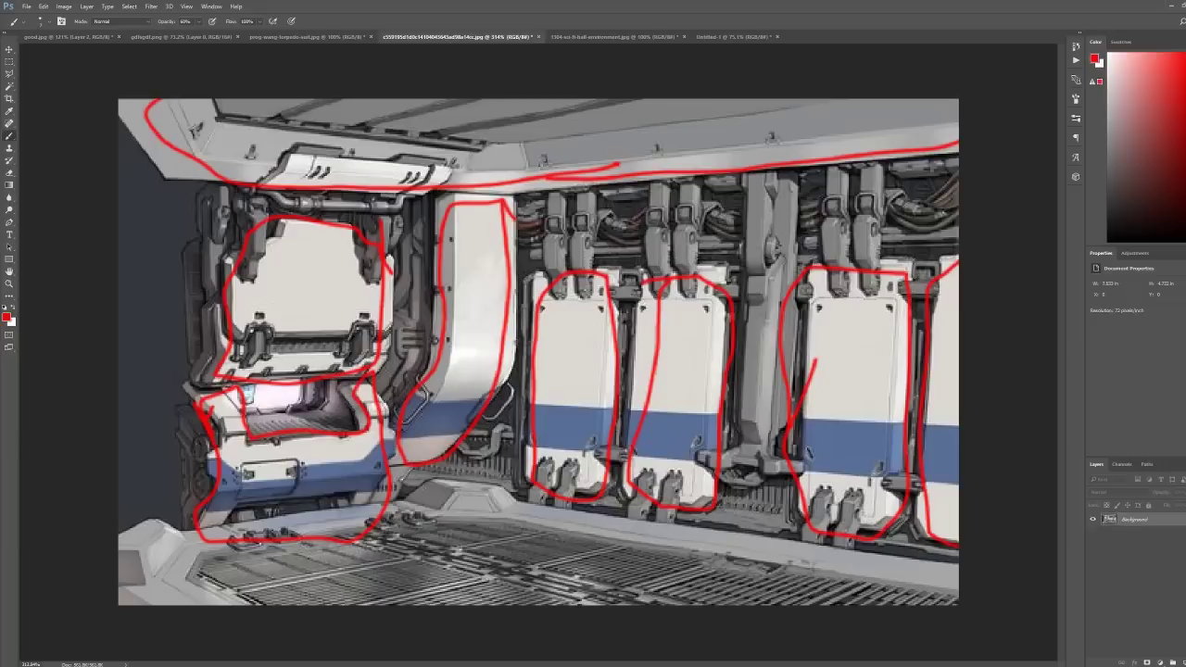